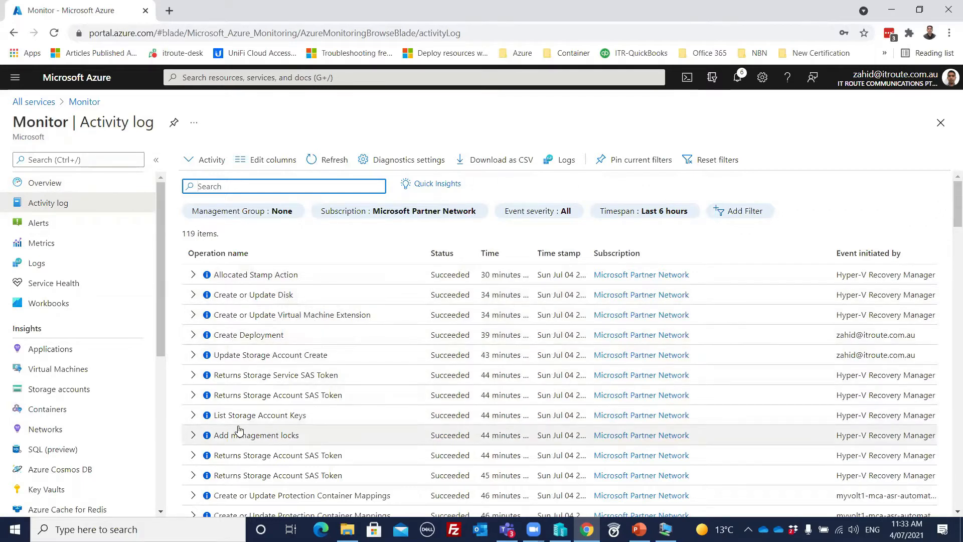
- Add a new activity log filter and set its type to Event category
scroll(520, 364, down, 3)
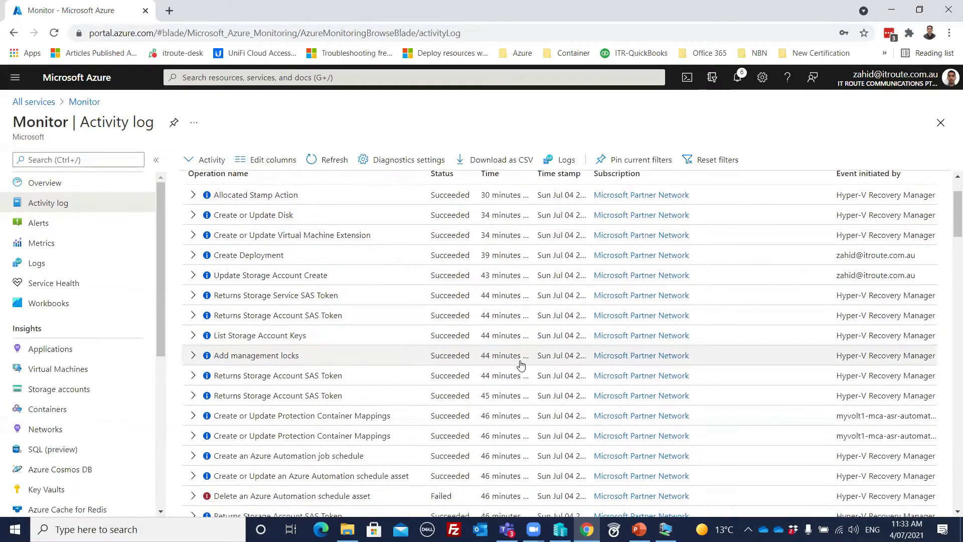
scroll(520, 366, up, 3)
scroll(489, 301, down, 6)
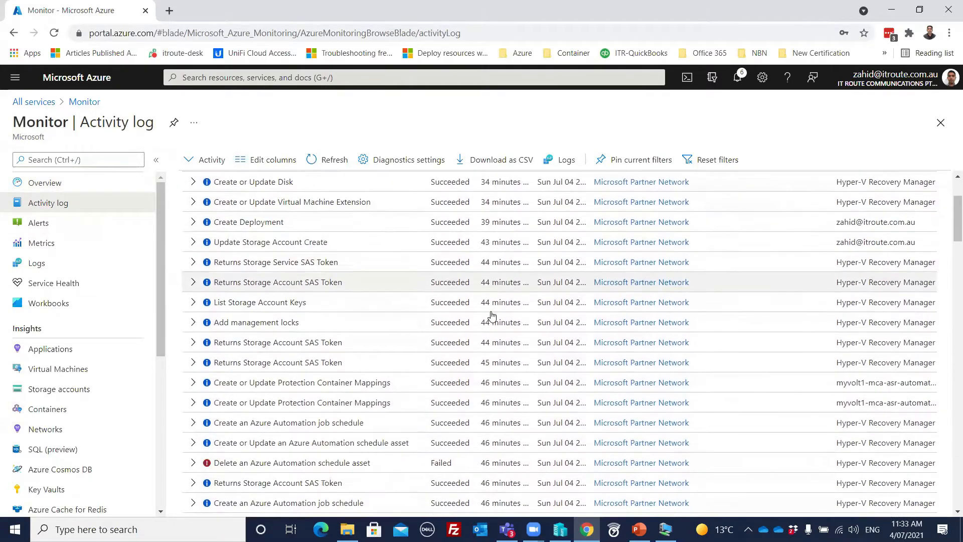
scroll(491, 321, down, 10)
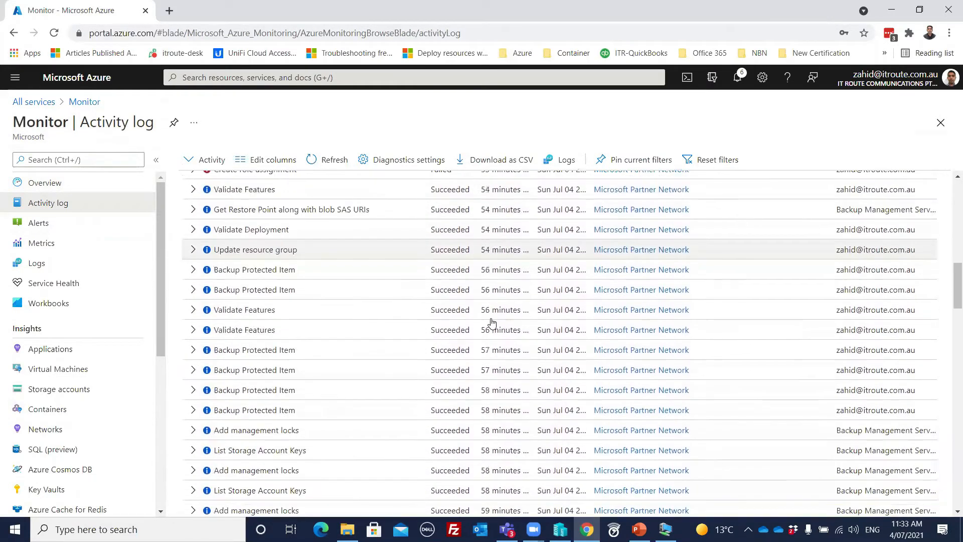
scroll(491, 322, down, 2)
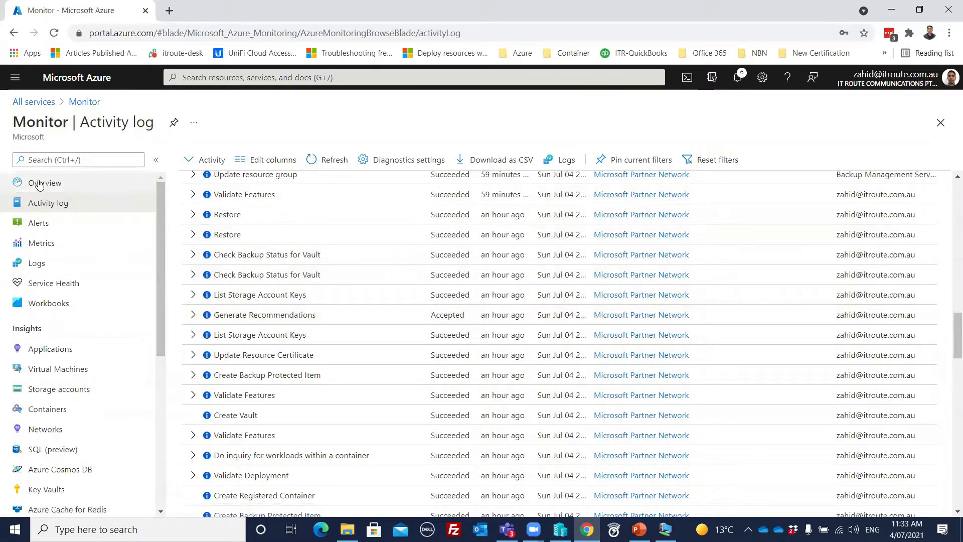
scroll(389, 305, down, 1)
scroll(390, 306, down, 15)
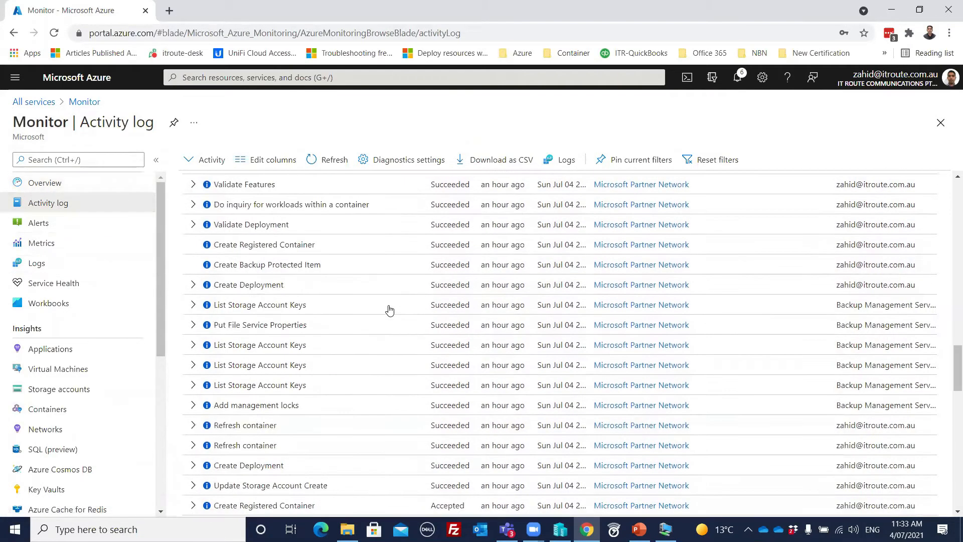
scroll(390, 311, down, 3)
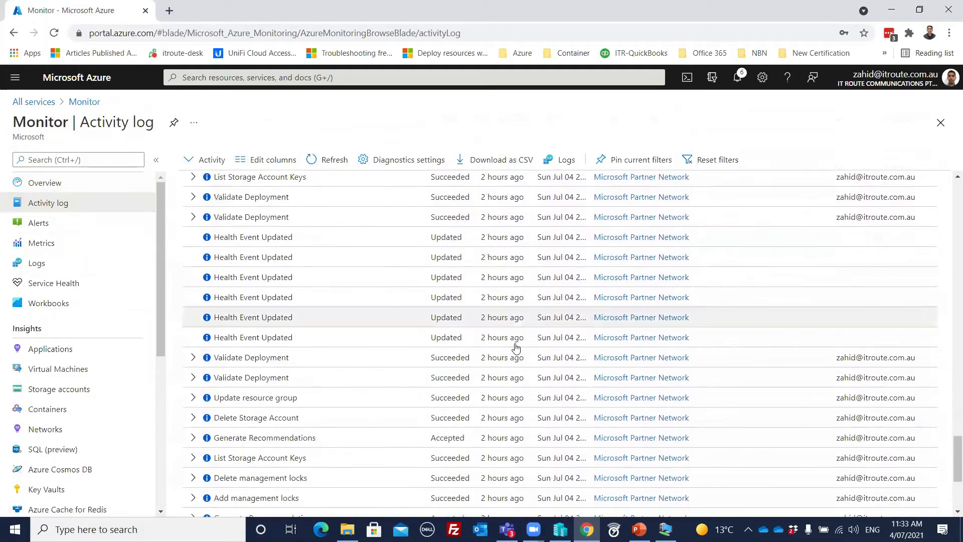
drag(956, 454, 950, 162)
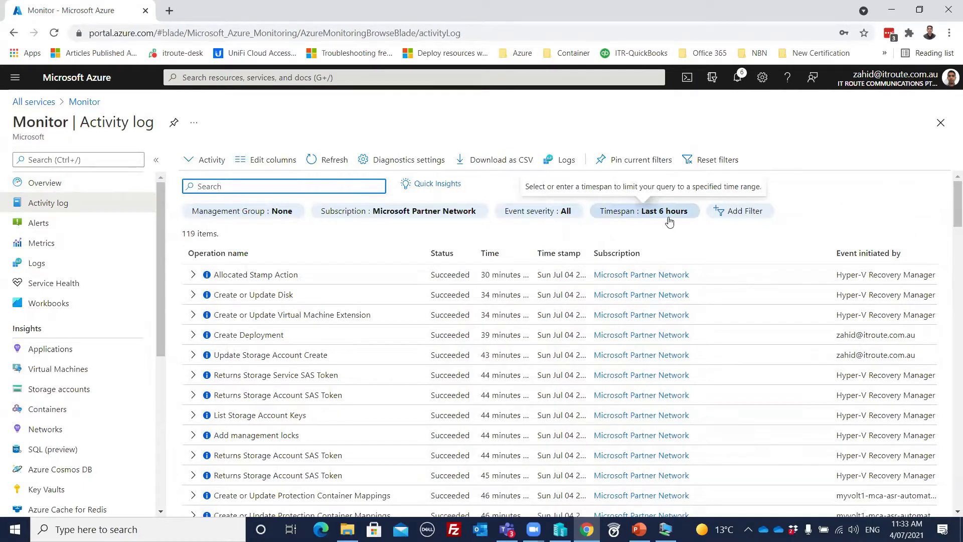
click(741, 211)
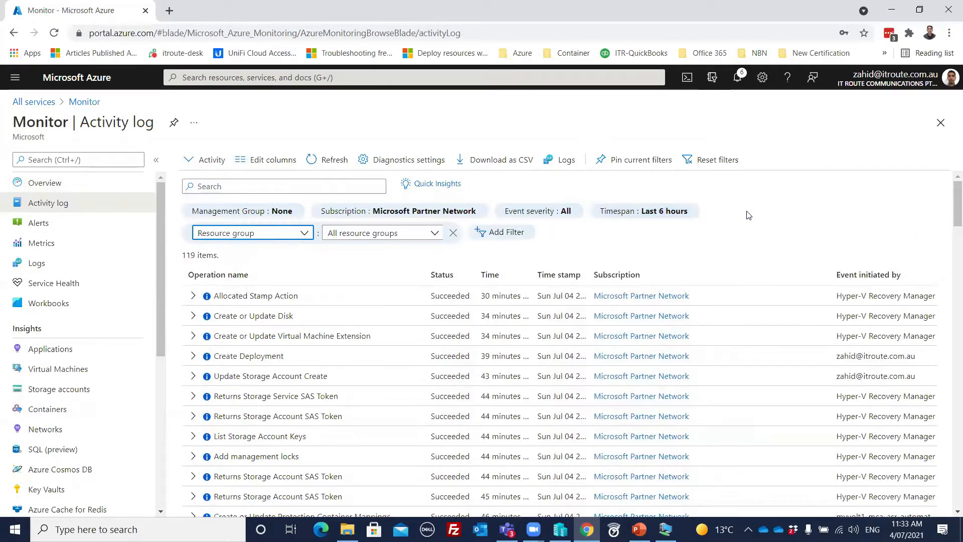
click(304, 233)
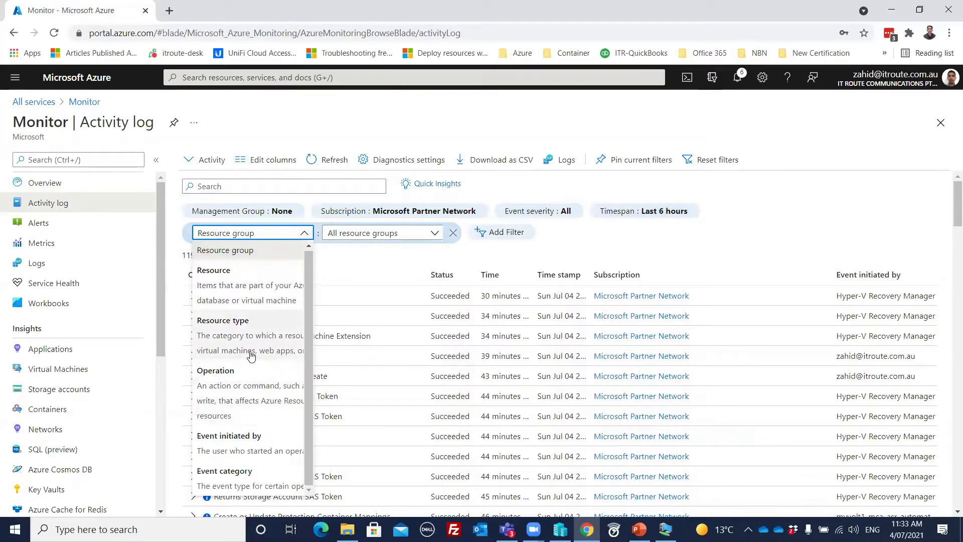
click(232, 476)
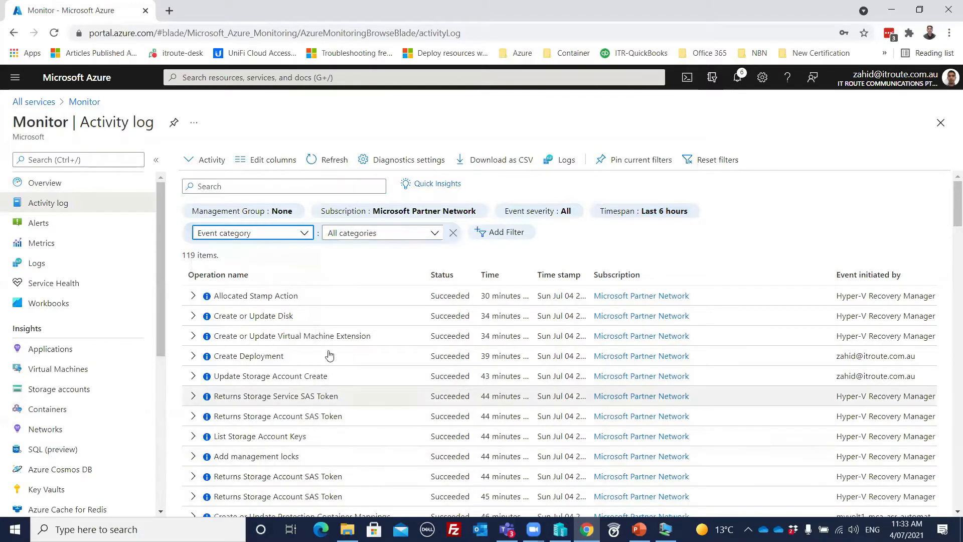
- Set the event category to Security, then change it to Alert
click(435, 233)
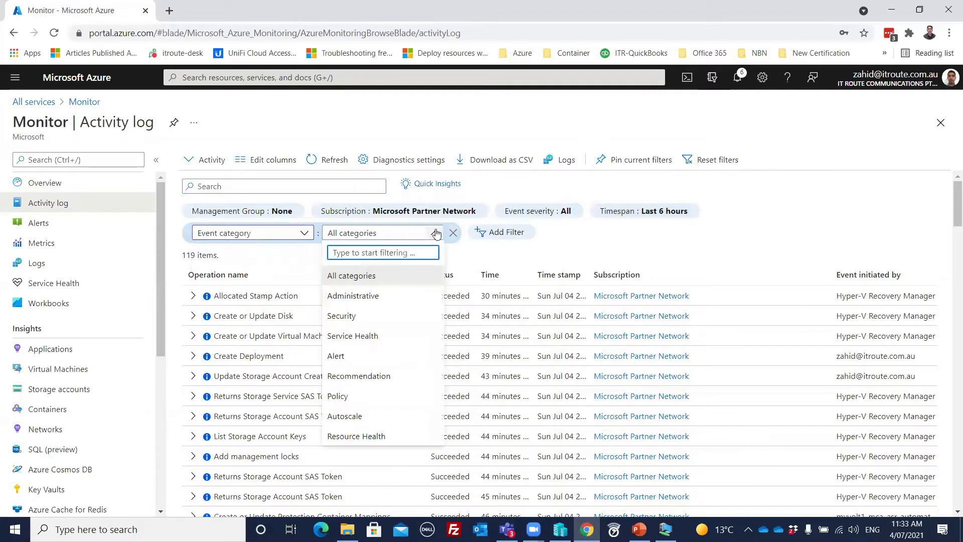
click(367, 317)
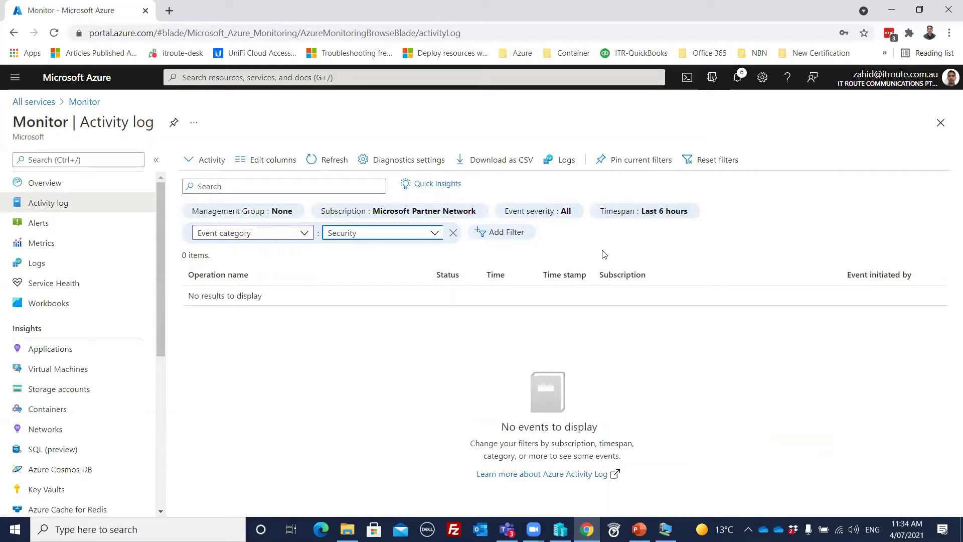
click(435, 233)
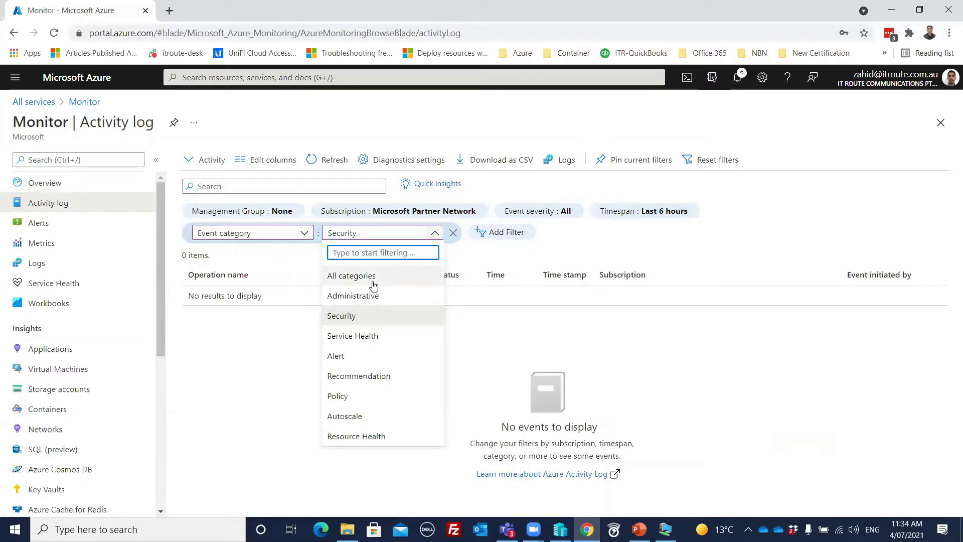
click(343, 358)
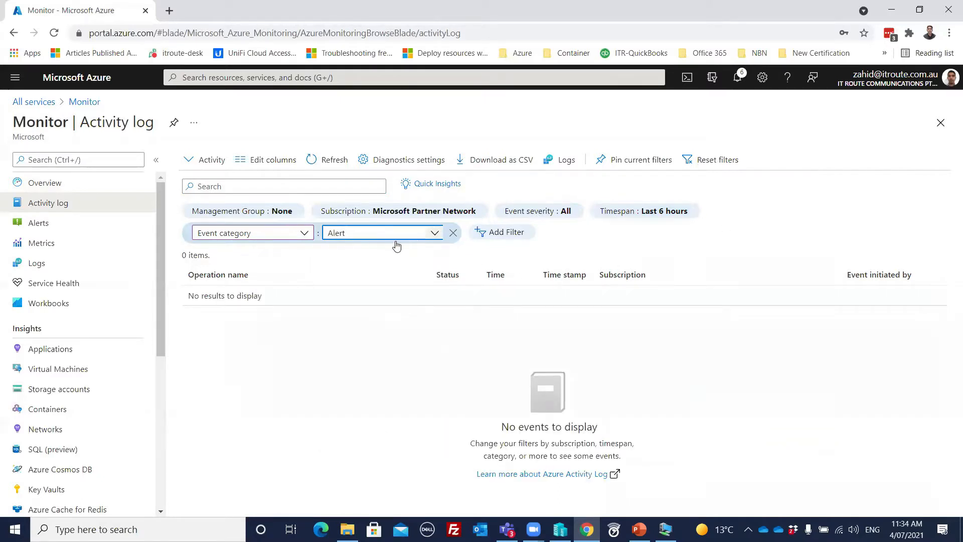
click(305, 234)
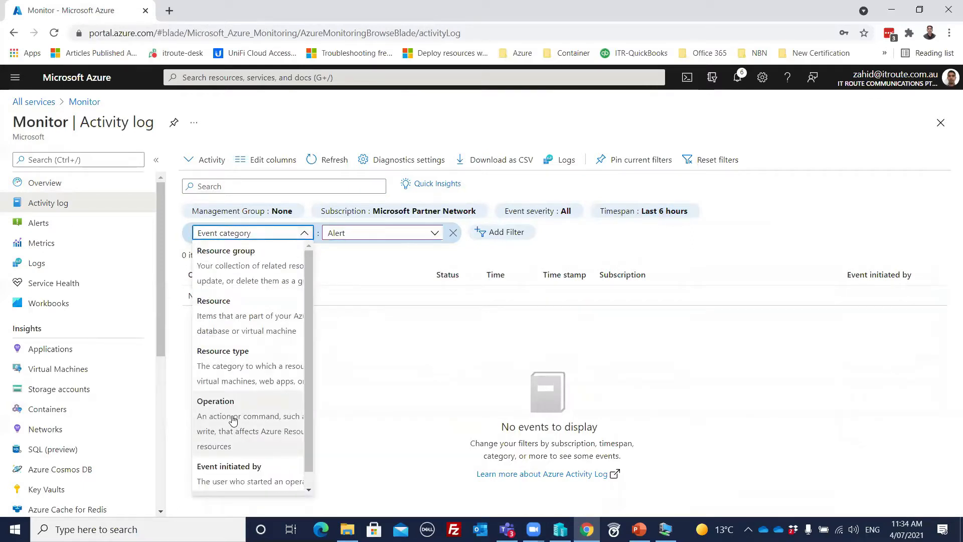
- Switch the filter type to Resource type and browse the available resource types
click(238, 371)
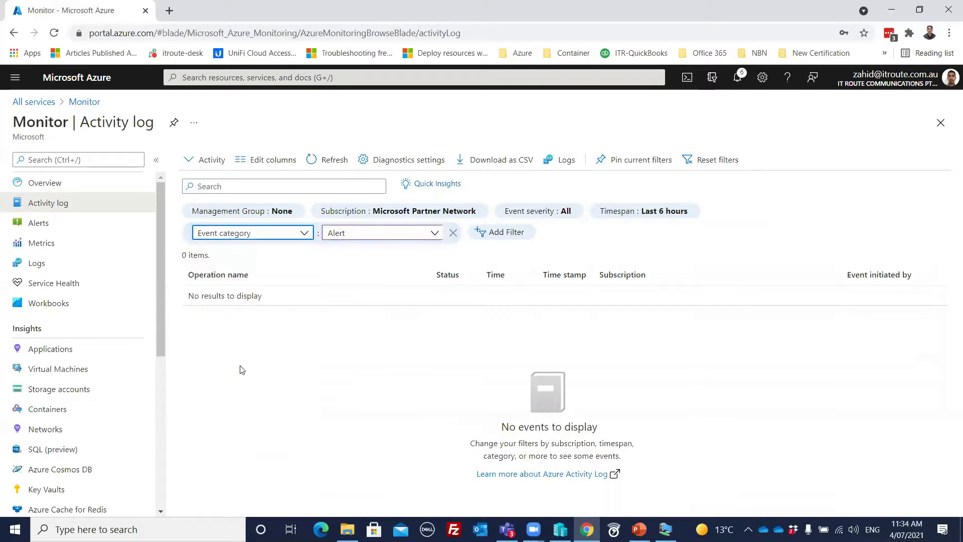
click(409, 235)
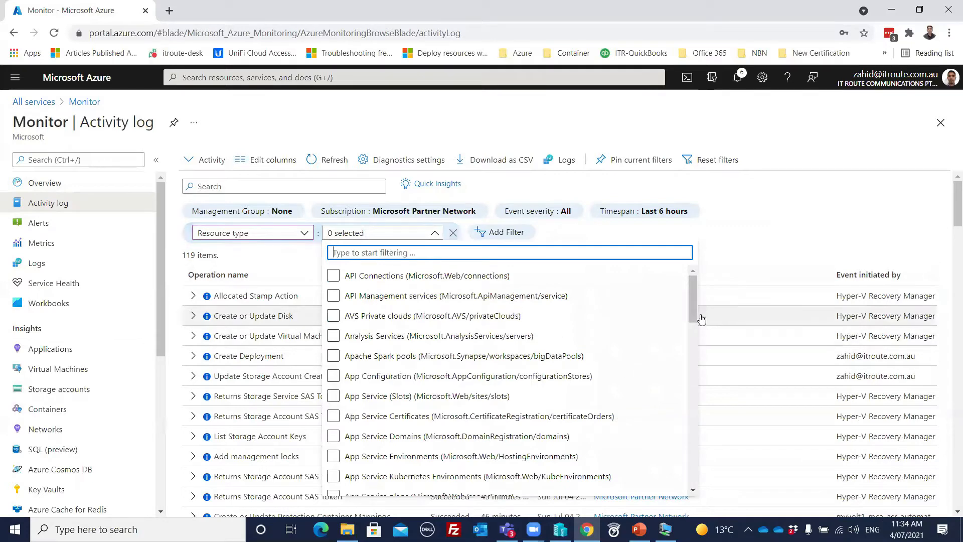
scroll(689, 356, down, 15)
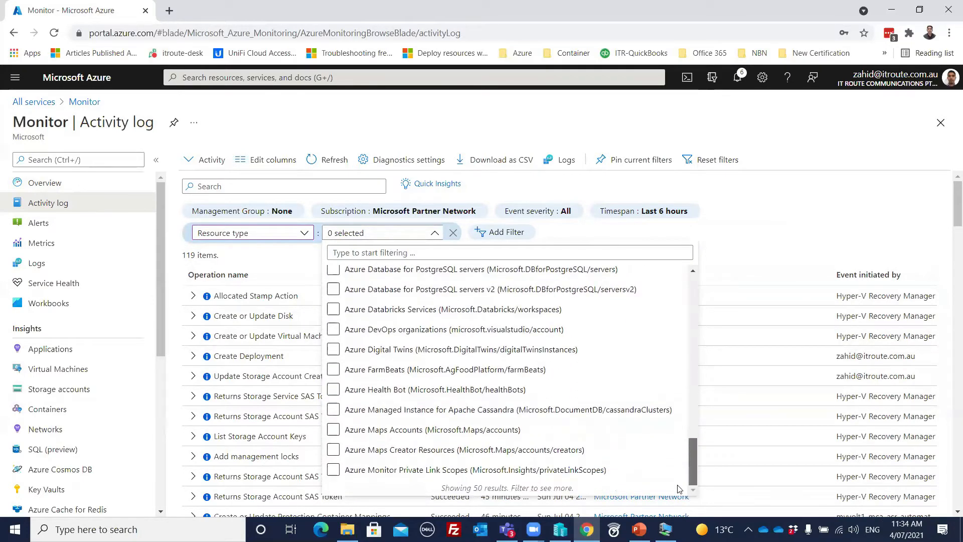
scroll(677, 451, up, 10)
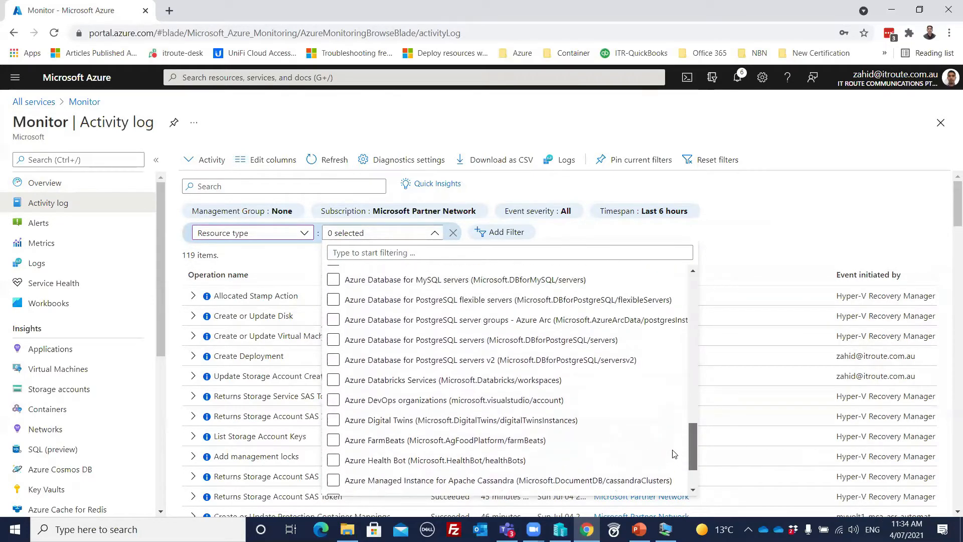
scroll(673, 376, up, 6)
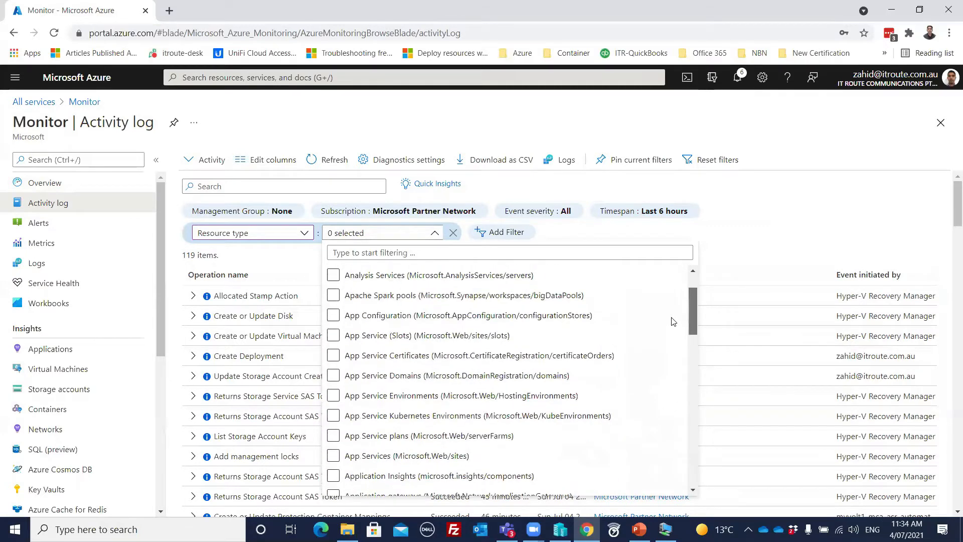
scroll(673, 300, down, 5)
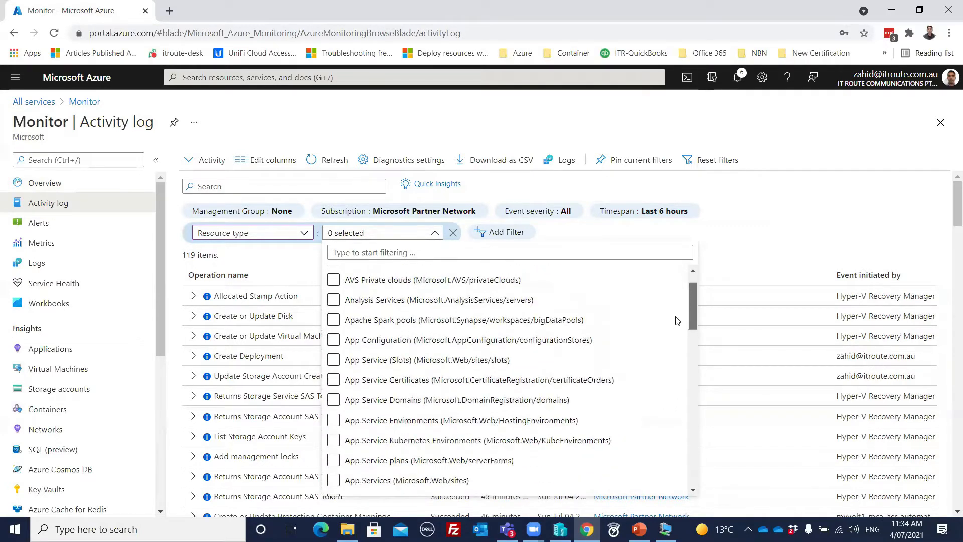
scroll(677, 357, down, 1)
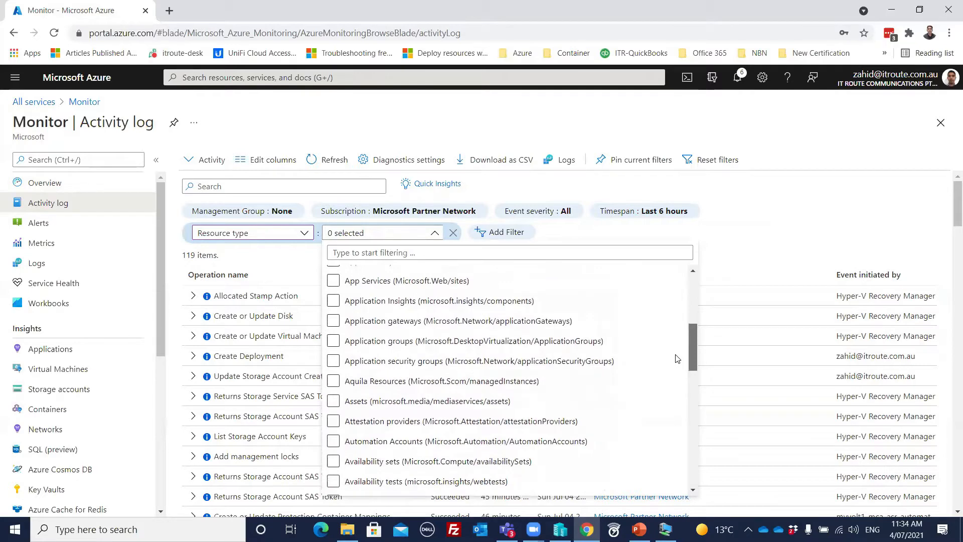
scroll(674, 362, down, 10)
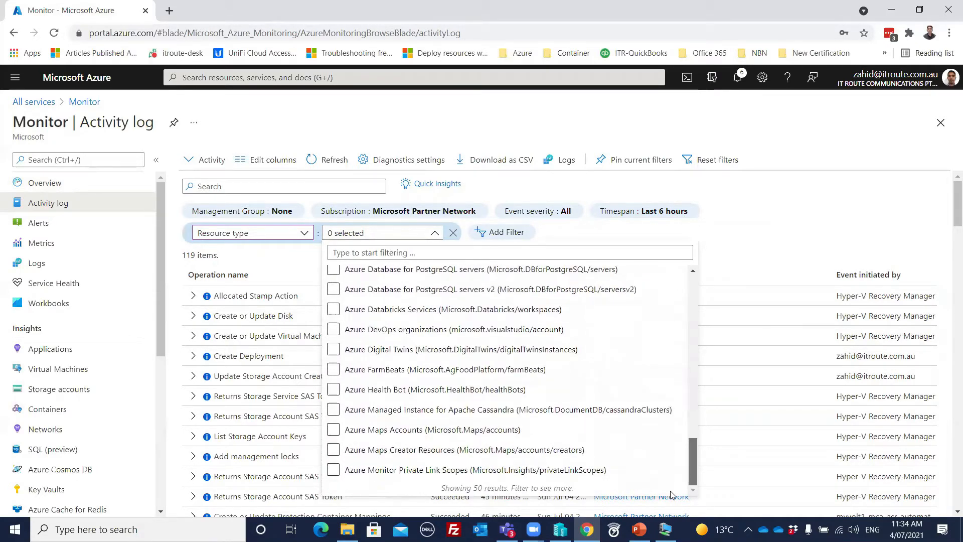
scroll(670, 475, up, 10)
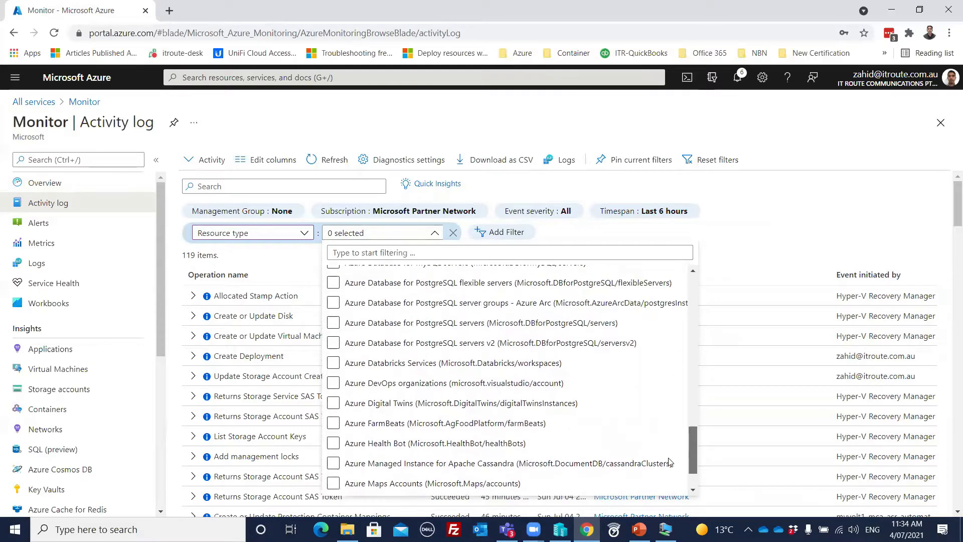
scroll(667, 417, up, 3)
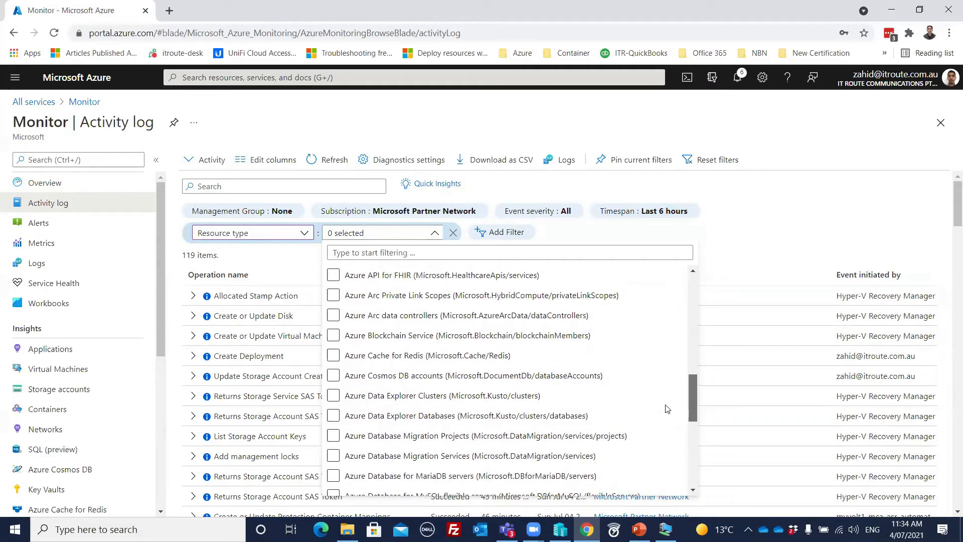
scroll(667, 396, up, 1)
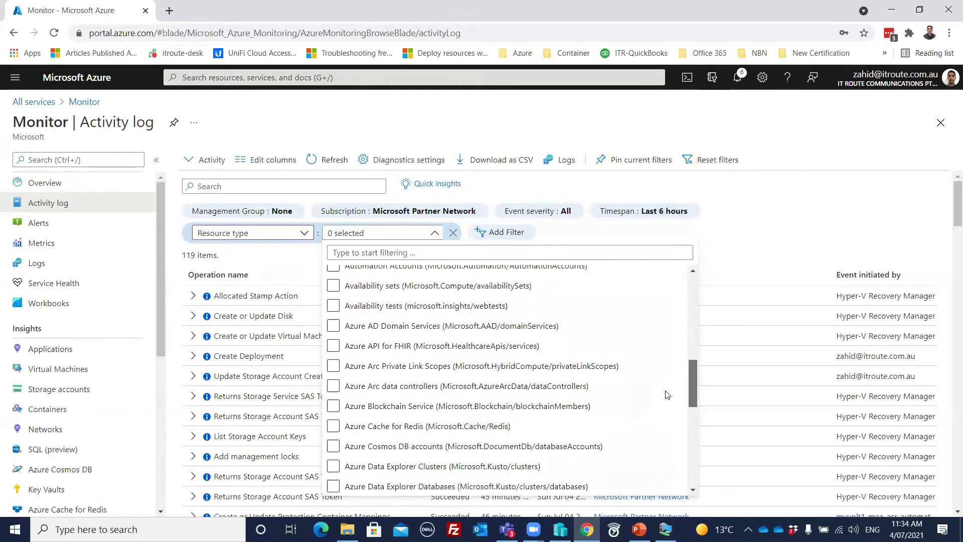
scroll(667, 395, up, 3)
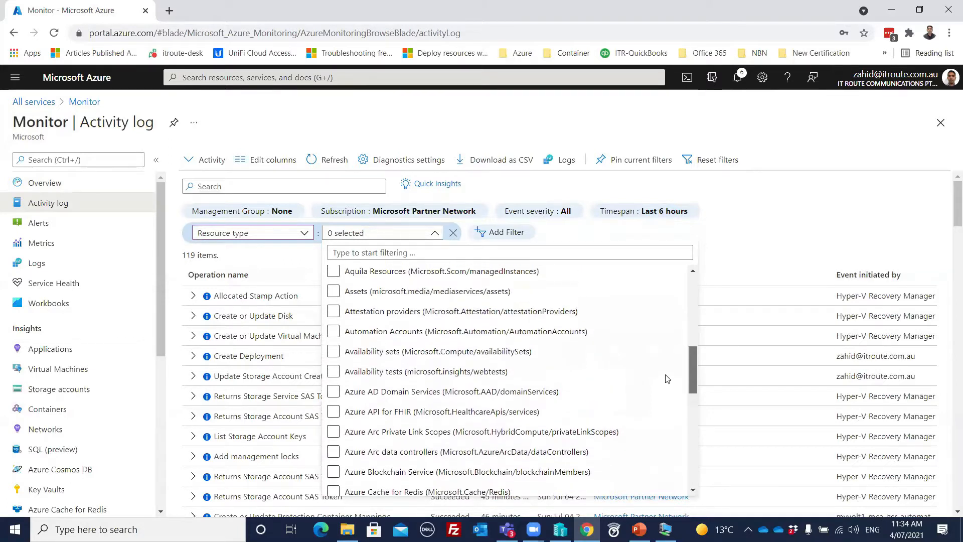
scroll(667, 366, up, 3)
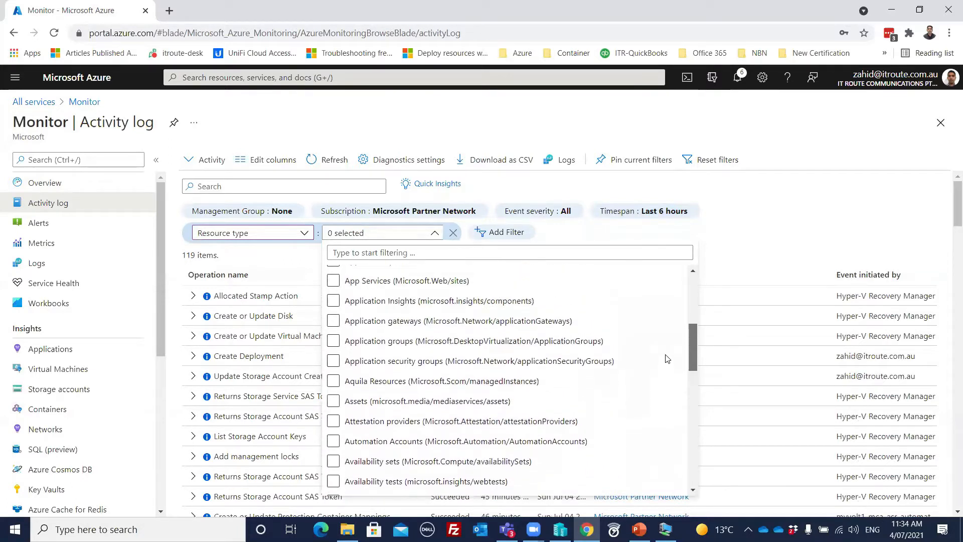
scroll(667, 357, up, 1)
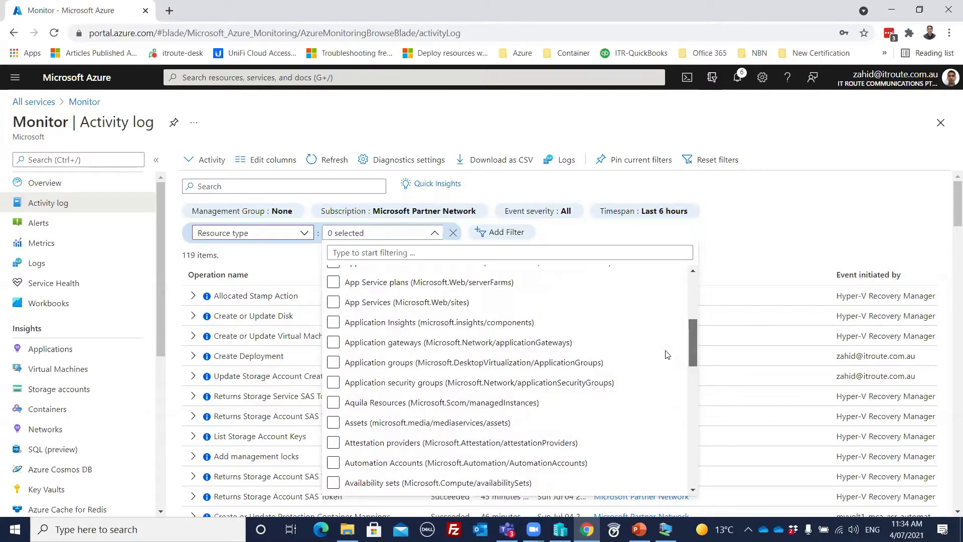
scroll(667, 354, down, 9)
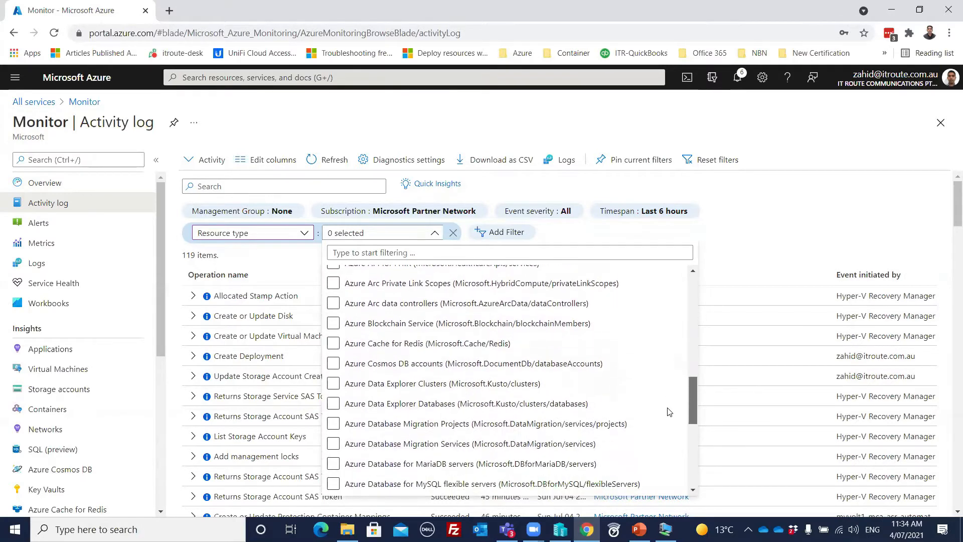
scroll(669, 412, down, 3)
- Tick a database resource type and apply it to the activity log
click(423, 428)
scroll(369, 384, down, 4)
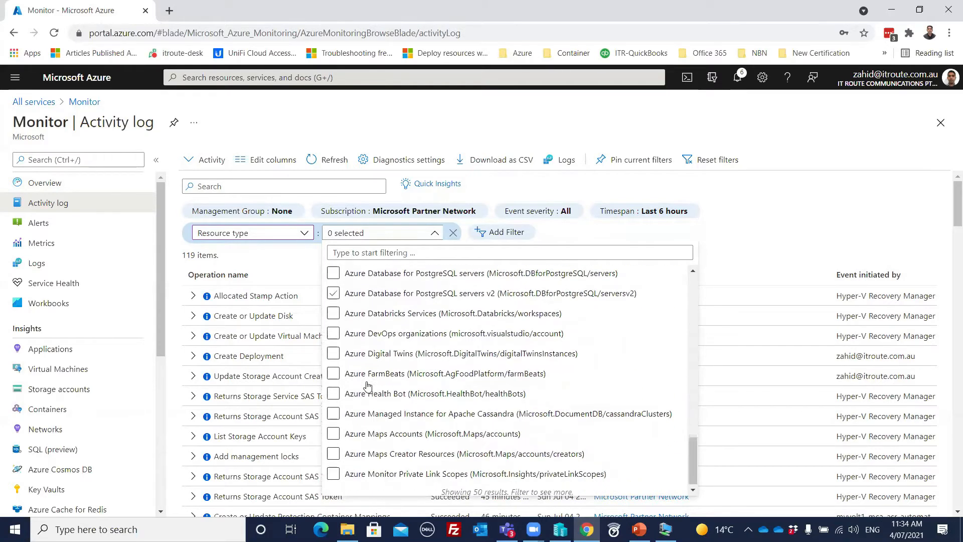
click(334, 429)
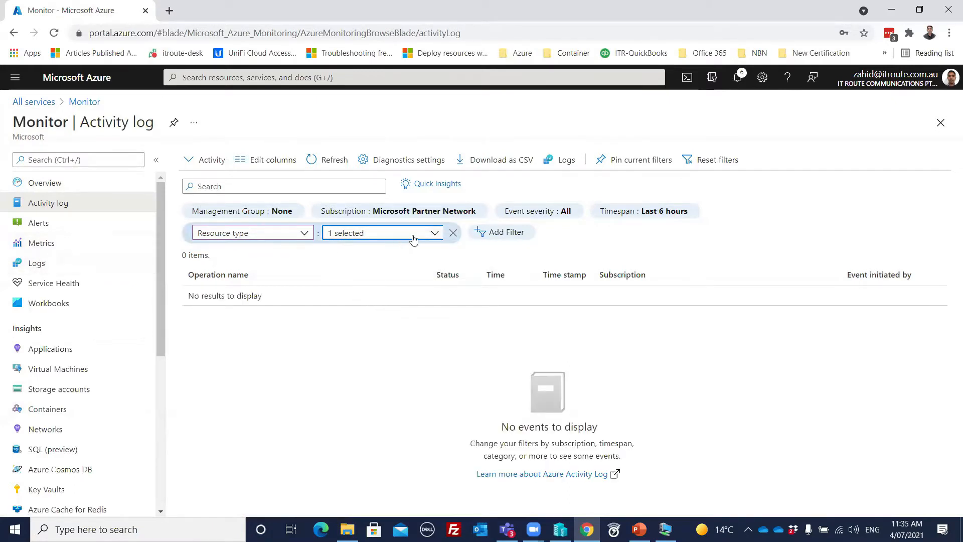
- Change the filter field to Resource group and choose RG-Backup
click(434, 234)
drag(691, 304, 681, 484)
drag(693, 436, 692, 281)
click(303, 236)
click(303, 236)
click(243, 271)
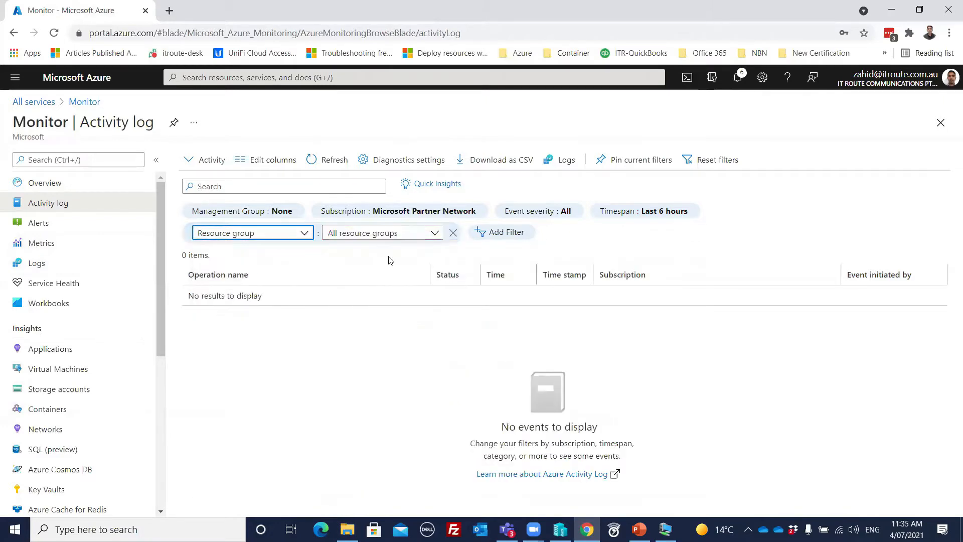
click(434, 234)
click(434, 234)
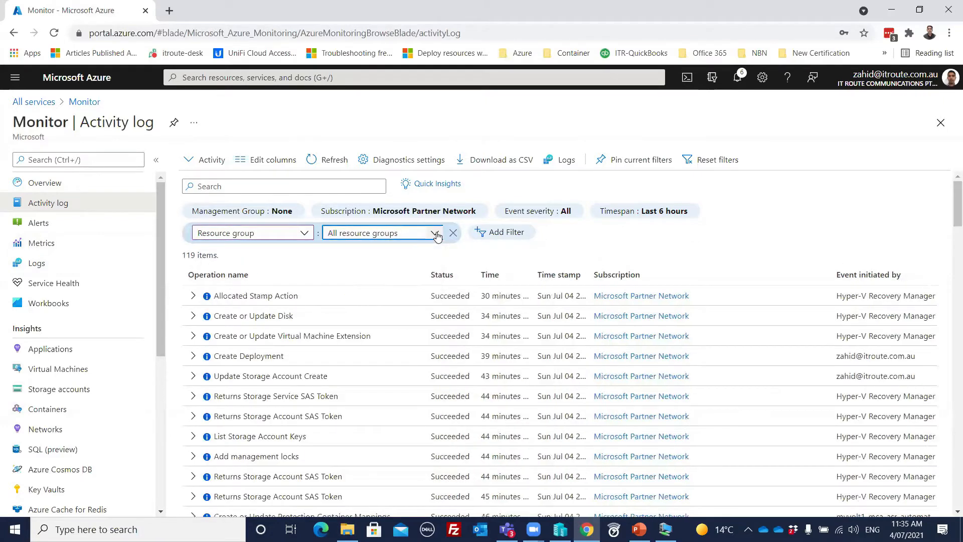
click(434, 233)
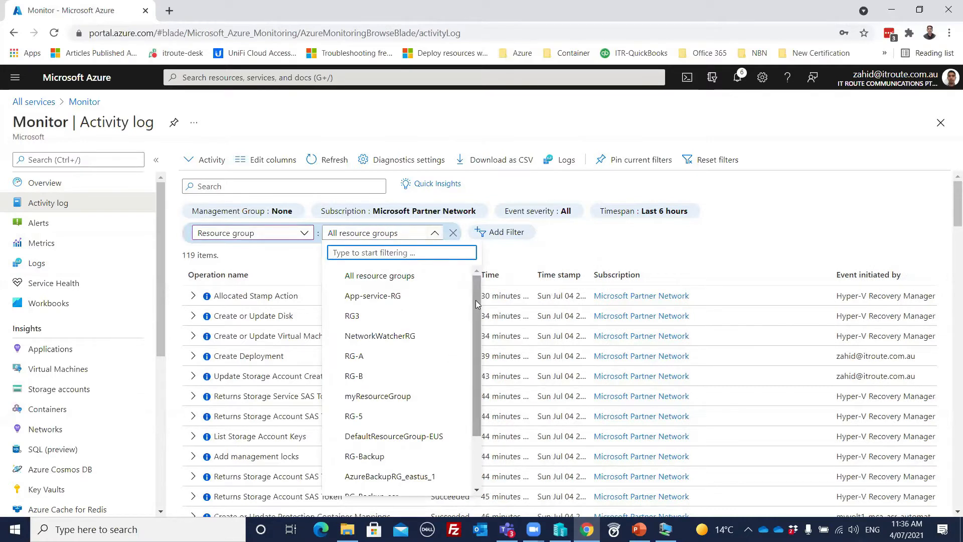
drag(476, 300, 476, 380)
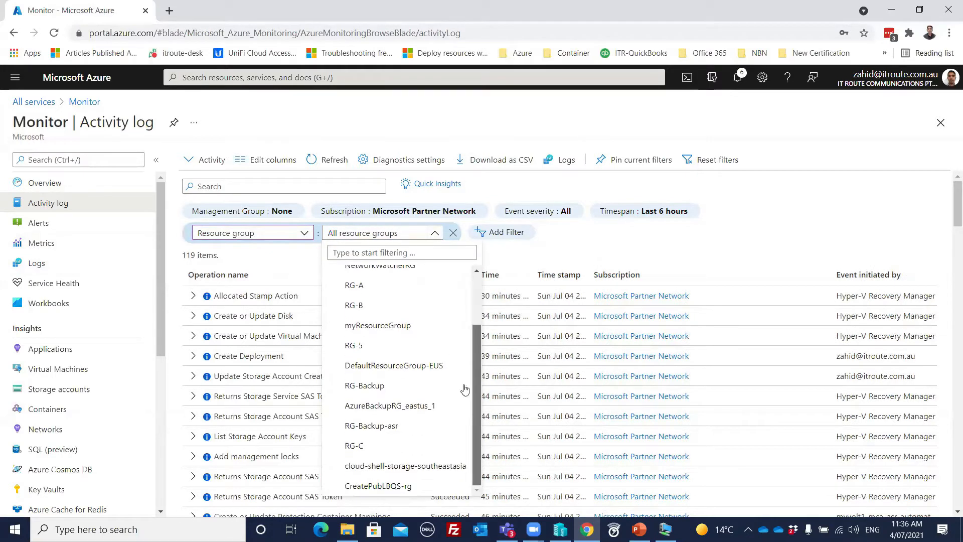
click(363, 386)
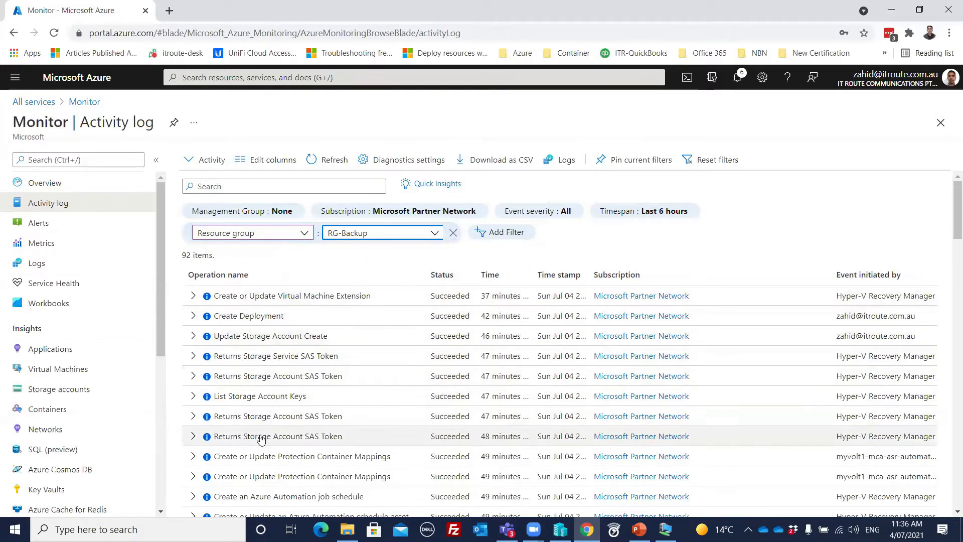
- Expand Create Deployment, review a child operation's JSON details, then close them
click(195, 319)
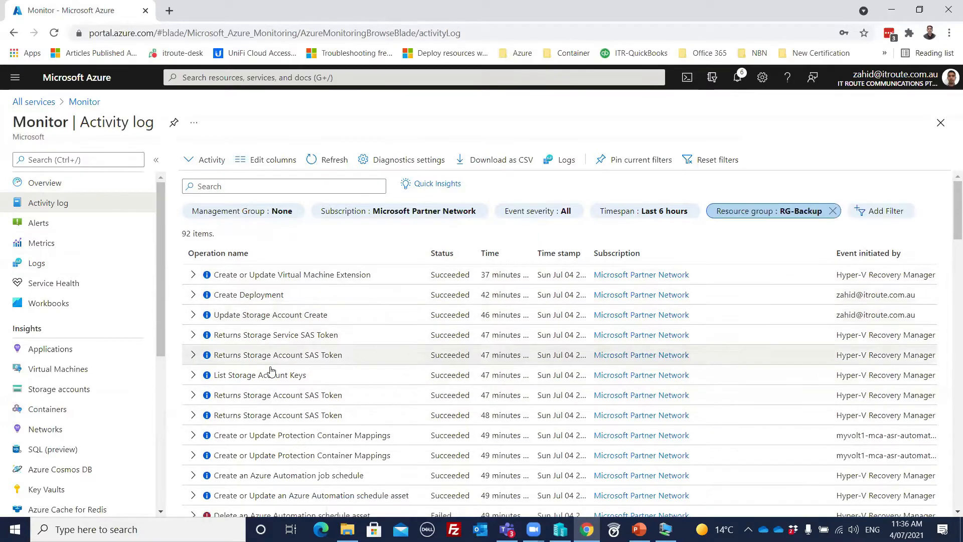
click(193, 296)
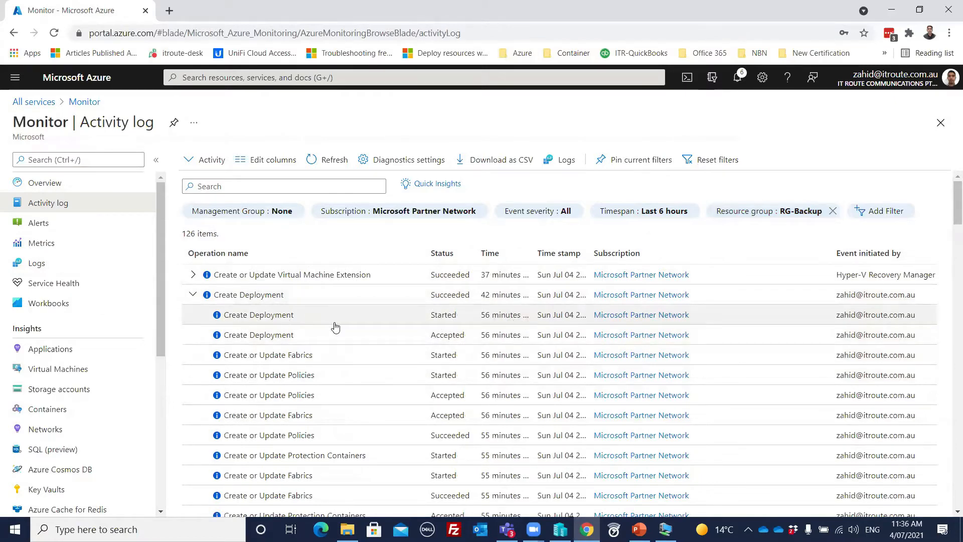
click(356, 327)
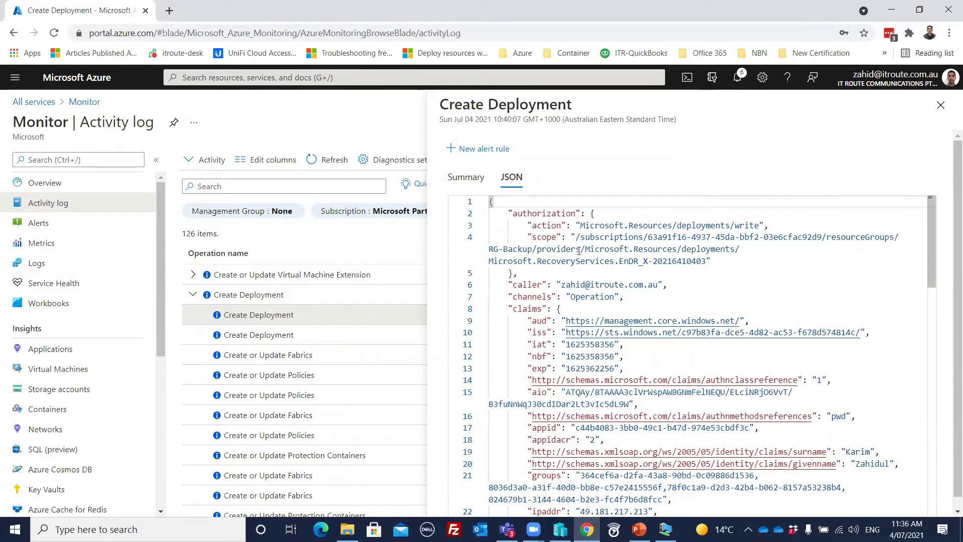
scroll(580, 248, down, 15)
scroll(602, 284, up, 15)
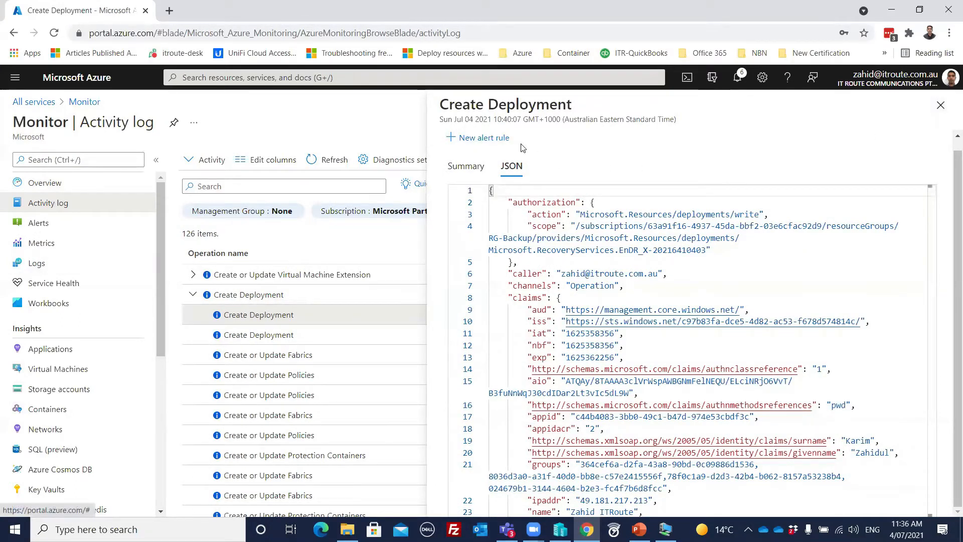
click(940, 104)
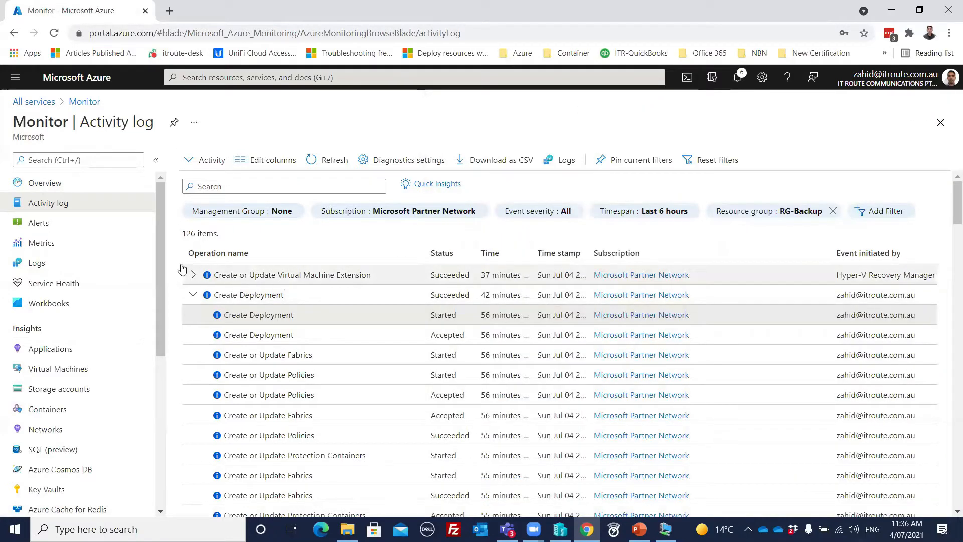
- Open Monitor Alerts, review the three alert rules, and return to the Alerts page
click(64, 227)
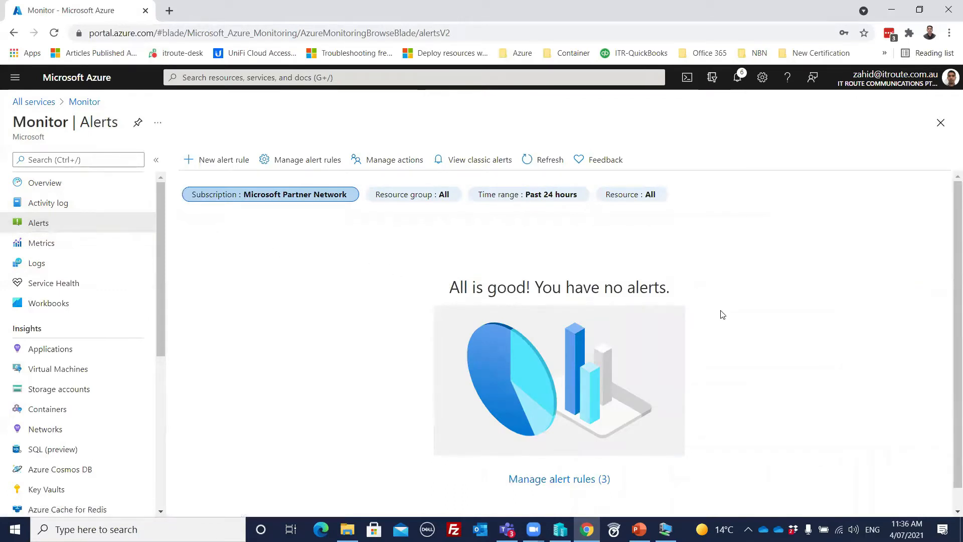
scroll(722, 315, down, 1)
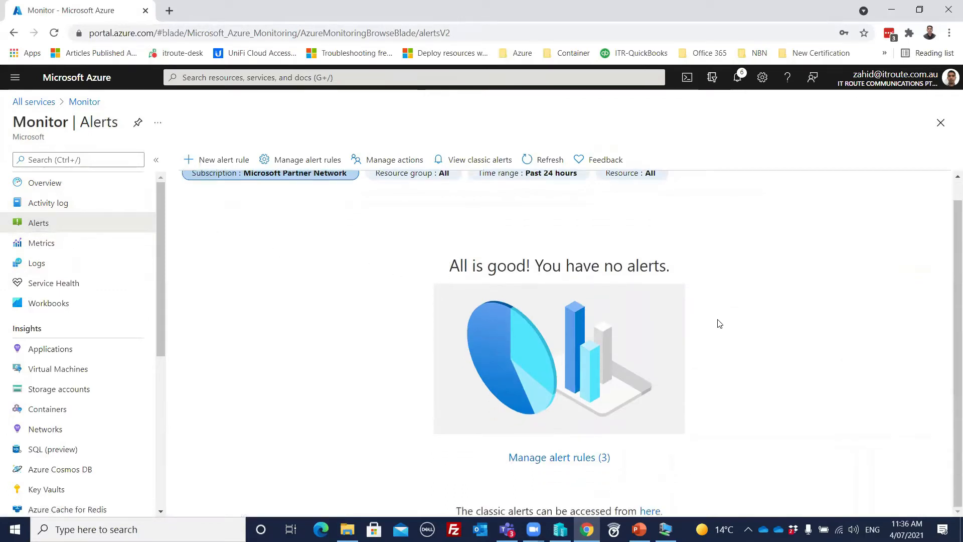
click(581, 457)
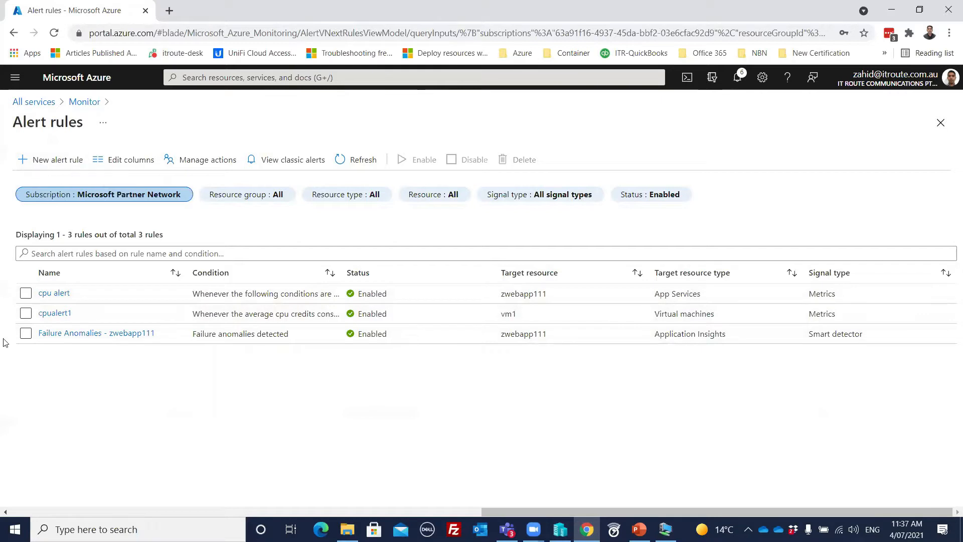
click(14, 77)
click(243, 130)
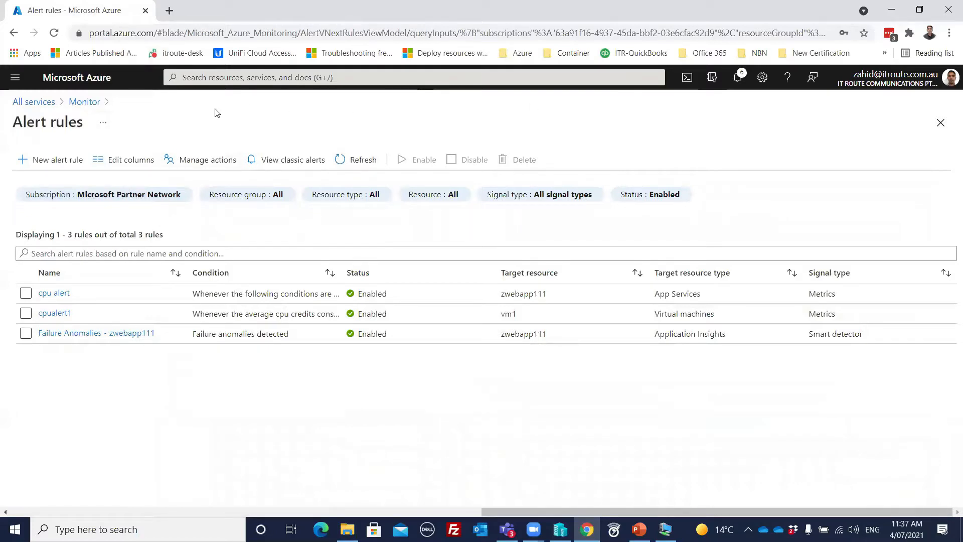
click(70, 103)
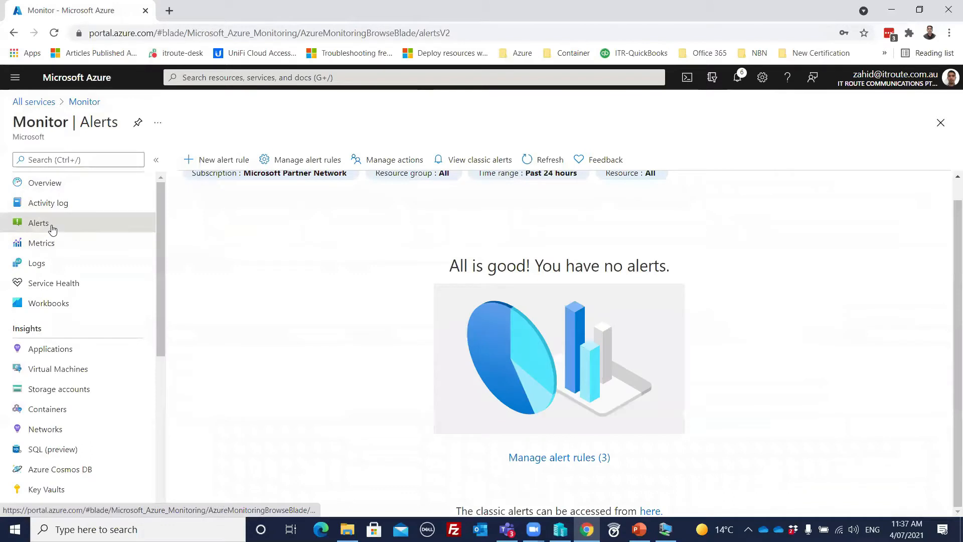
- Start a new alert rule and filter its resources to the Microsoft Partner Network subscription
click(204, 161)
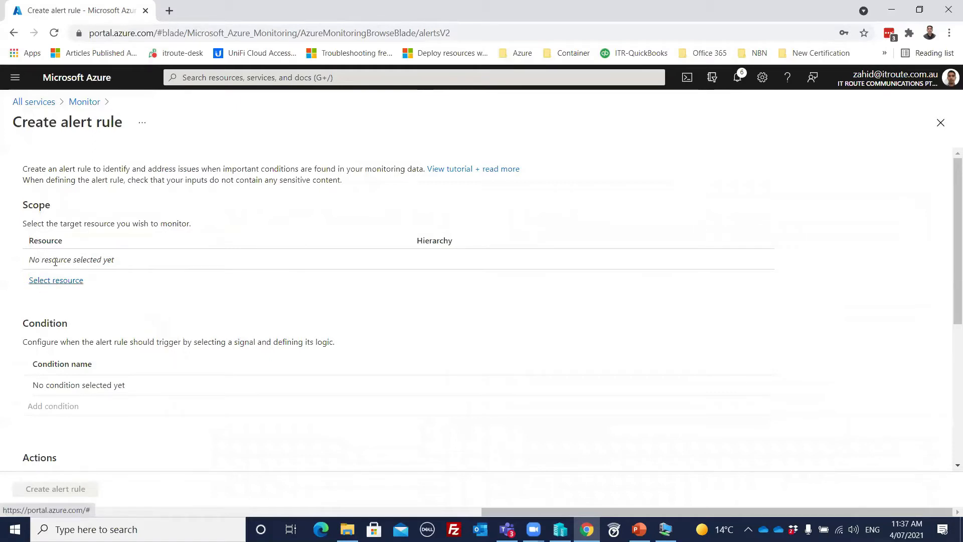
click(53, 282)
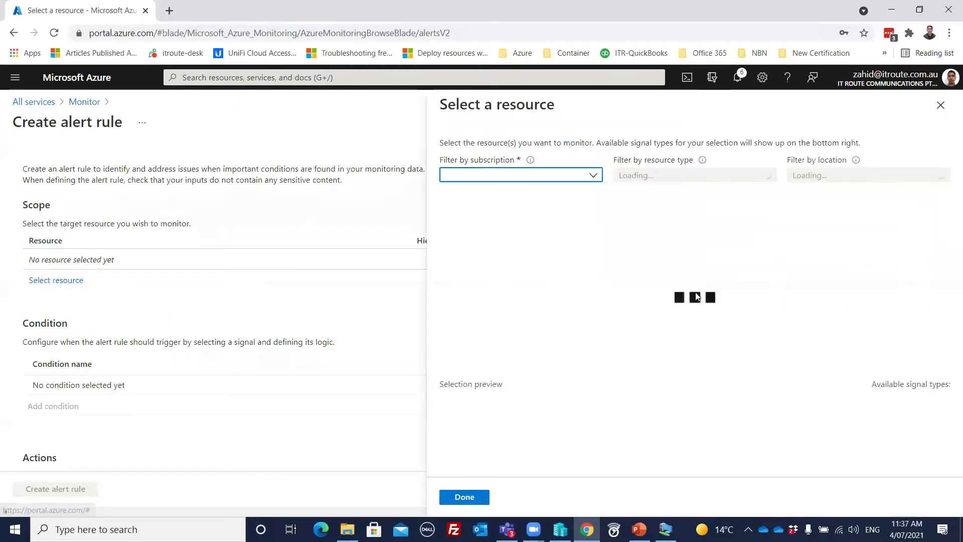
click(599, 181)
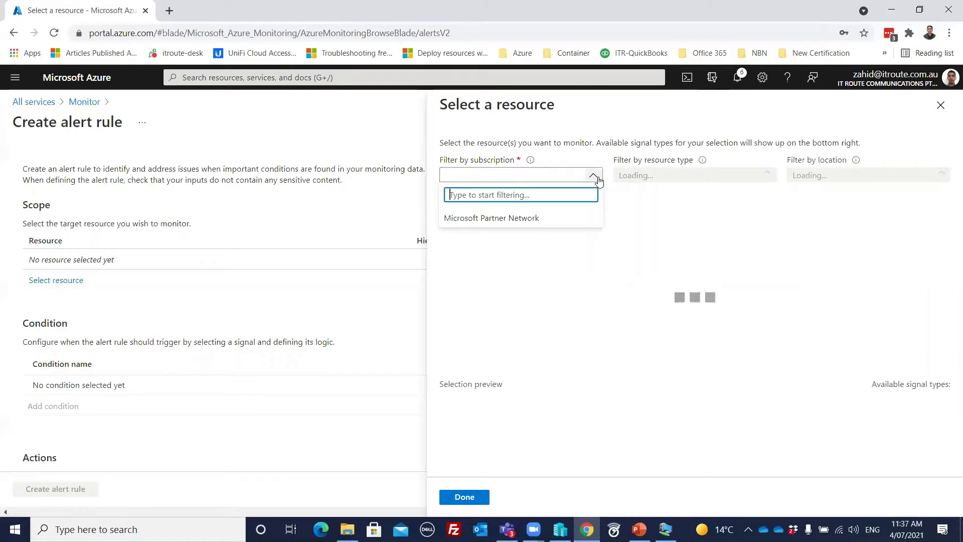
click(594, 181)
click(593, 181)
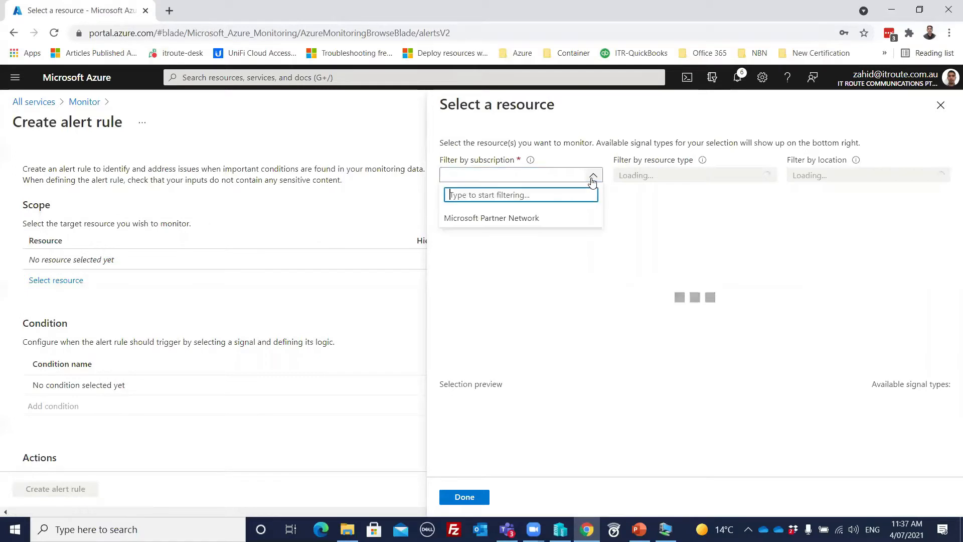
click(490, 219)
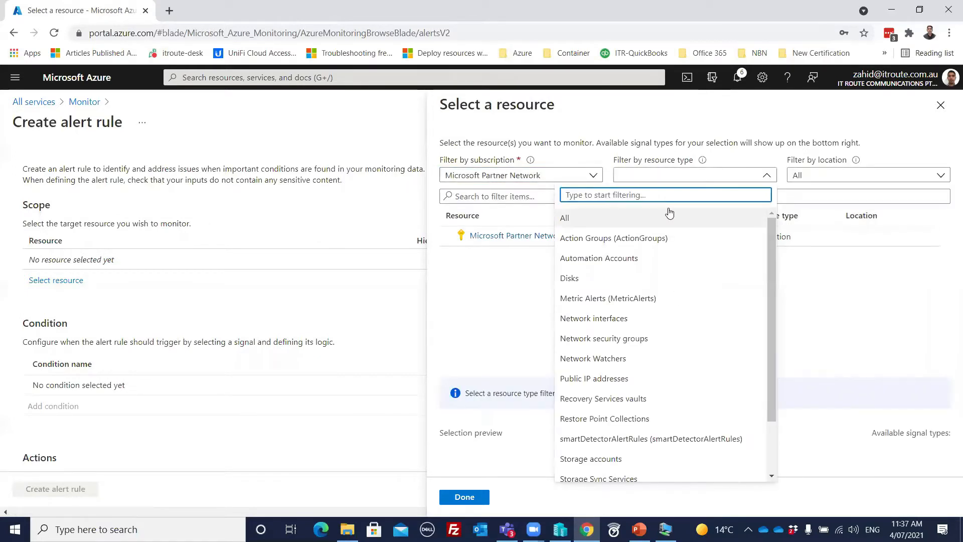
click(475, 274)
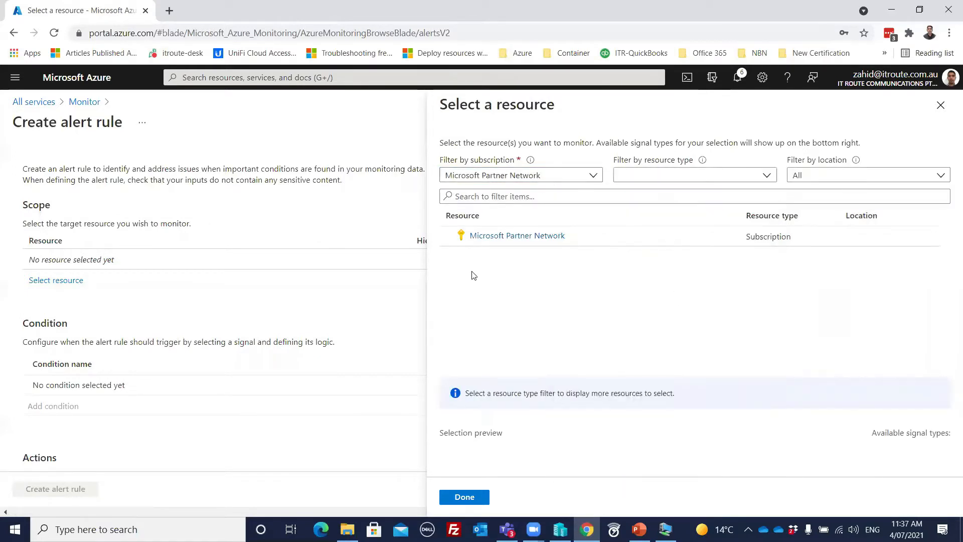
click(541, 243)
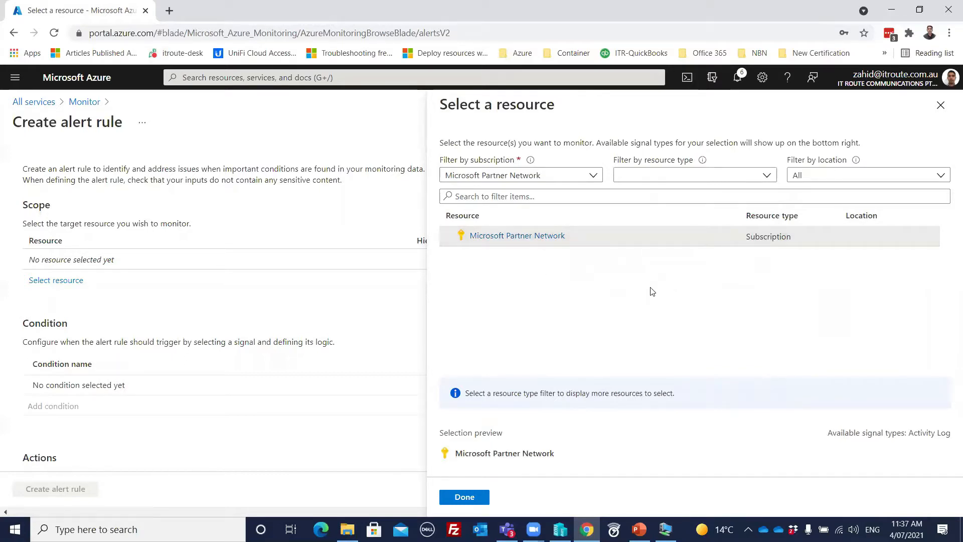
- Filter to Storage accounts in East US, select zstorage01 and confirm it as scope
click(720, 176)
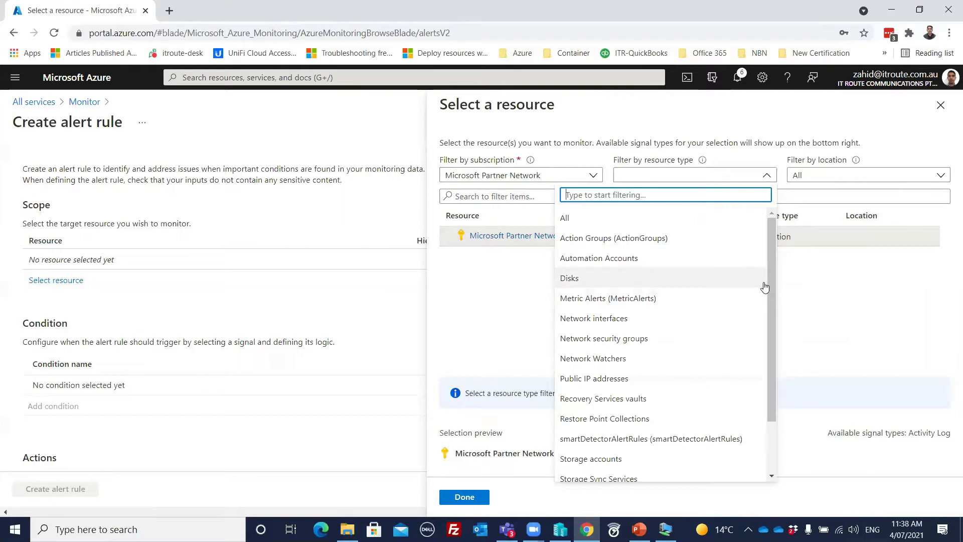
click(624, 458)
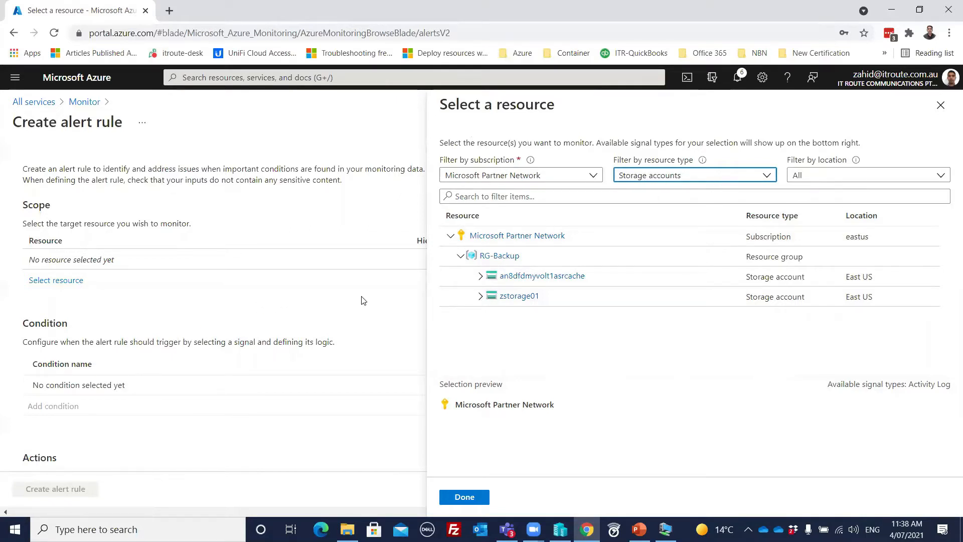
click(512, 299)
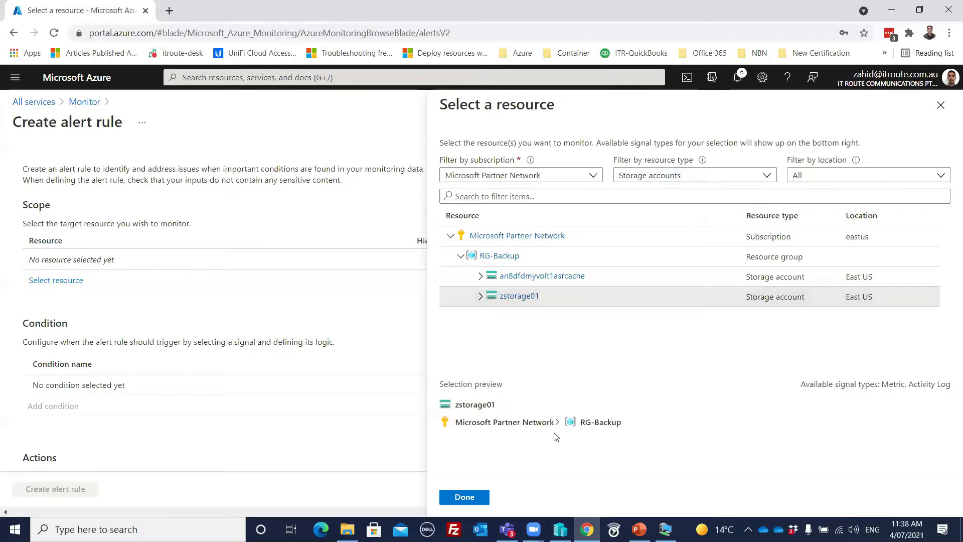
click(909, 178)
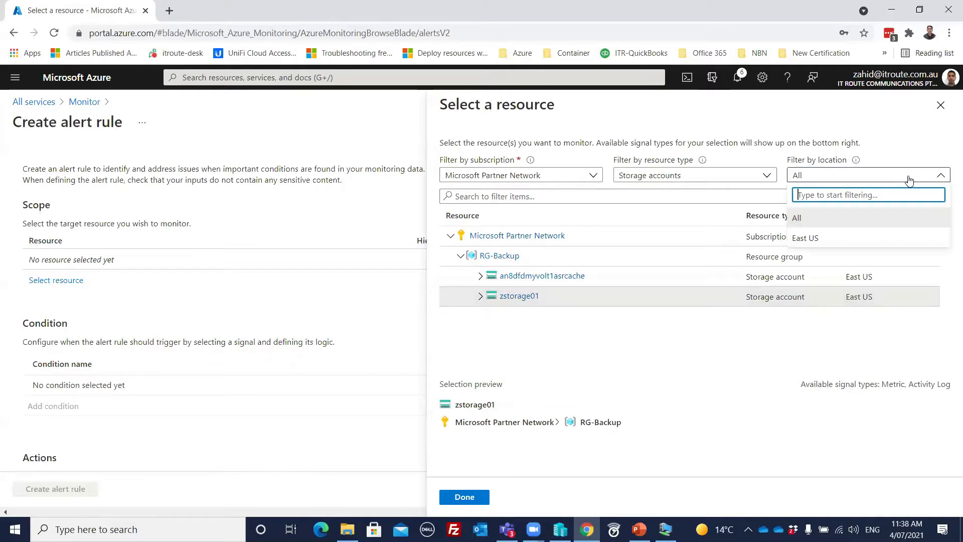
click(827, 242)
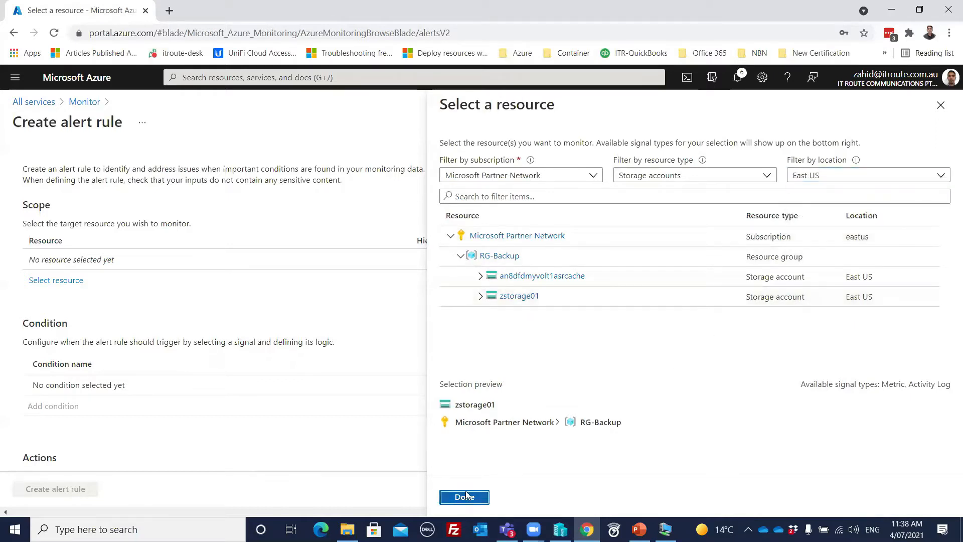
click(463, 497)
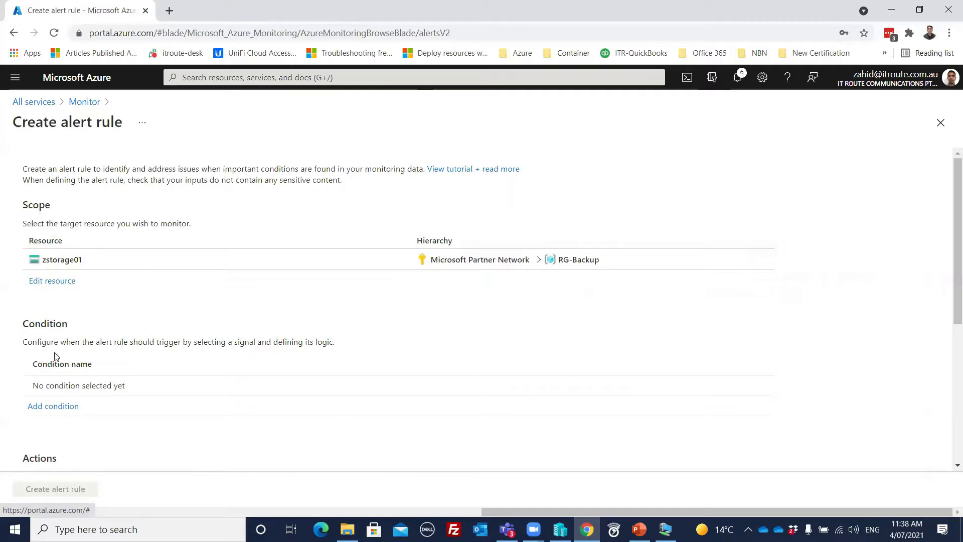
click(46, 411)
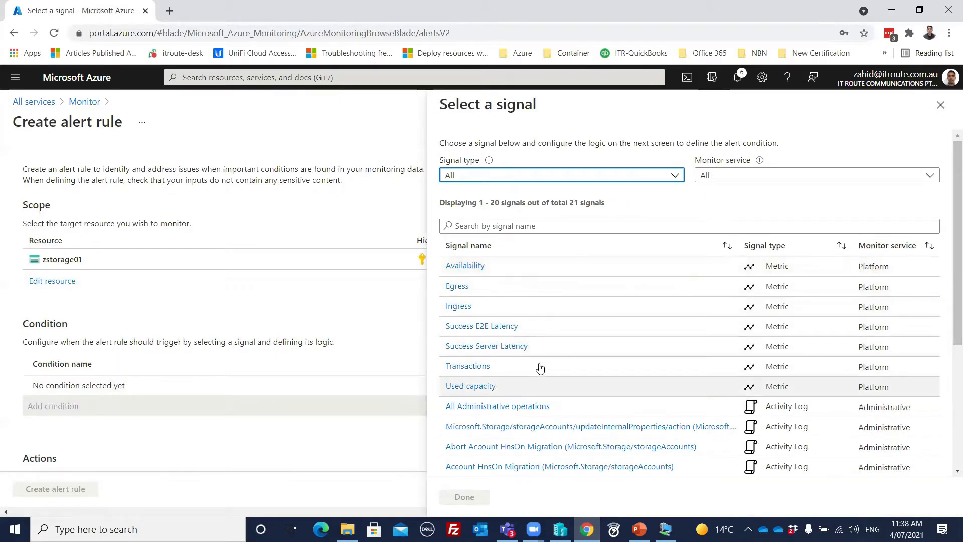
scroll(577, 334, down, 3)
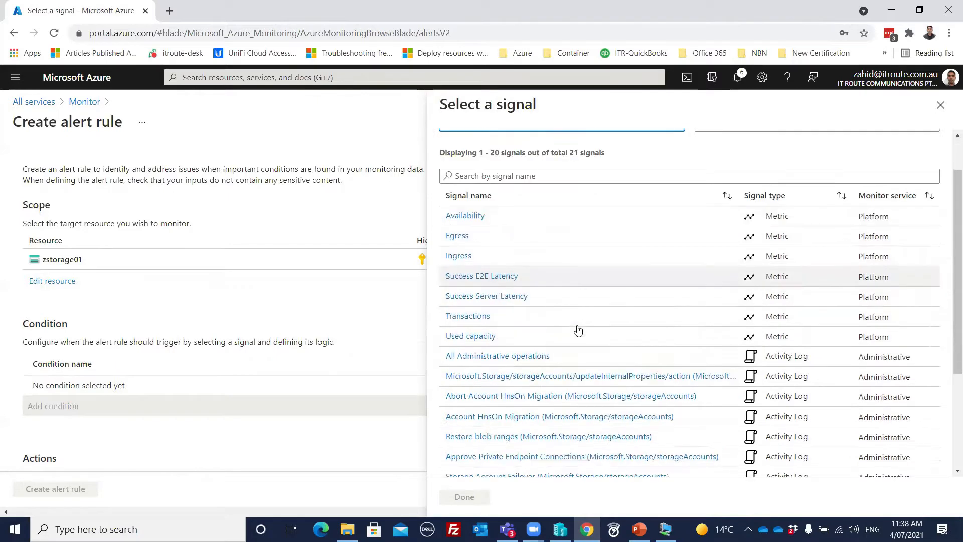
scroll(579, 328, down, 2)
scroll(580, 324, up, 4)
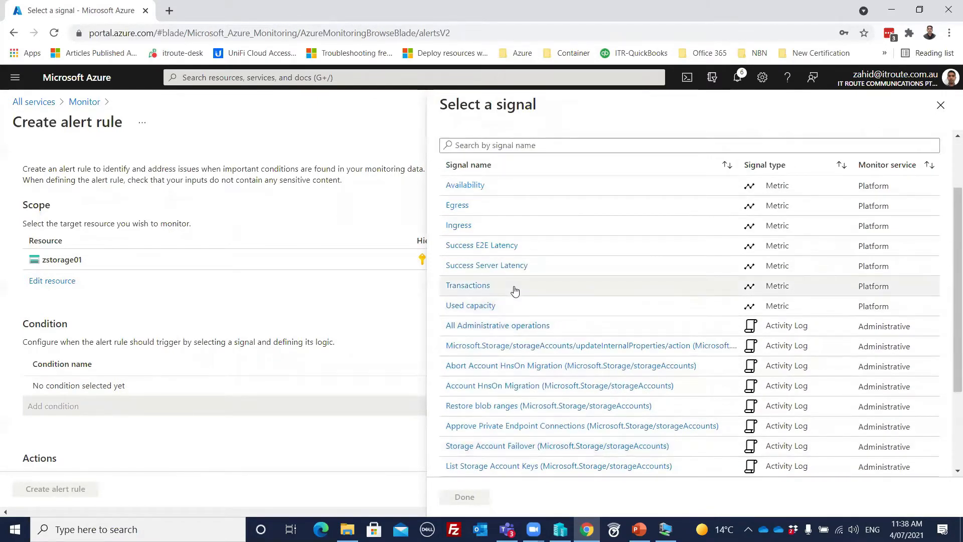
mouse_move(512, 288)
scroll(544, 284, up, 2)
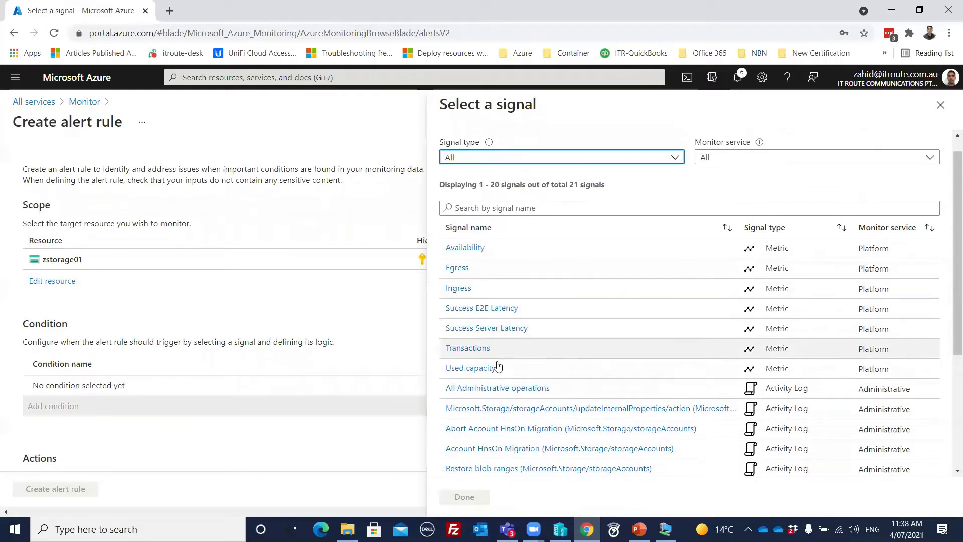
- Choose the Availability signal and enter a threshold value of 75
mouse_move(487, 371)
click(478, 249)
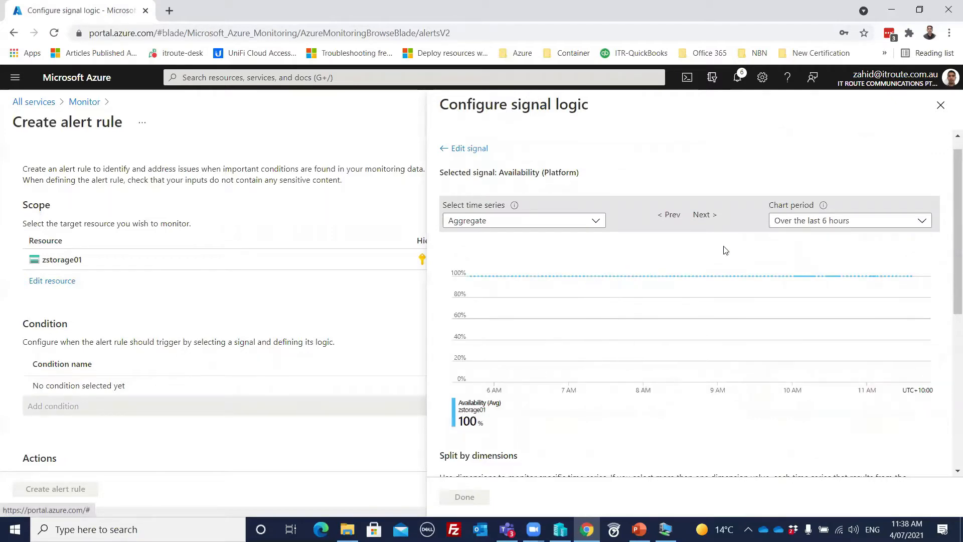
scroll(747, 250, down, 4)
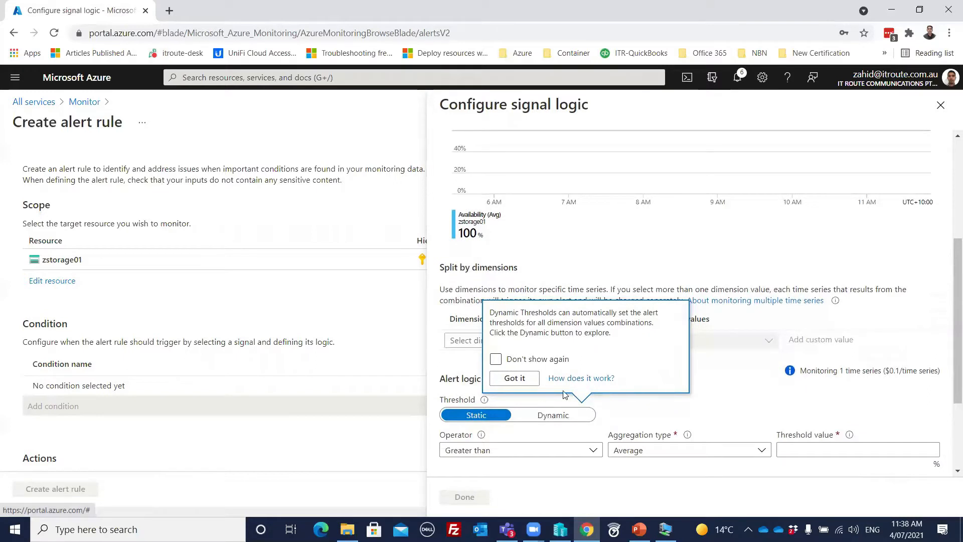
click(515, 379)
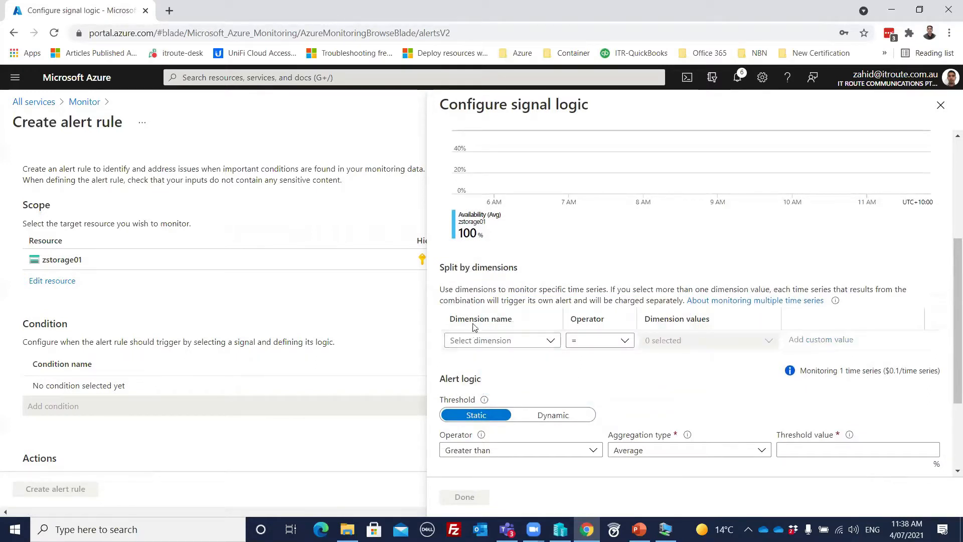
scroll(537, 297, down, 2)
scroll(537, 296, down, 2)
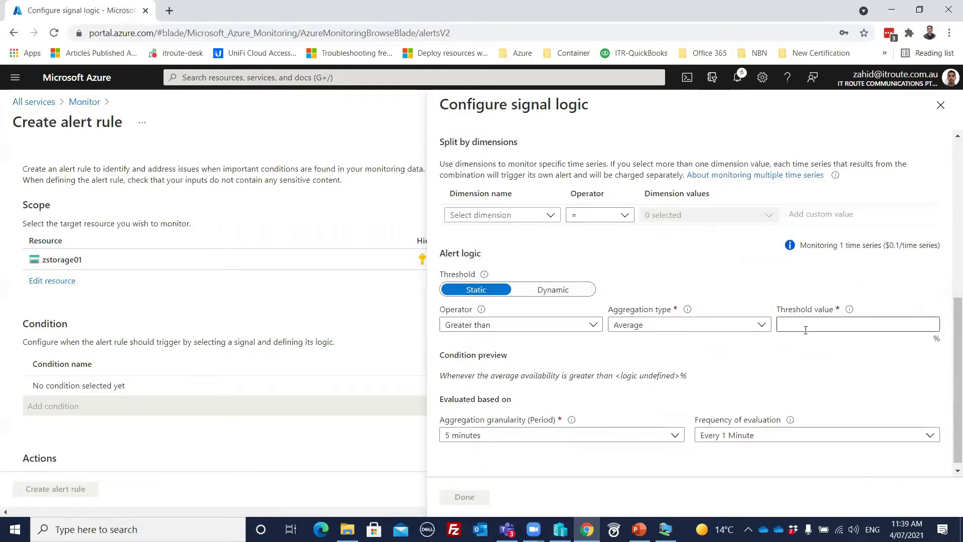
click(814, 328)
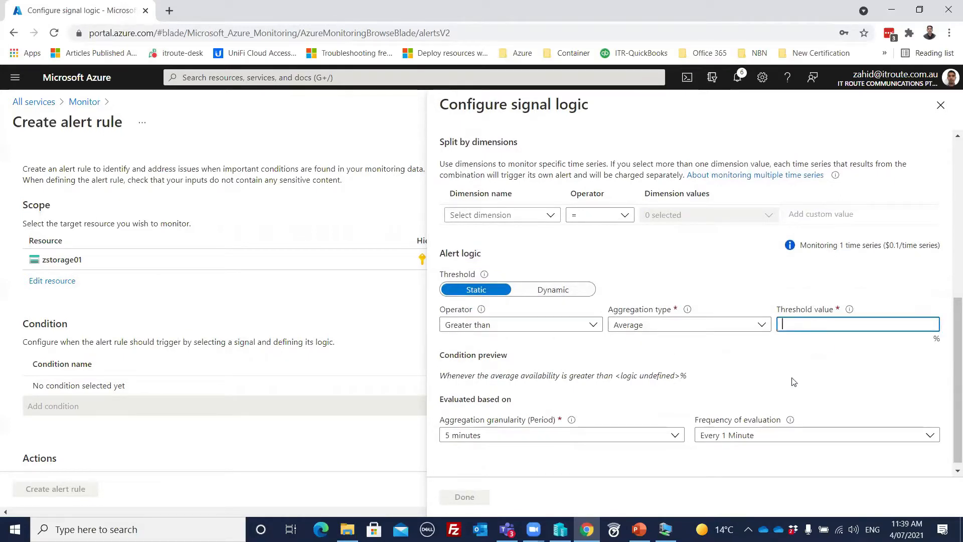
text(75)
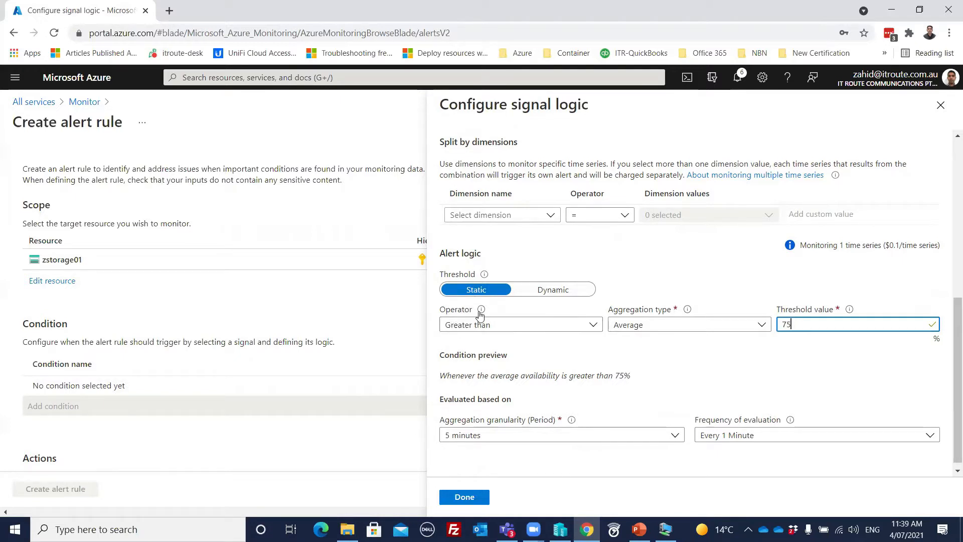
mouse_move(482, 313)
scroll(668, 316, up, 3)
scroll(663, 313, up, 2)
scroll(662, 314, down, 5)
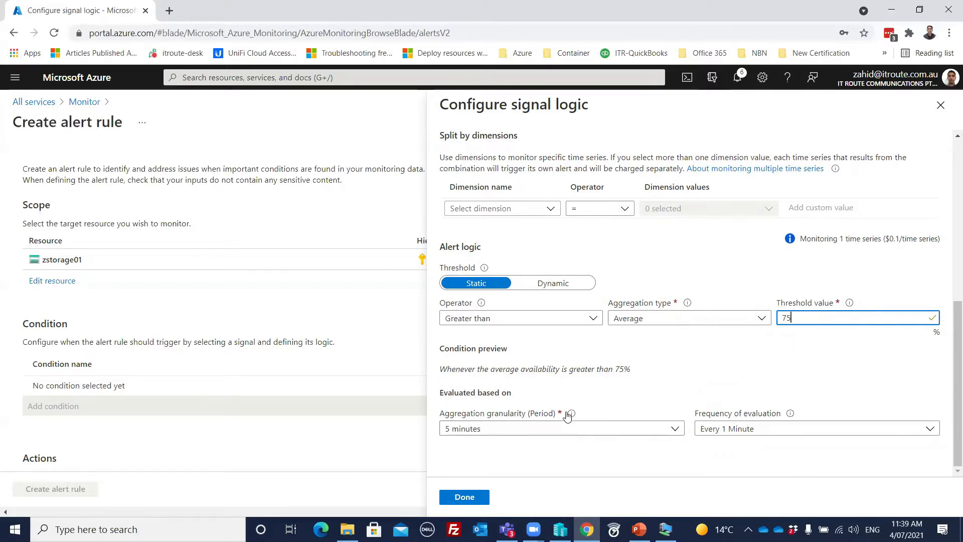
- Change the operator to Less than and add the availability condition to the rule
mouse_move(571, 416)
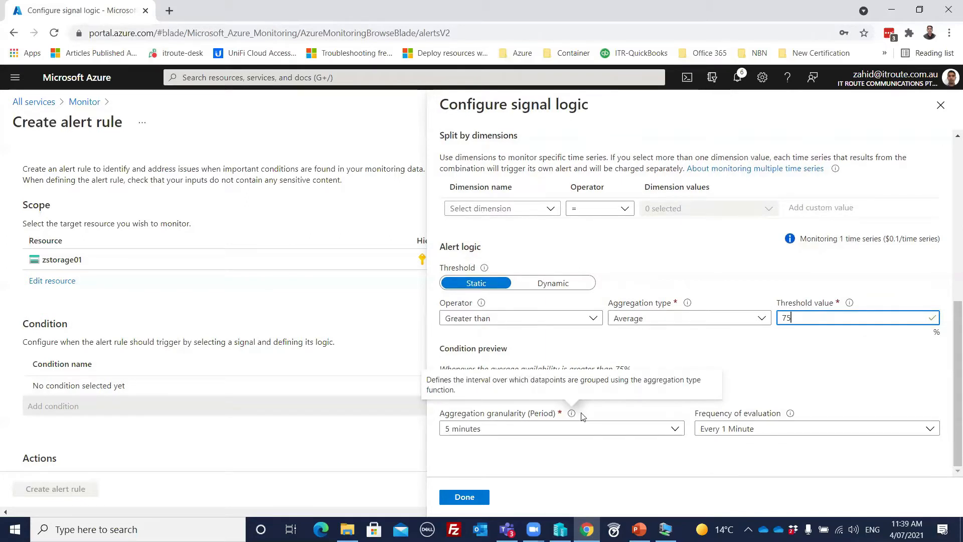
mouse_move(789, 415)
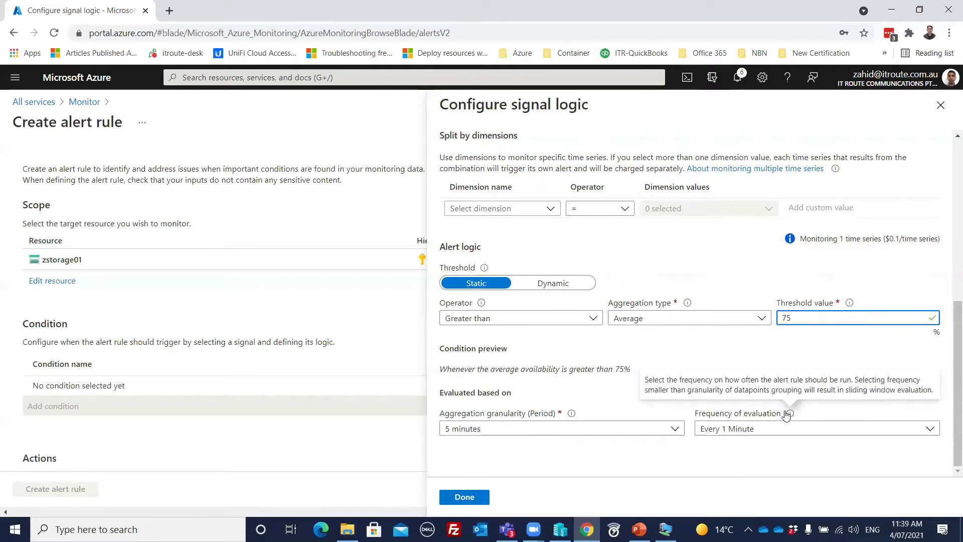
mouse_move(791, 414)
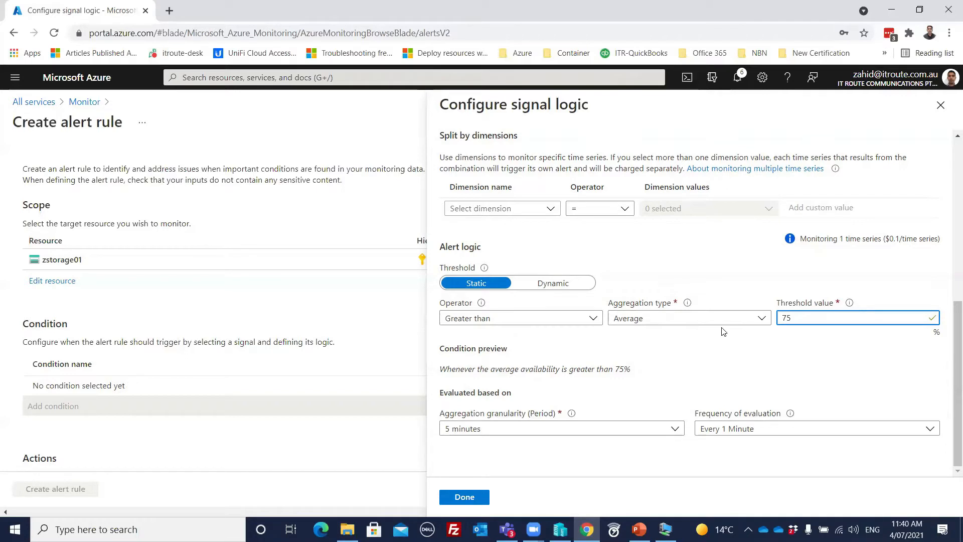
click(584, 320)
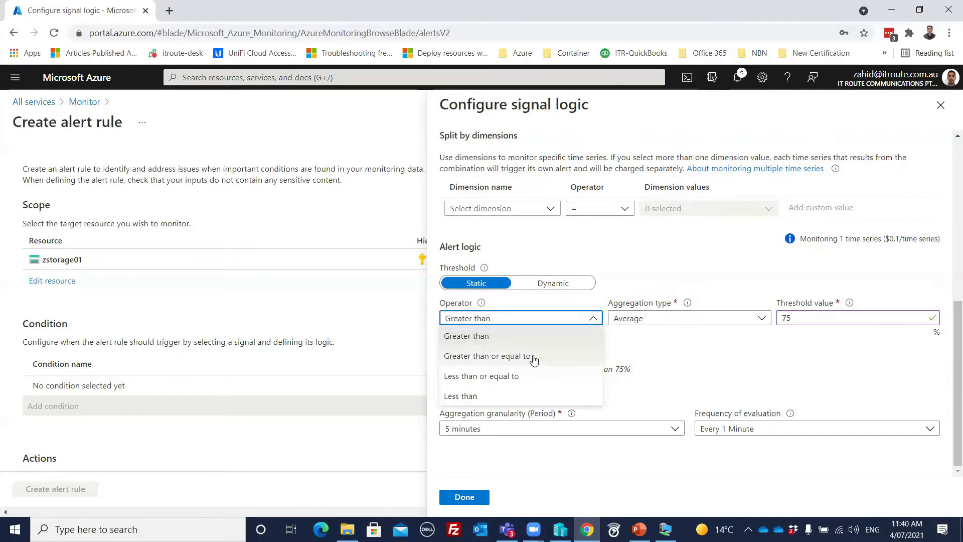
click(481, 396)
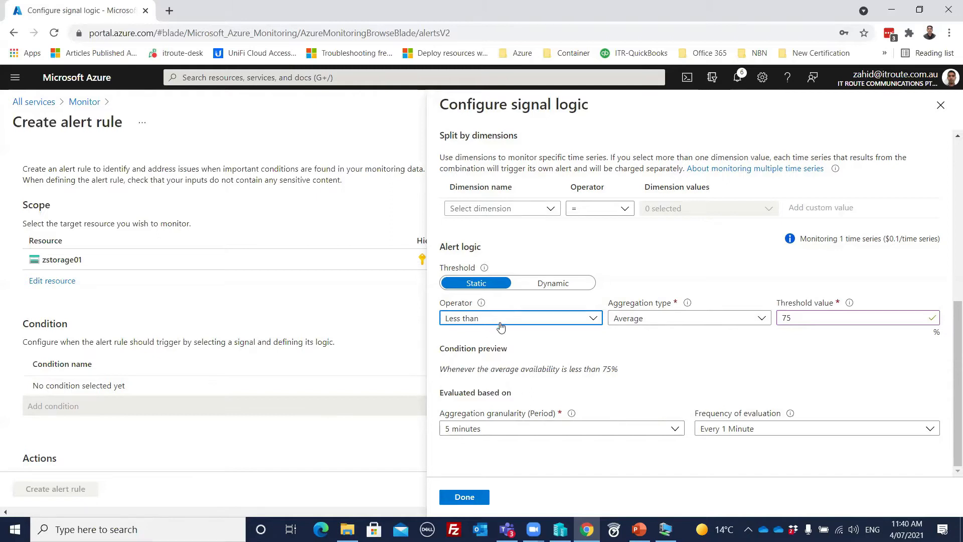
click(471, 499)
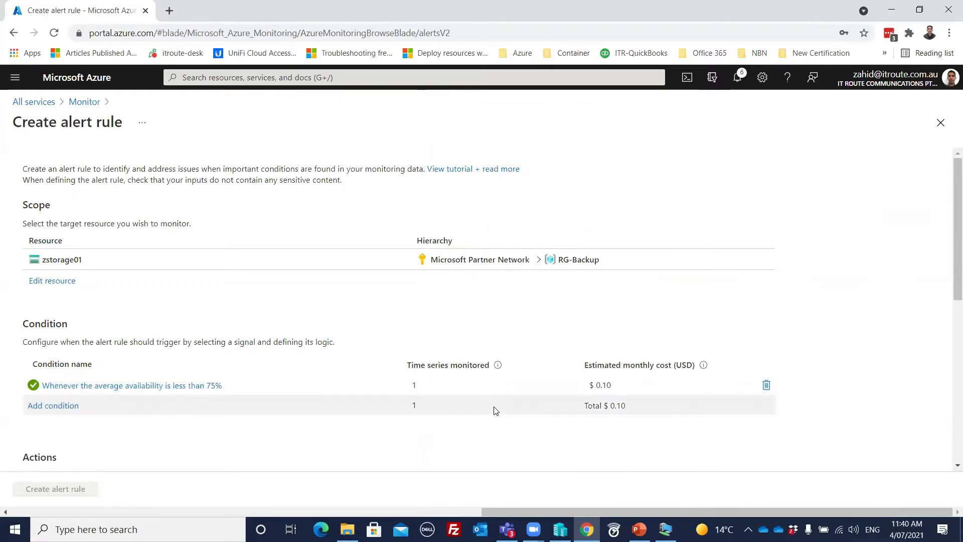
- Scroll to the Actions section and bring up the Add action groups pane
scroll(493, 406, down, 3)
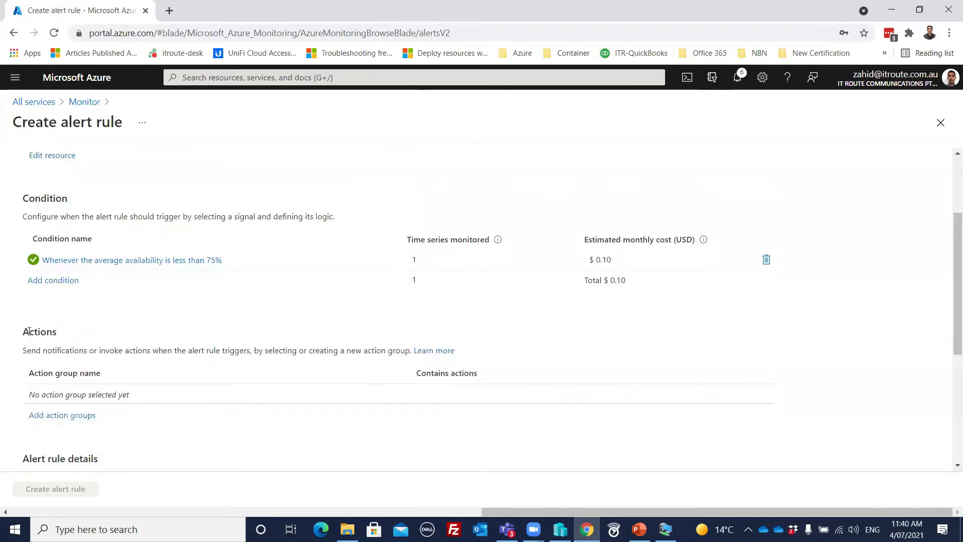
click(59, 417)
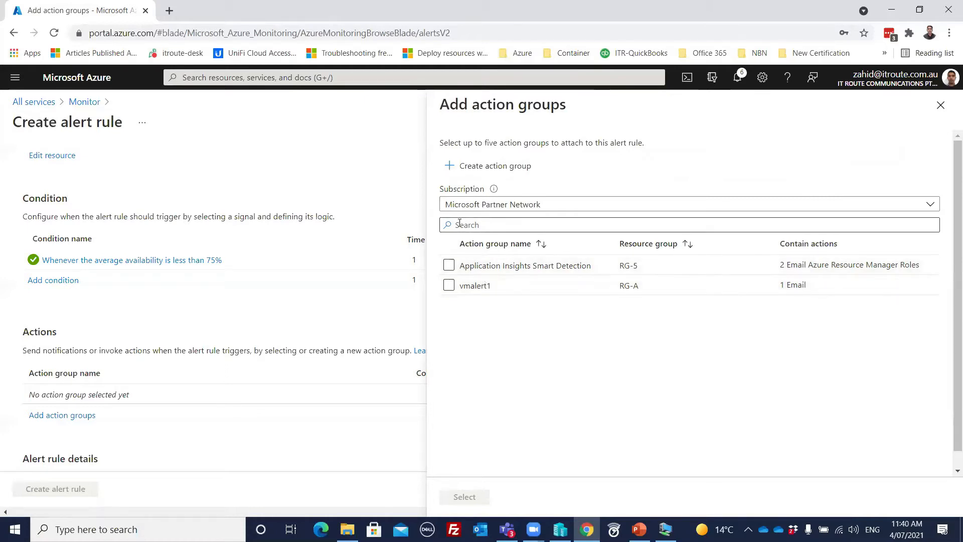
- Start a new action group in the RG-Backup resource group
click(480, 167)
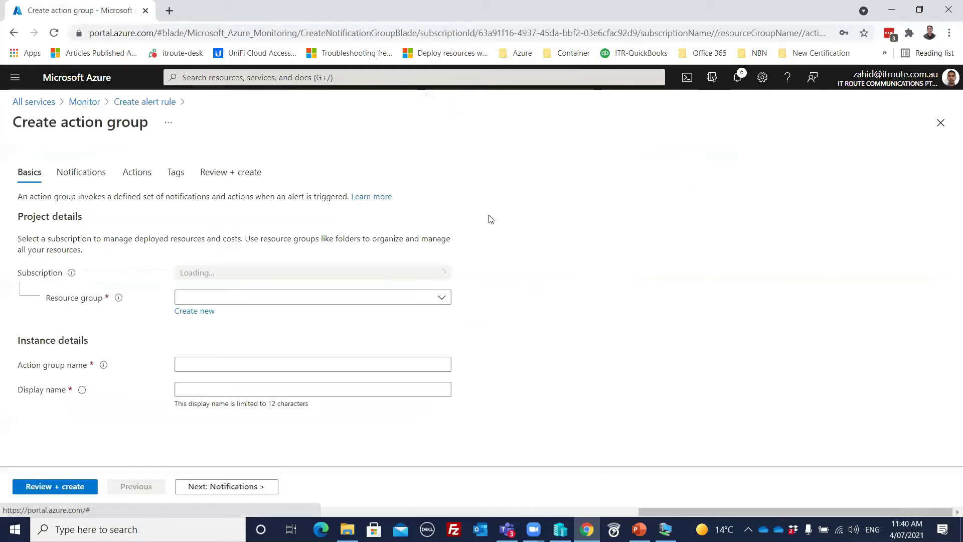
click(262, 299)
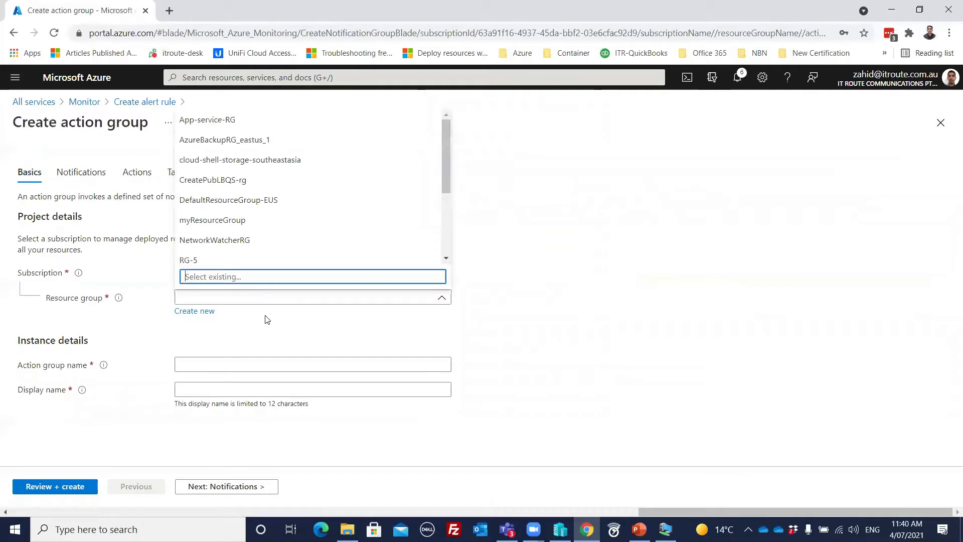
drag(445, 168, 438, 256)
click(205, 193)
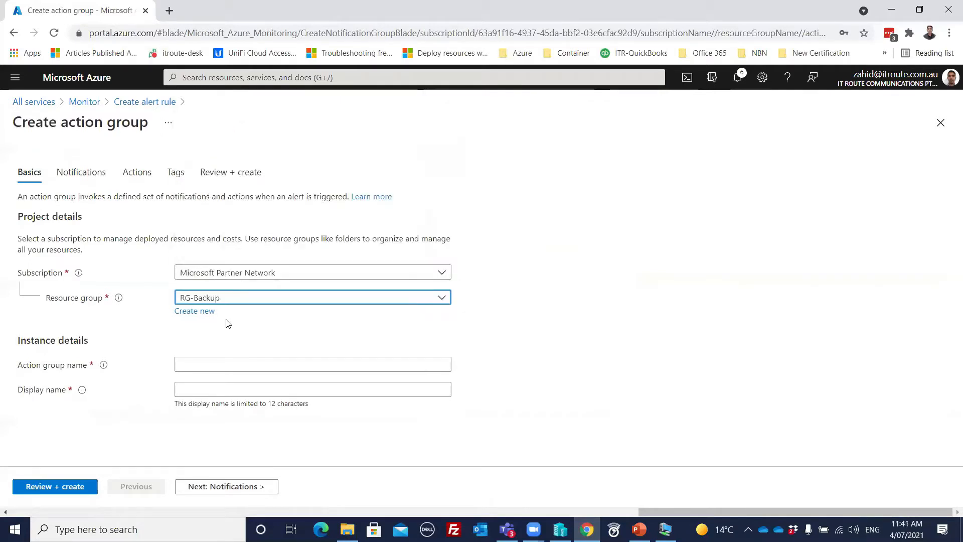
- Name the action group myactiongroup1, correcting the typo, and continue to Notifications
click(210, 364)
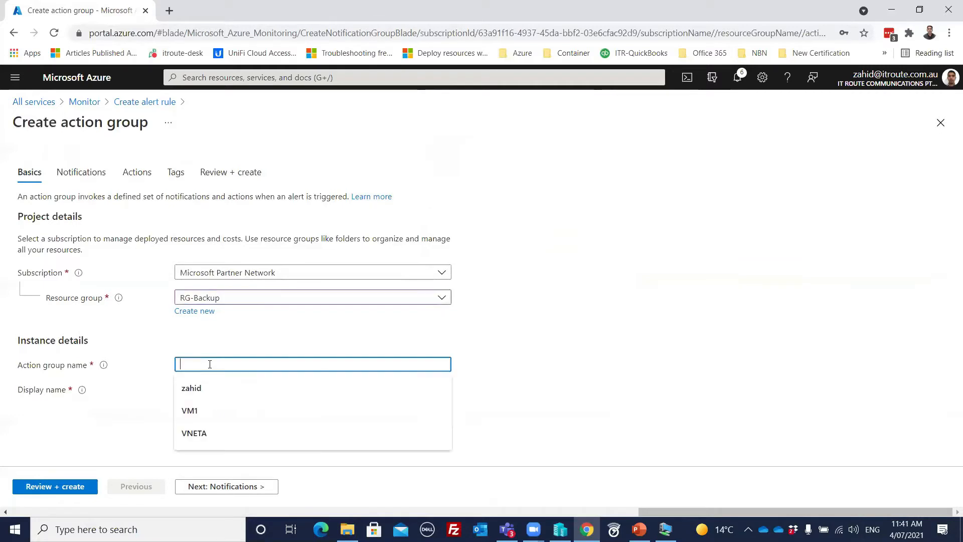
text(mya)
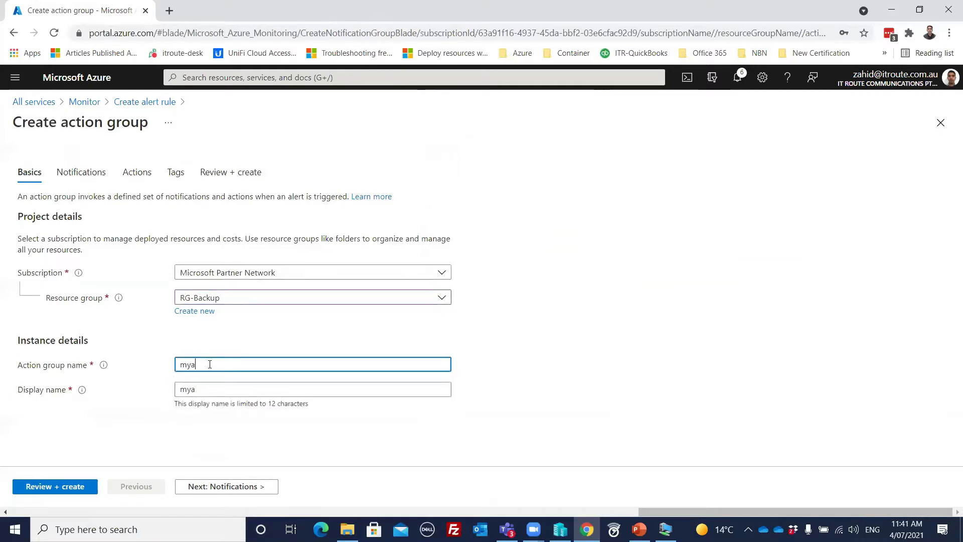
text(ctionfroup1)
click(600, 345)
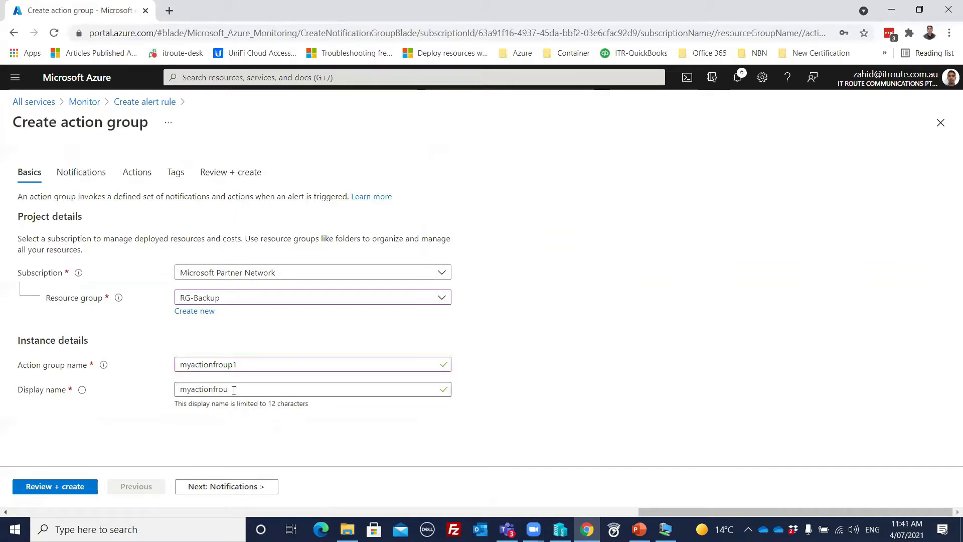
click(216, 365)
key(BackSpace)
text(g)
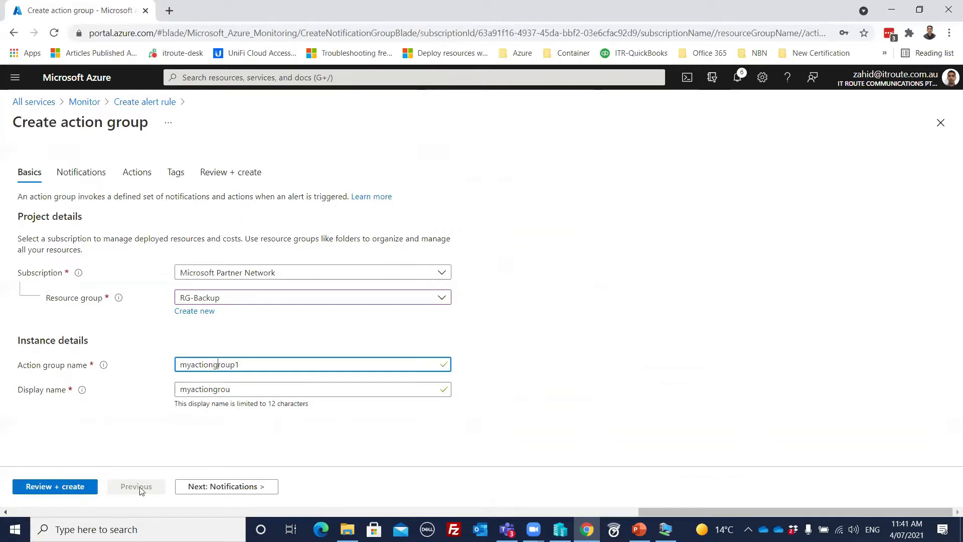
click(240, 489)
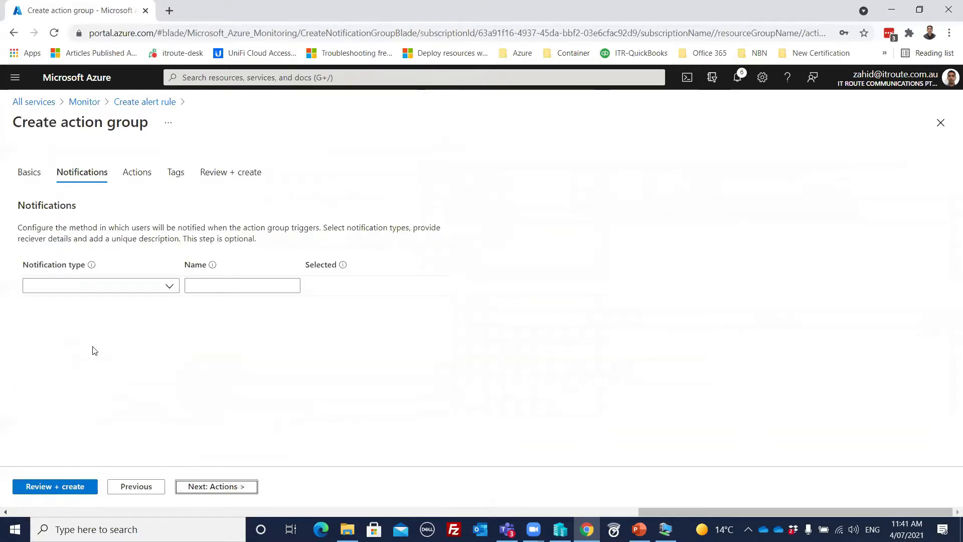
- Choose the Email/SMS message/Push/Voice notification type and name the notification Email
click(169, 291)
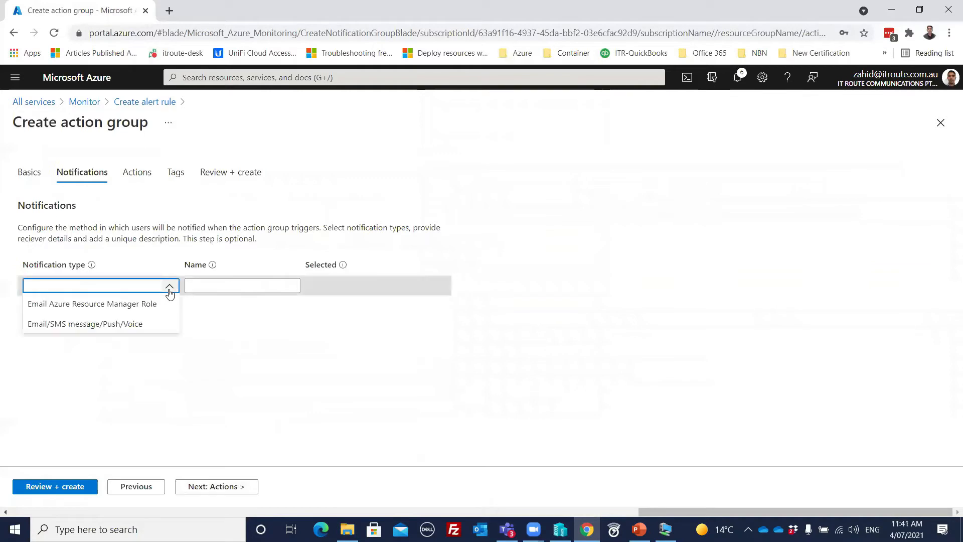
click(72, 325)
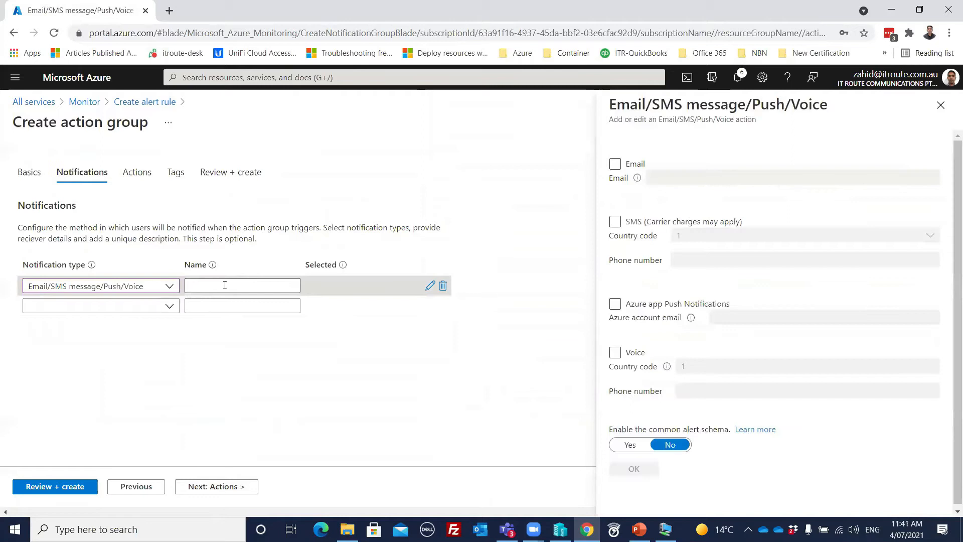
click(274, 283)
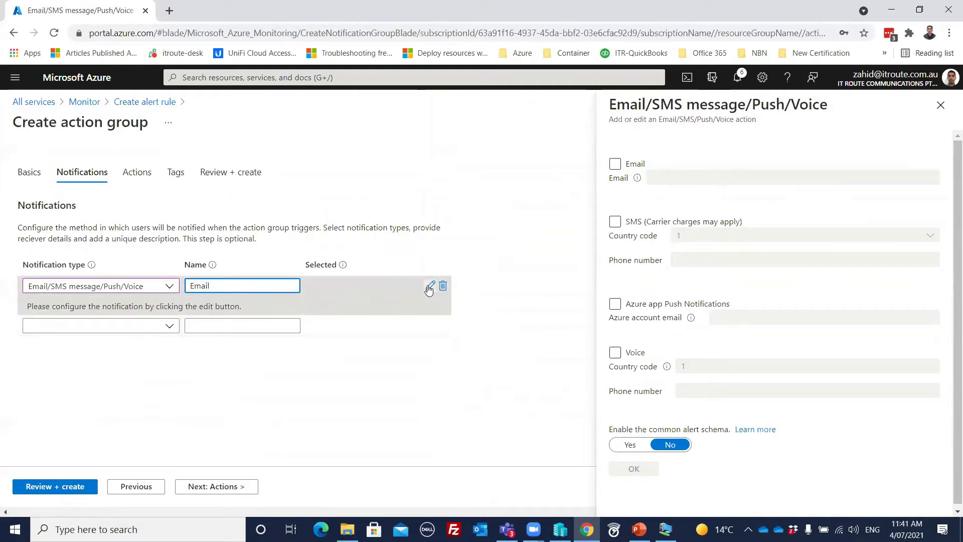
- Tick Email, fill in the saved recipient address, leave SMS off, and confirm with OK
click(615, 163)
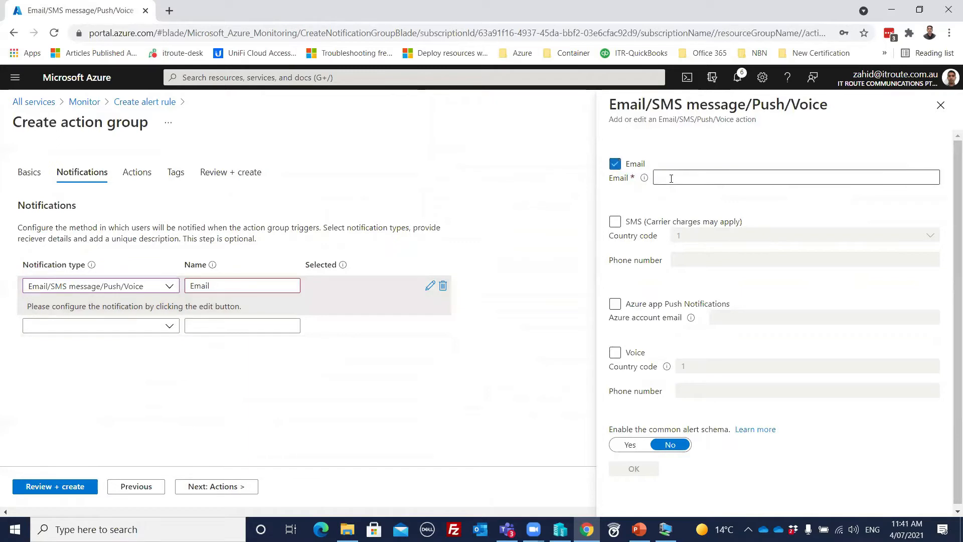
click(671, 179)
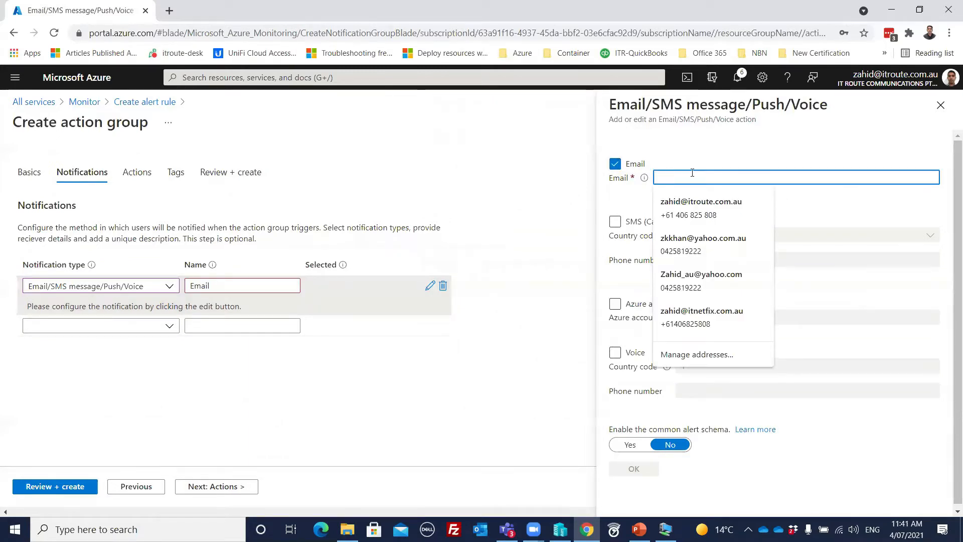
text(z)
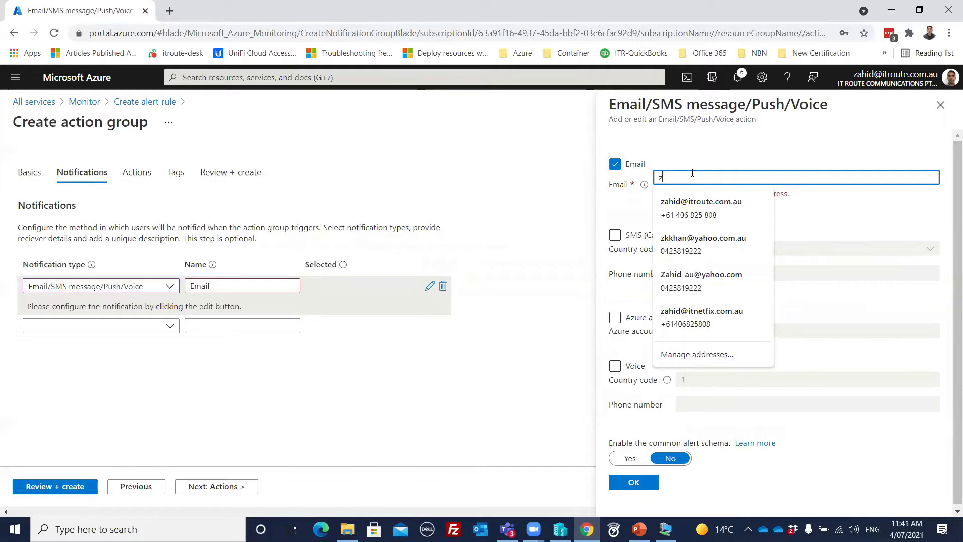
text(ah)
text(i)
key(BackSpace)
key(BackSpace)
key(BackSpace)
key(BackSpace)
click(715, 208)
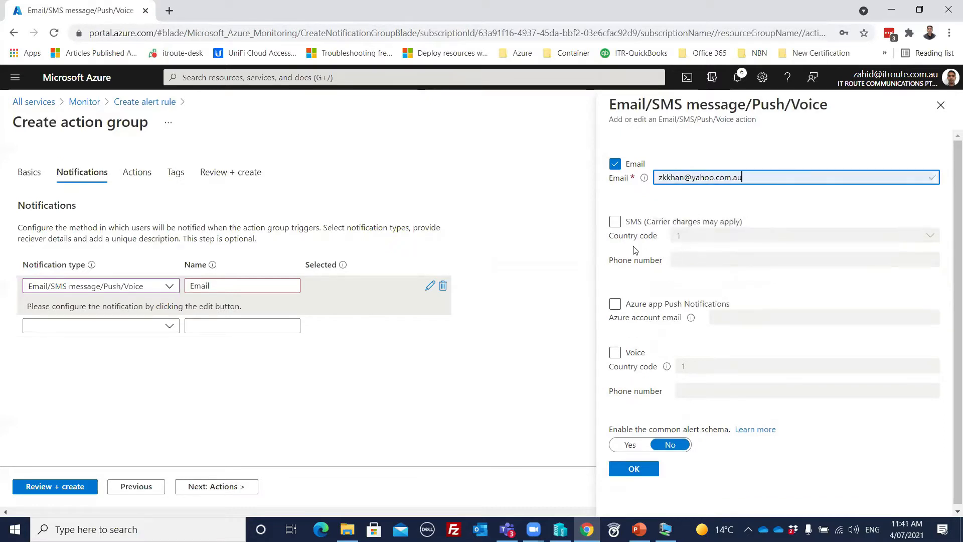
click(616, 224)
click(615, 226)
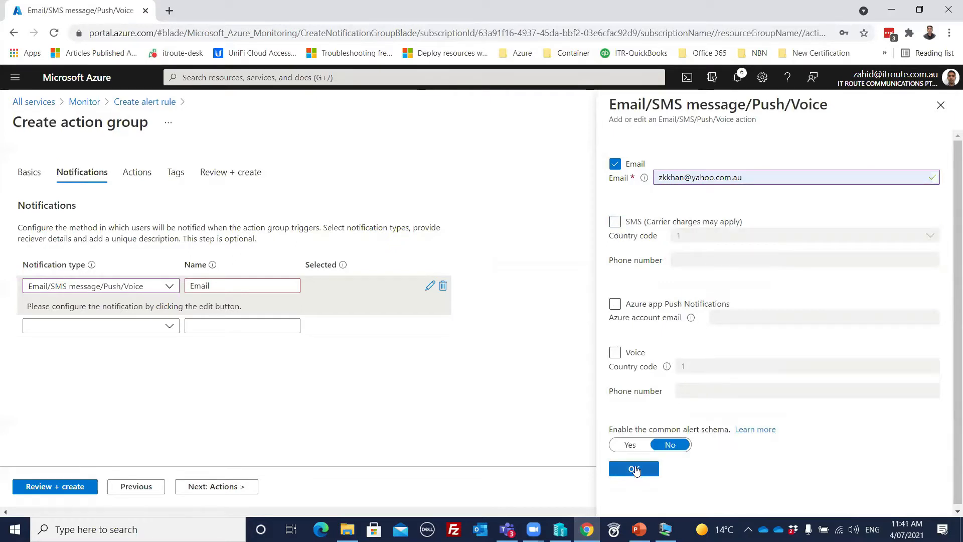
click(635, 469)
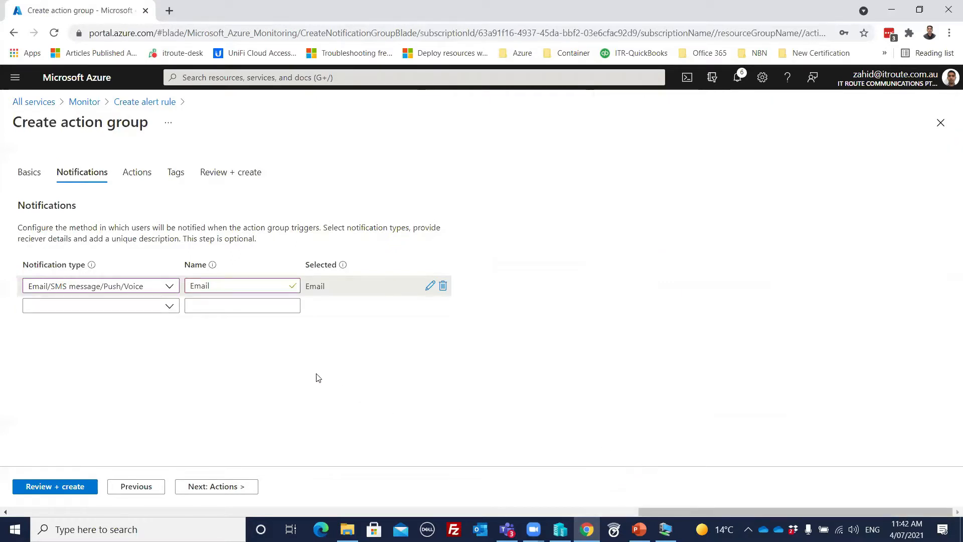
- Skip the actions and tags, then review and create action group myactiongroup1
click(229, 490)
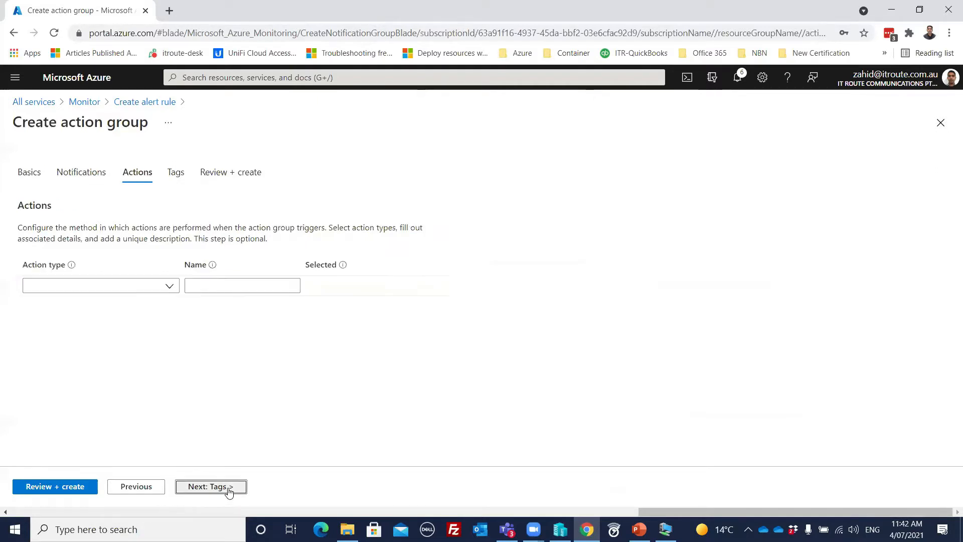
click(167, 290)
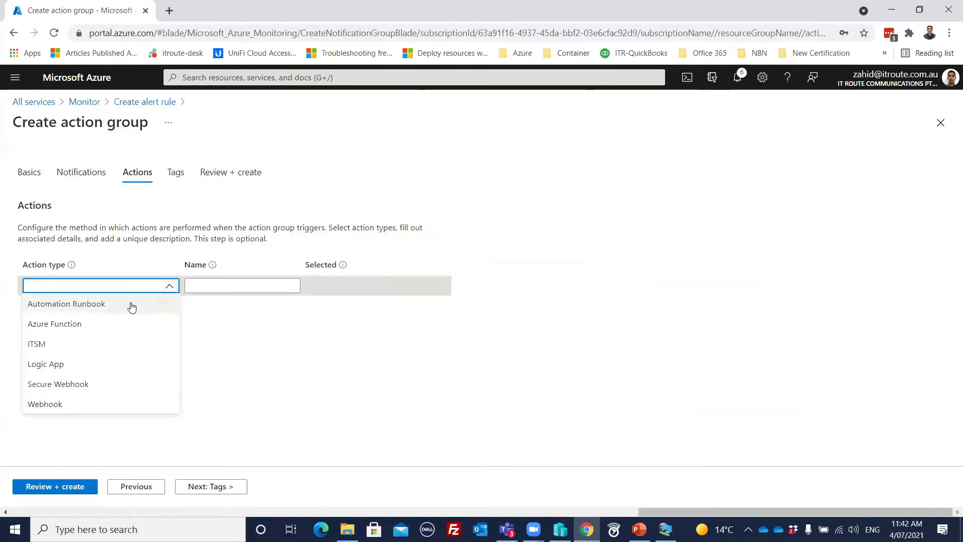
click(170, 286)
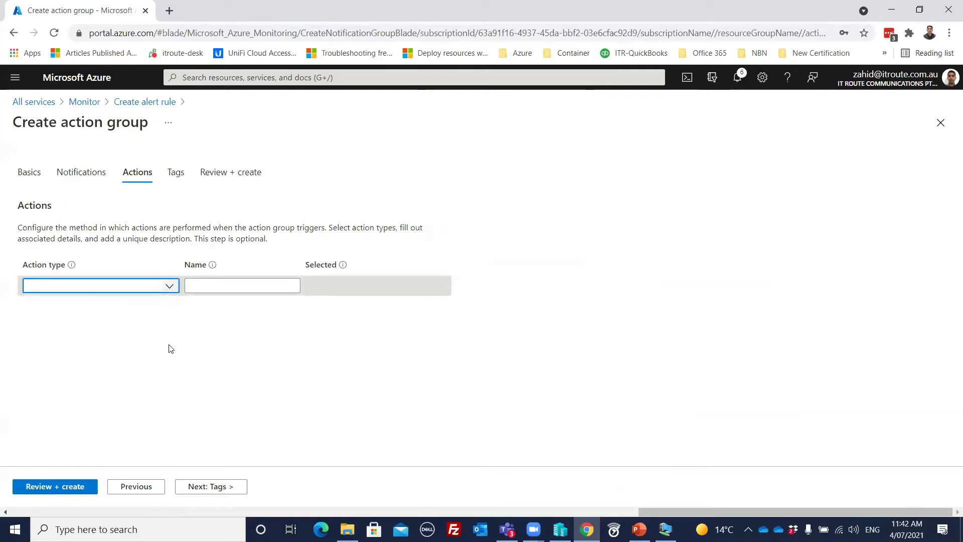
click(214, 487)
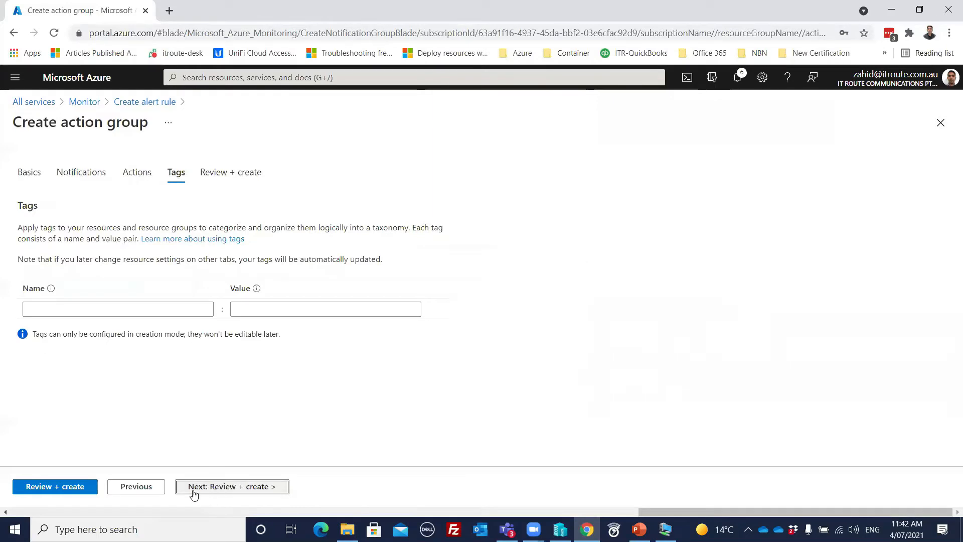
click(70, 487)
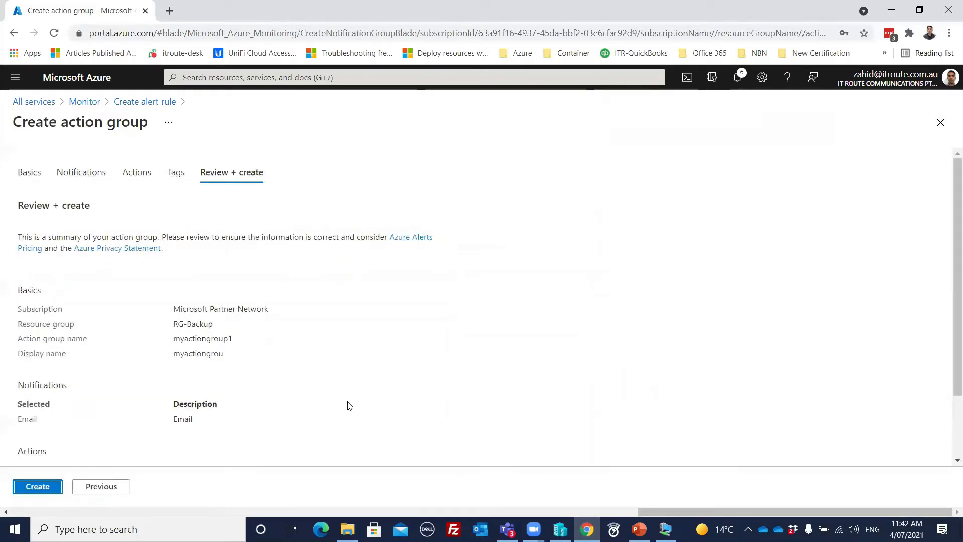
click(24, 491)
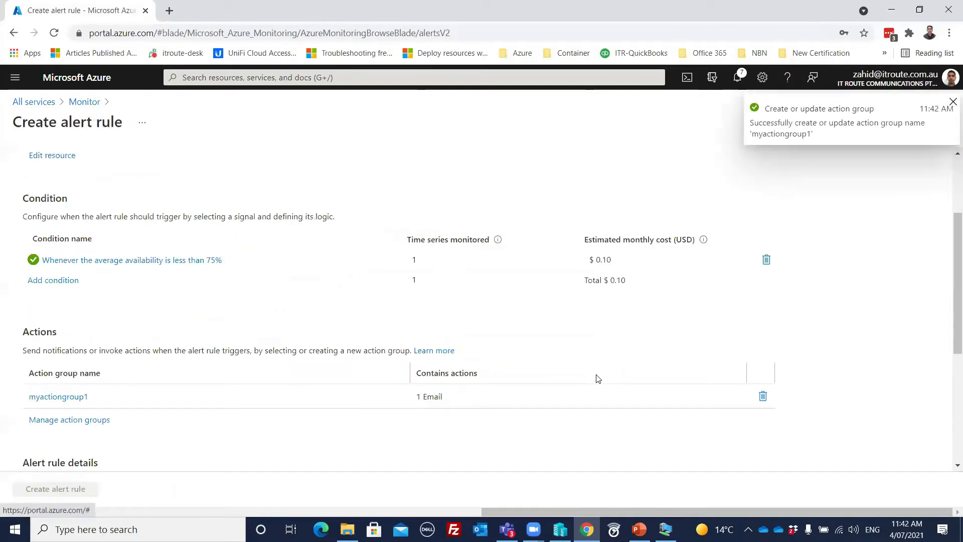
- Enter Availabilityalert1 as the alert rule name
scroll(299, 370, down, 5)
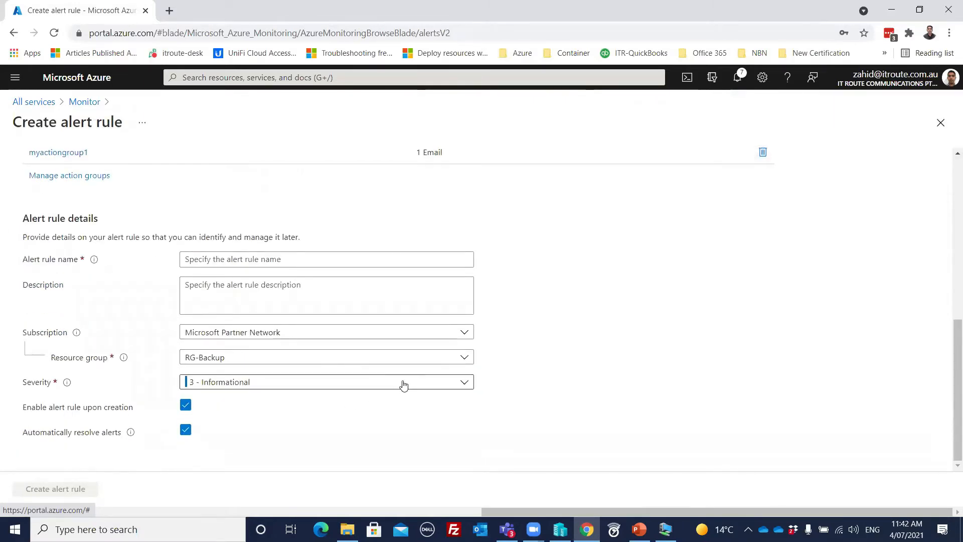
scroll(408, 383, up, 3)
scroll(416, 381, up, 2)
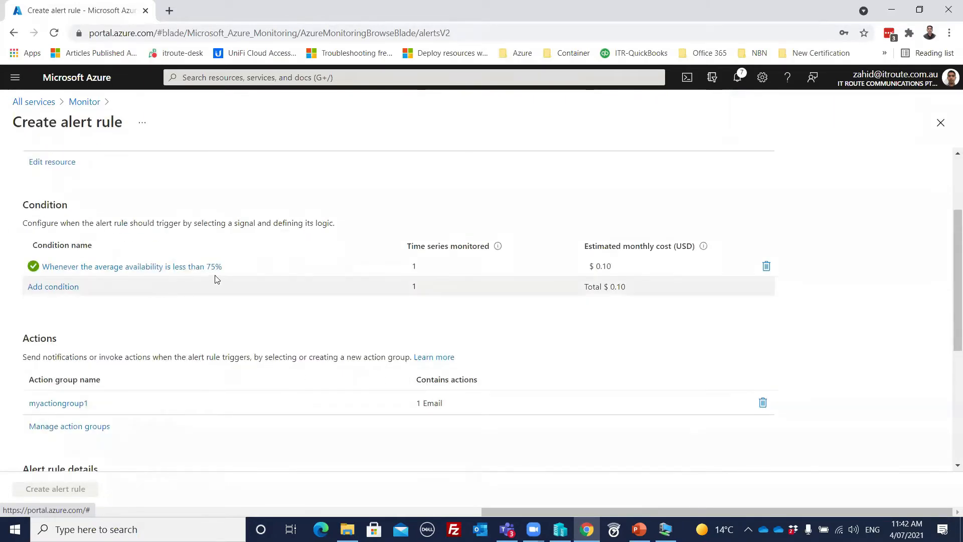
scroll(240, 311, down, 4)
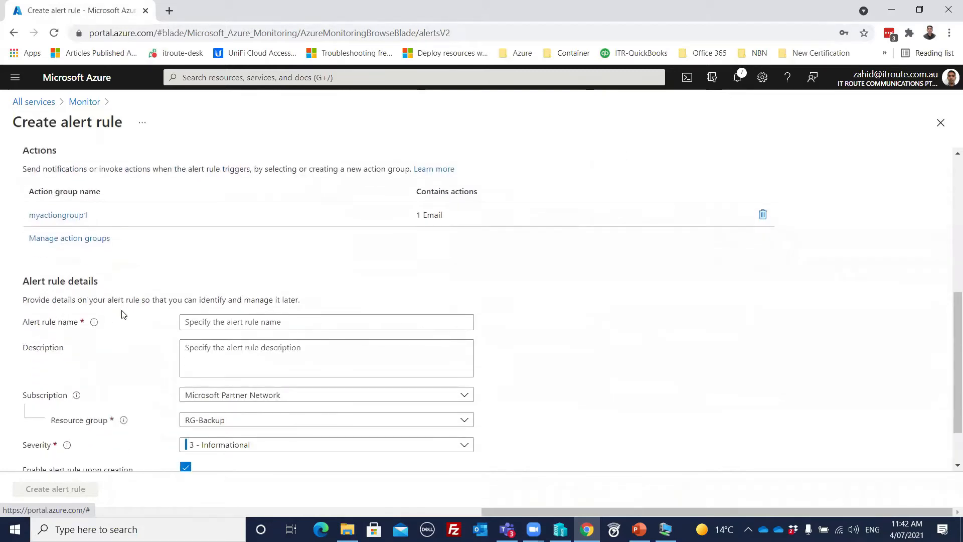
scroll(121, 315, down, 1)
click(236, 260)
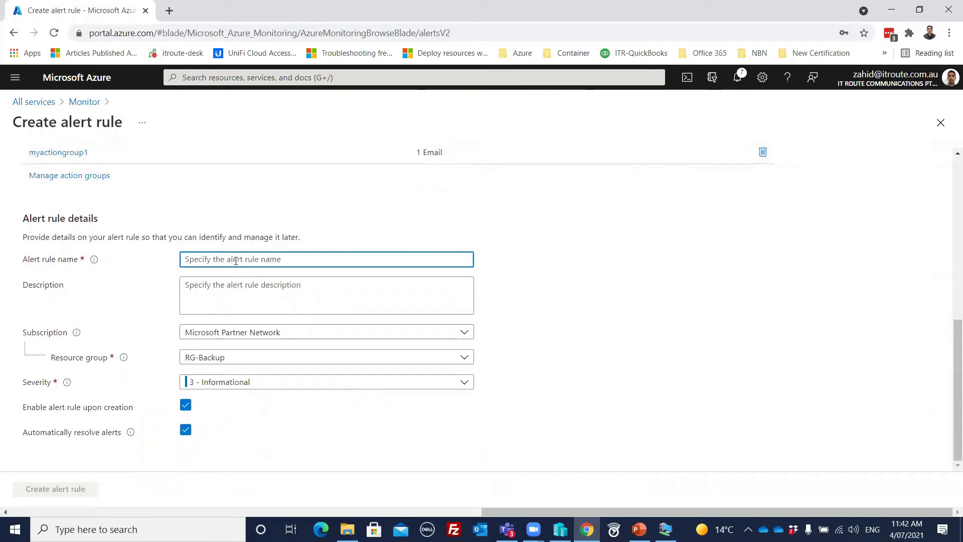
text(hi)
key(BackSpace)
key(BackSpace)
text(A)
key(BackSpace)
key(BackSpace)
text(vailabi)
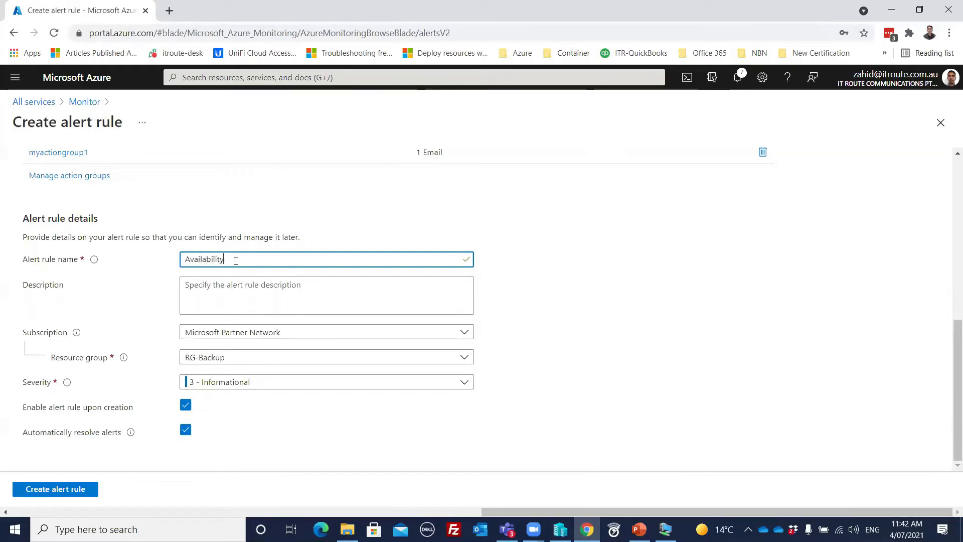
text(lityalert1)
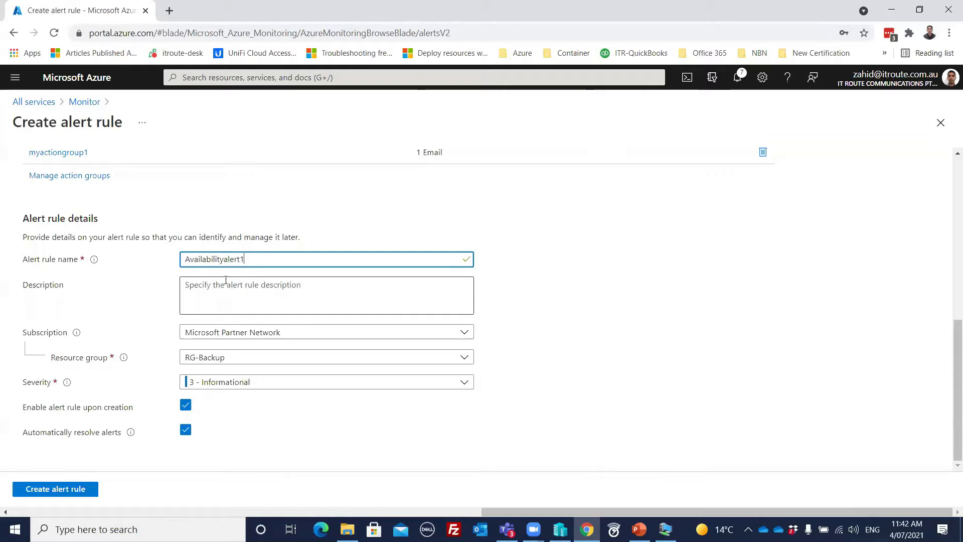
- Copy the name into Description, set severity to 2 - Warning, and create the rule
drag(248, 260, 154, 262)
key(ctrl+c)
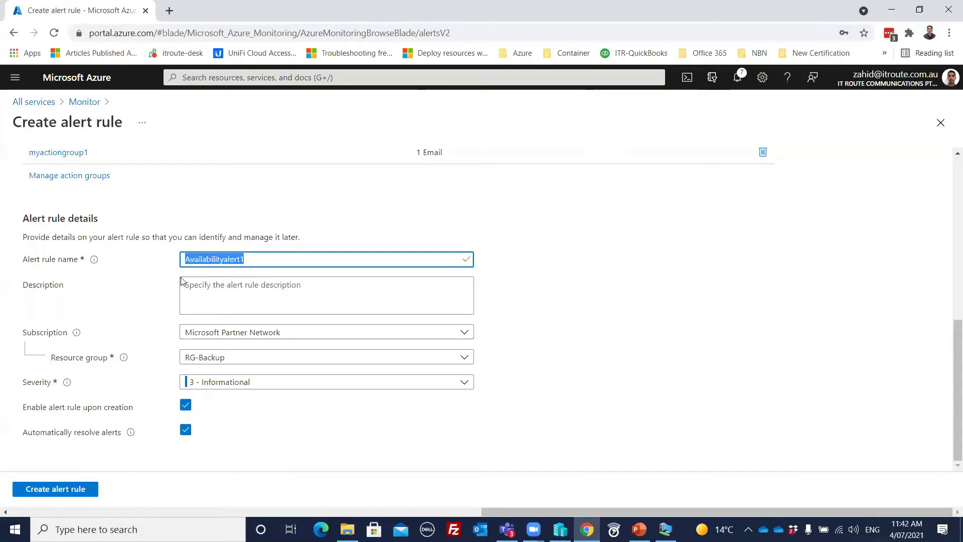
click(237, 299)
key(ctrl+v)
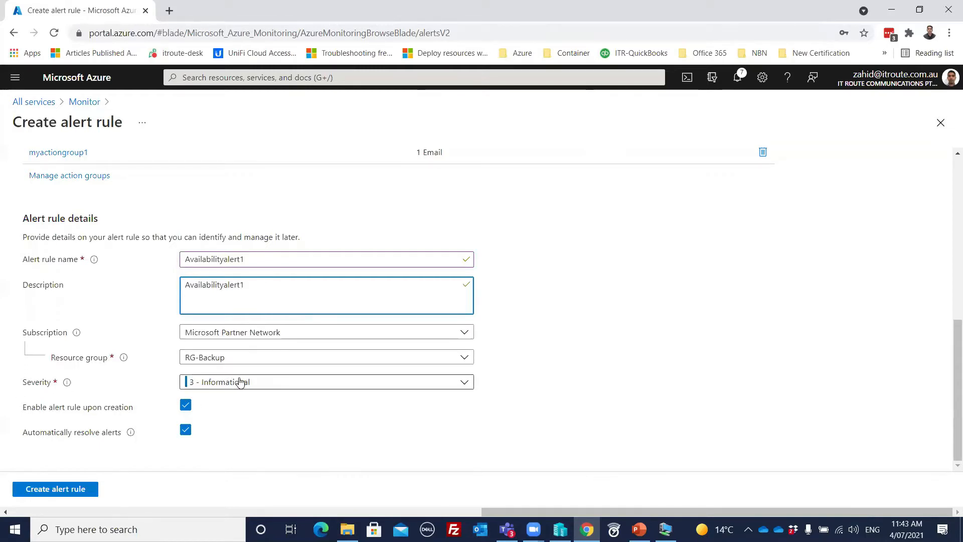
click(257, 383)
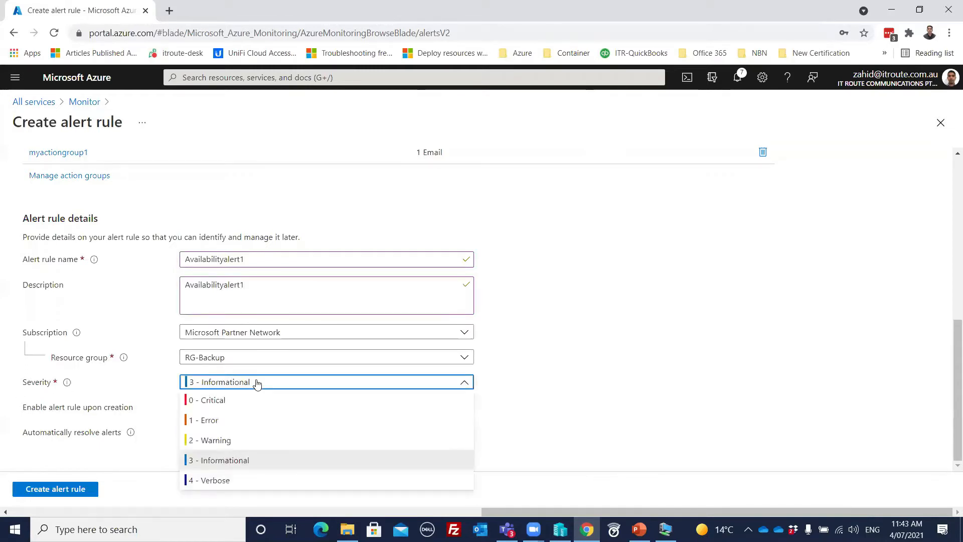
click(215, 439)
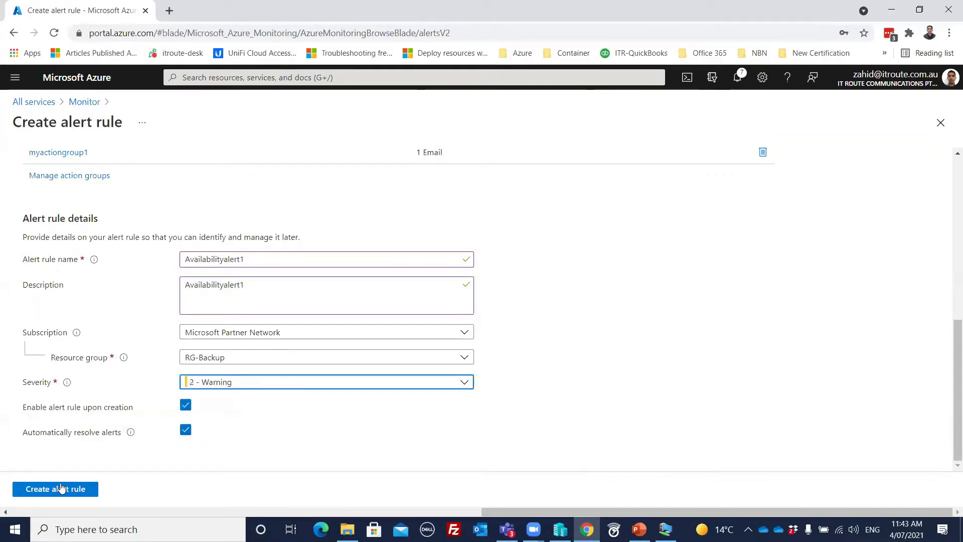
click(53, 490)
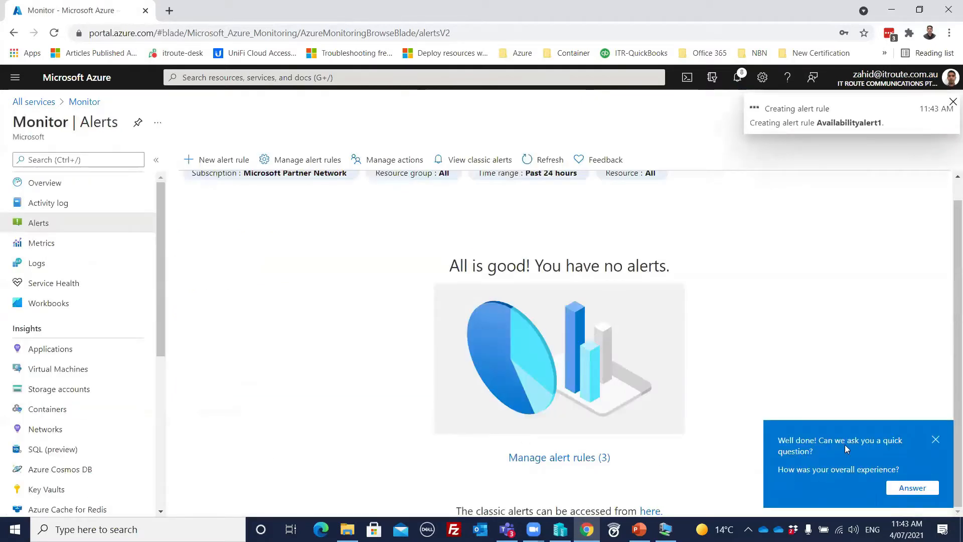
- Close the feedback popup and go to Monitor's Metrics page
click(936, 439)
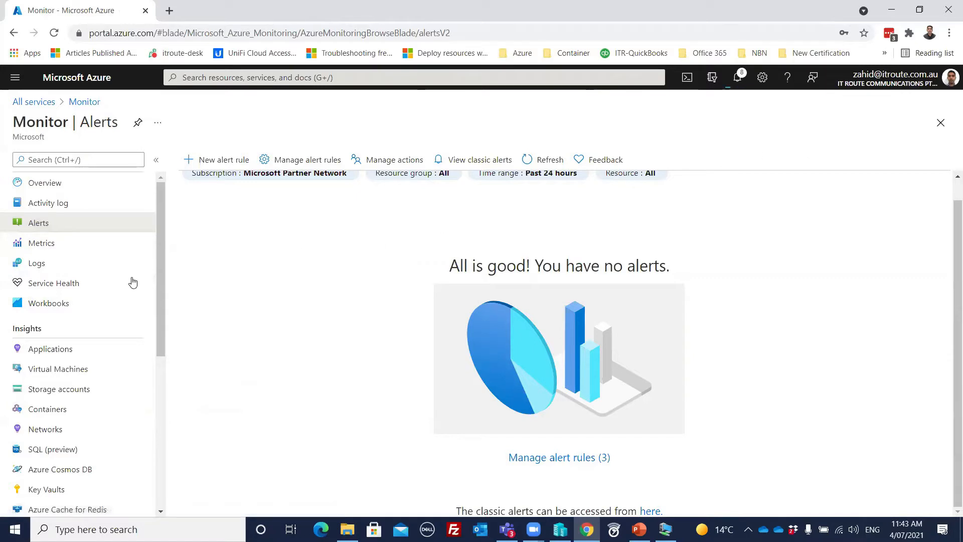
click(46, 249)
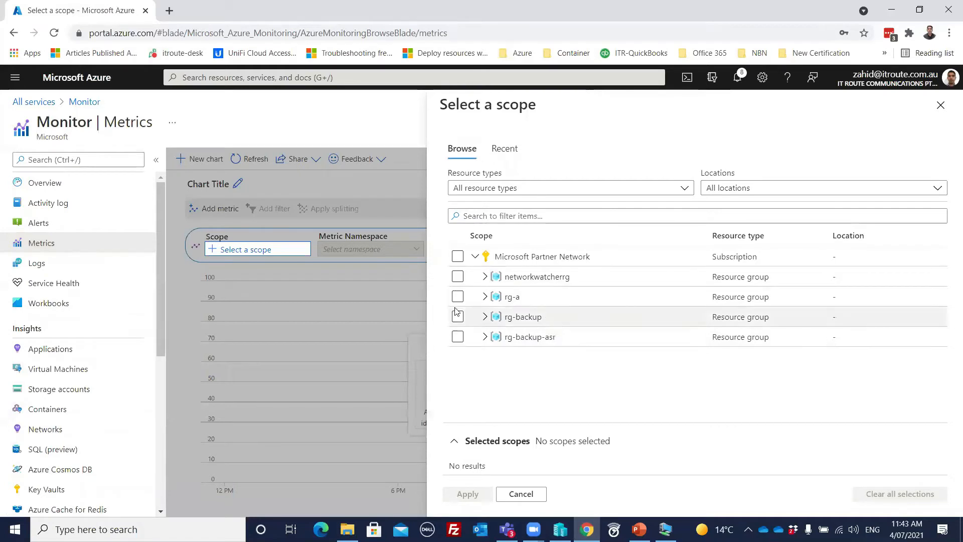
- Apply a scope of resource group rg-backup, resource type Virtual machines, East US
click(457, 256)
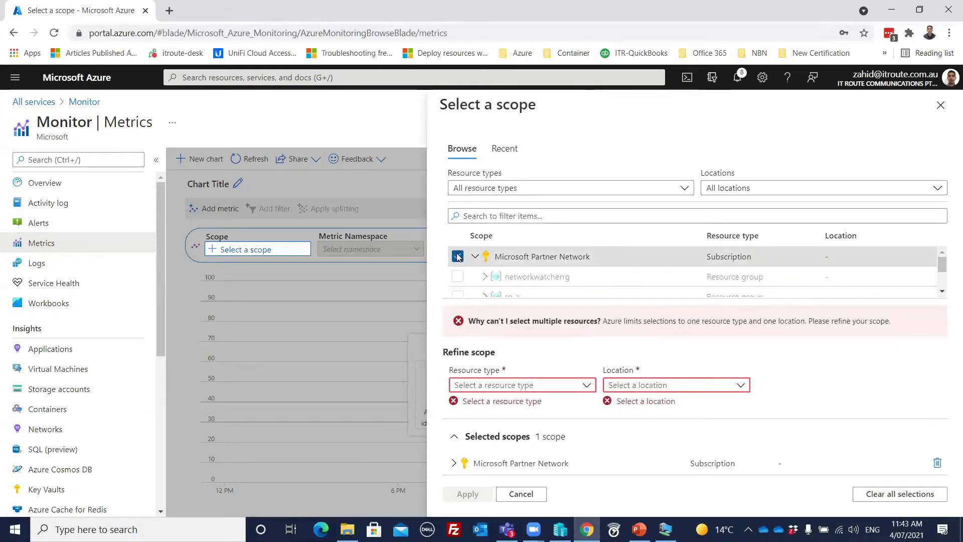
click(458, 256)
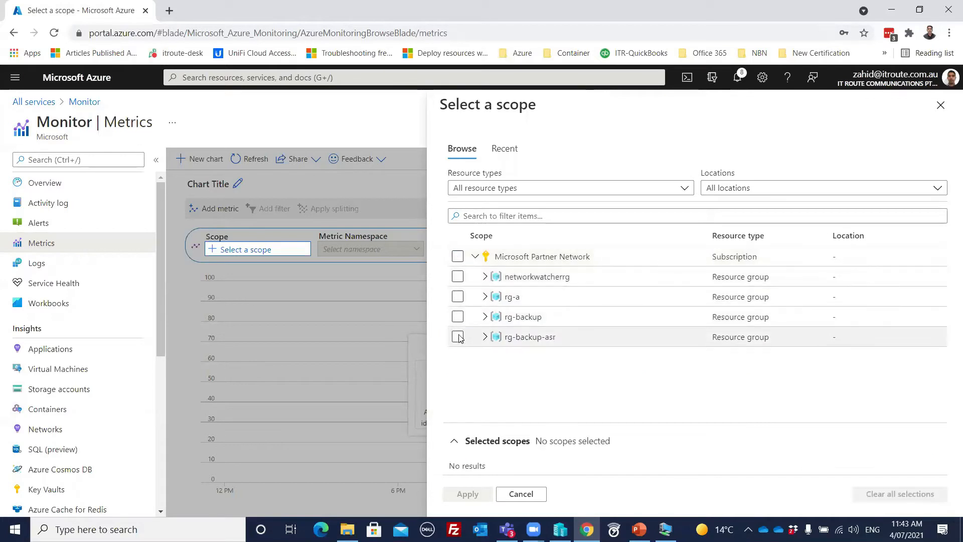
click(456, 318)
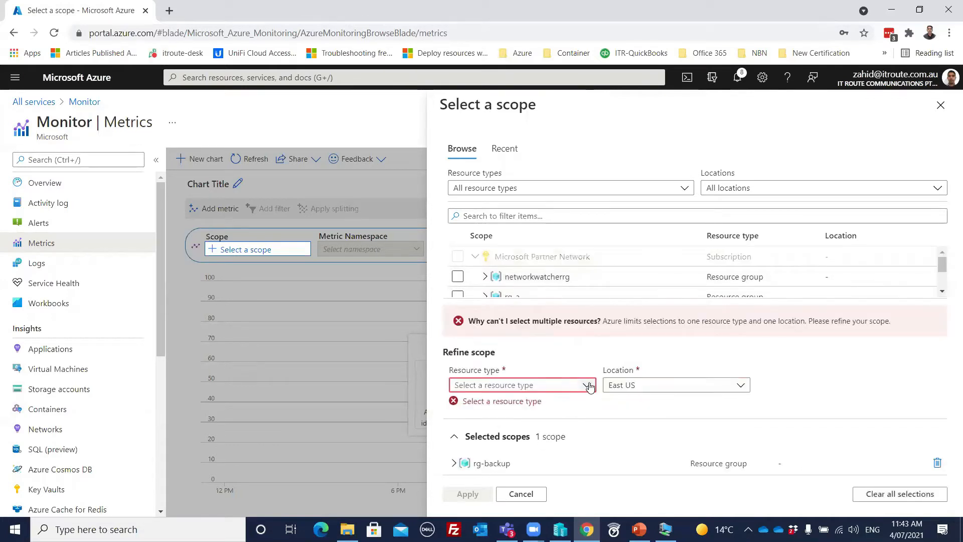
click(589, 386)
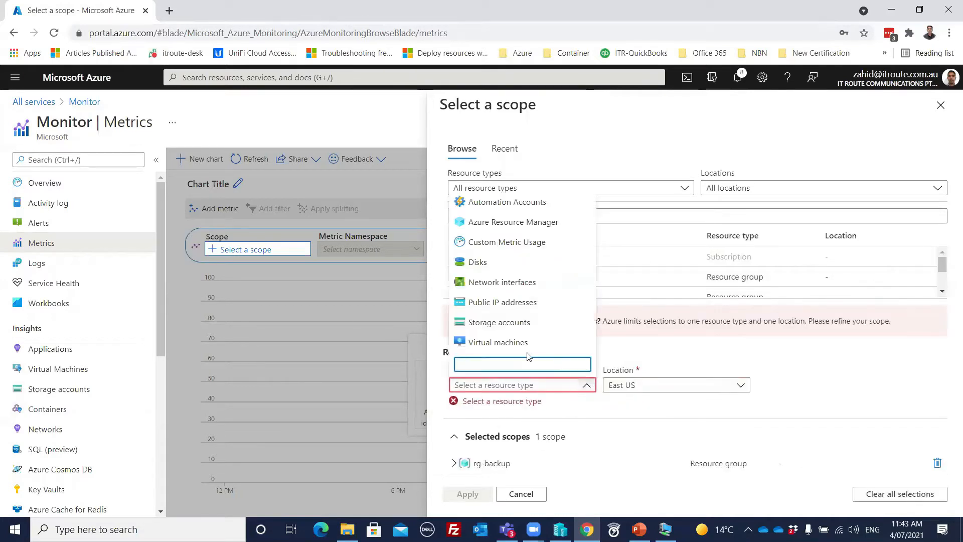
click(503, 343)
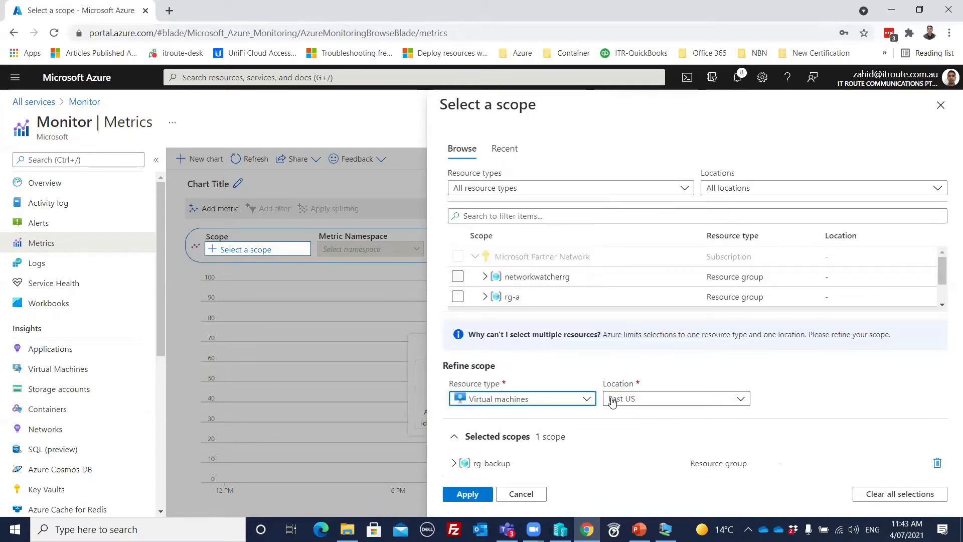
click(467, 495)
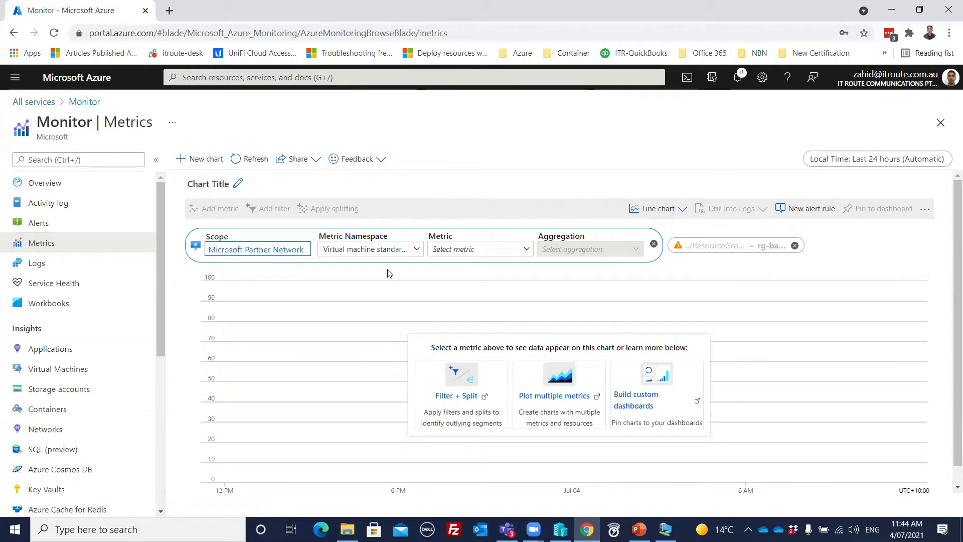
- Chart the CPU Credits Consumed metric and refresh the chart data
click(526, 250)
mouse_move(489, 285)
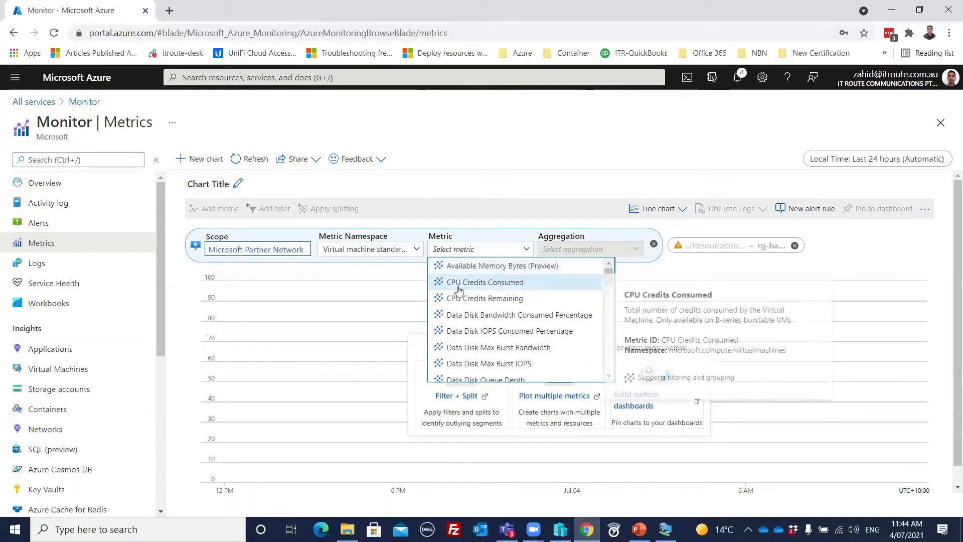
click(500, 283)
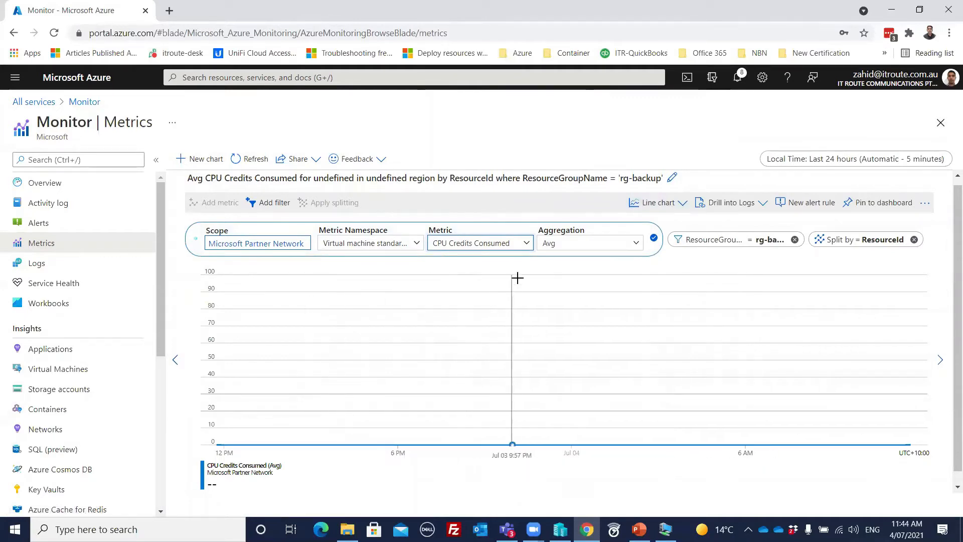
click(526, 244)
scroll(532, 263, down, 10)
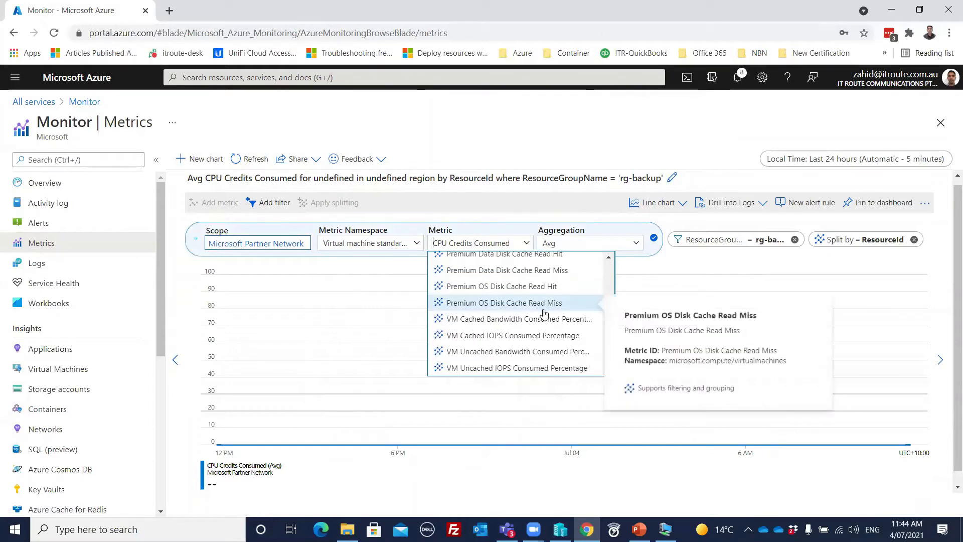
scroll(530, 332, up, 8)
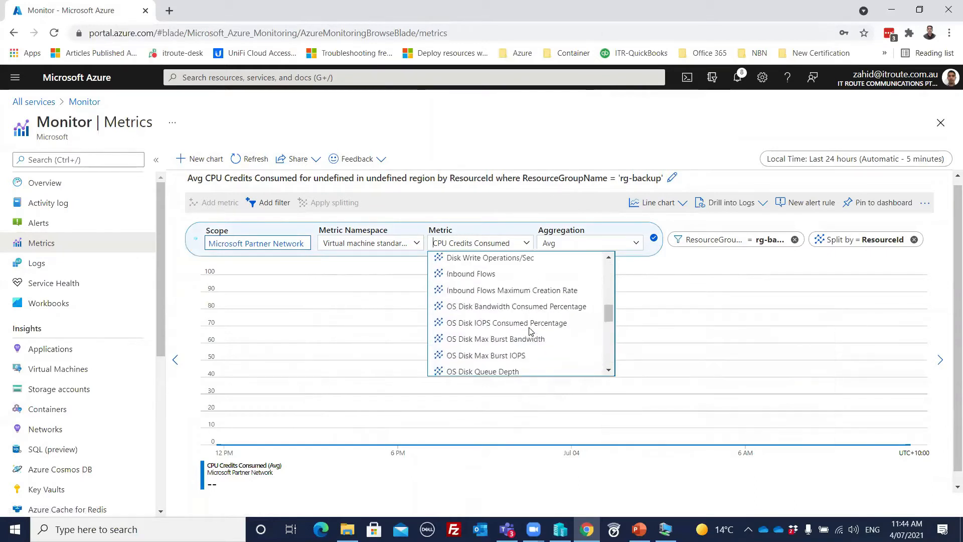
scroll(528, 331, up, 3)
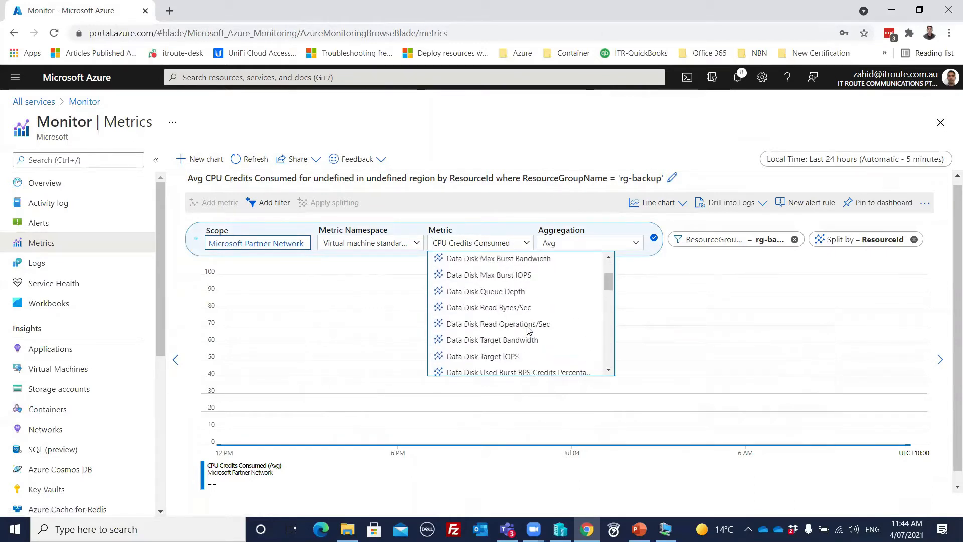
scroll(528, 330, up, 3)
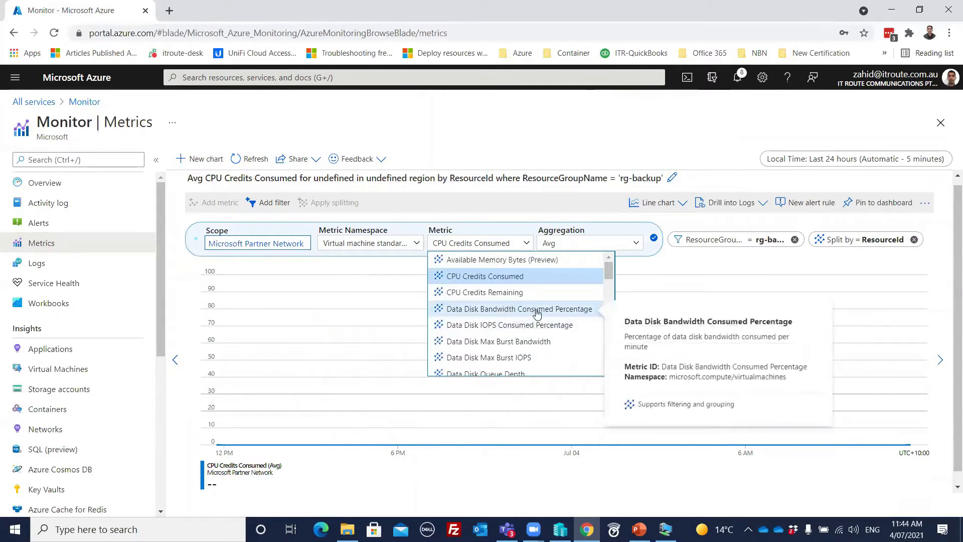
click(489, 486)
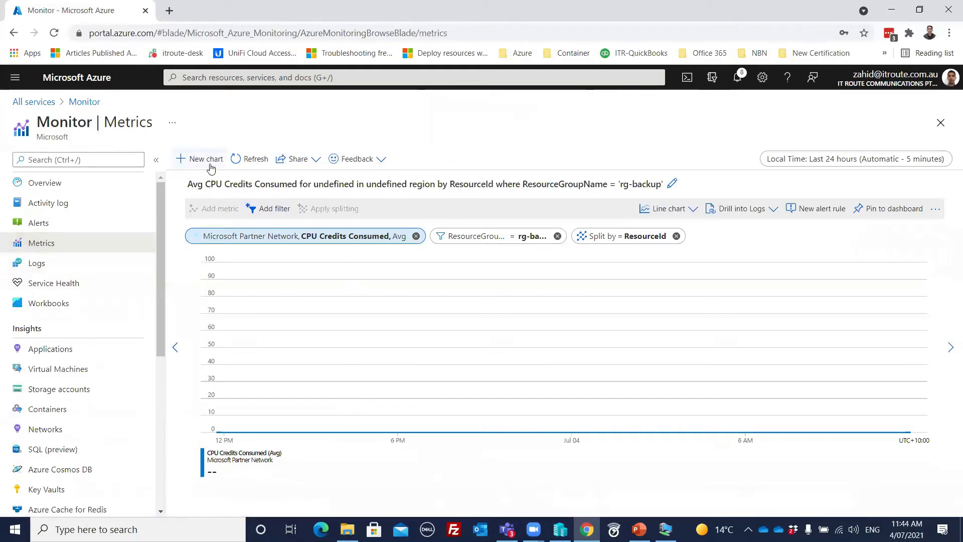
click(253, 159)
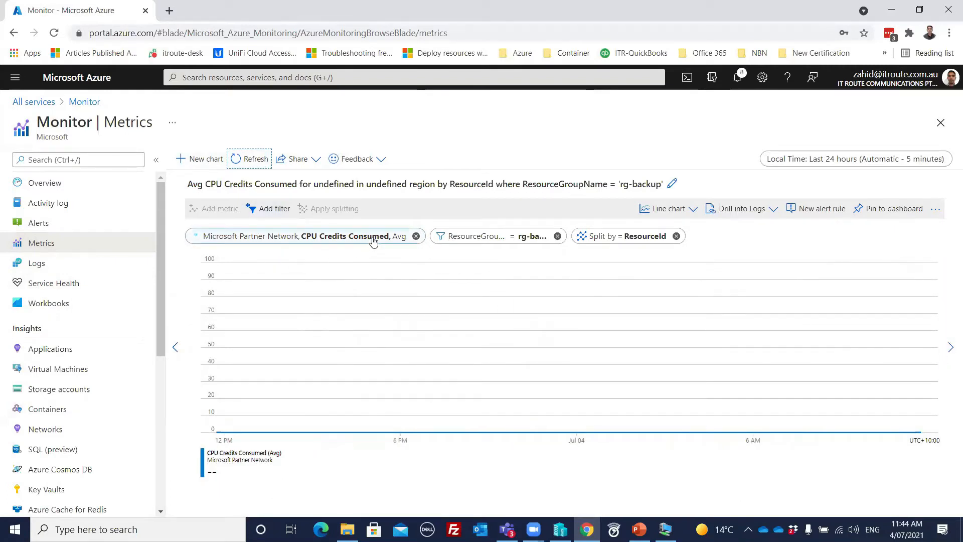
- Switch the metric to Data Disk Read Bytes/Sec under Virtual machine standard metrics
click(343, 242)
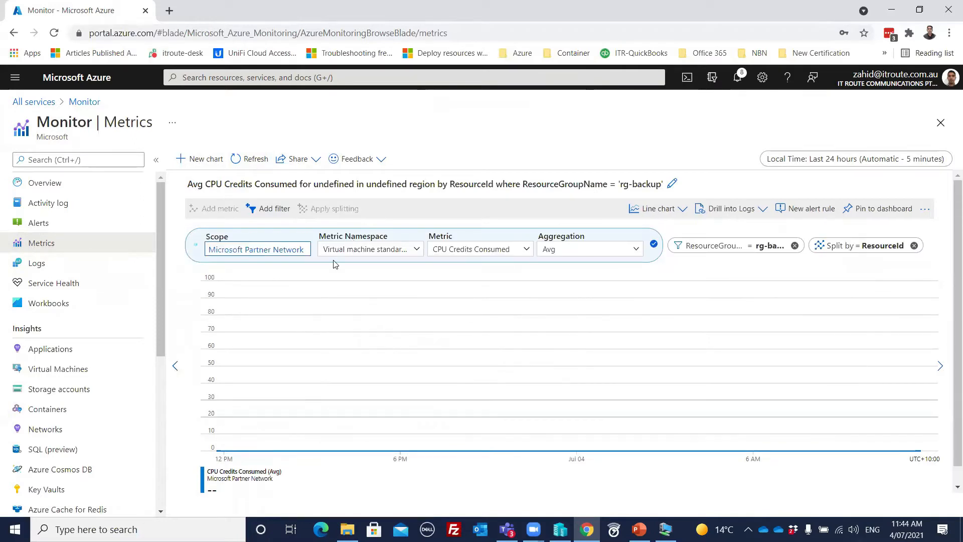
click(417, 249)
click(418, 251)
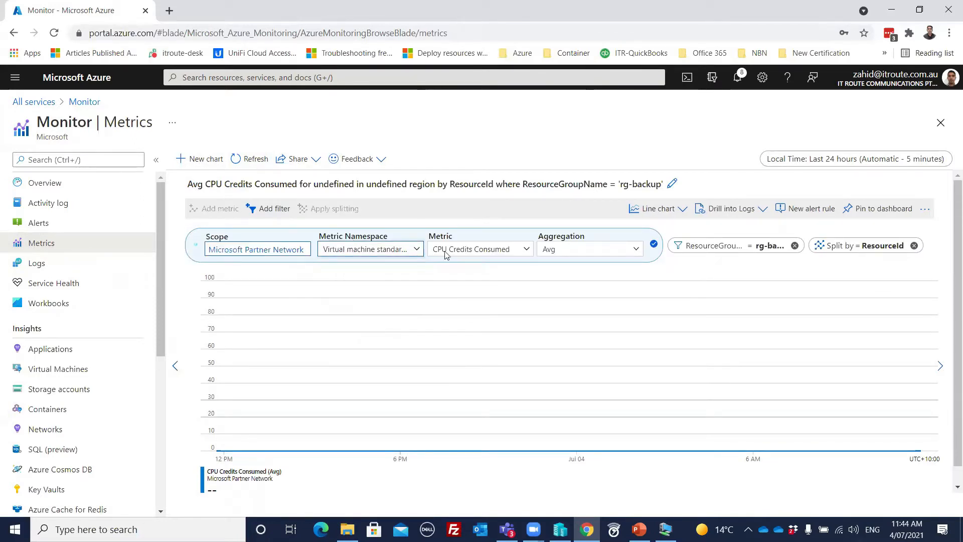
click(416, 251)
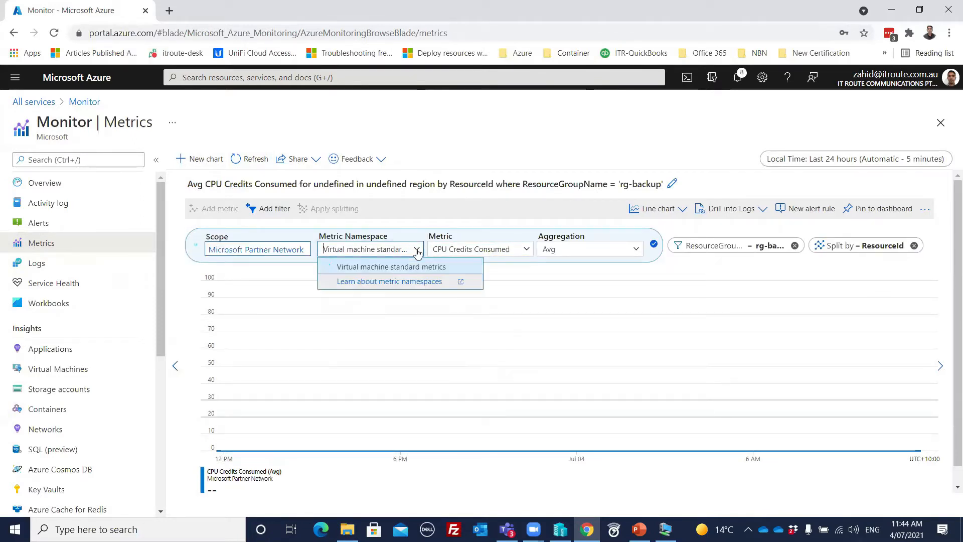
click(418, 267)
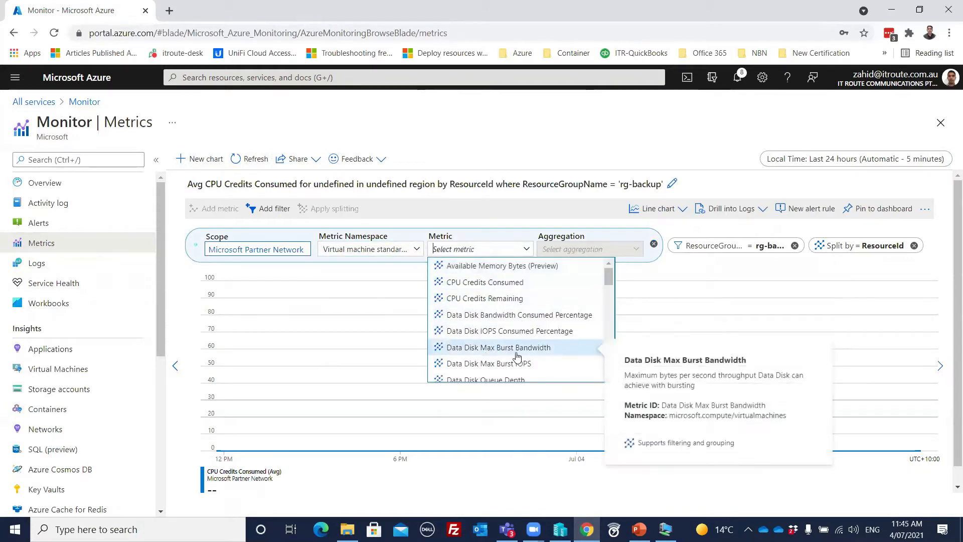
mouse_move(563, 306)
scroll(562, 305, down, 1)
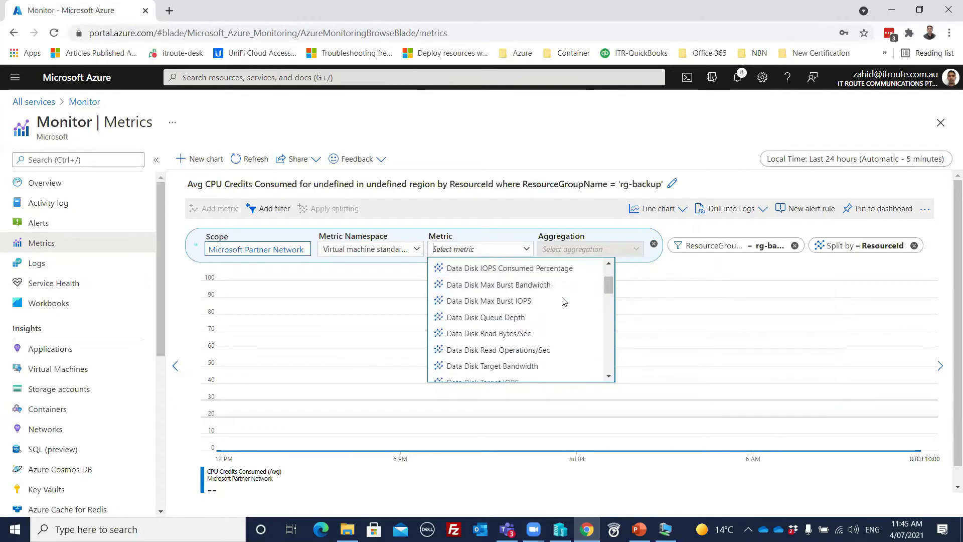
click(504, 337)
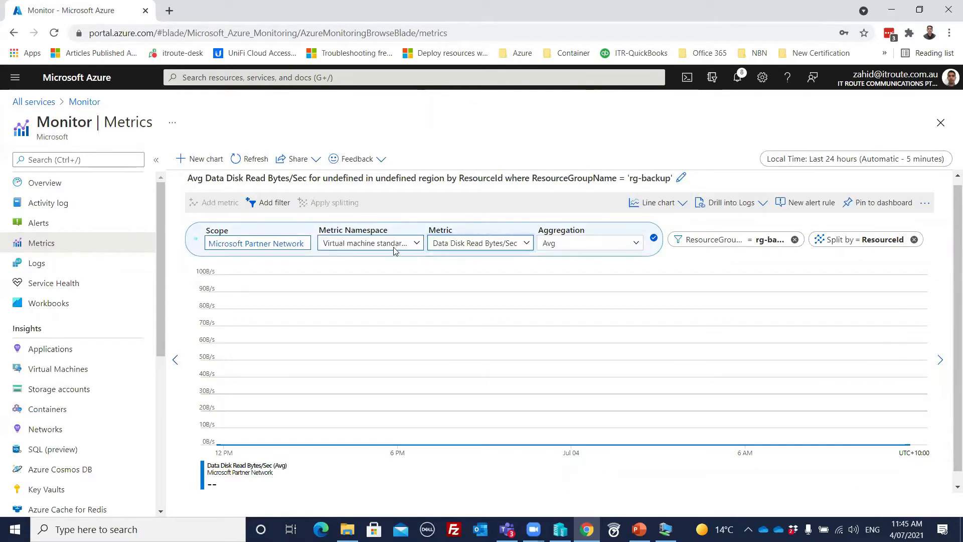
- Go to Logs in the Monitor menu to bring up the example Queries gallery
click(36, 269)
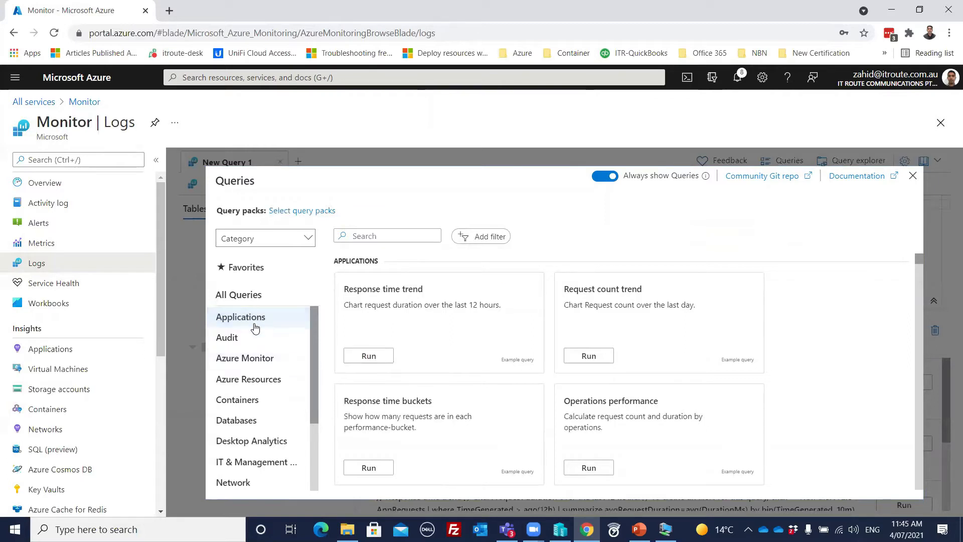
- Select the Virtual Machines category and run the Virtual Machine free disk space query
scroll(313, 355, down, 2)
scroll(323, 420, down, 1)
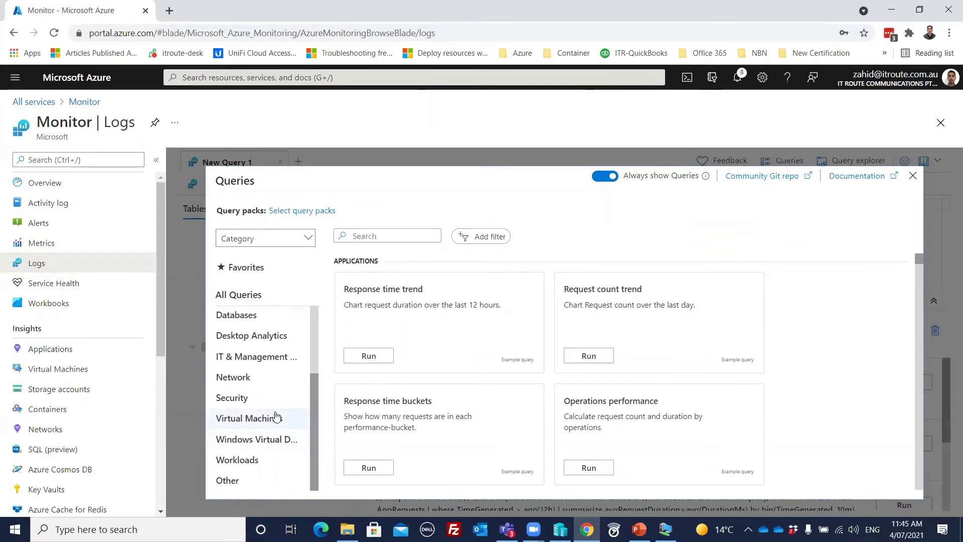
scroll(311, 392, up, 3)
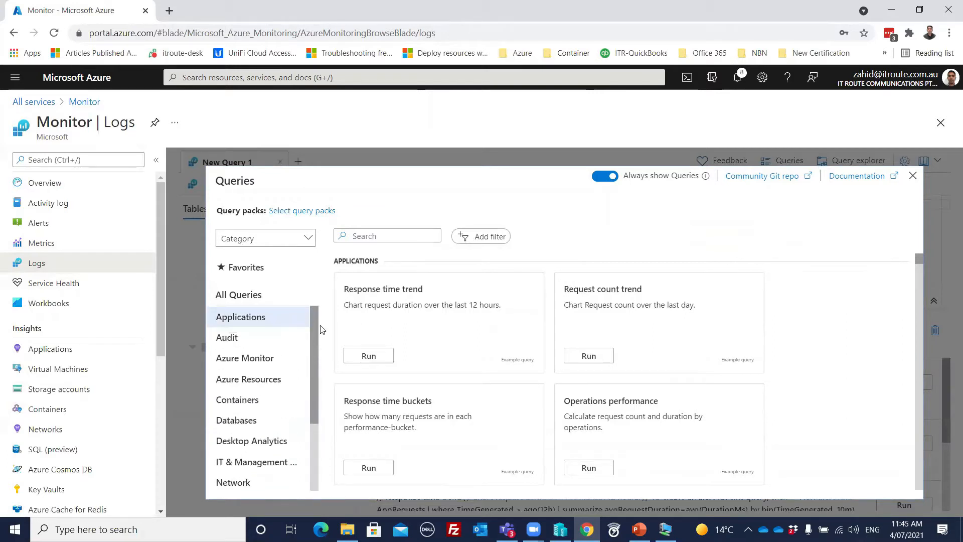
click(253, 321)
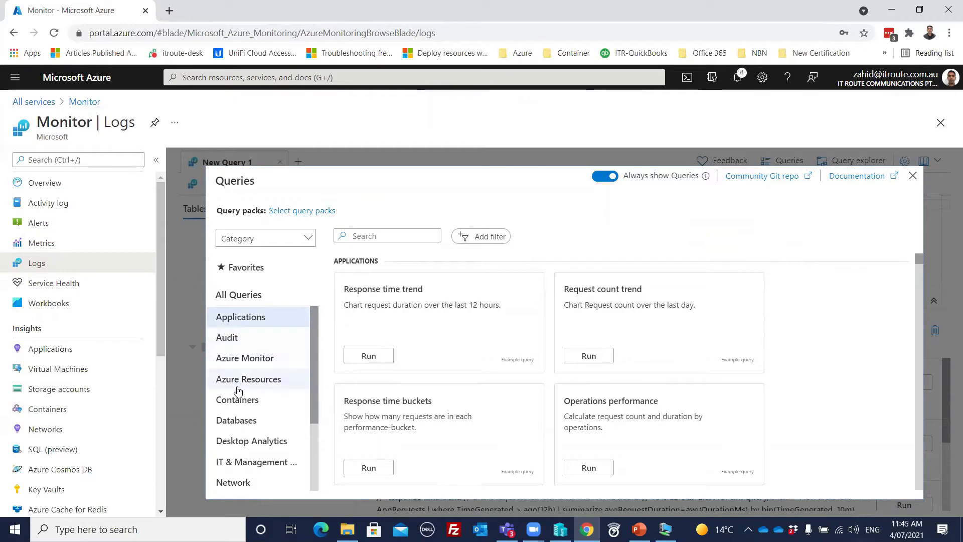
drag(313, 375, 309, 448)
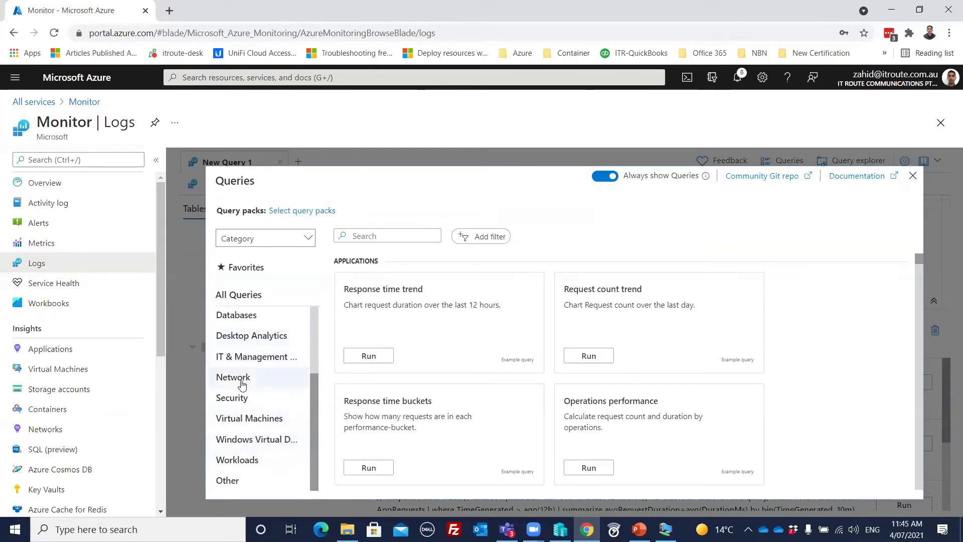
click(244, 425)
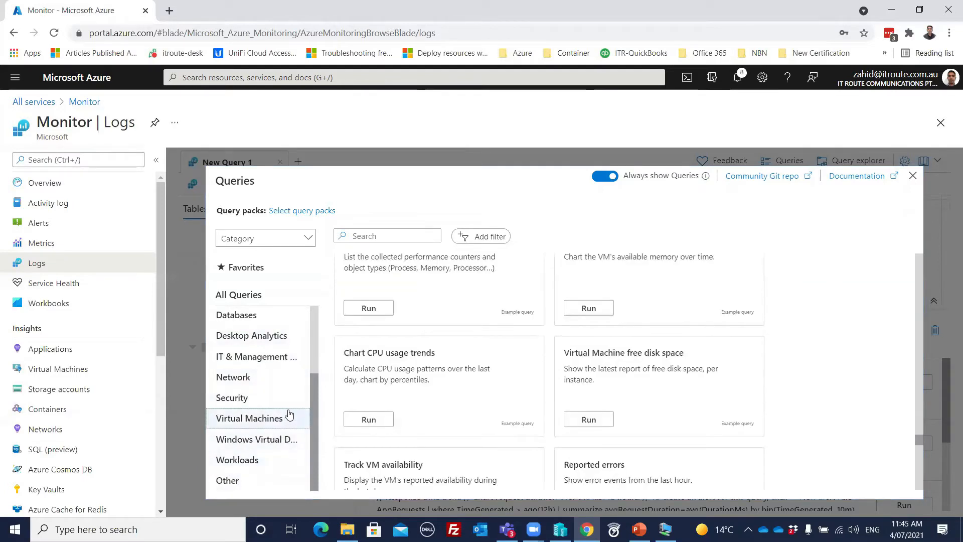
mouse_move(351, 269)
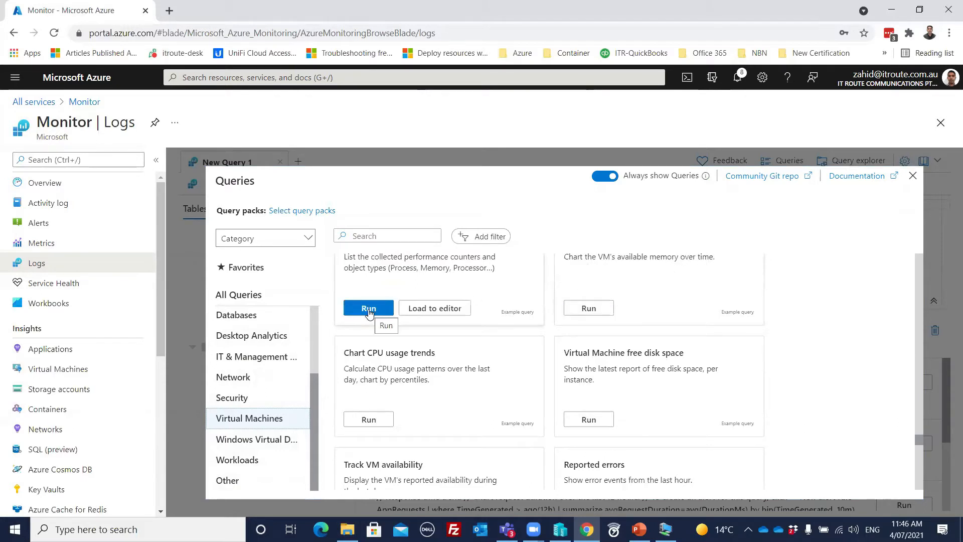
click(585, 424)
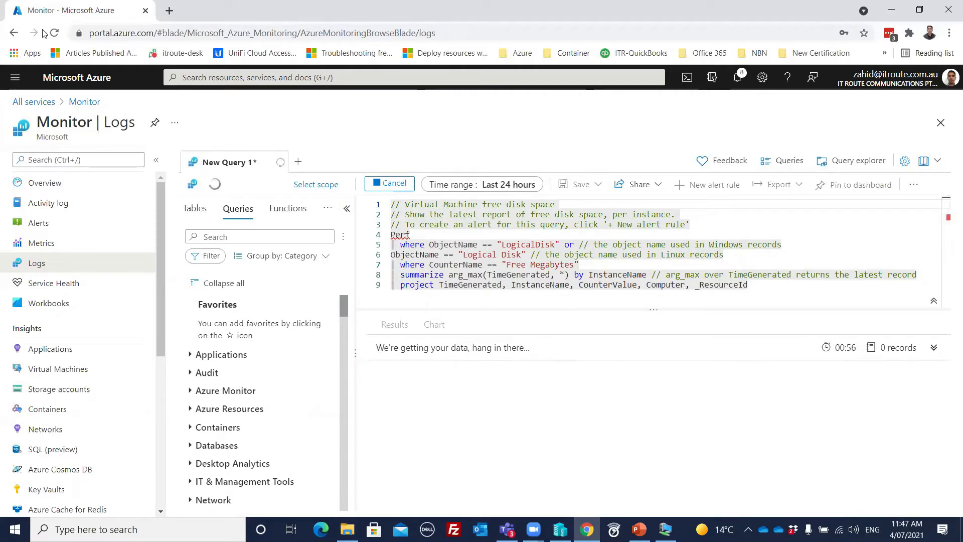
- Duplicate the browser tab showing Monitor's Logs page
right_click(100, 6)
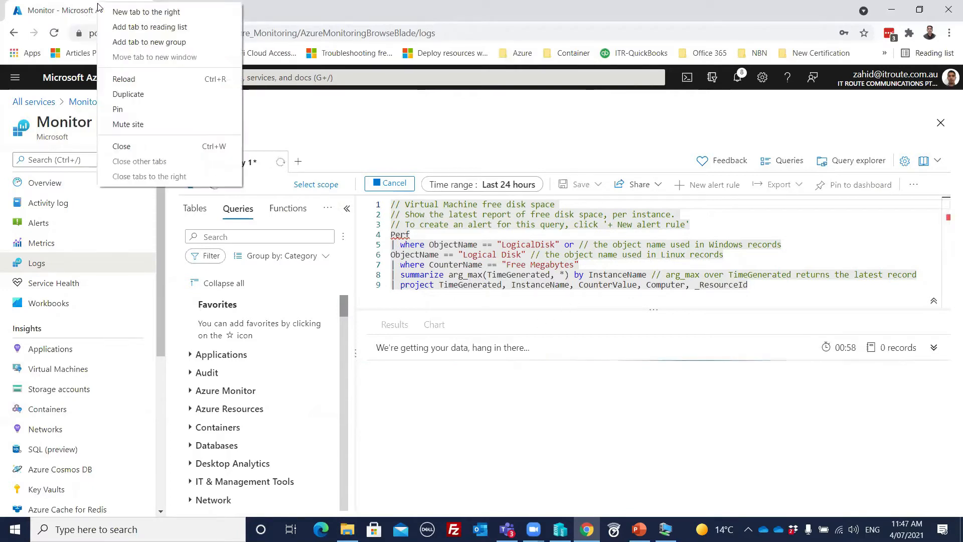
click(127, 95)
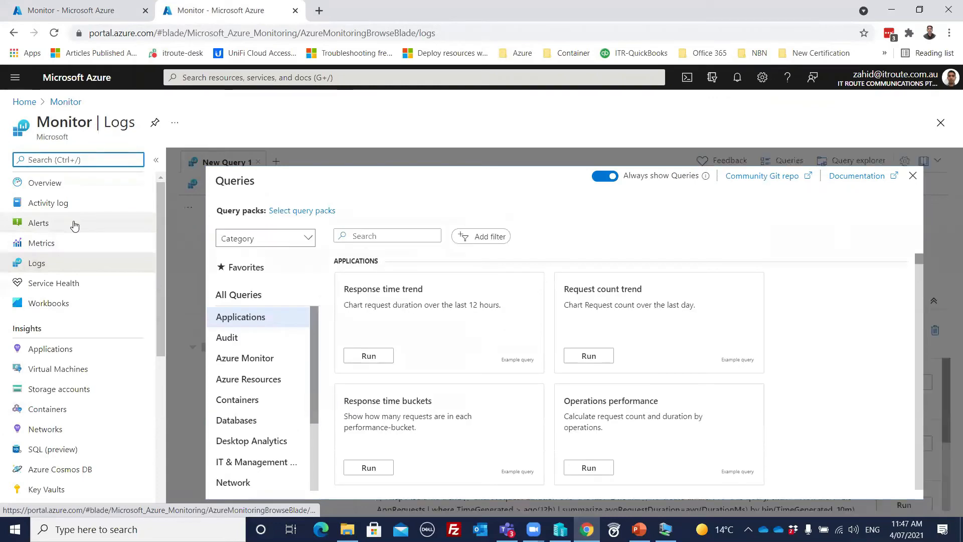
- Go to Virtual machines, open myvm1, and choose Connect > RDP
click(15, 77)
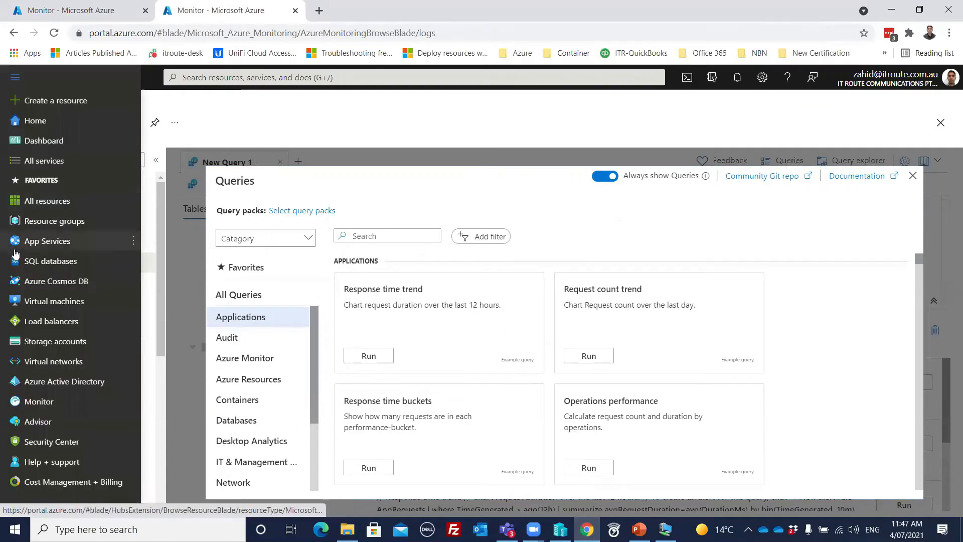
click(90, 299)
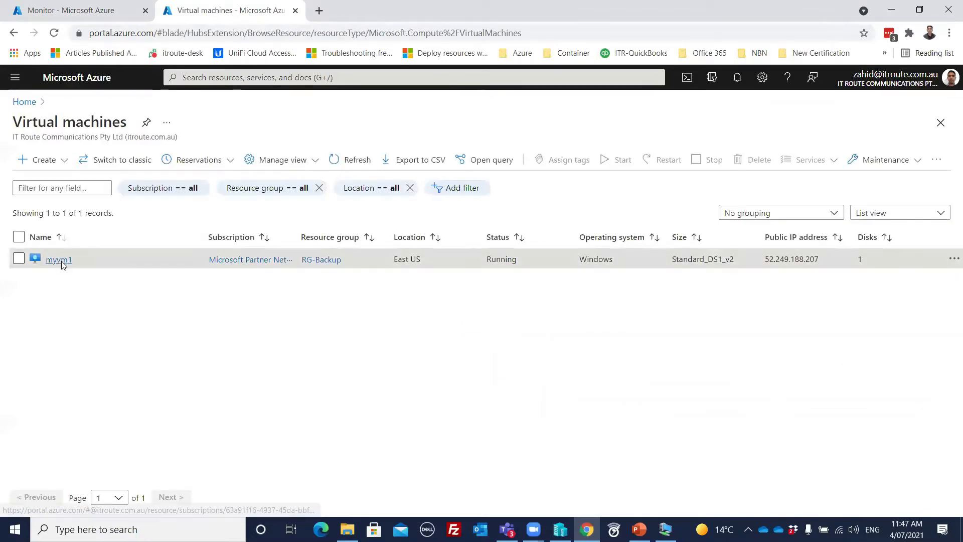
click(59, 260)
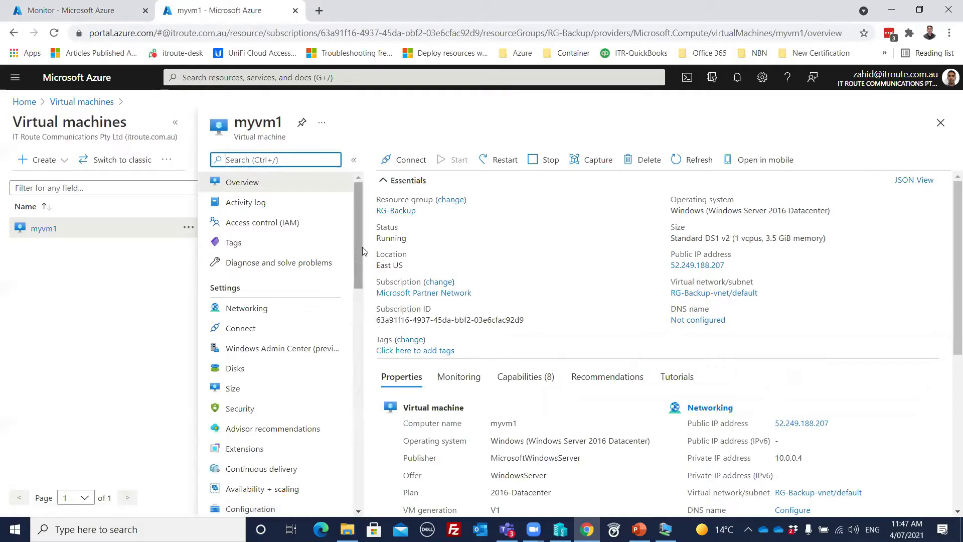
click(407, 160)
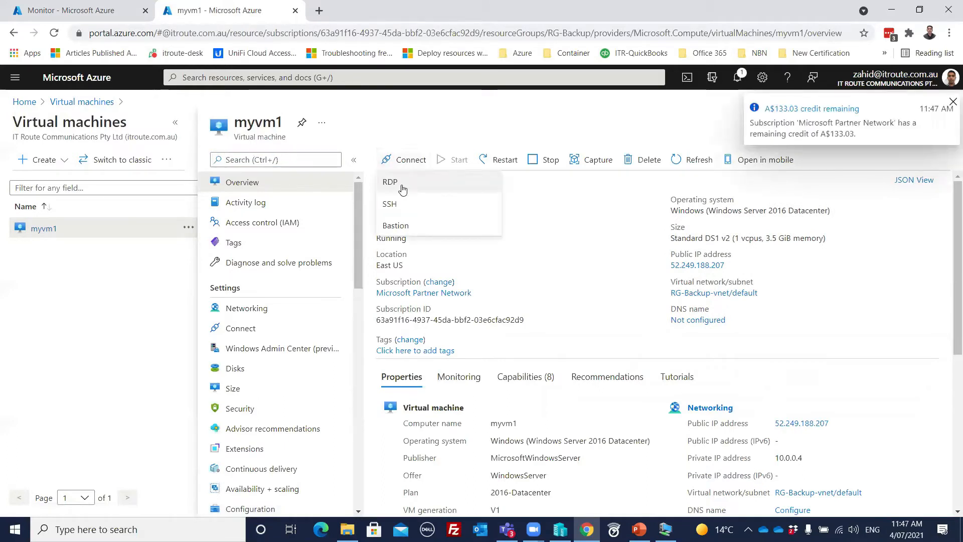
click(391, 182)
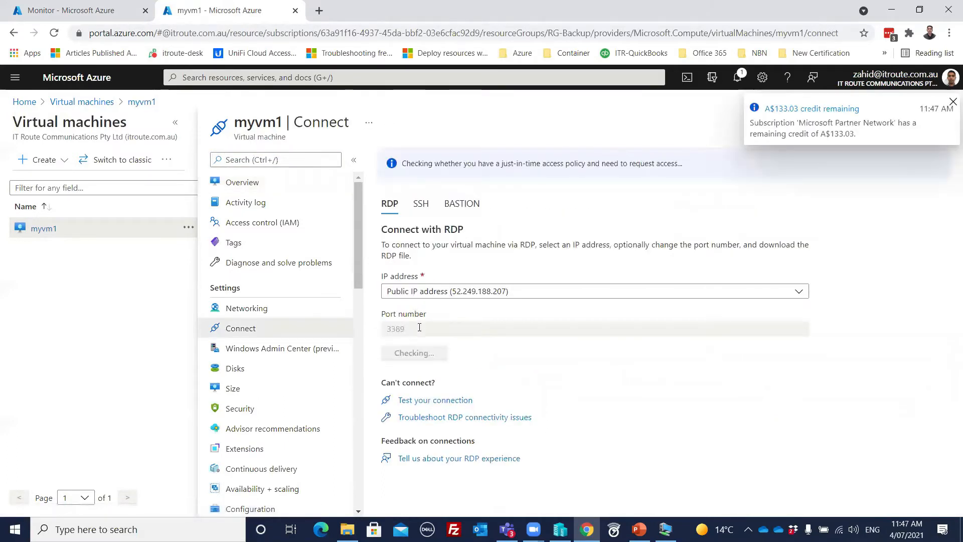
- Save myvm1's RDP file to the Downloads folder
click(417, 354)
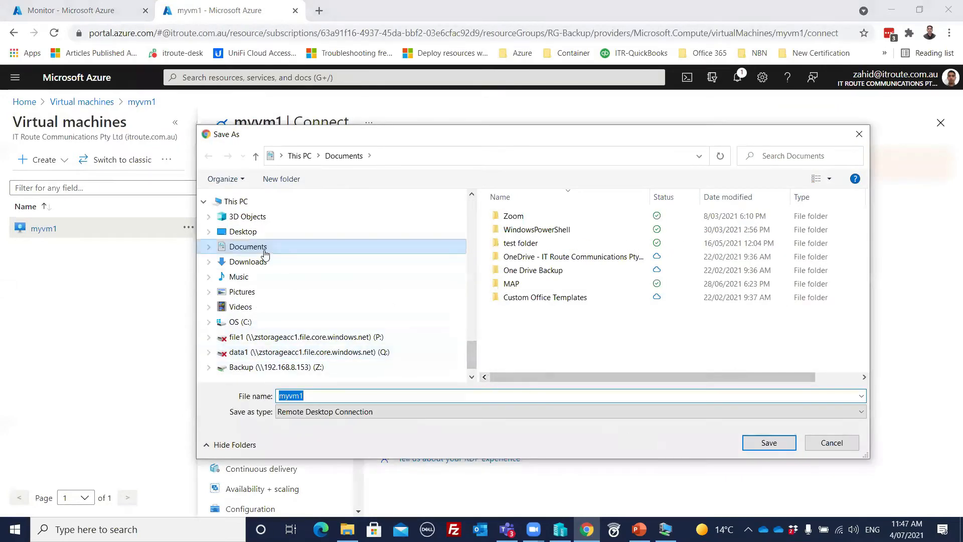
click(248, 261)
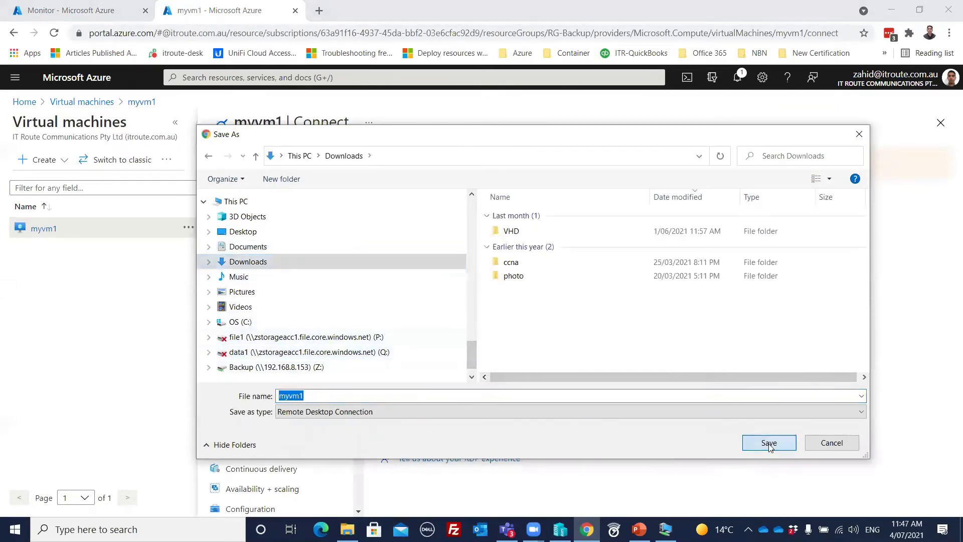
click(769, 444)
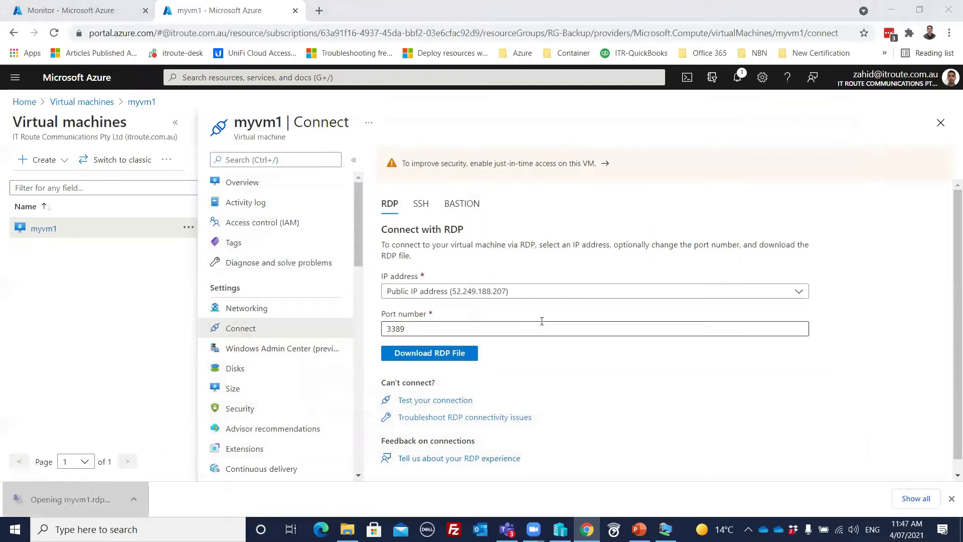
- Connect to myvm1 with remembered admin credentials, trust its certificate, then return to the VM list
click(575, 331)
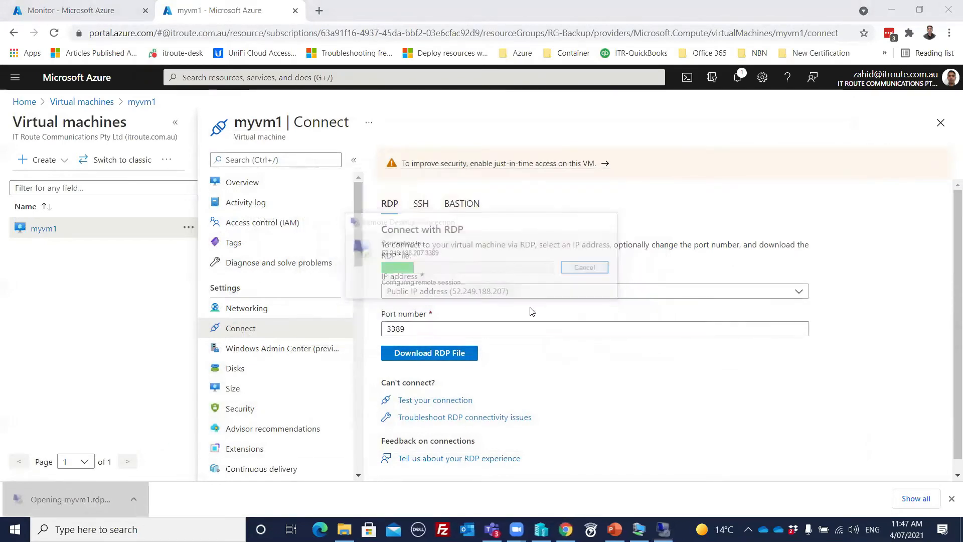
text(zahid)
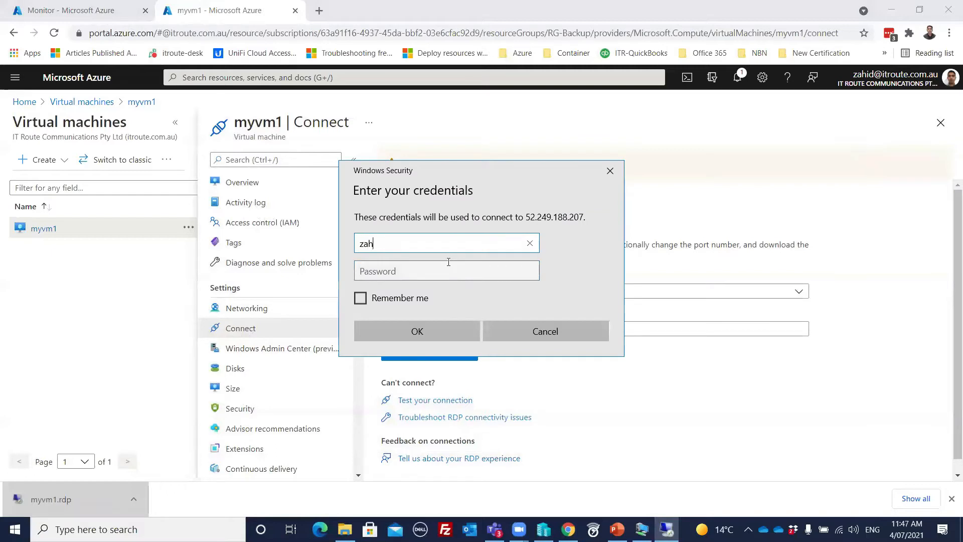
key(Tab)
text(••••••••)
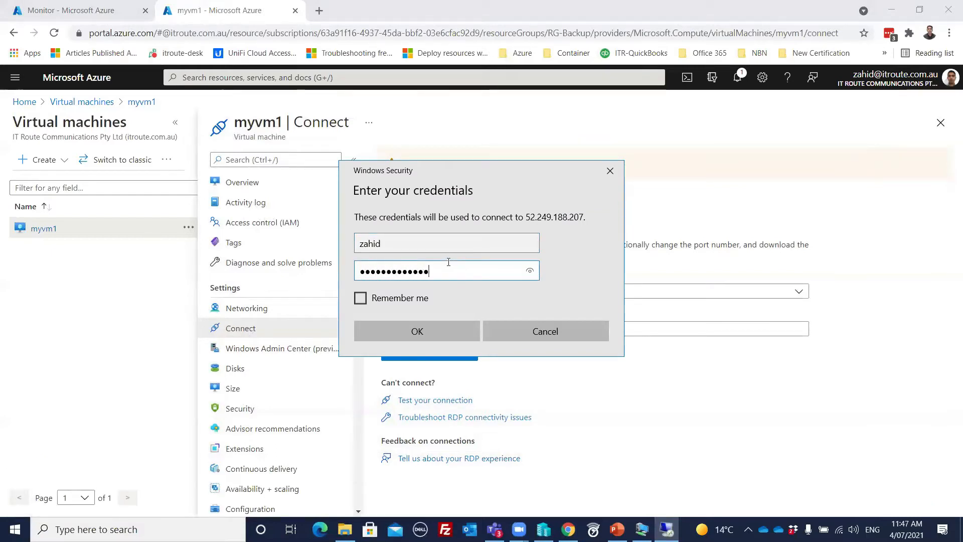
click(365, 301)
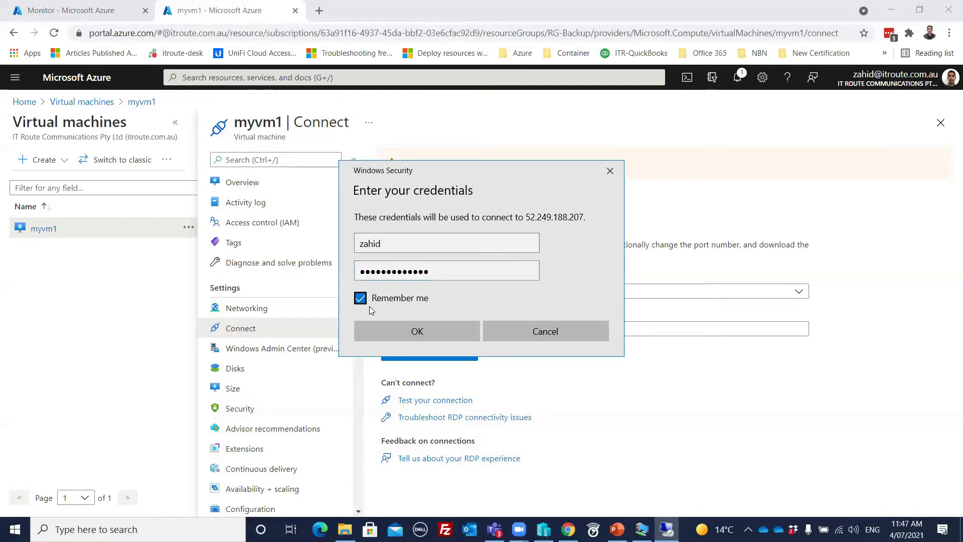
click(392, 329)
click(429, 345)
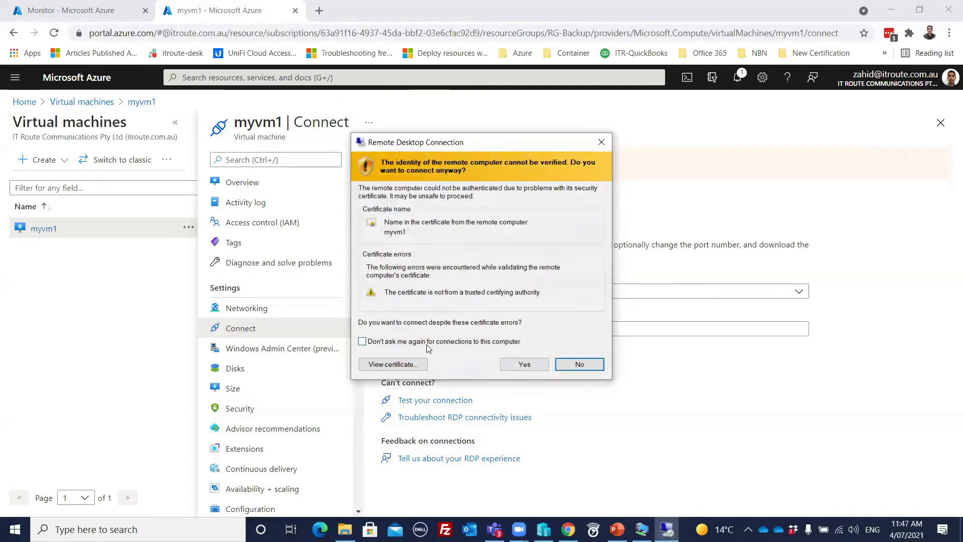
click(524, 364)
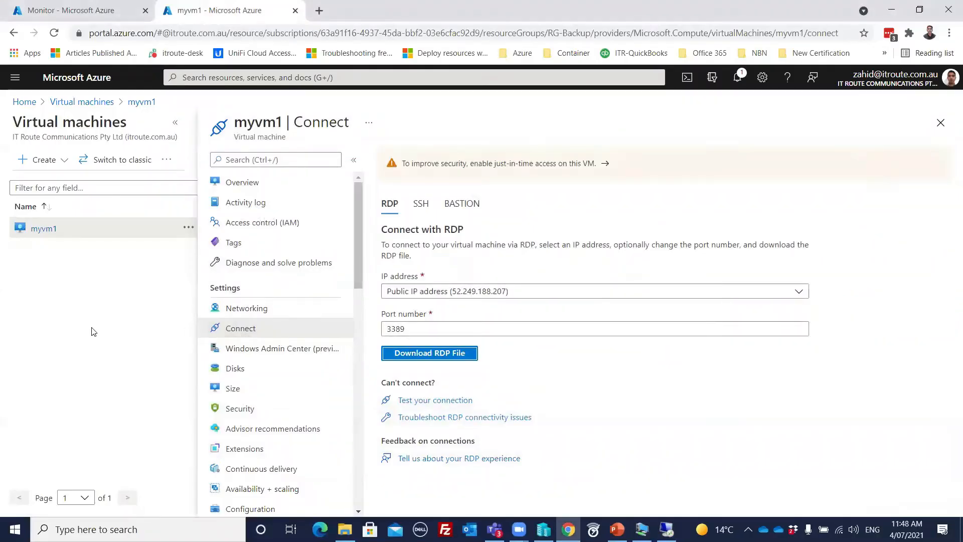
click(82, 102)
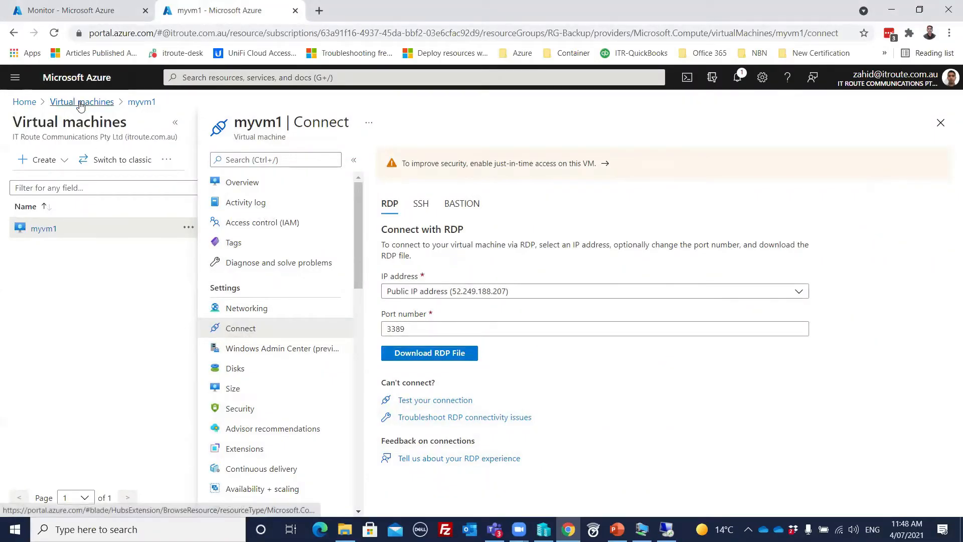
- Back on the Monitor Logs tab, browse the Virtual Machines example queries and their details
click(70, 10)
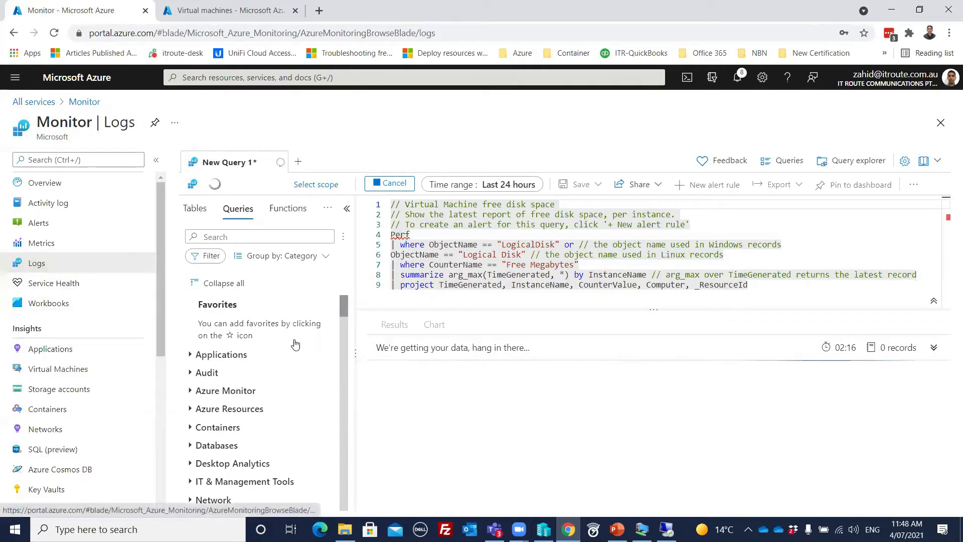
drag(343, 305, 344, 308)
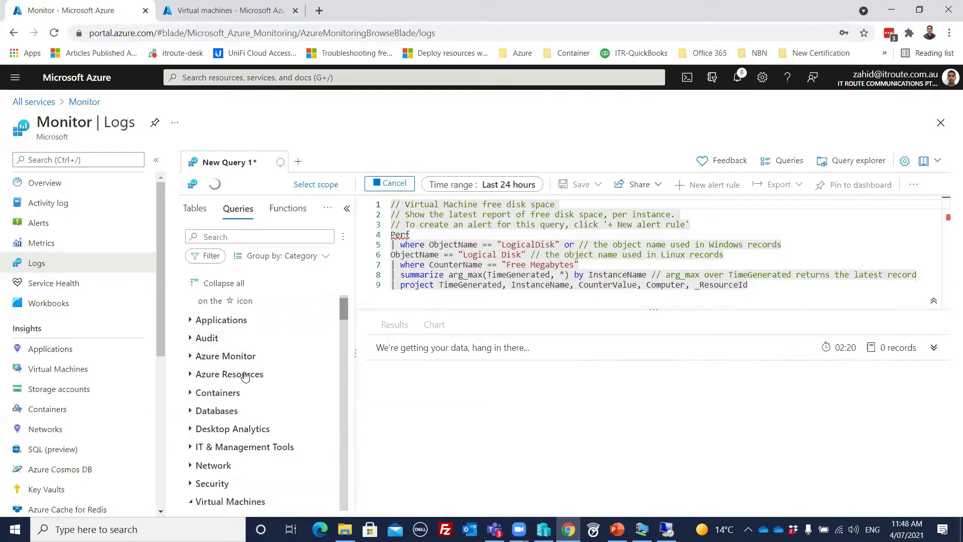
scroll(245, 376, down, 2)
scroll(241, 349, down, 1)
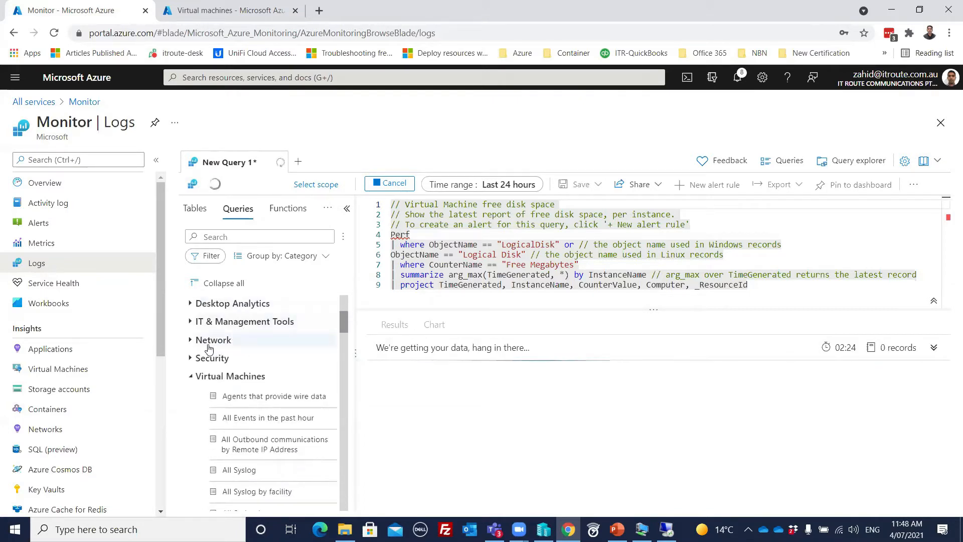
scroll(245, 376, down, 5)
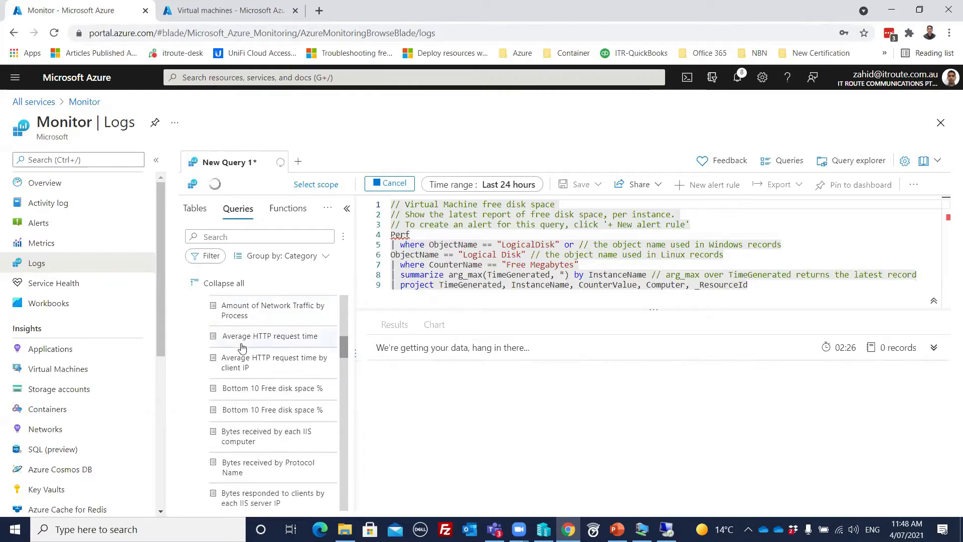
scroll(261, 343, up, 1)
scroll(261, 342, up, 3)
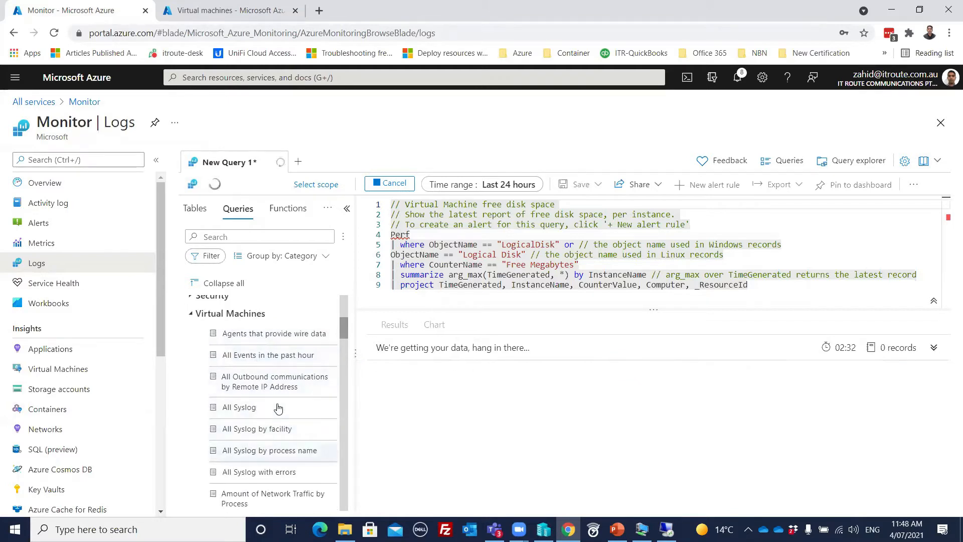
scroll(277, 404, down, 2)
scroll(278, 405, down, 5)
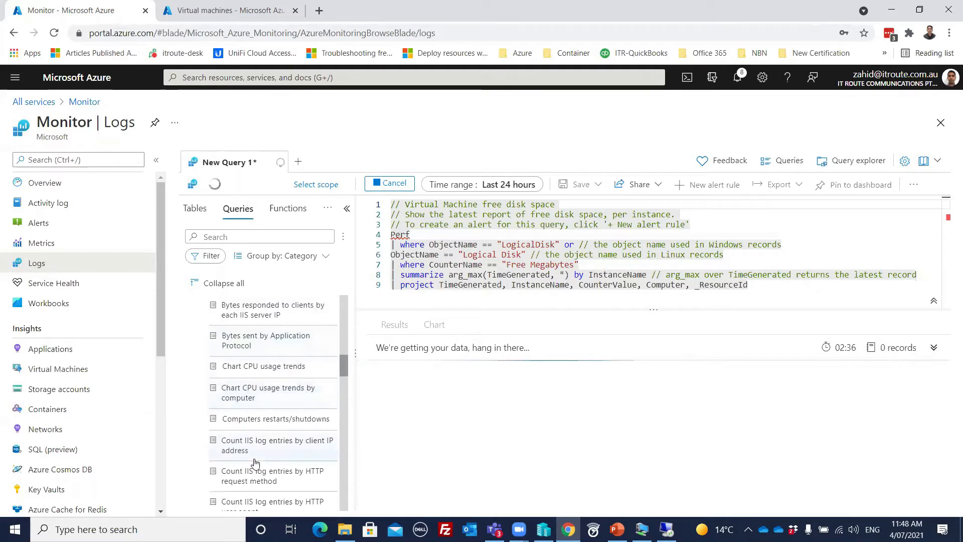
scroll(276, 407, down, 3)
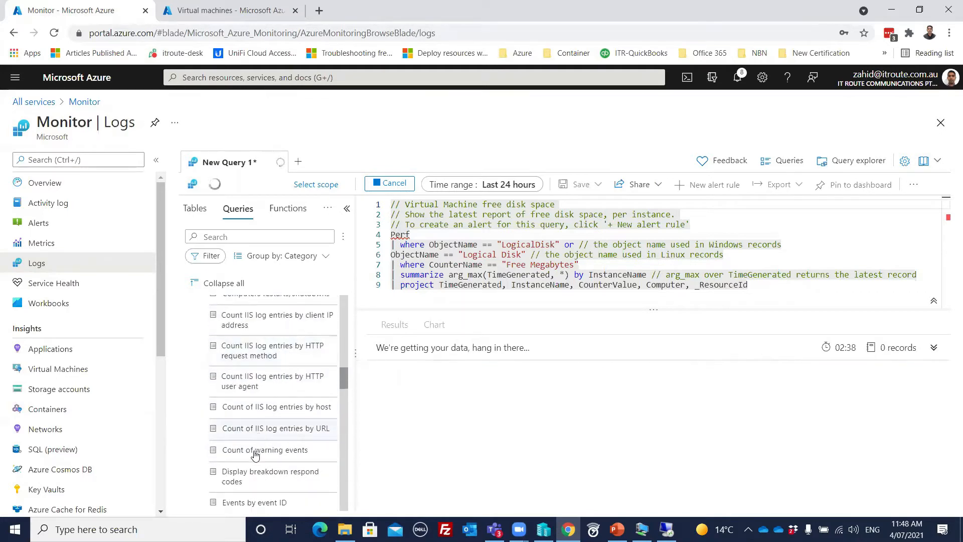
scroll(277, 389, down, 3)
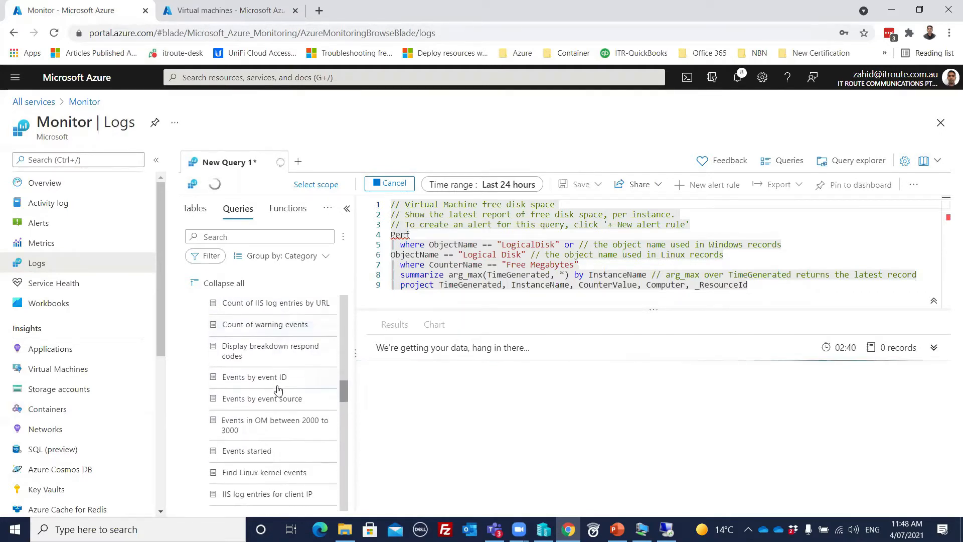
scroll(262, 349, down, 3)
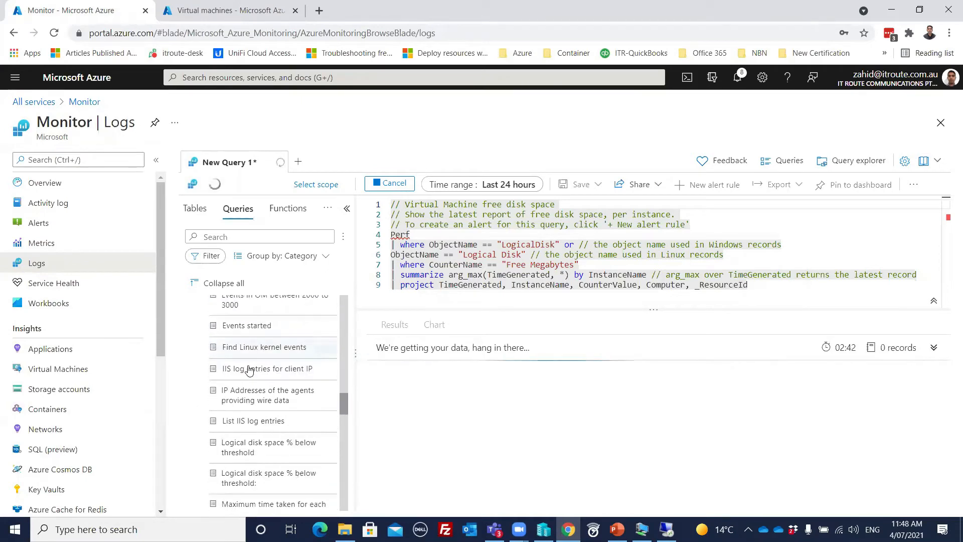
scroll(256, 365, down, 3)
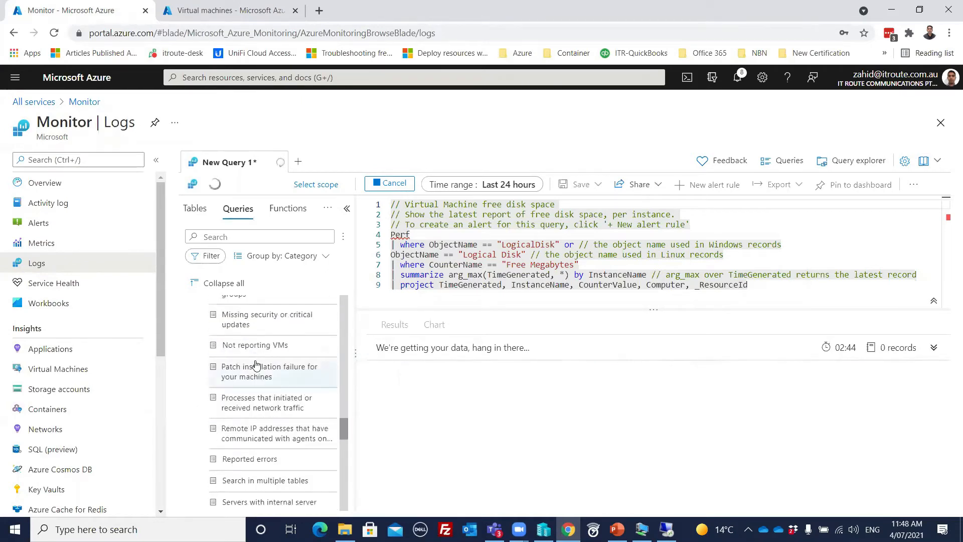
mouse_move(256, 383)
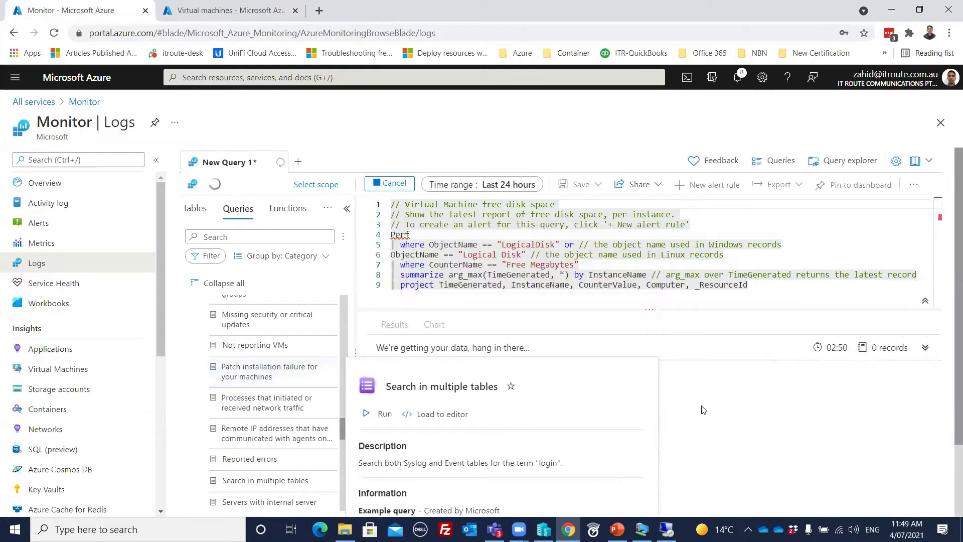
scroll(572, 401, down, 2)
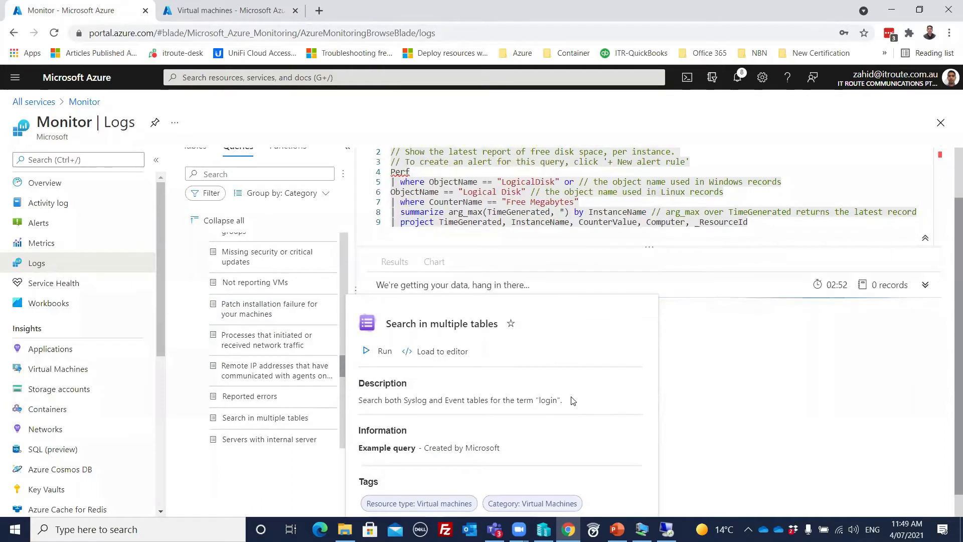
scroll(573, 401, down, 1)
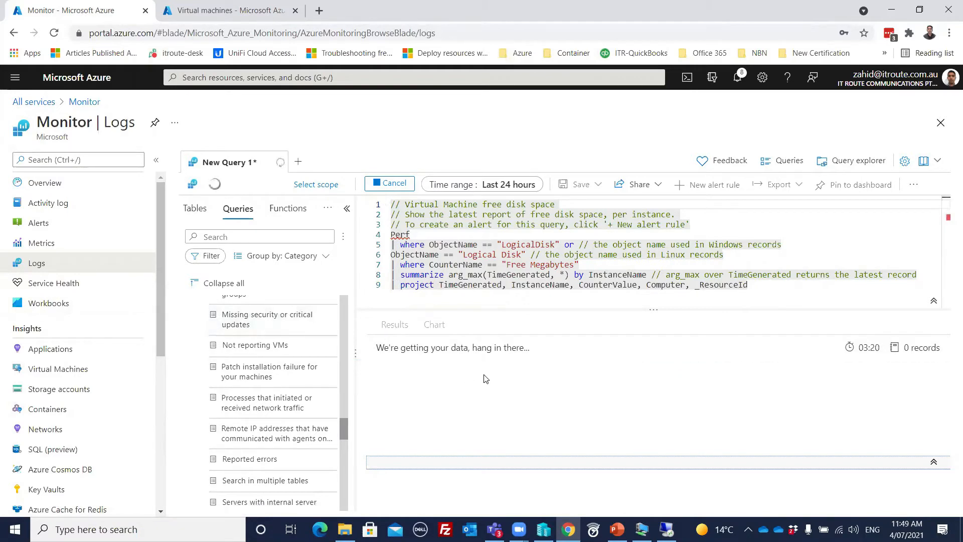
- Restore the myvm1 remote session into a larger window showing Server Manager's Local Server properties
mouse_move(666, 529)
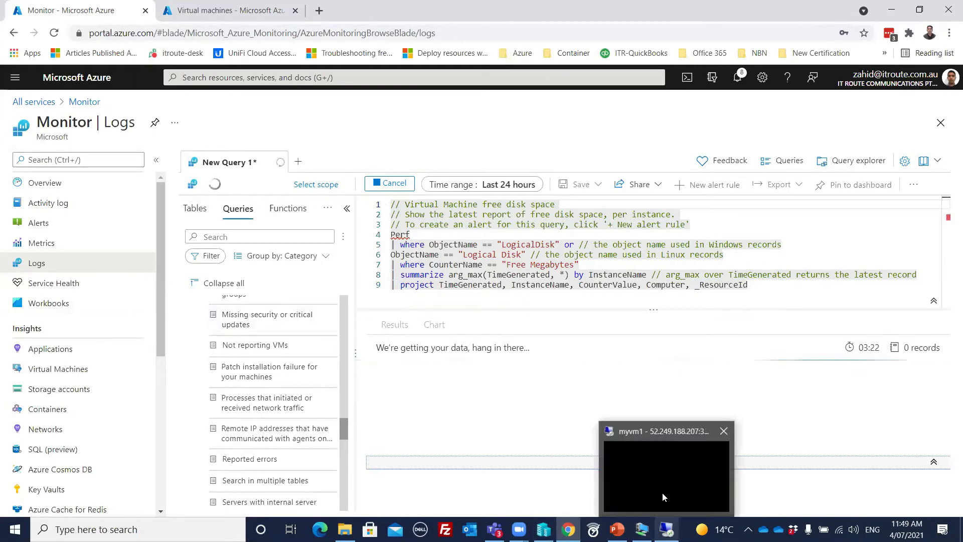
click(661, 480)
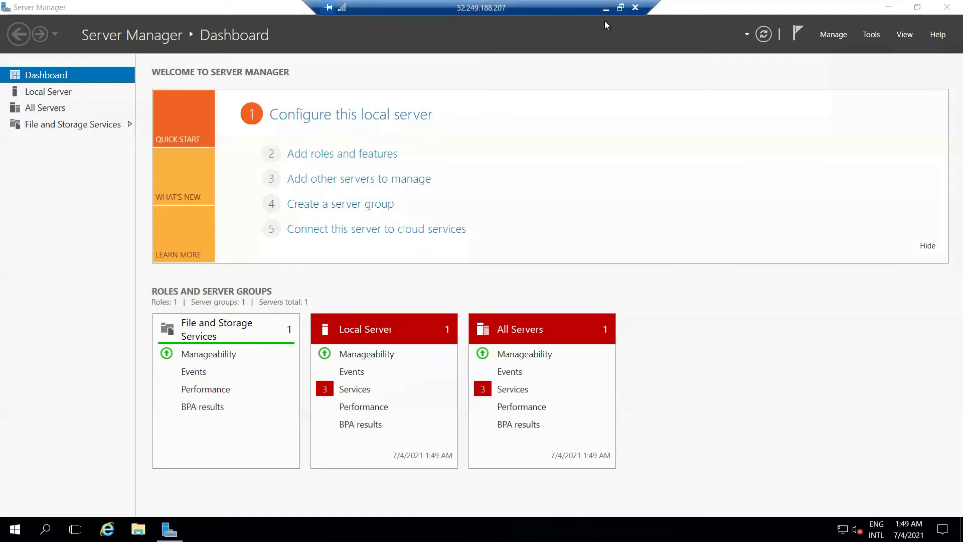
click(620, 8)
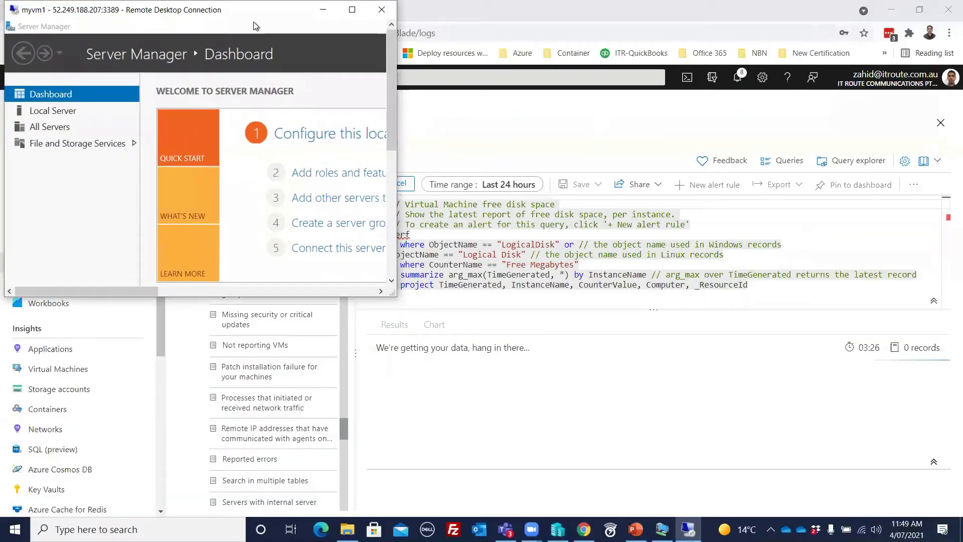
drag(253, 9, 407, 49)
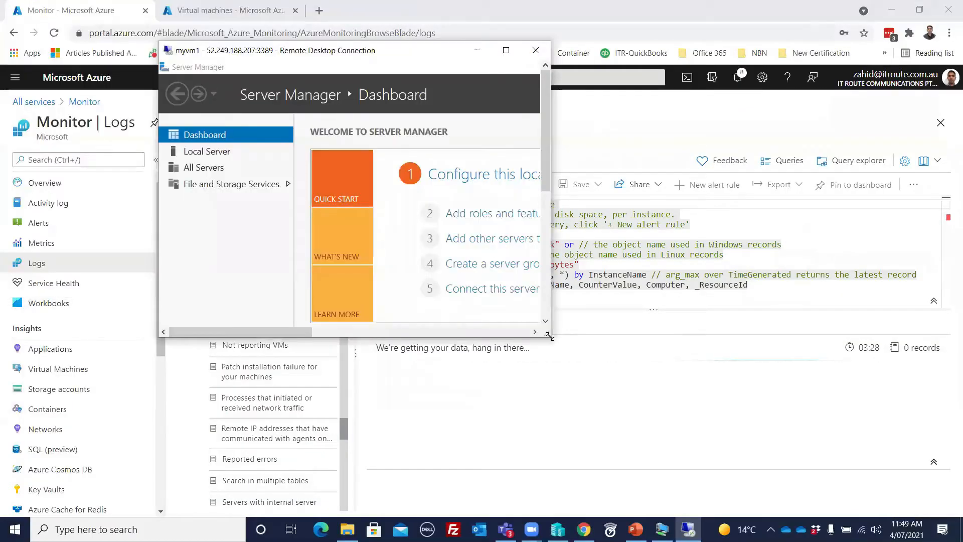
drag(551, 336, 864, 505)
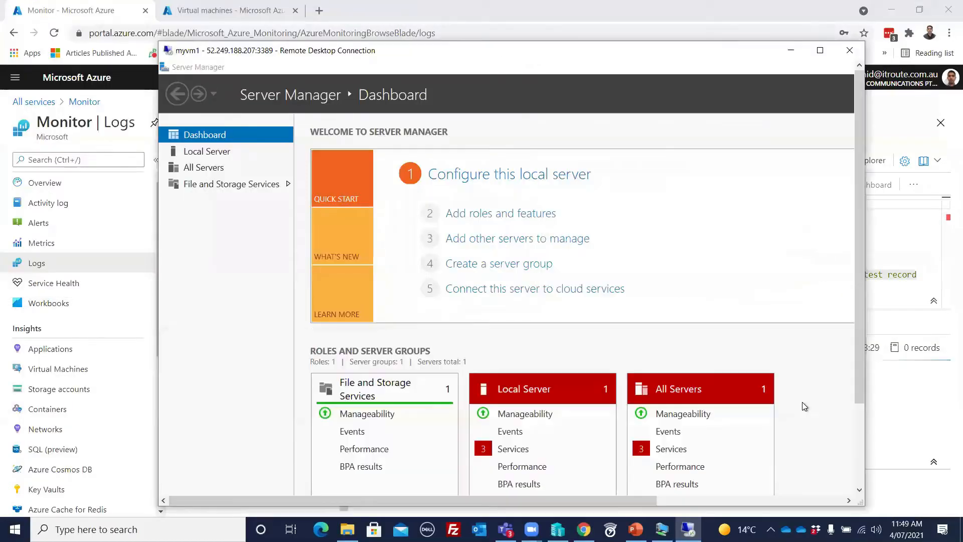
click(220, 152)
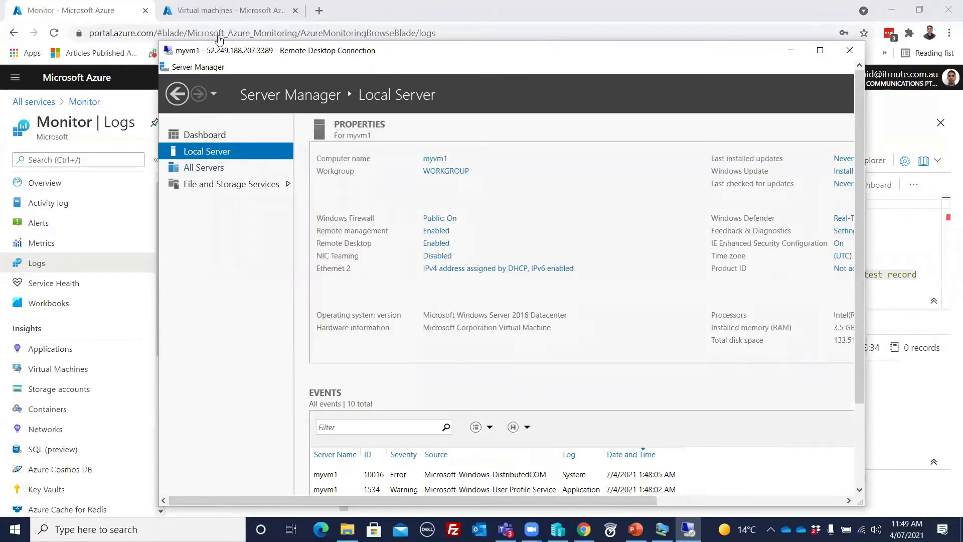
- Open myvm1 from the Virtual machines list and go to its Monitoring > Diagnostic settings
click(222, 14)
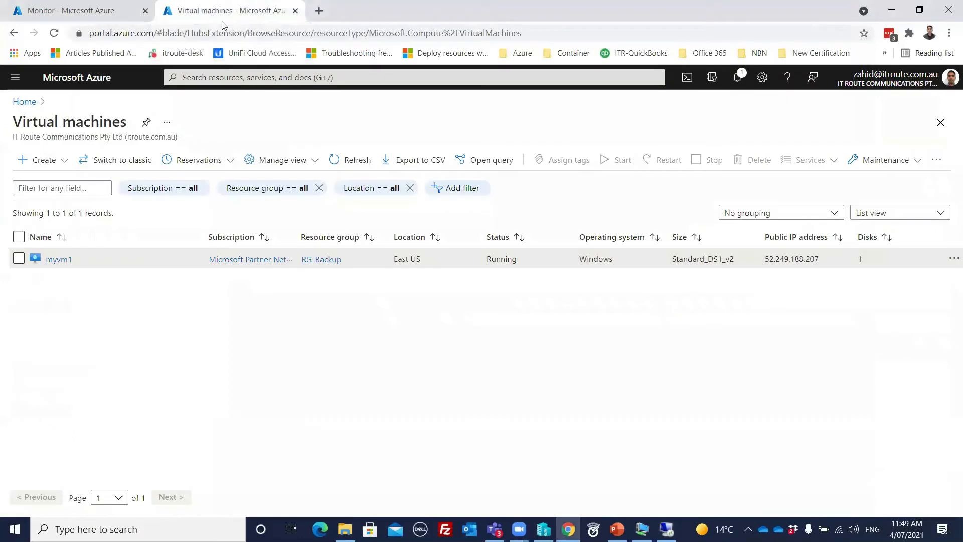
click(54, 261)
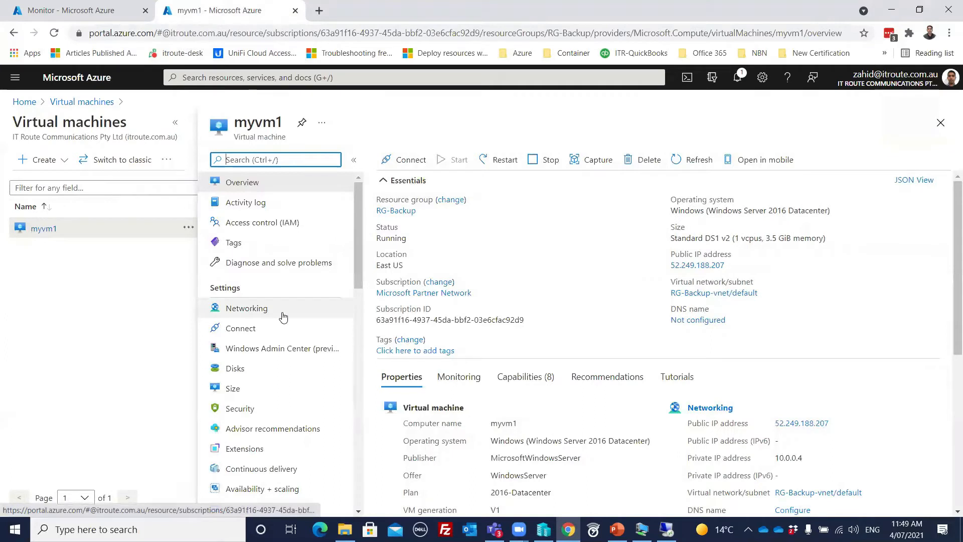
scroll(283, 316, down, 2)
scroll(280, 323, down, 4)
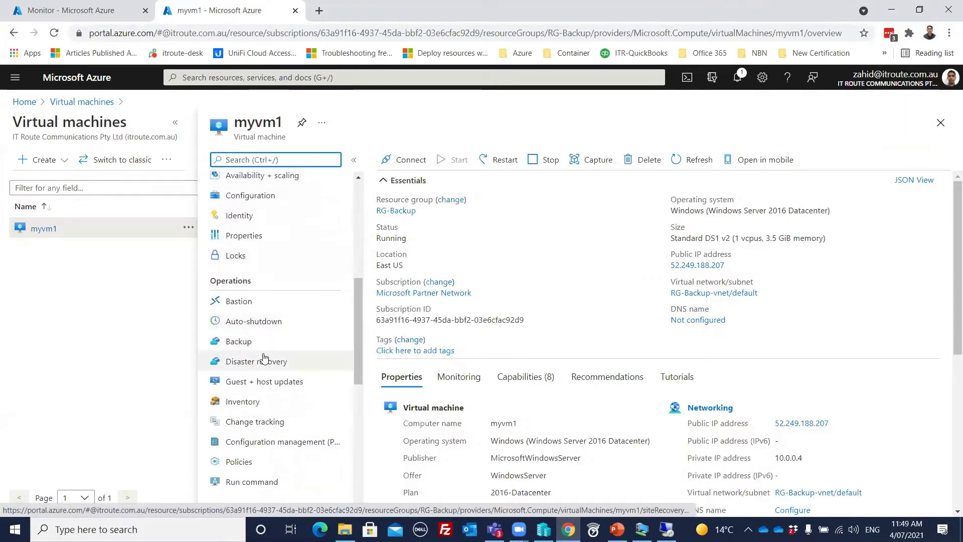
scroll(257, 394, down, 2)
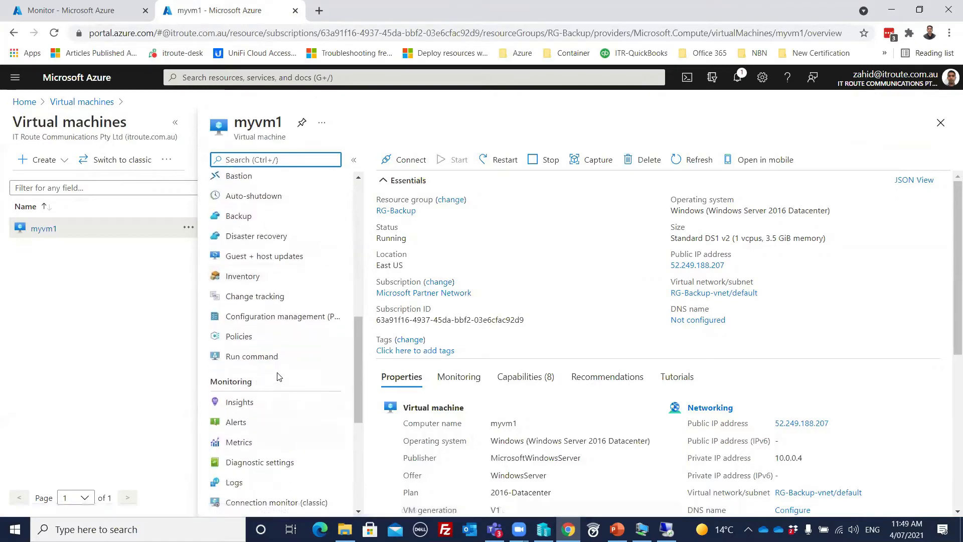
scroll(255, 391, down, 3)
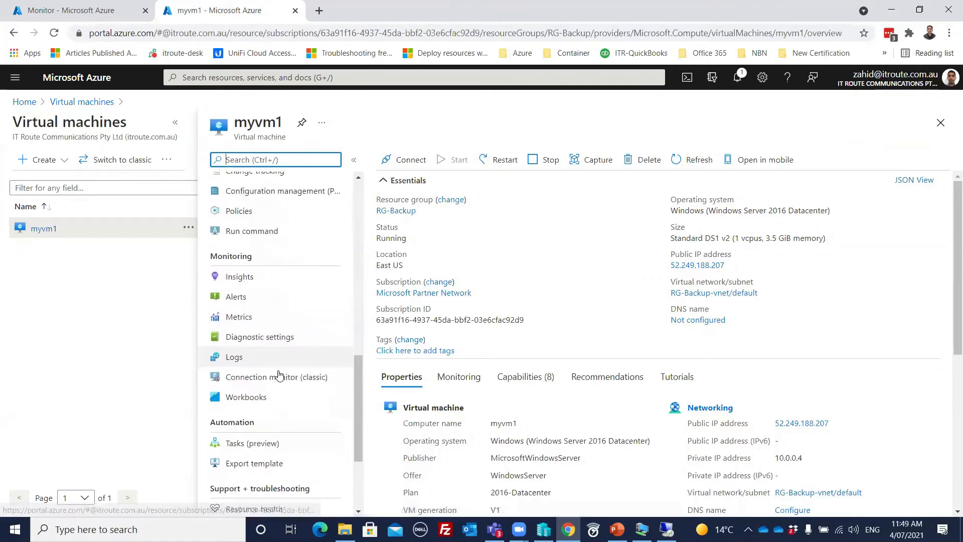
click(251, 337)
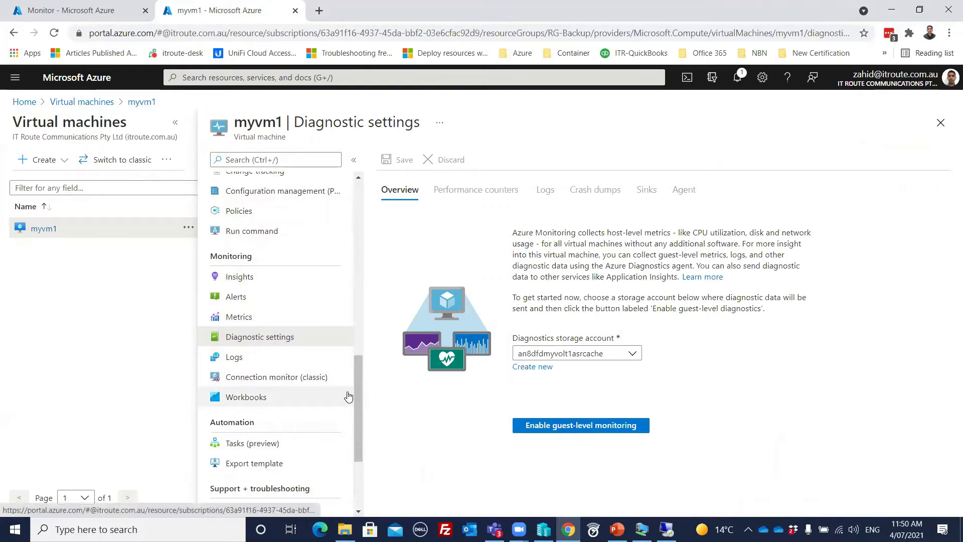
- Open myvm1's Boot diagnostics under Support + troubleshooting to see its lock-screen screenshot
drag(355, 392, 356, 441)
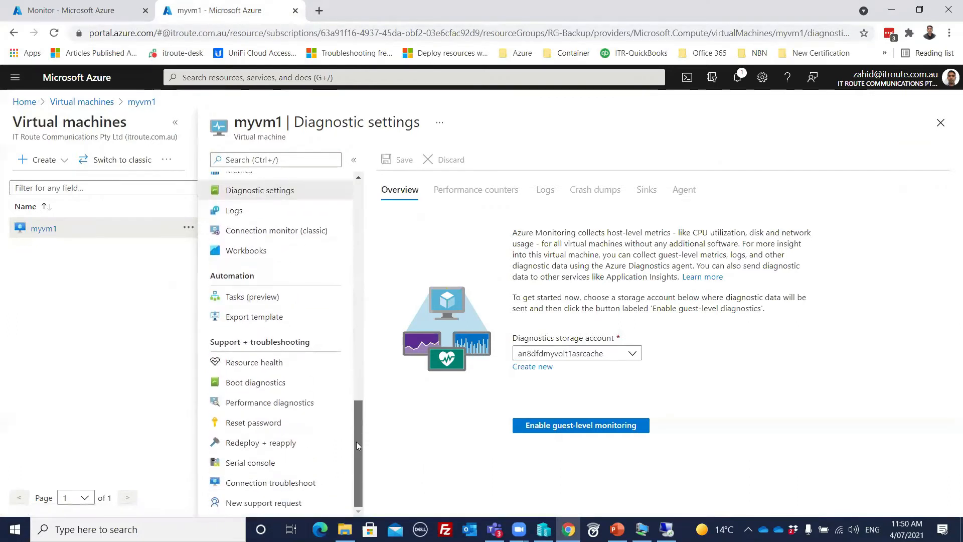
click(263, 383)
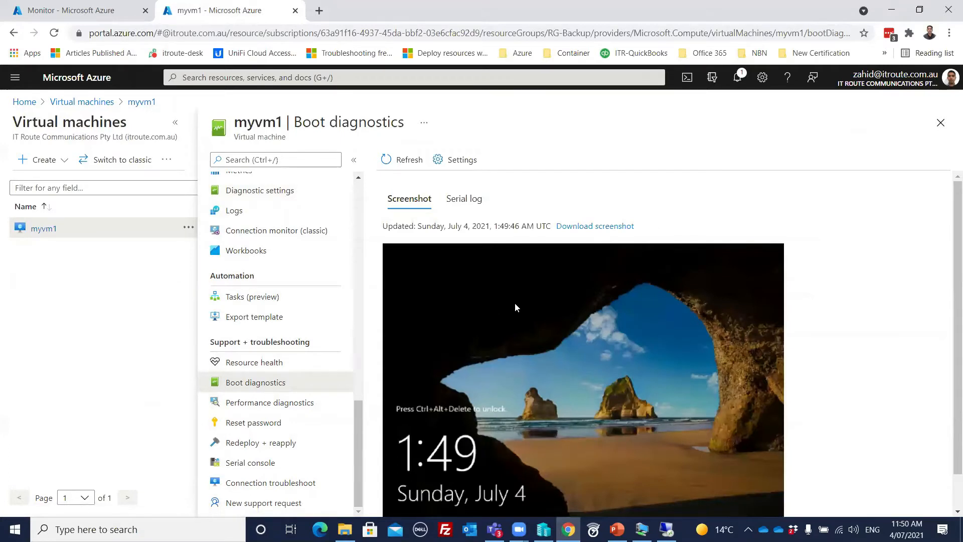
- Confirm boot diagnostics uses a managed storage account, then go back to myvm1's Overview
scroll(510, 308, down, 1)
scroll(509, 303, up, 1)
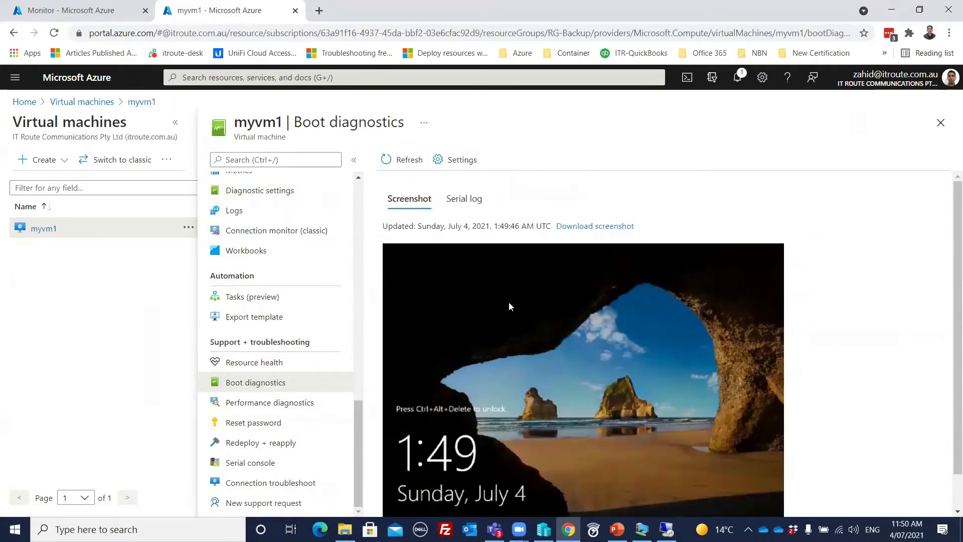
scroll(484, 285, down, 1)
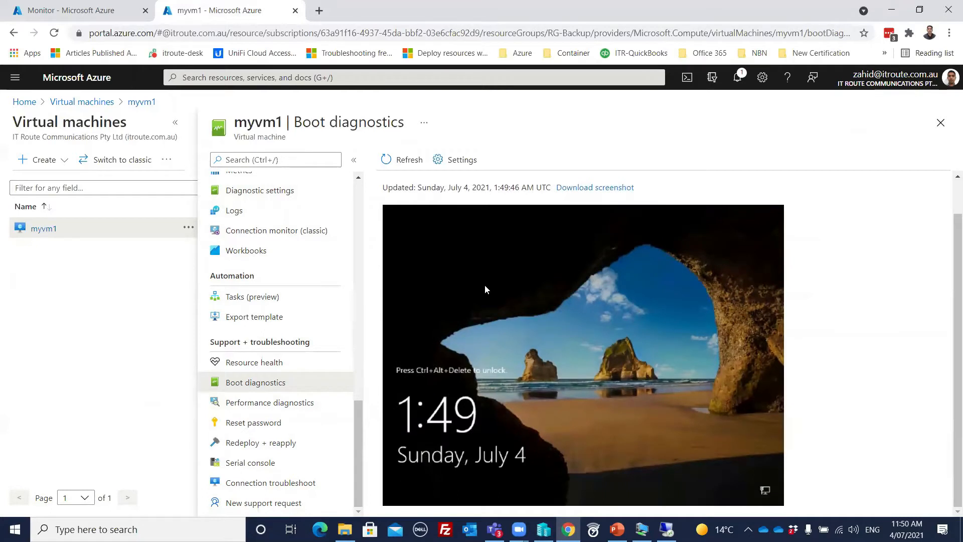
scroll(486, 288, up, 1)
click(457, 159)
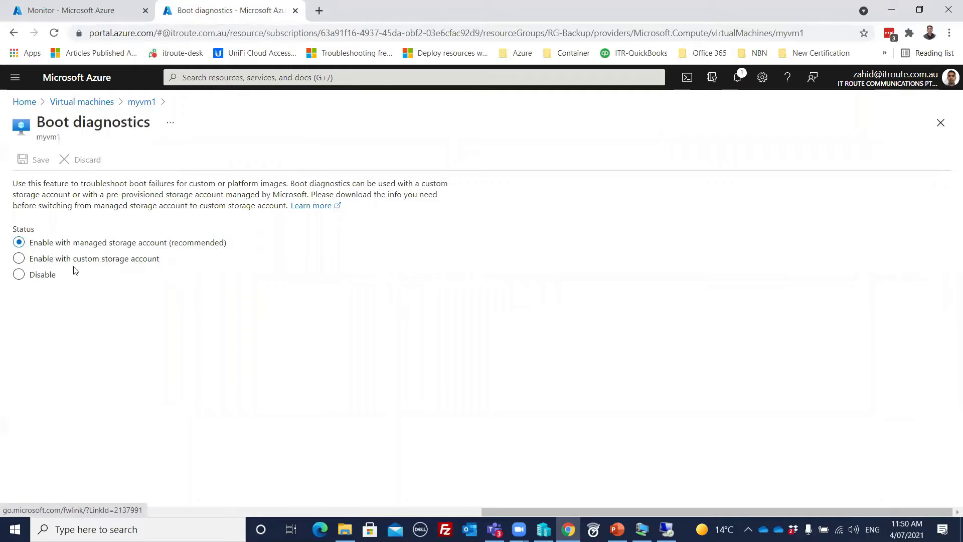
click(128, 103)
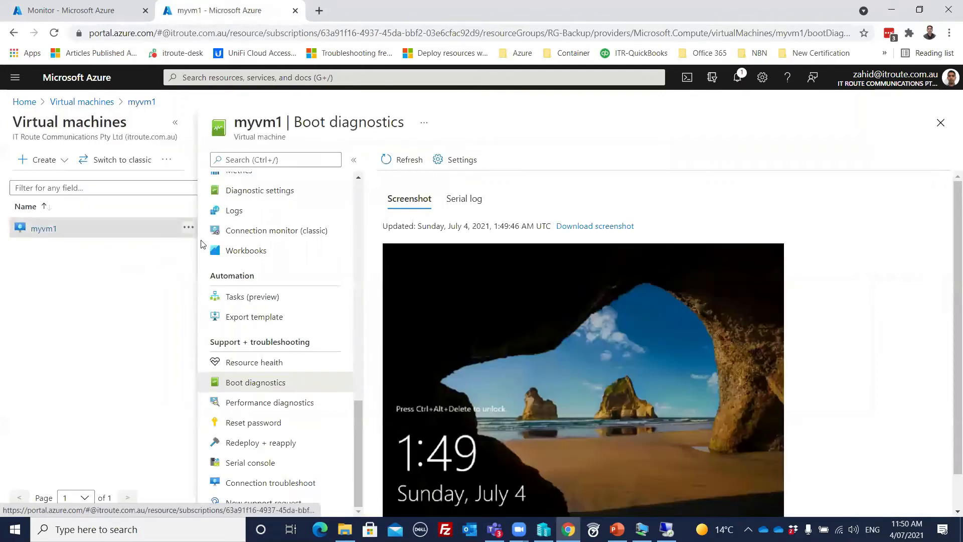
click(133, 102)
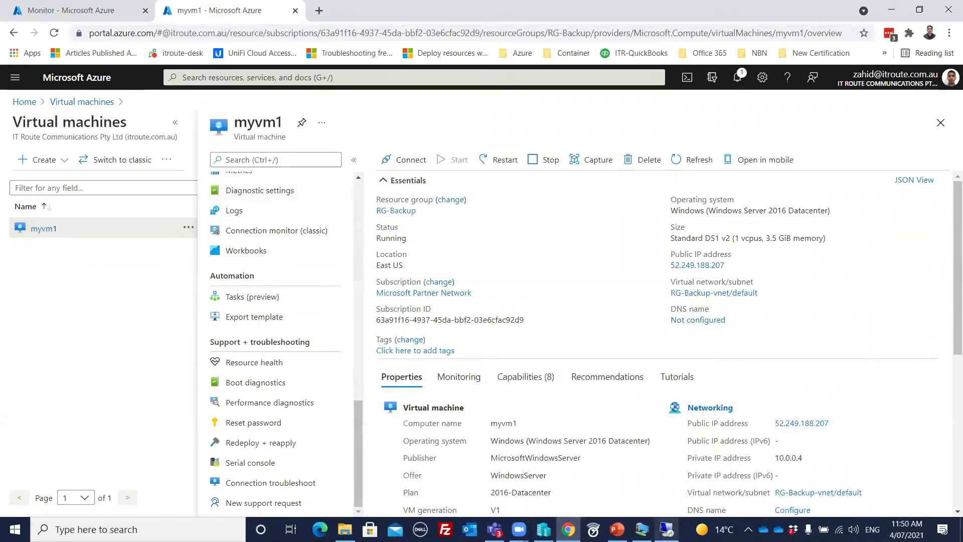
- In Monitor Logs, load the 'Patch installation failure for your machines' query into the editor
click(666, 529)
click(70, 332)
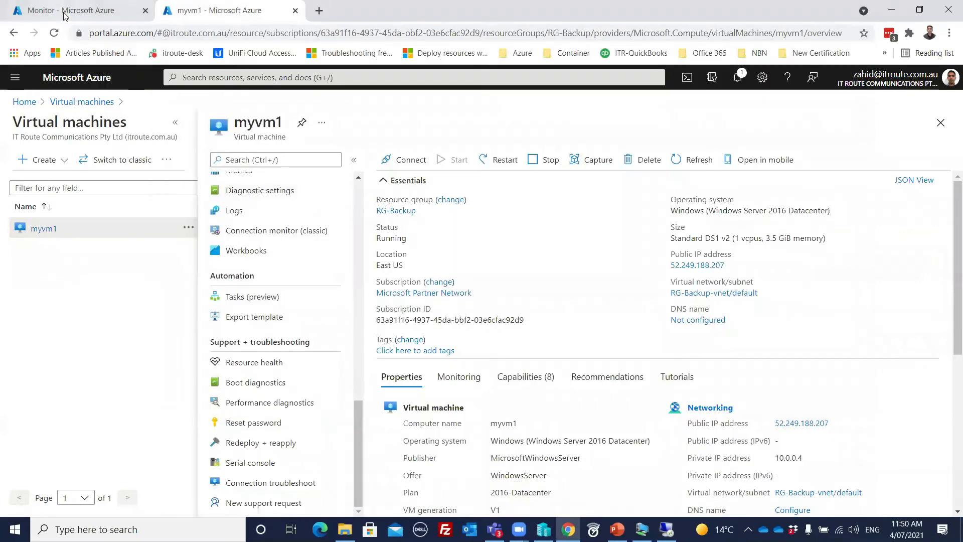
key(ctrl+Tab)
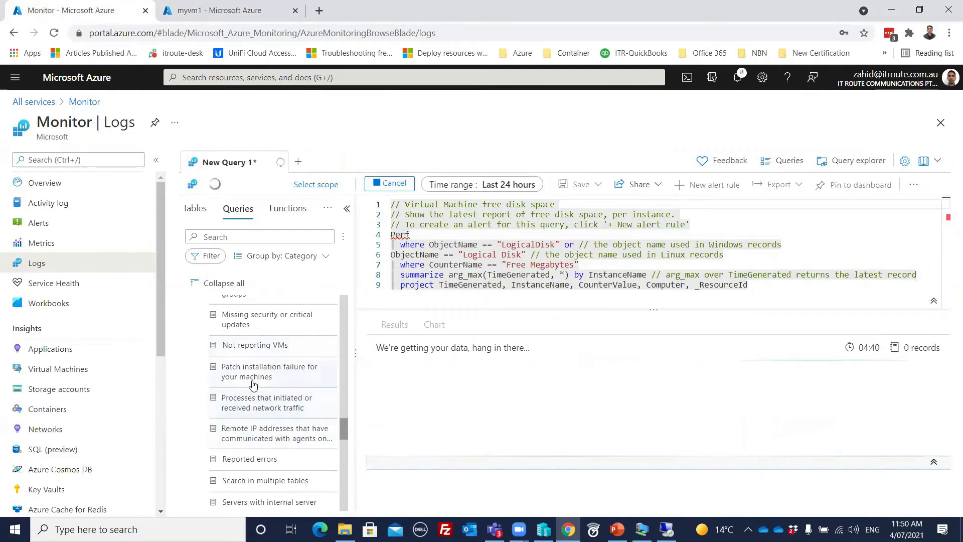
mouse_move(259, 374)
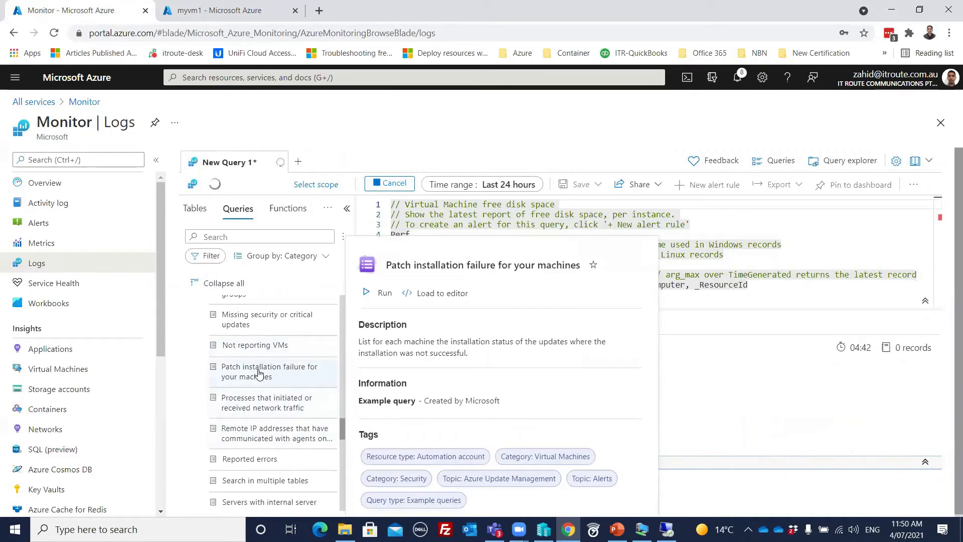
click(260, 374)
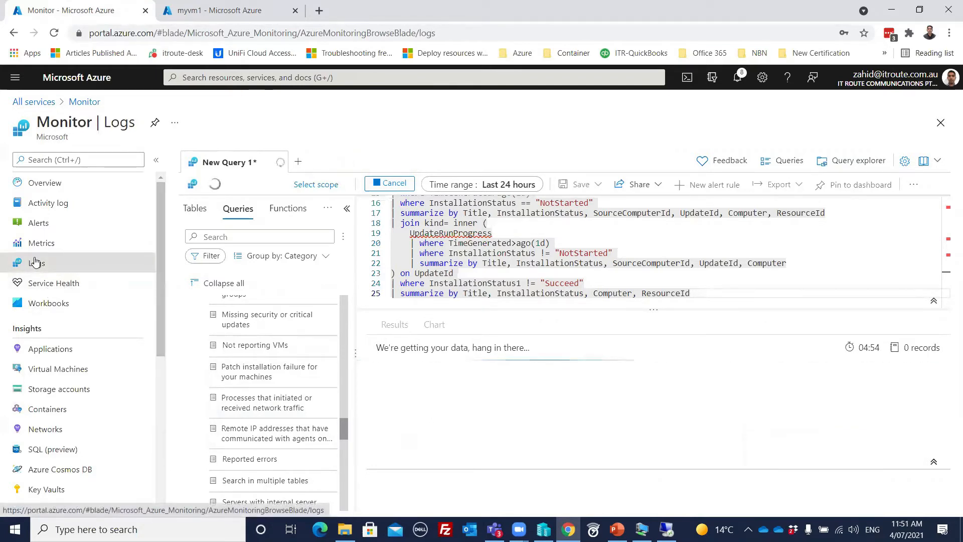
- Try leaving Logs for Service Health, cancelling the first discard prompt and retrying
click(939, 123)
click(590, 106)
click(46, 281)
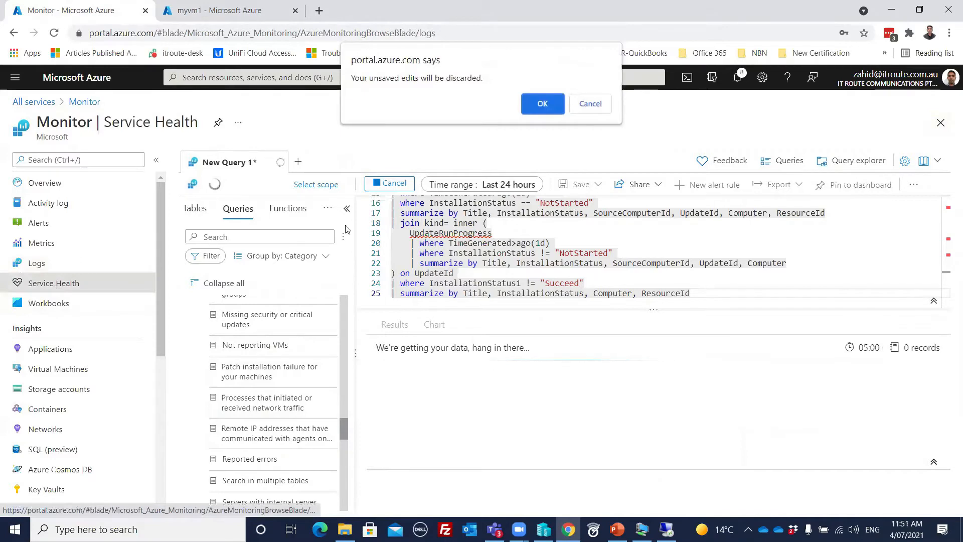
- Discard the unsaved query to view Service Health, then scroll Monitor's Overview page
click(543, 103)
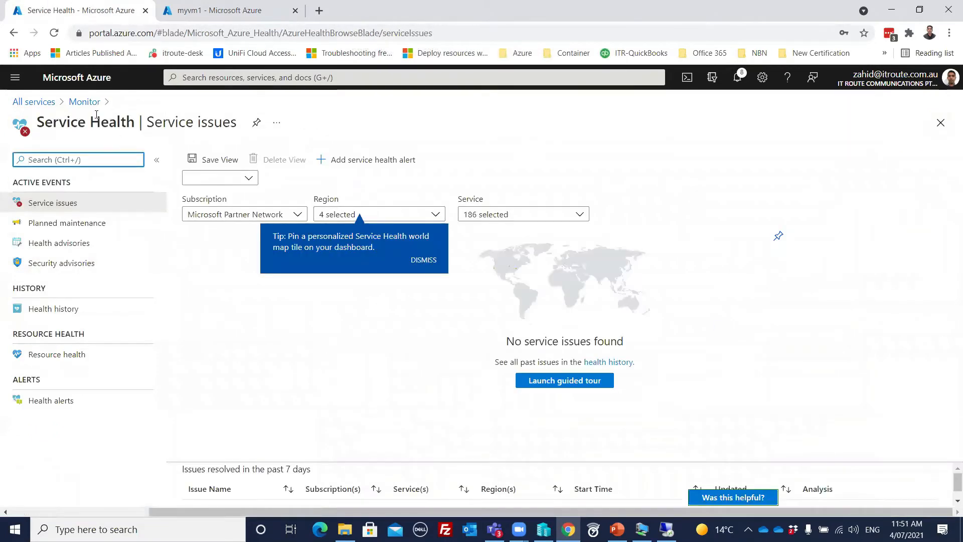
click(86, 102)
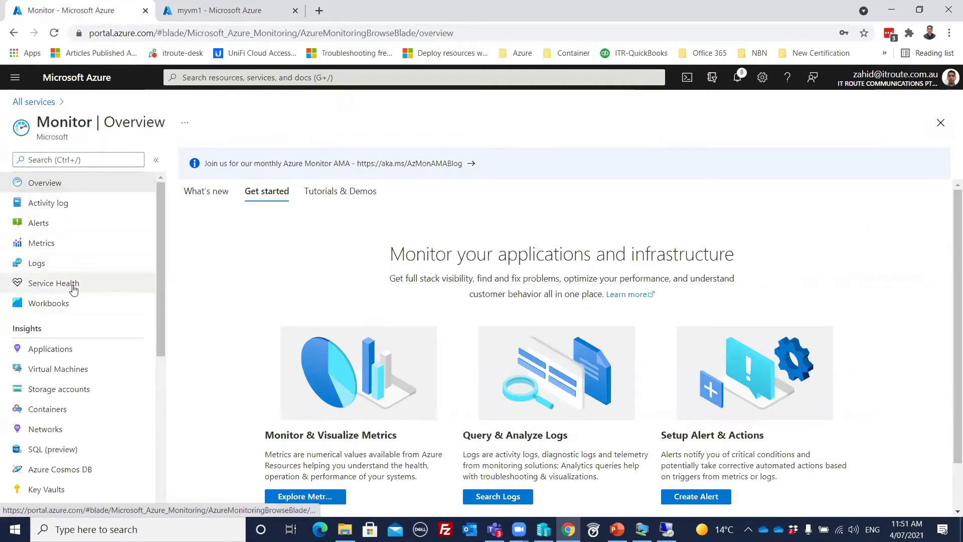
scroll(305, 273, down, 2)
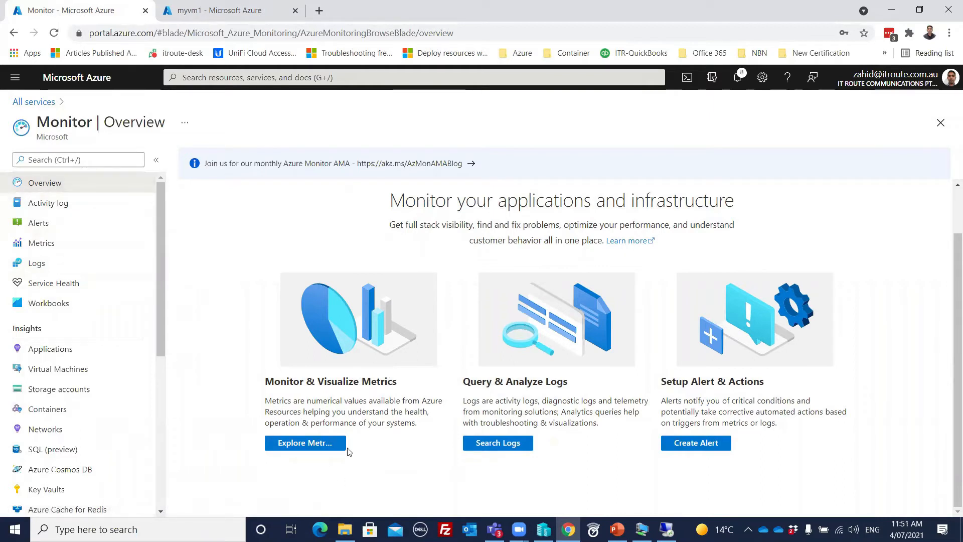
- Open Metrics without choosing a scope, close it, and open Service Health's Service issues
click(299, 448)
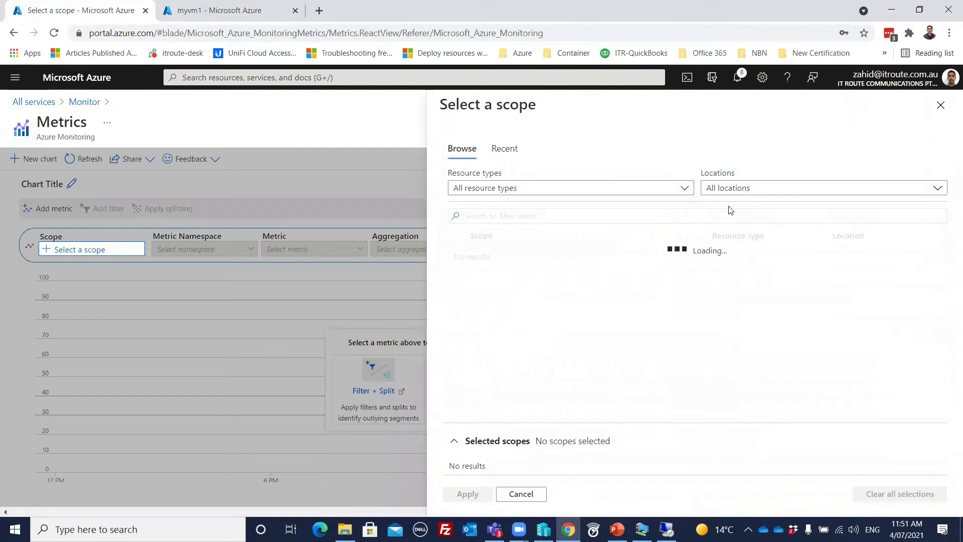
click(520, 493)
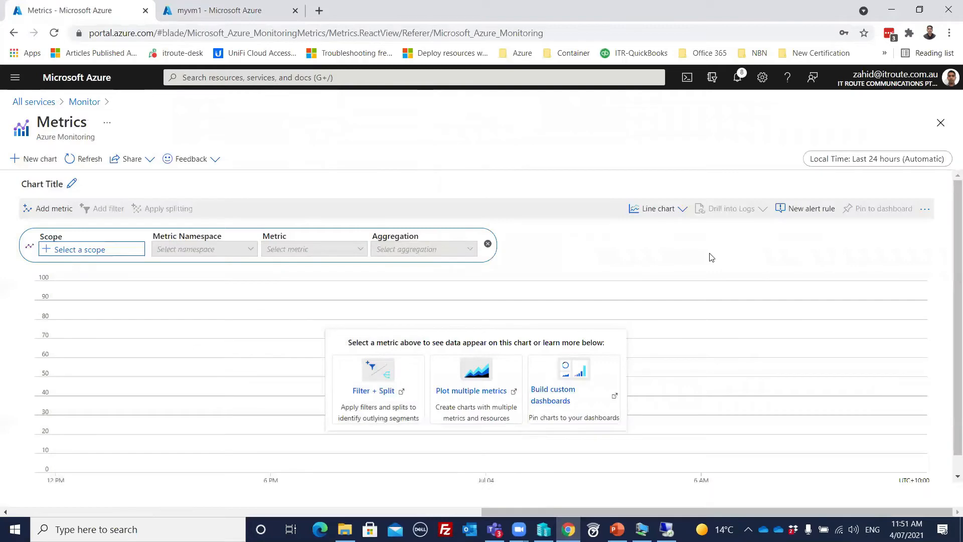
click(940, 123)
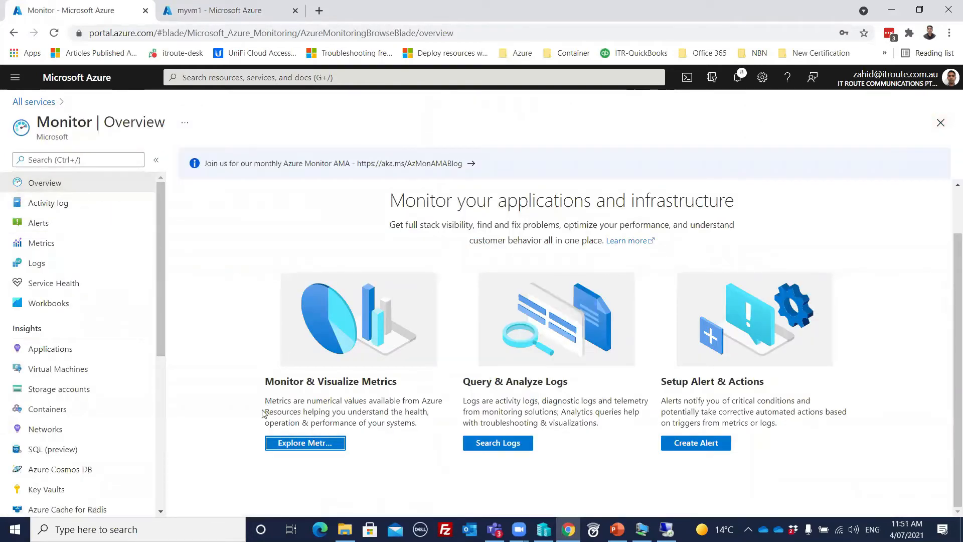
click(53, 282)
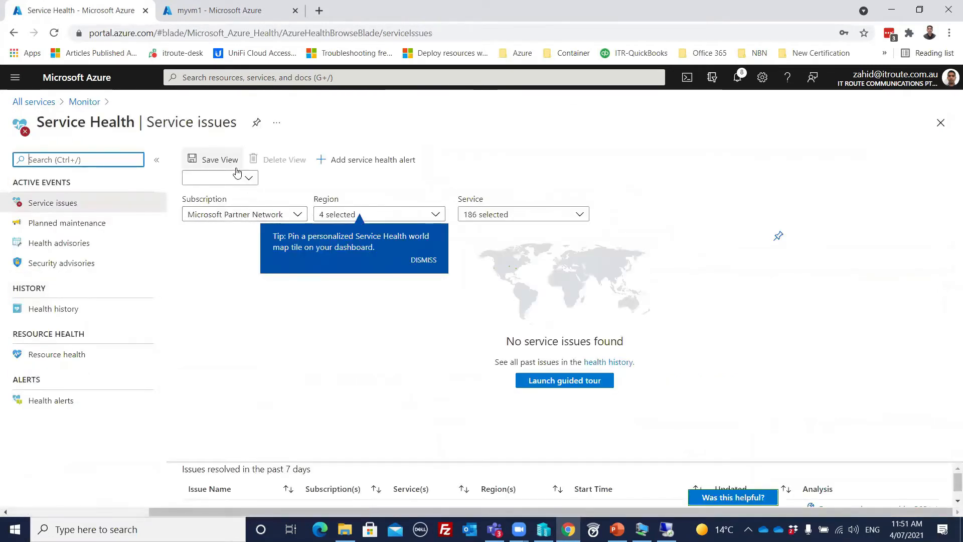
click(251, 178)
click(250, 178)
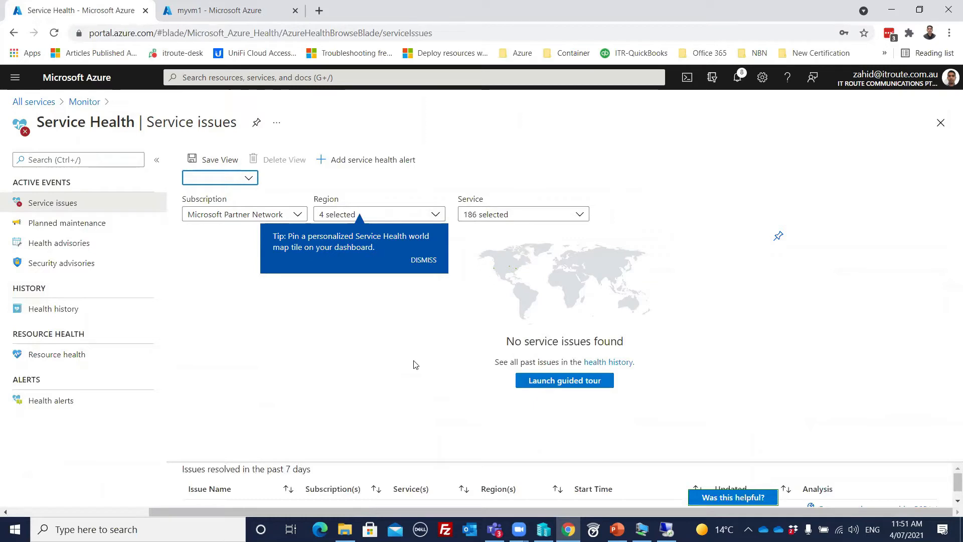
click(544, 384)
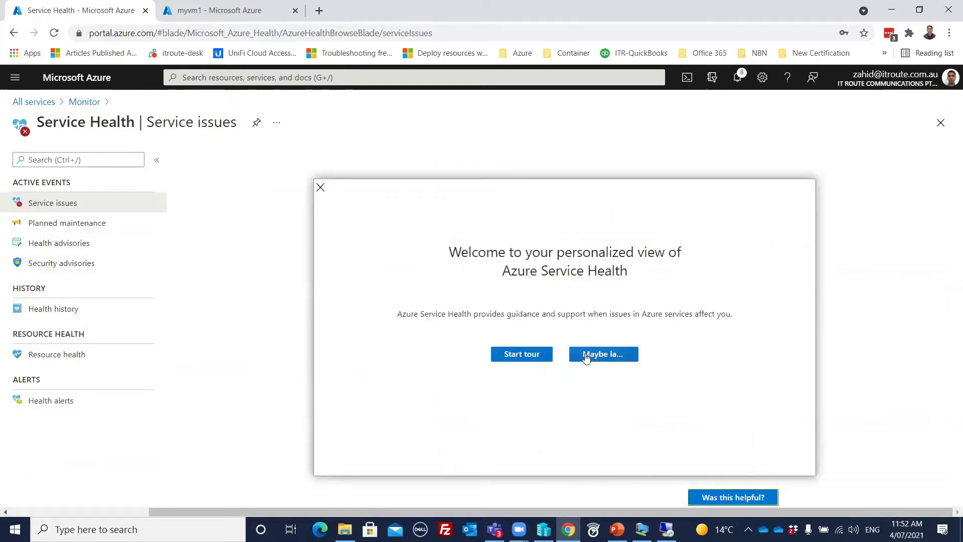
click(585, 357)
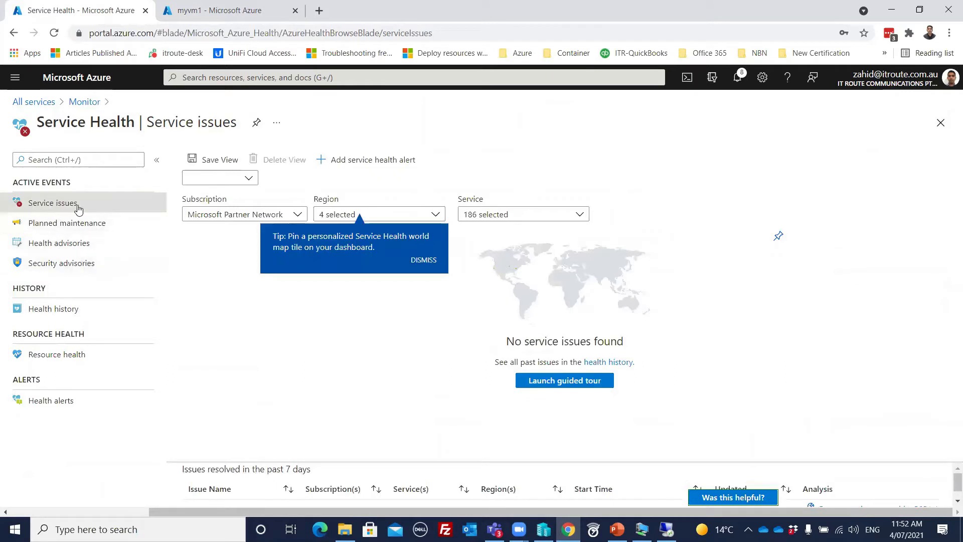
- View Planned maintenance, Health and Security advisories, Health history, Resource health, Health alerts, then Monitor Overview
click(69, 225)
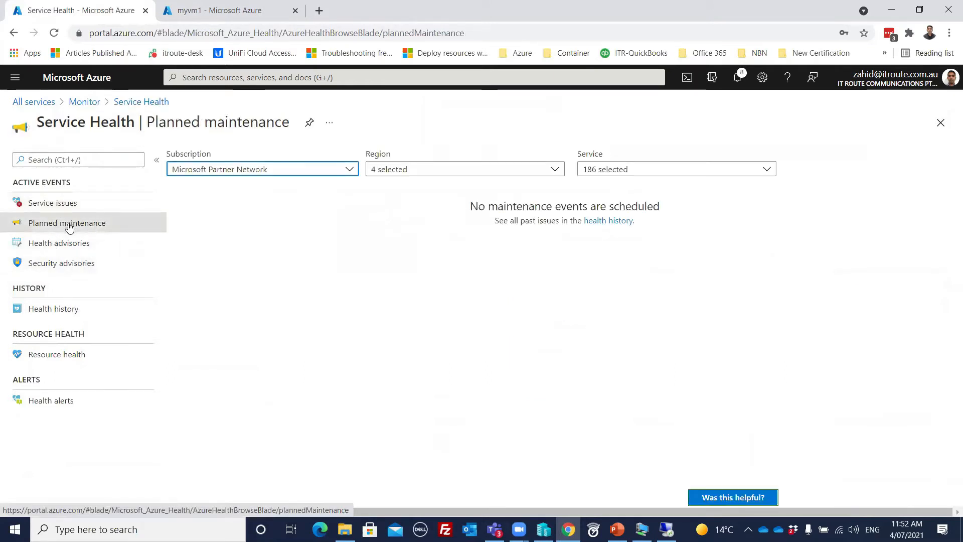
click(76, 248)
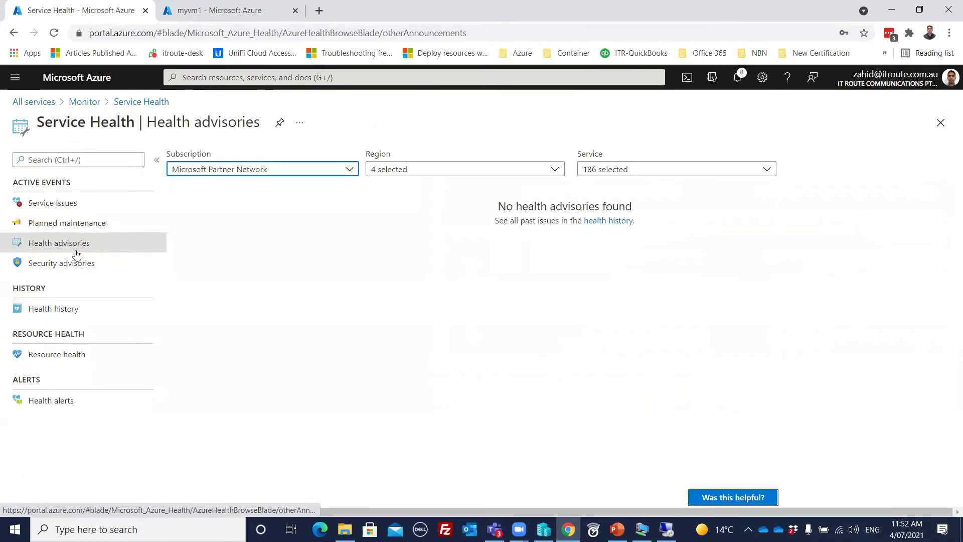
click(74, 268)
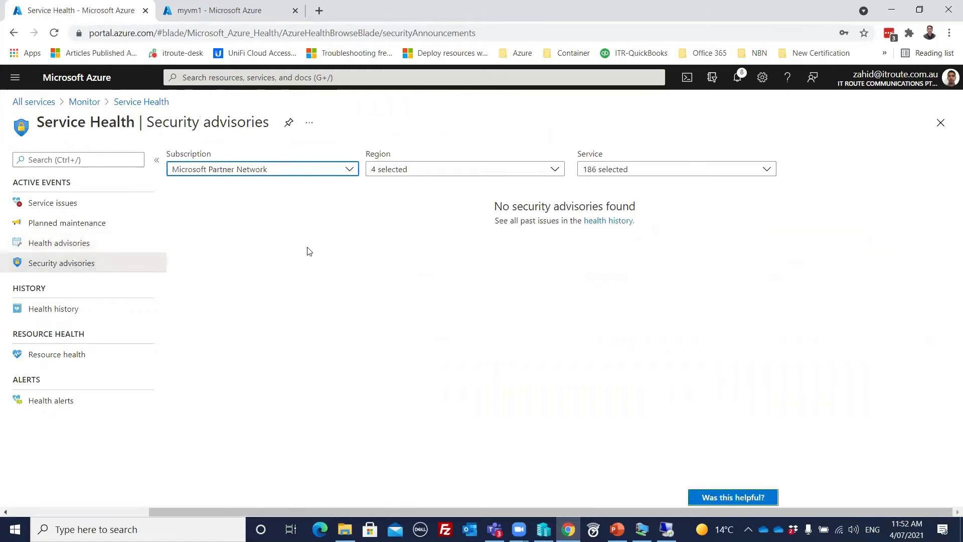
click(63, 314)
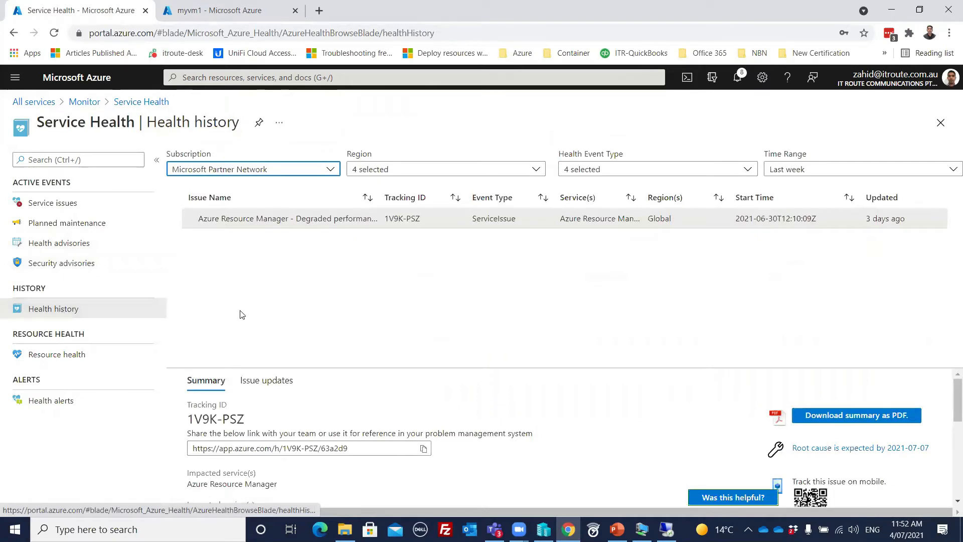
click(66, 355)
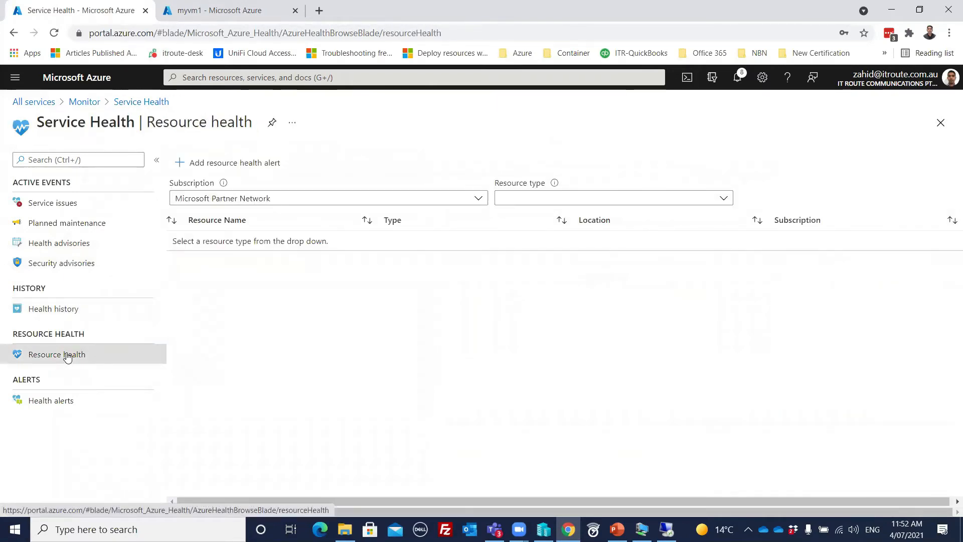
click(54, 407)
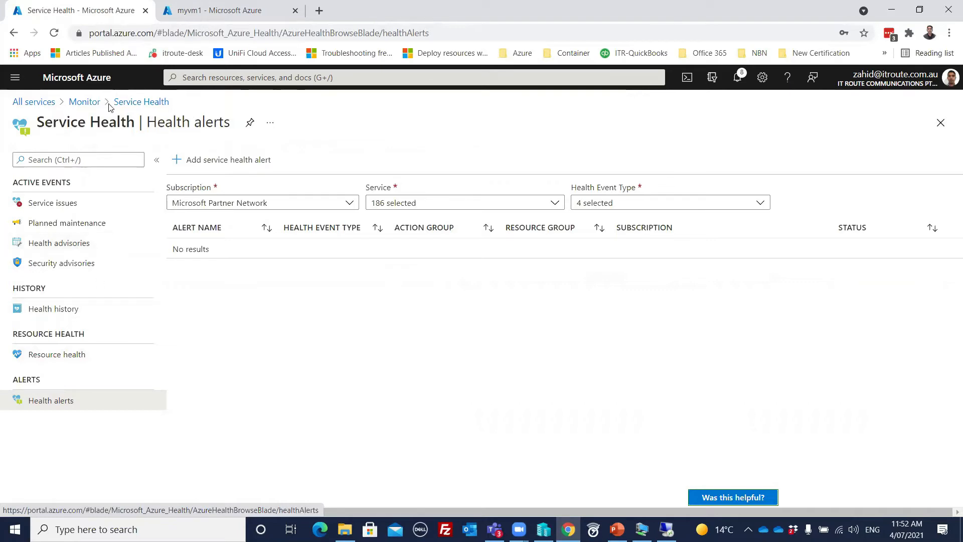
click(84, 102)
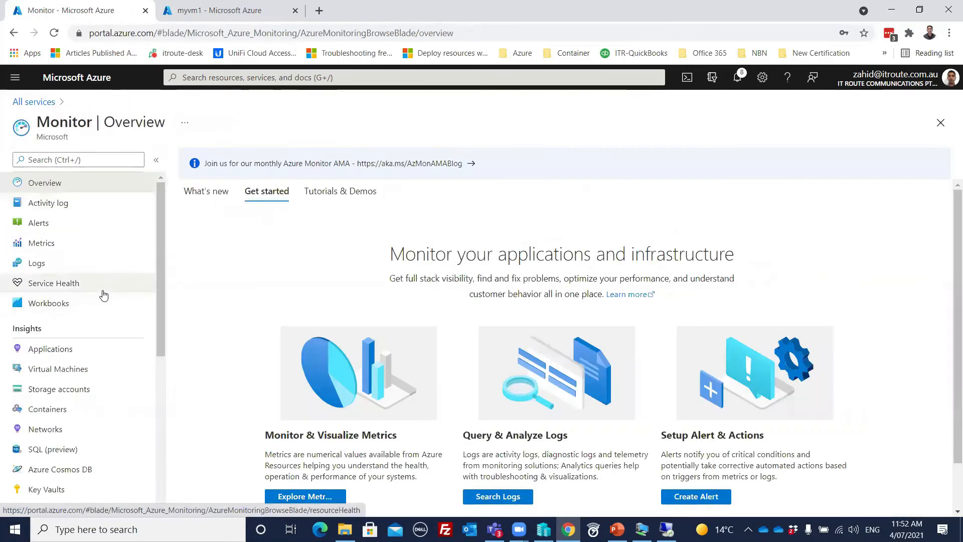
- View Insights > Applications (no apps listed), then Insights > Virtual Machines showing 0 monitored machines
scroll(101, 292, down, 1)
scroll(101, 288, up, 1)
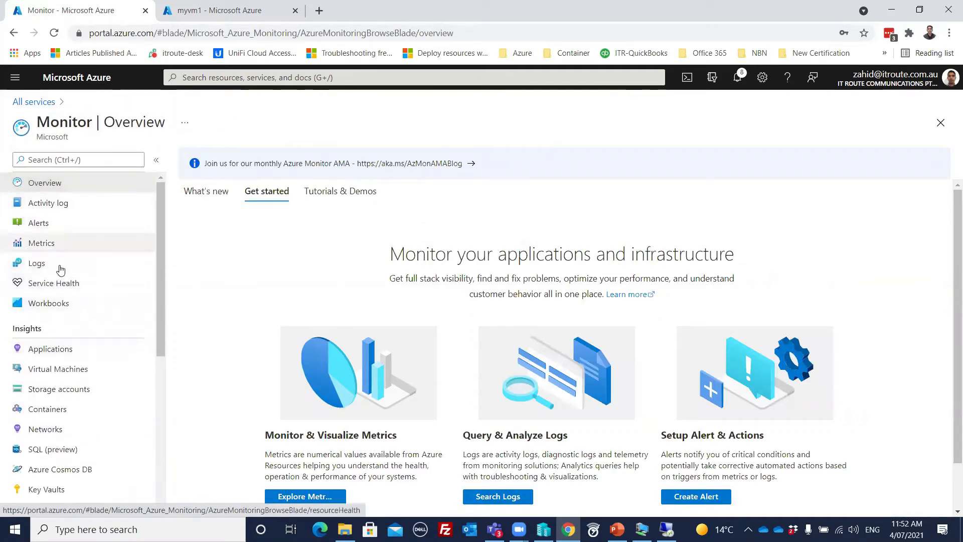
scroll(85, 308, down, 1)
scroll(85, 311, down, 1)
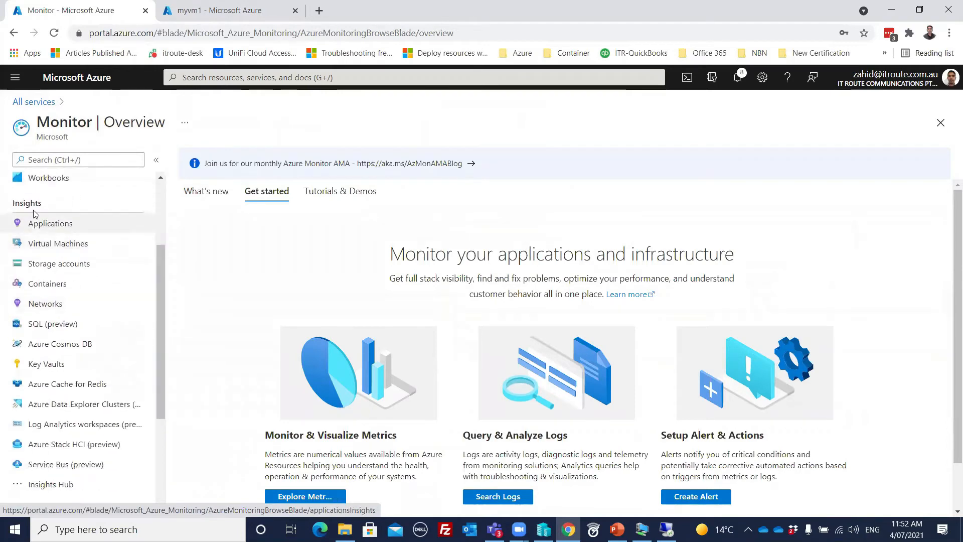
scroll(83, 313, down, 3)
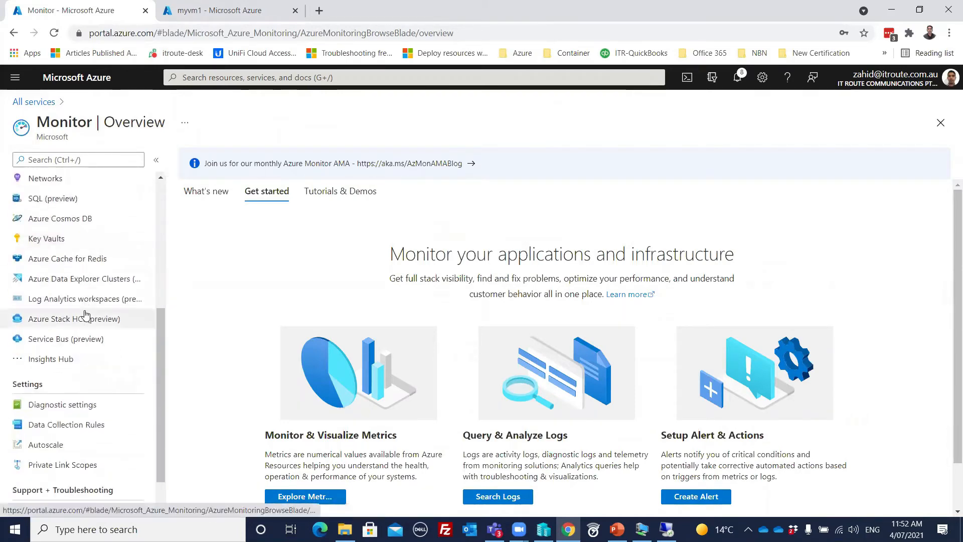
scroll(65, 311, up, 3)
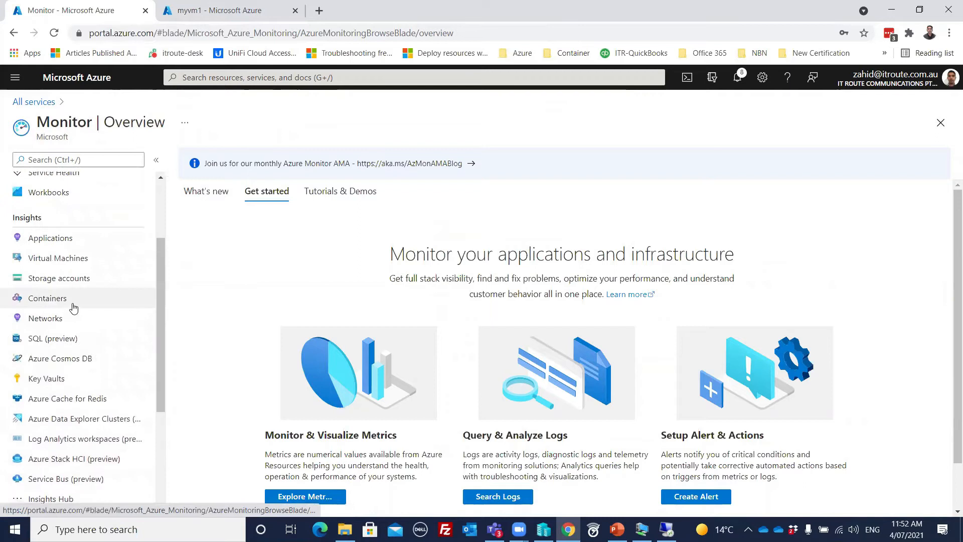
click(59, 243)
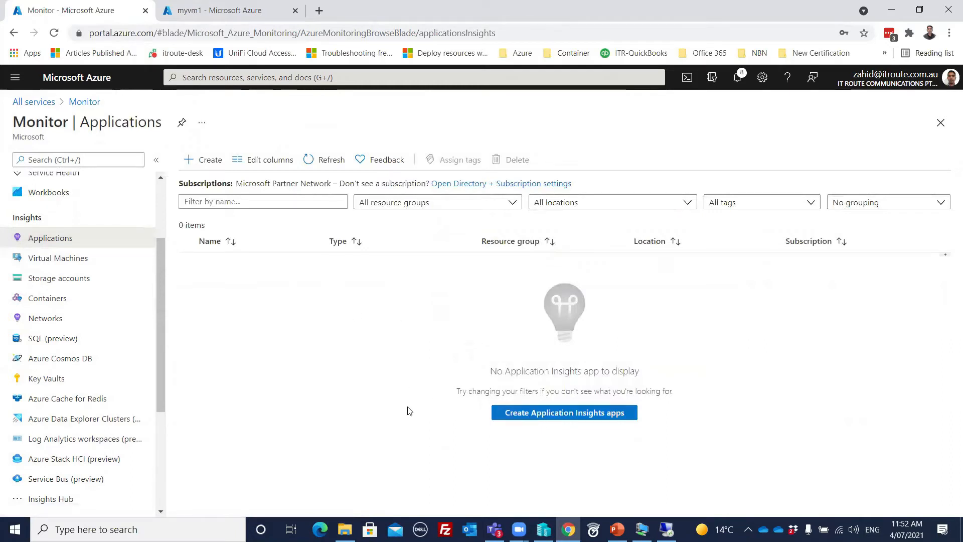
click(56, 264)
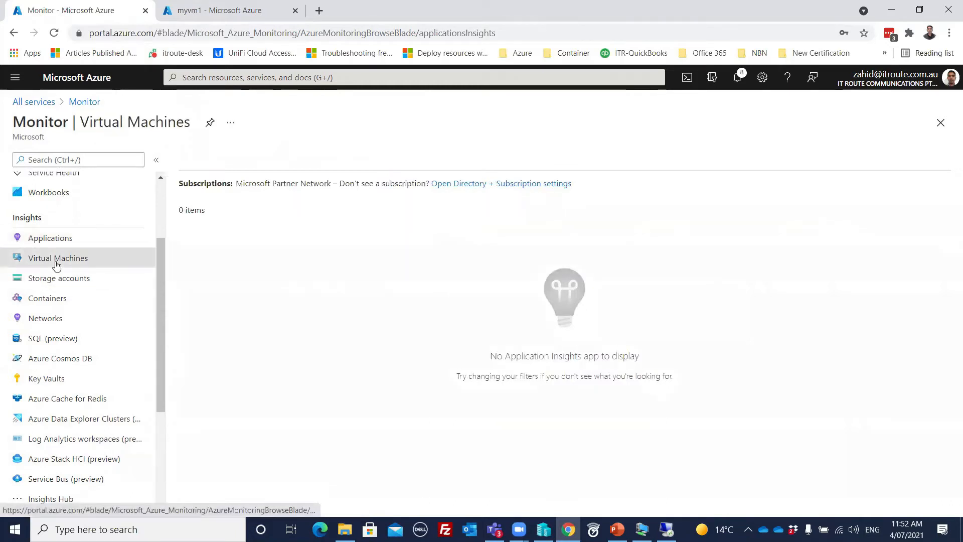
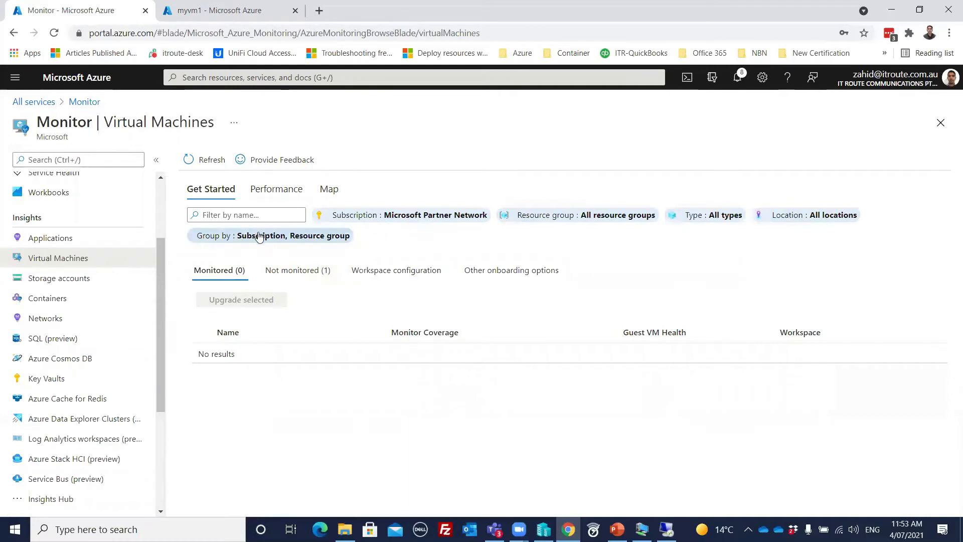
- Enable Insights for the unmonitored myvm1 using a new default Log Analytics workspace, then close the blade
click(286, 277)
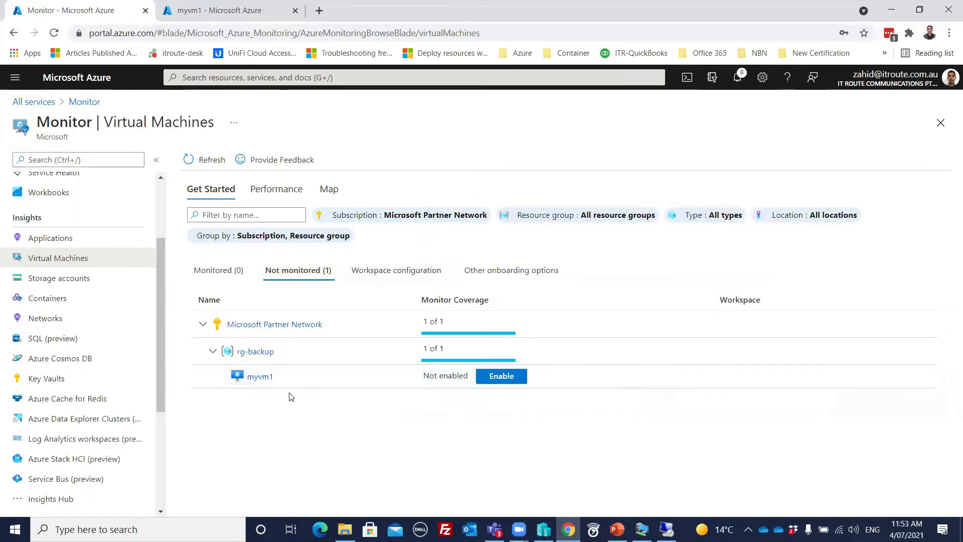
click(500, 380)
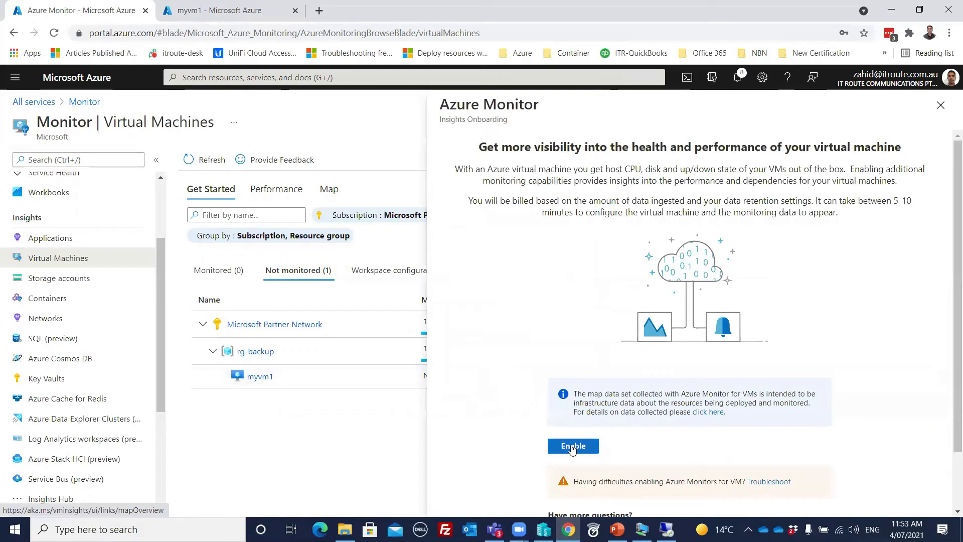
click(572, 446)
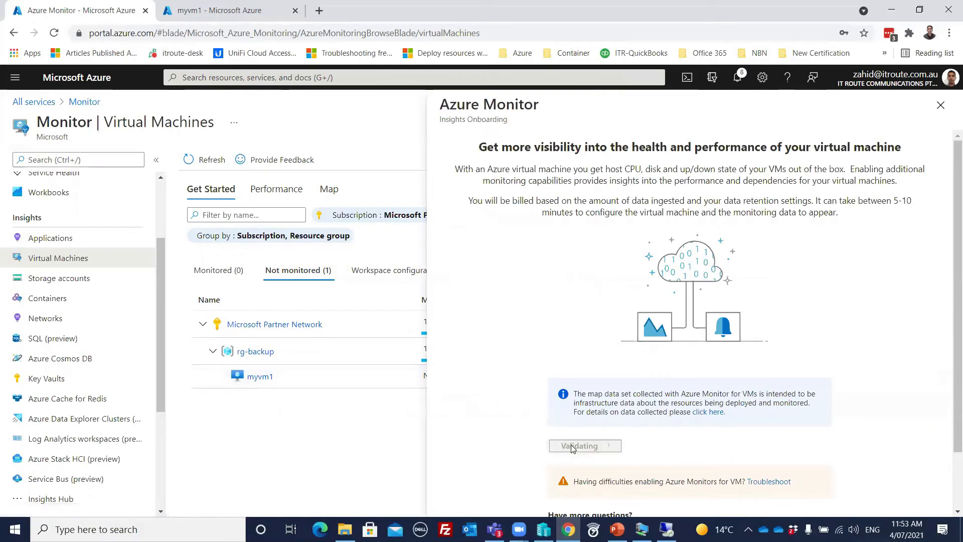
scroll(513, 301, down, 4)
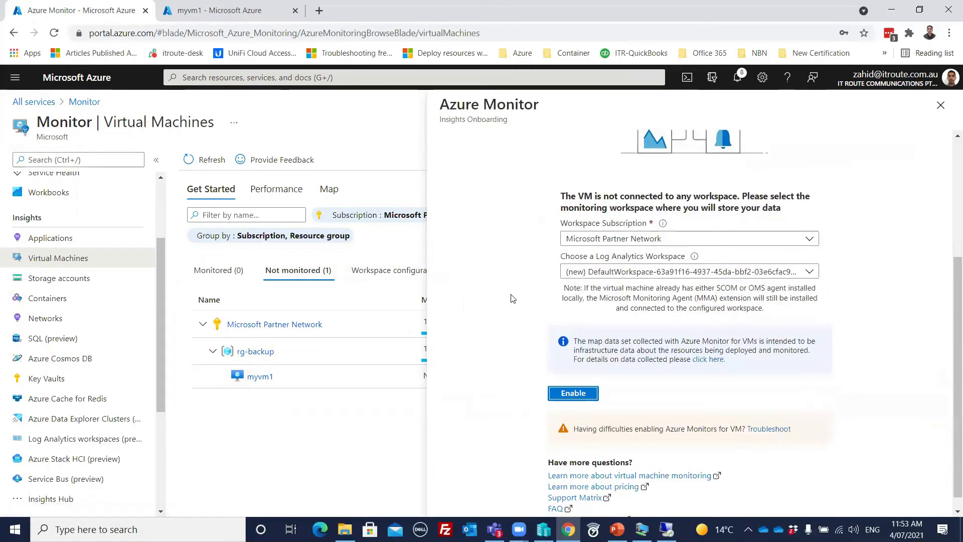
click(572, 393)
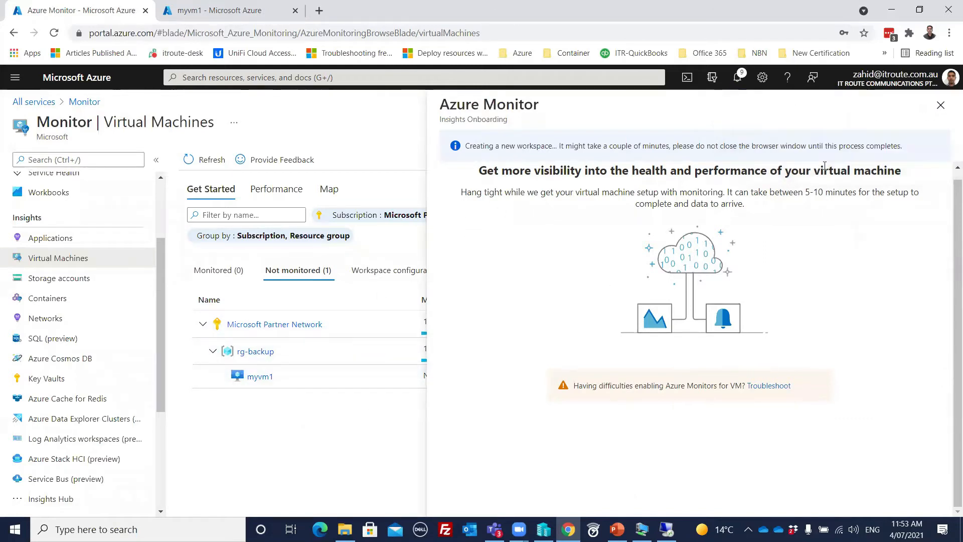
click(952, 103)
click(940, 104)
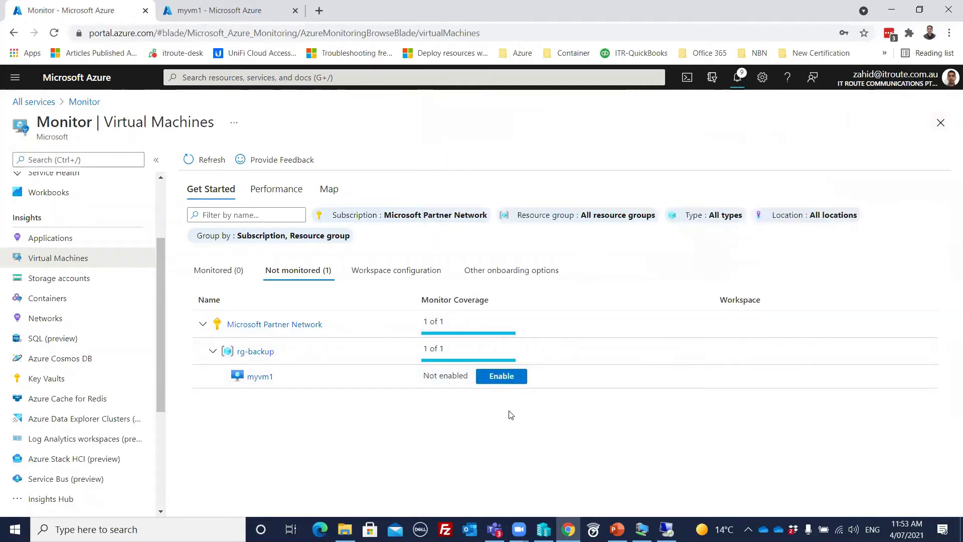
- Show the Capacity tab of Storage accounts insights and open zstorage01's insights
click(59, 281)
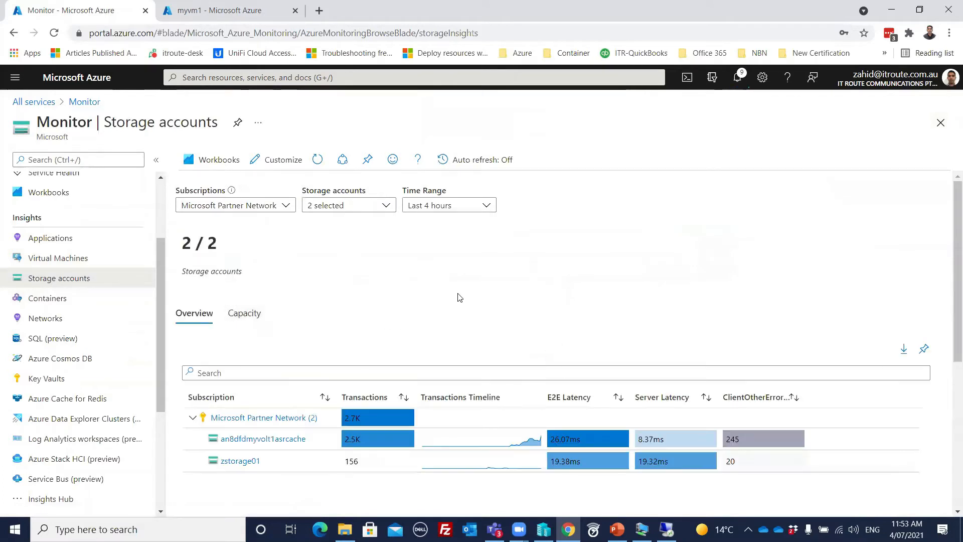
scroll(456, 298, down, 1)
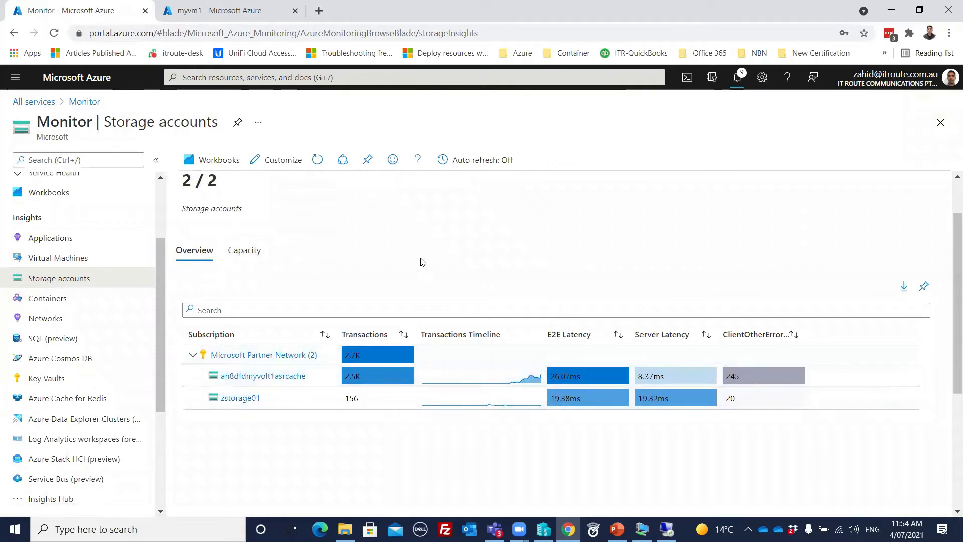
scroll(422, 261, up, 1)
scroll(422, 252, down, 3)
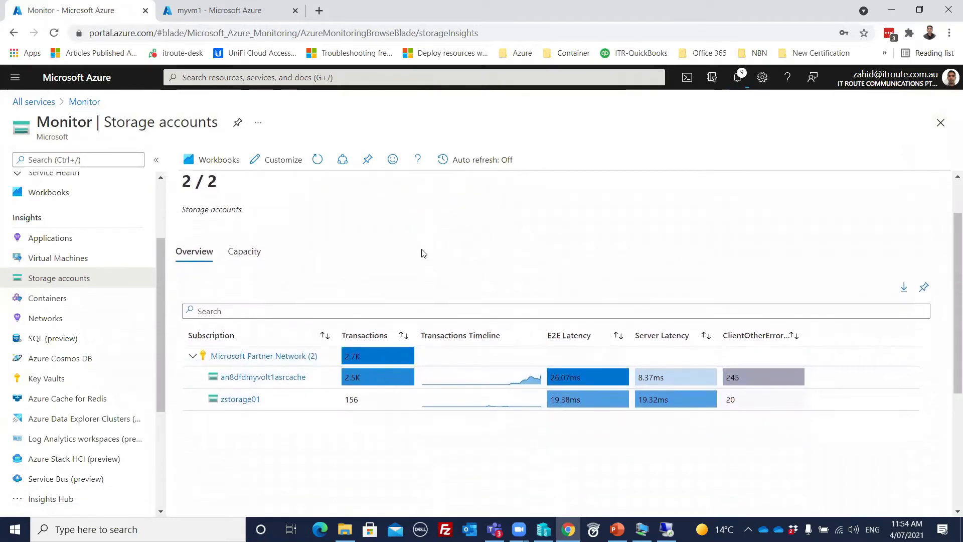
scroll(260, 288, up, 1)
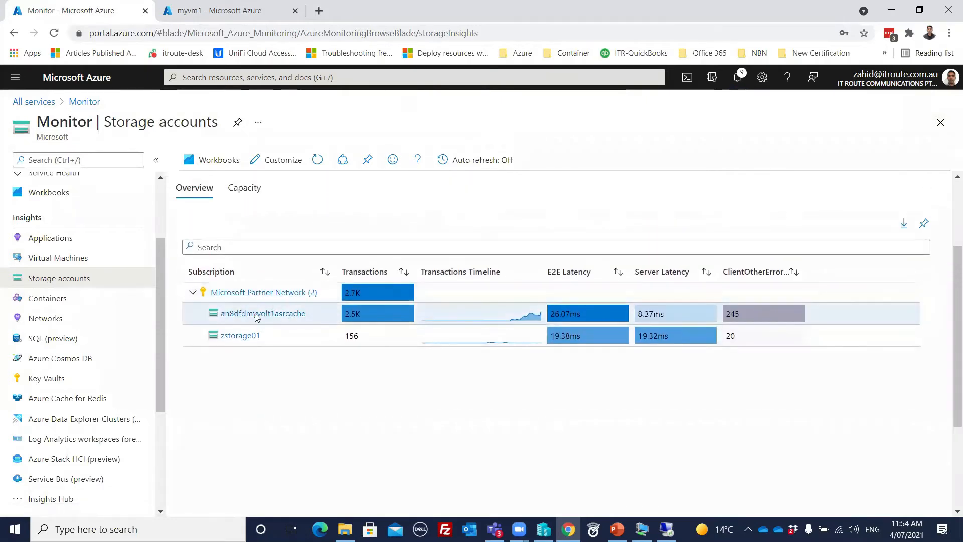
click(246, 189)
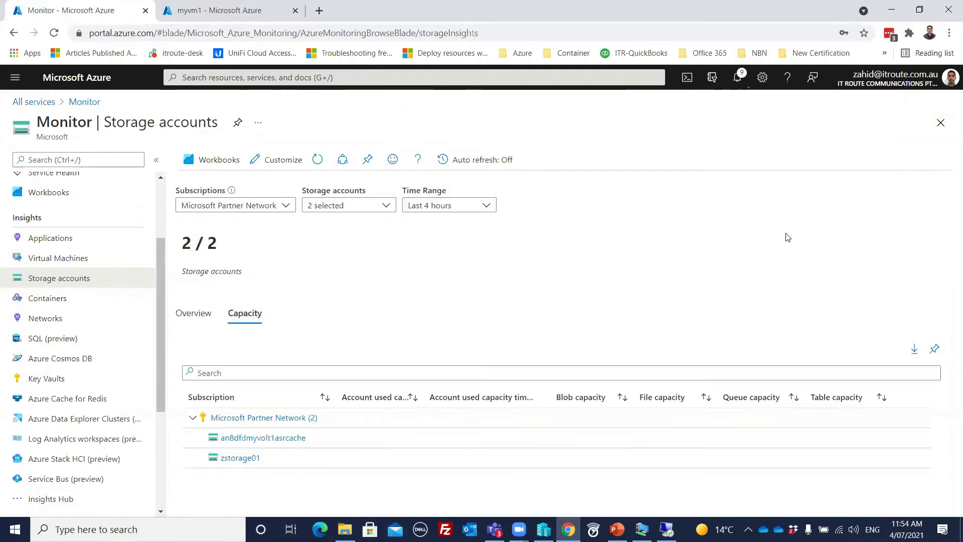
click(229, 459)
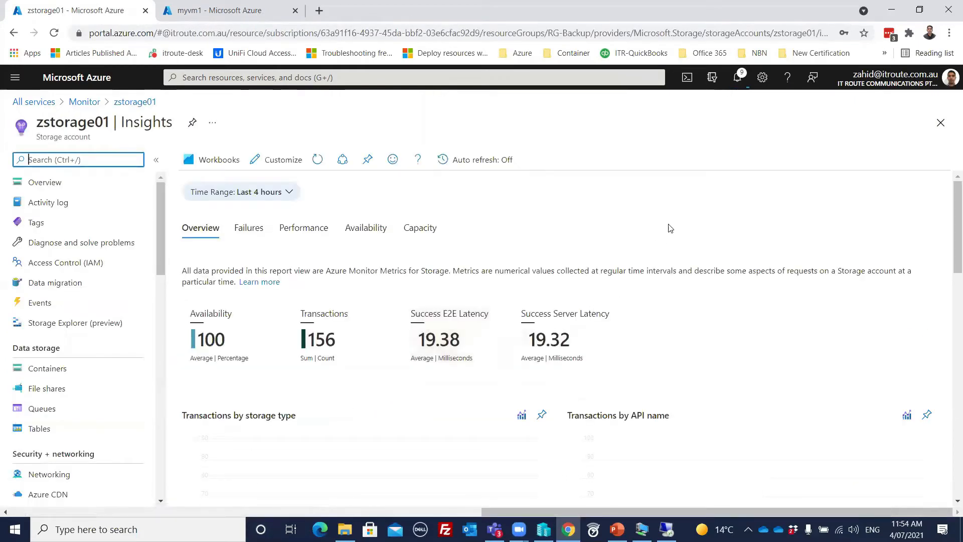
- Scroll through zstorage01's transactions, availability, latency and bandwidth charts, then back to the top
scroll(667, 228, down, 3)
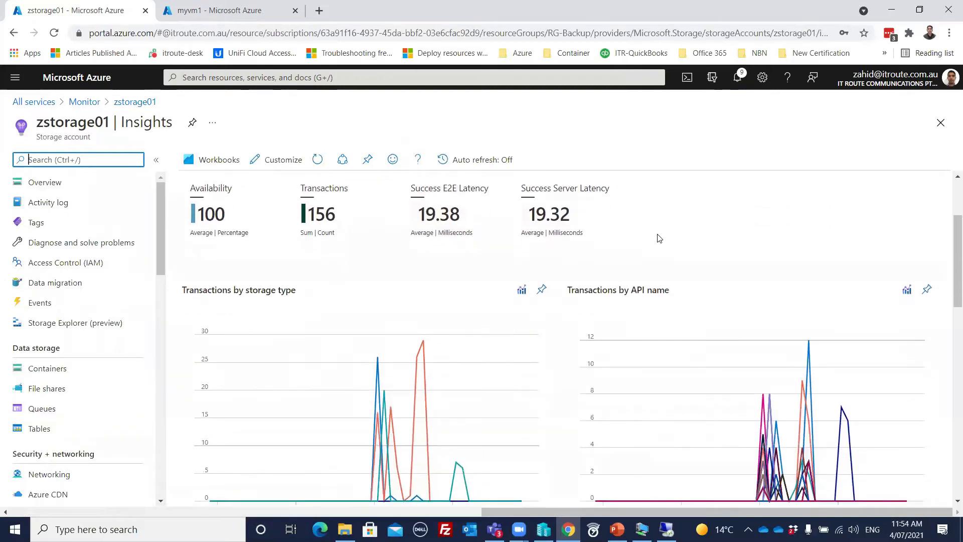
scroll(659, 238, down, 1)
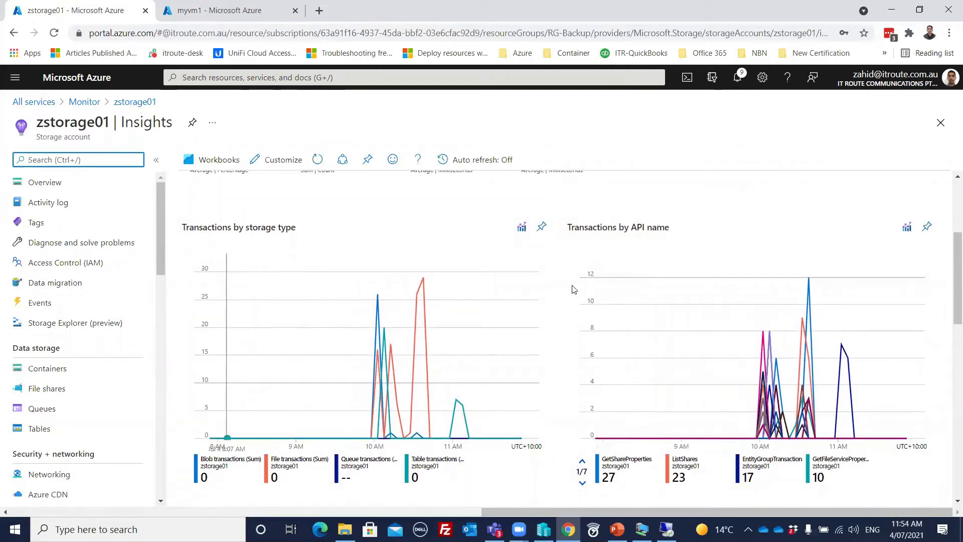
scroll(574, 290, down, 7)
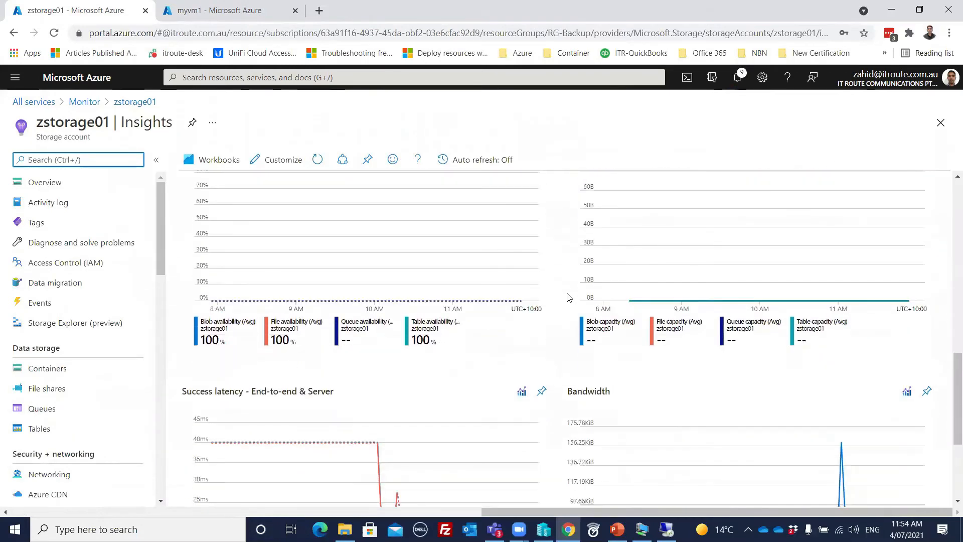
scroll(572, 294, up, 7)
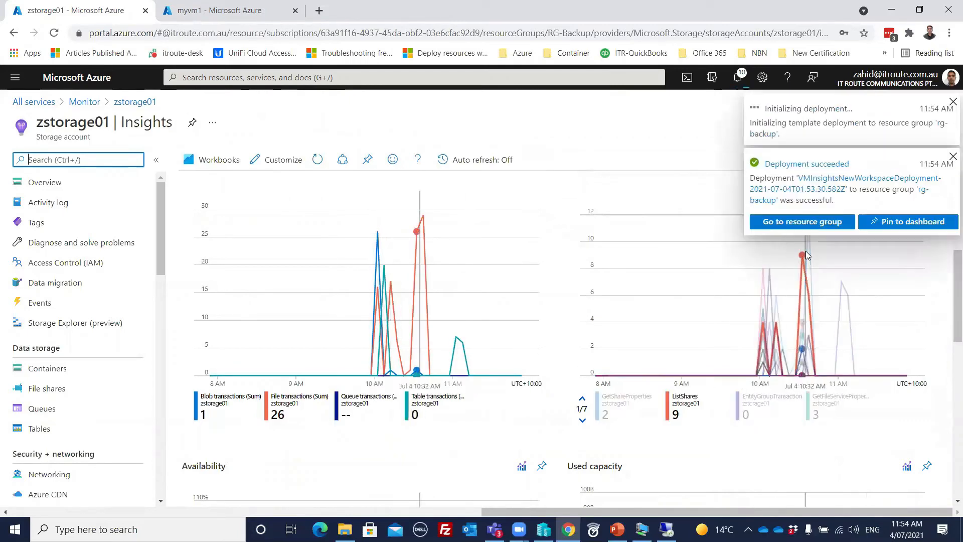
scroll(455, 382, down, 4)
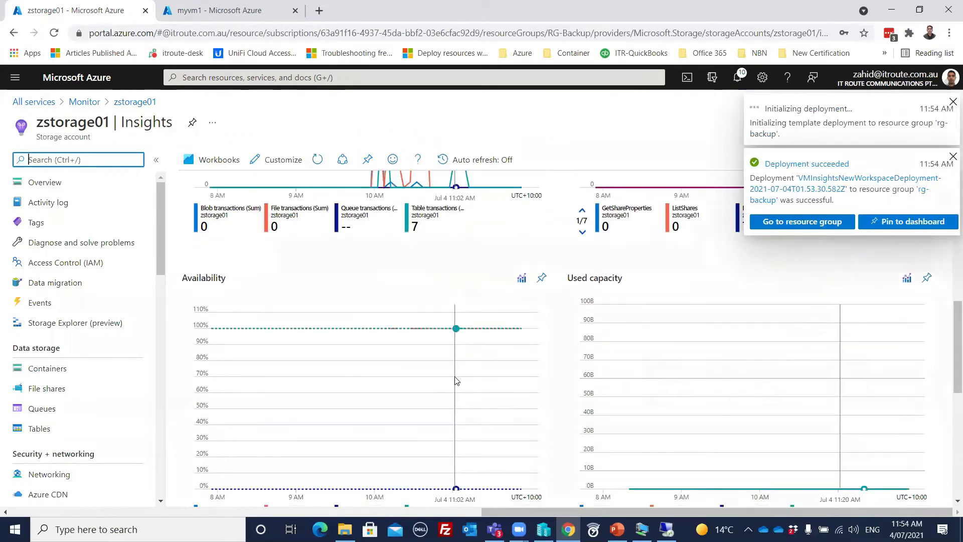
scroll(455, 381, down, 5)
scroll(457, 376, down, 3)
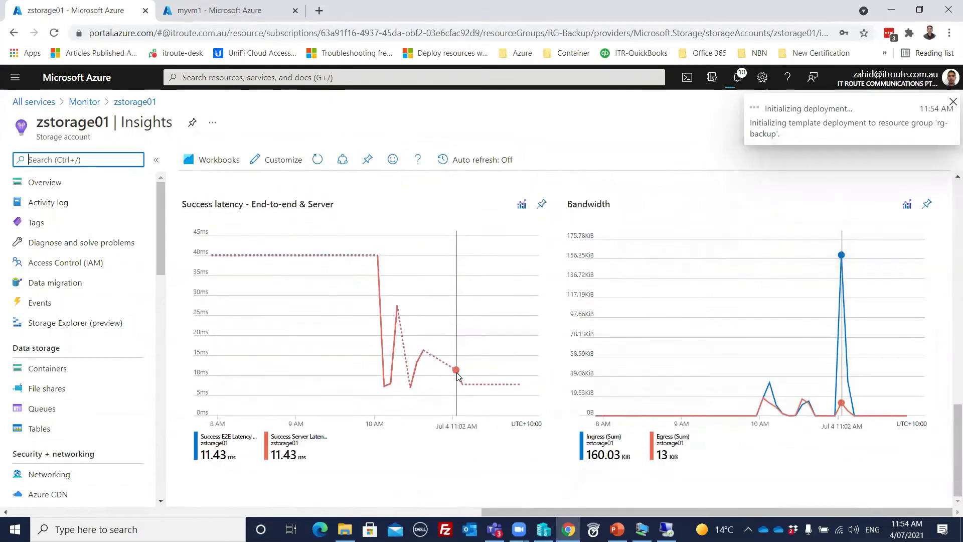
scroll(458, 373, up, 5)
scroll(478, 365, down, 4)
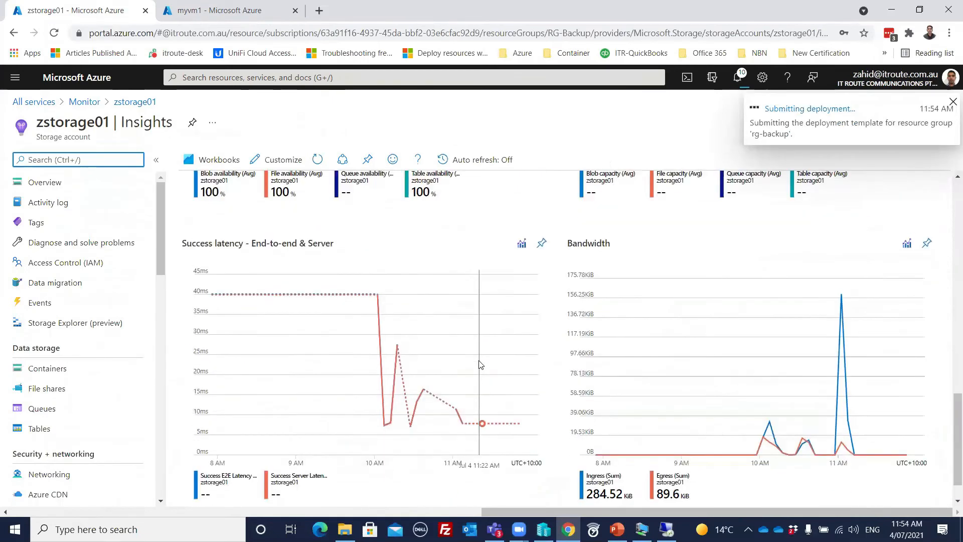
scroll(479, 365, down, 1)
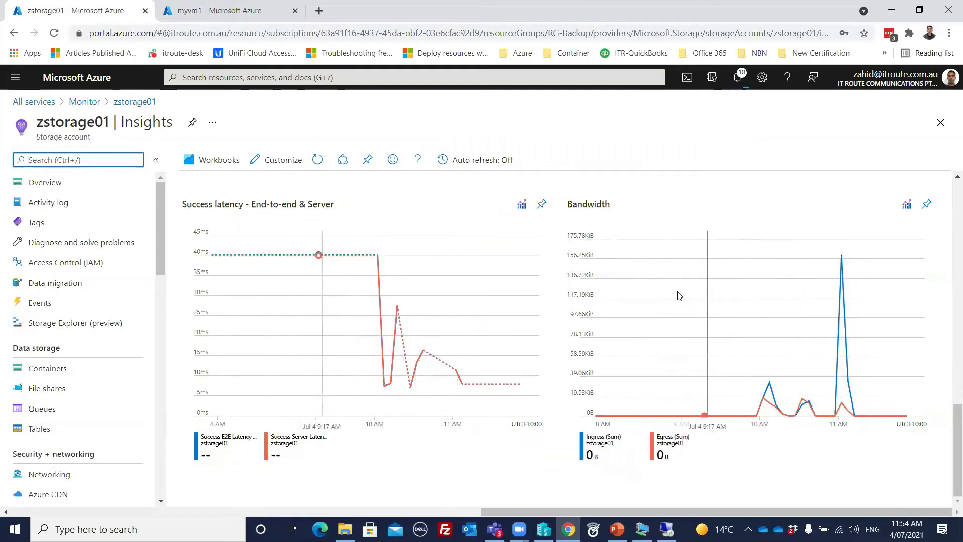
scroll(483, 240, up, 5)
scroll(483, 241, up, 10)
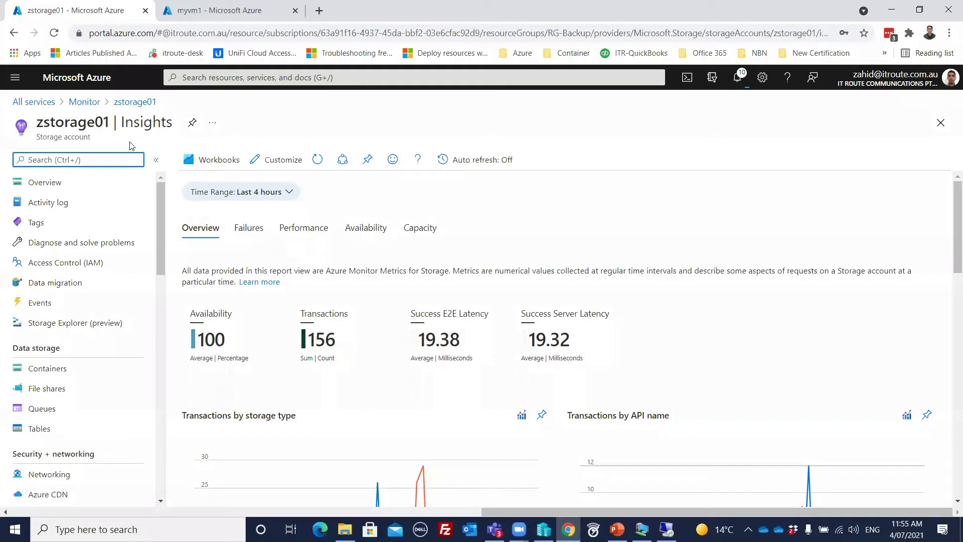
- Review zstorage01's Failures, Performance latency and Availability insight tabs
click(248, 230)
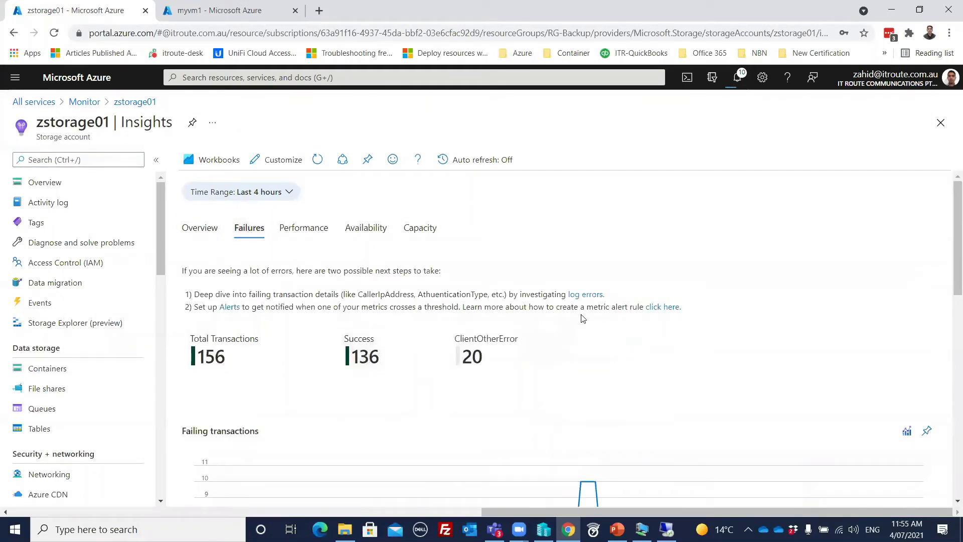
scroll(810, 340, down, 10)
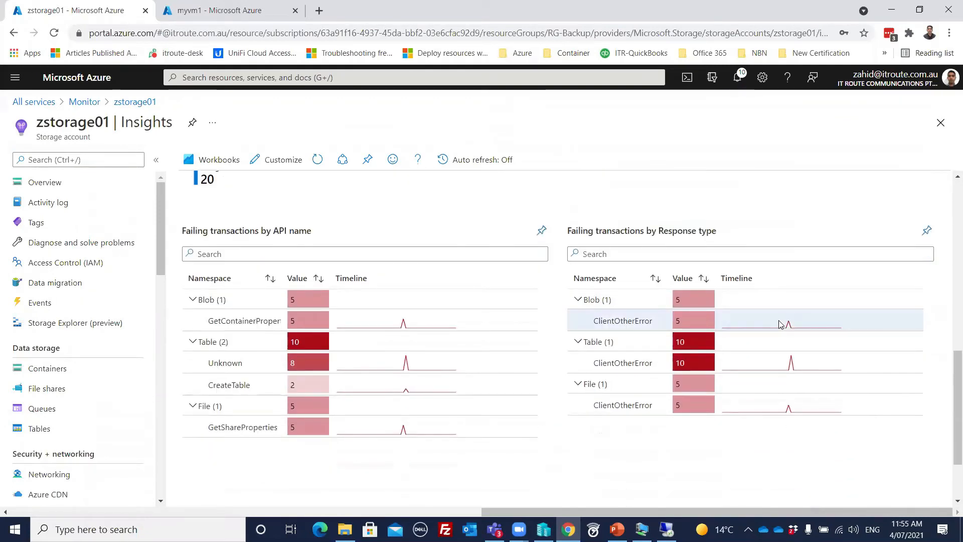
scroll(778, 309, up, 10)
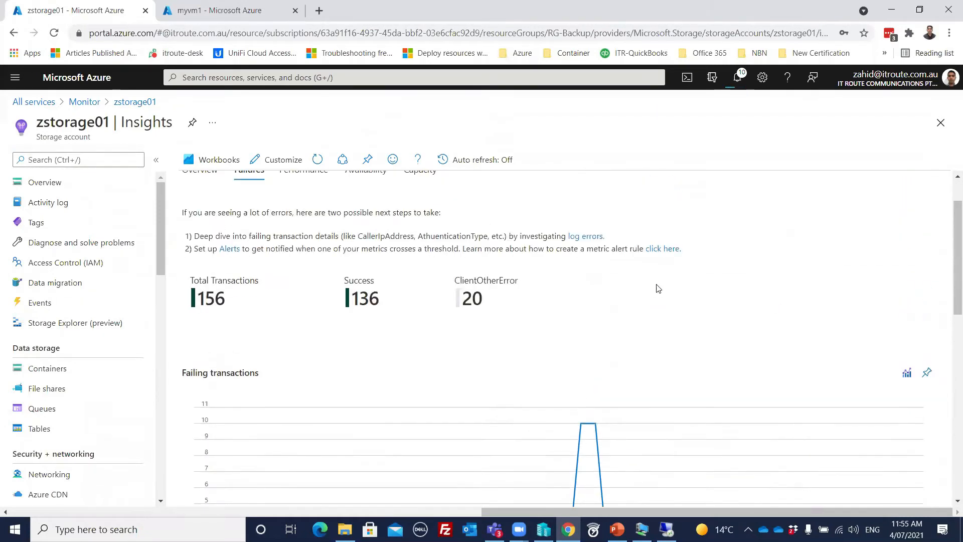
scroll(658, 289, up, 2)
click(304, 228)
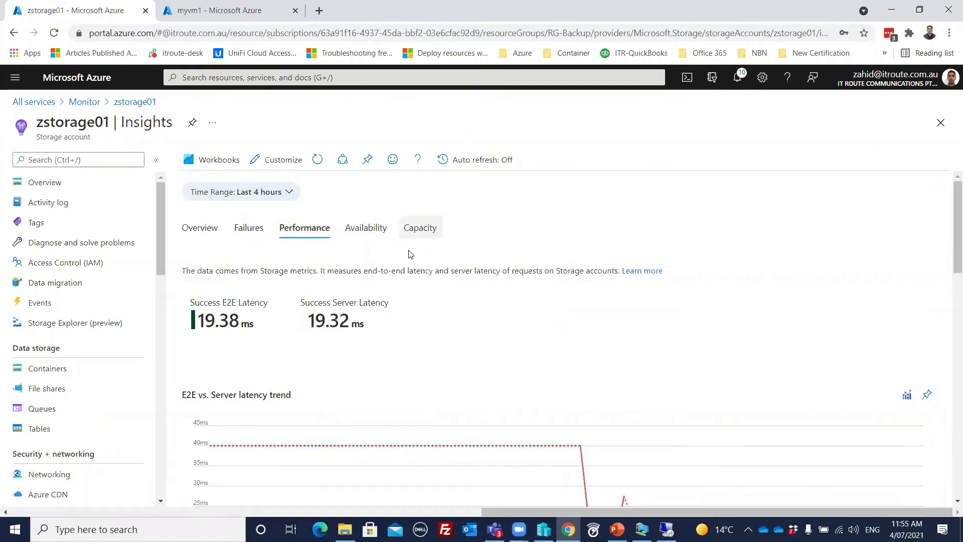
scroll(689, 281, down, 3)
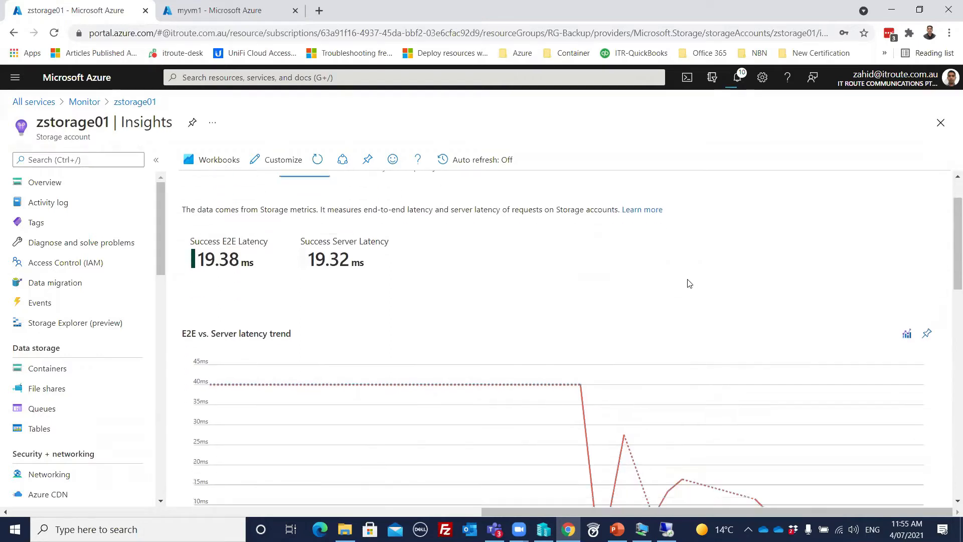
scroll(675, 273, up, 3)
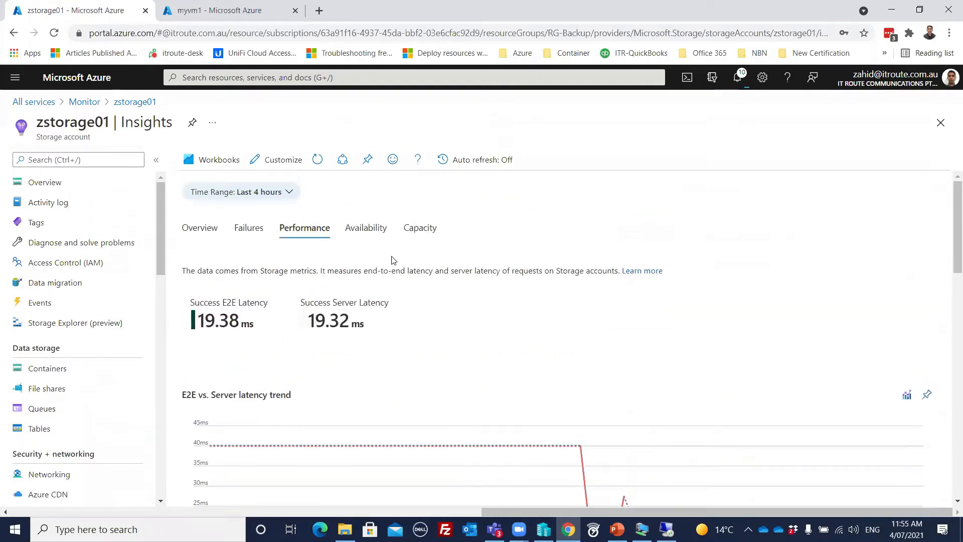
click(359, 232)
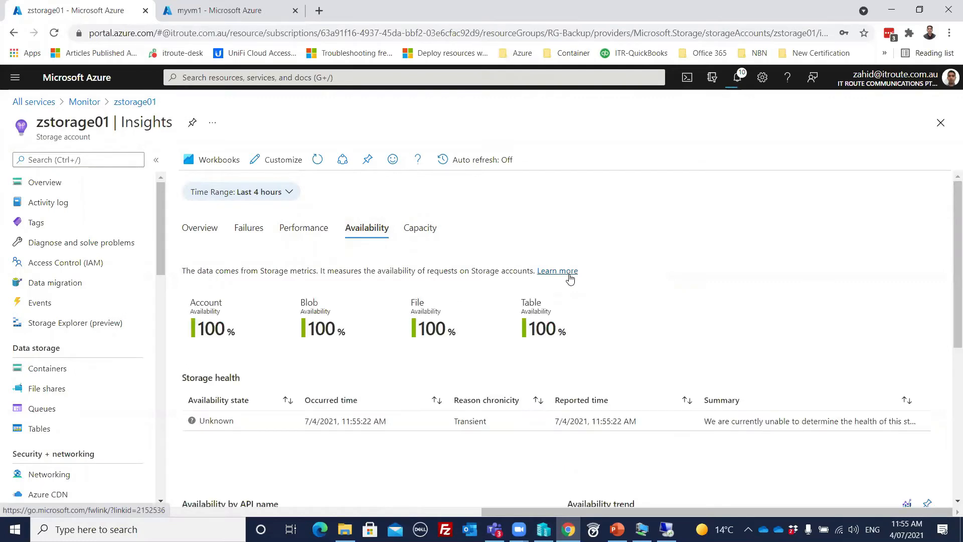
- View zstorage01's Capacity tab with its Storage capacity and Storage units charts
click(415, 231)
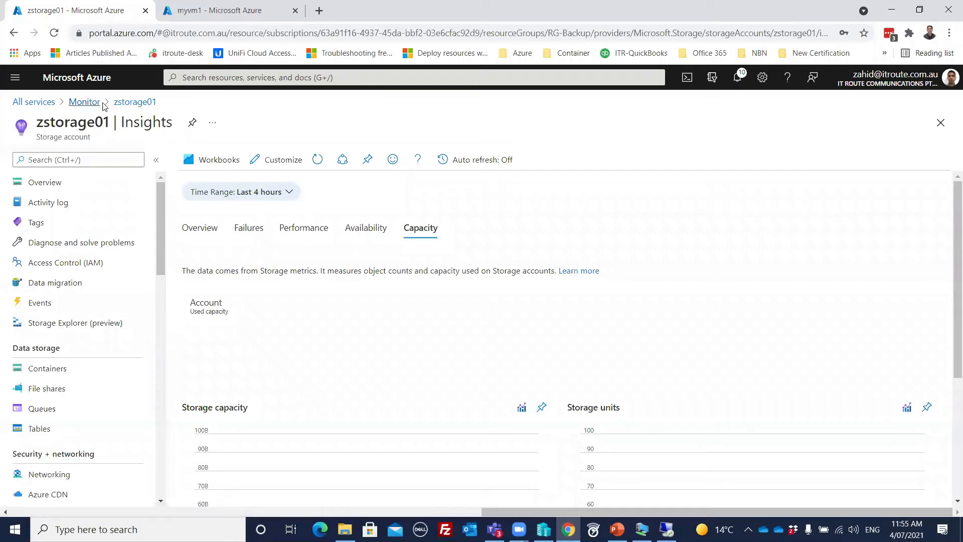
scroll(369, 271, down, 4)
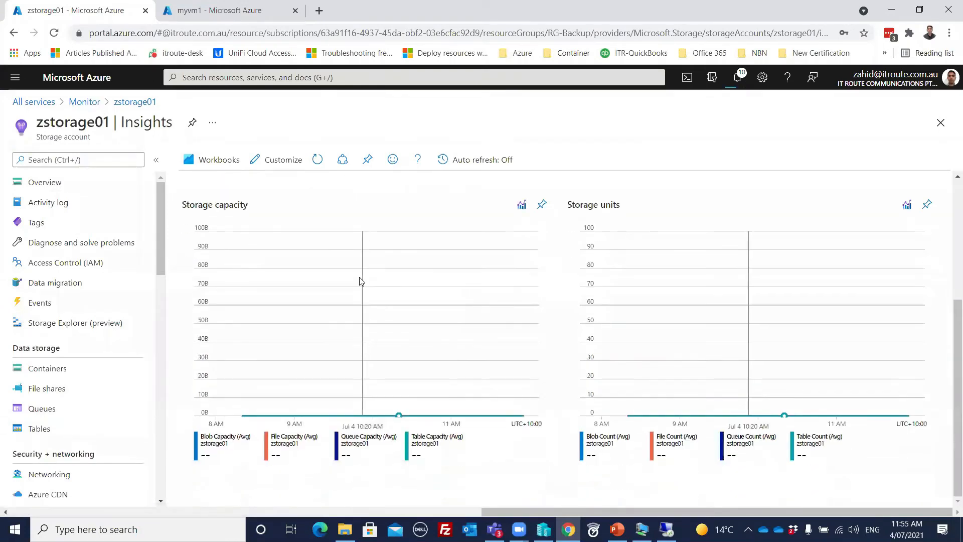
scroll(358, 268, up, 4)
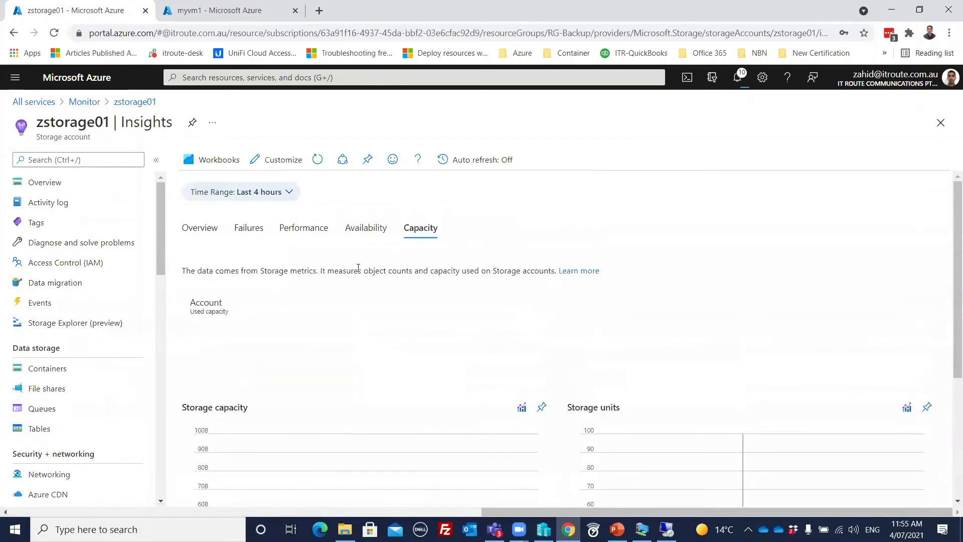
- Go back to Monitor, open Virtual Machines insights, and view its Performance and Map tabs
click(83, 102)
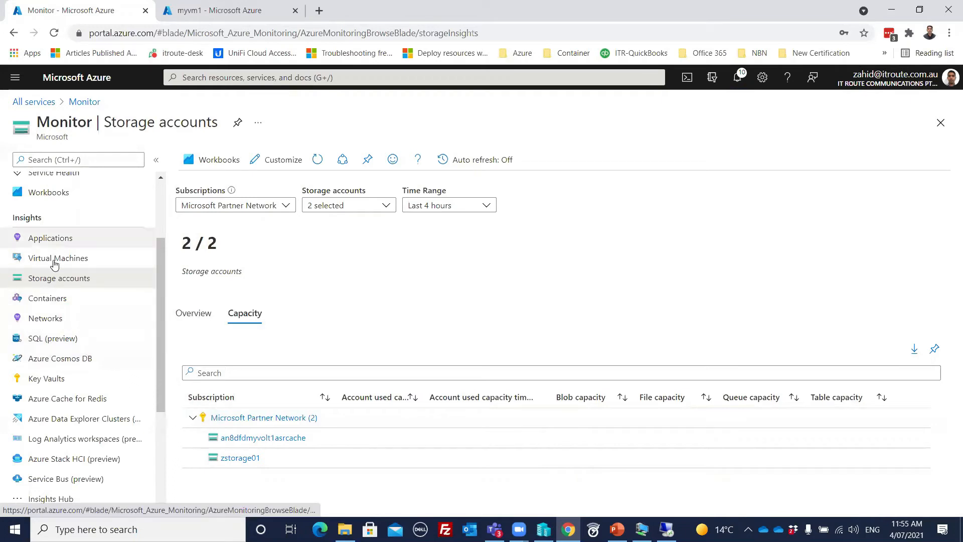
scroll(104, 355, down, 1)
scroll(104, 355, down, 1)
scroll(103, 355, up, 3)
click(70, 263)
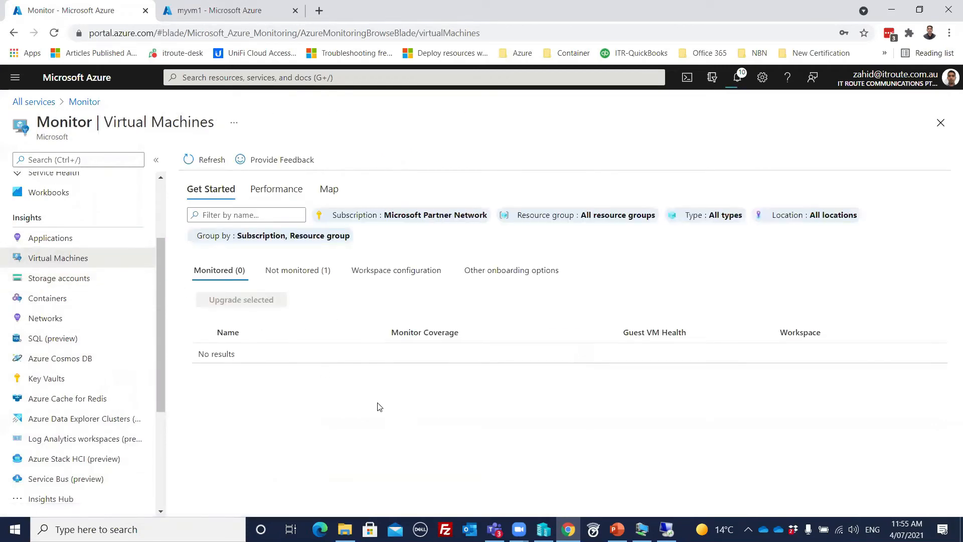
click(281, 190)
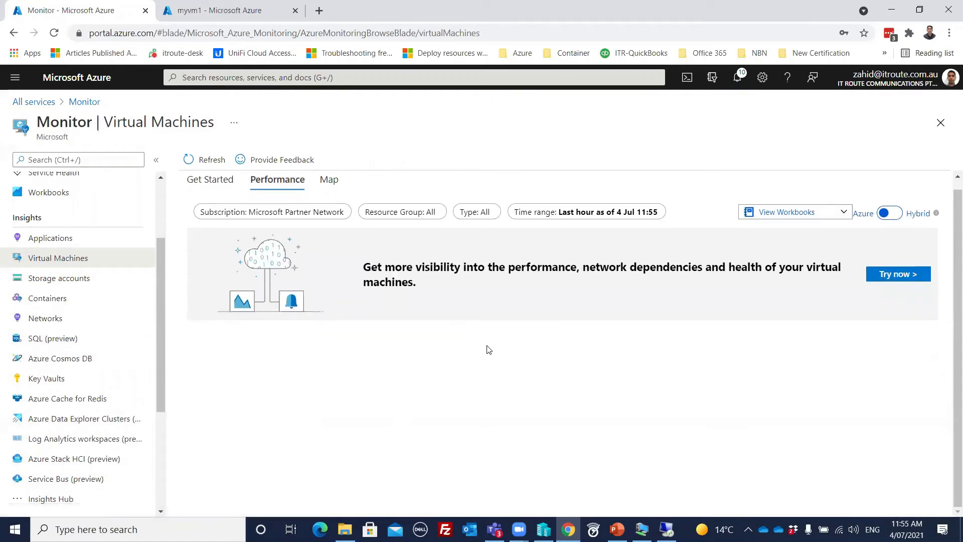
click(327, 195)
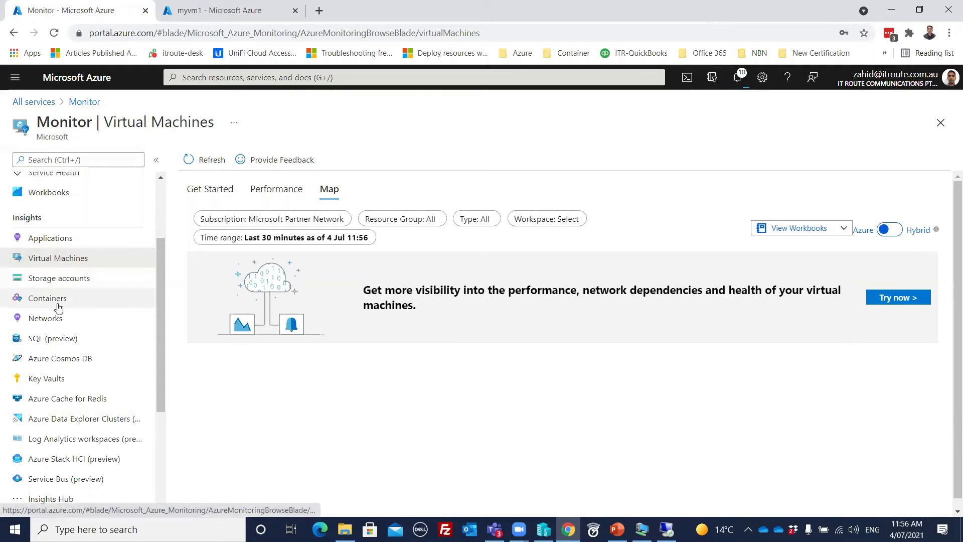
- In Networks insights, check Connectivity and Traffic, then open myvm1-nsg from the East US(1) tile
click(57, 320)
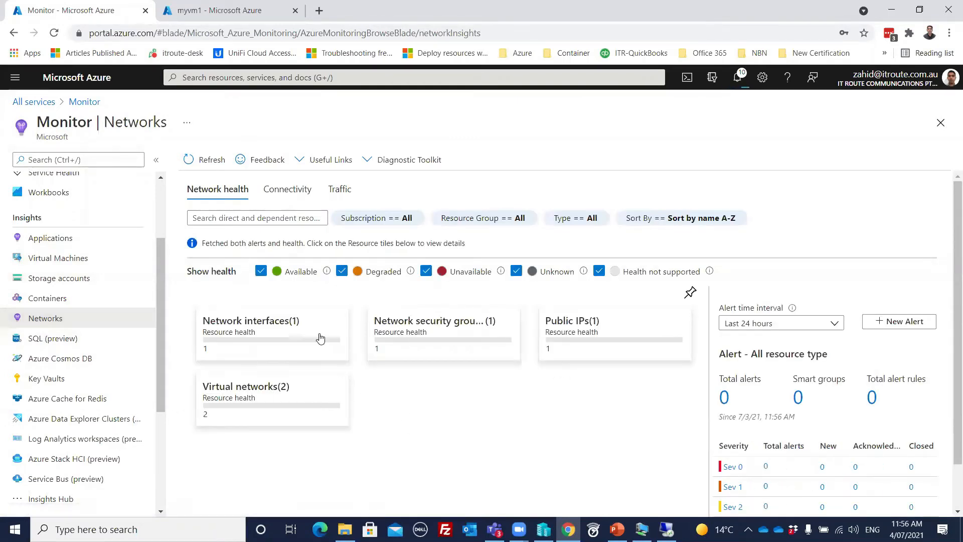
click(285, 191)
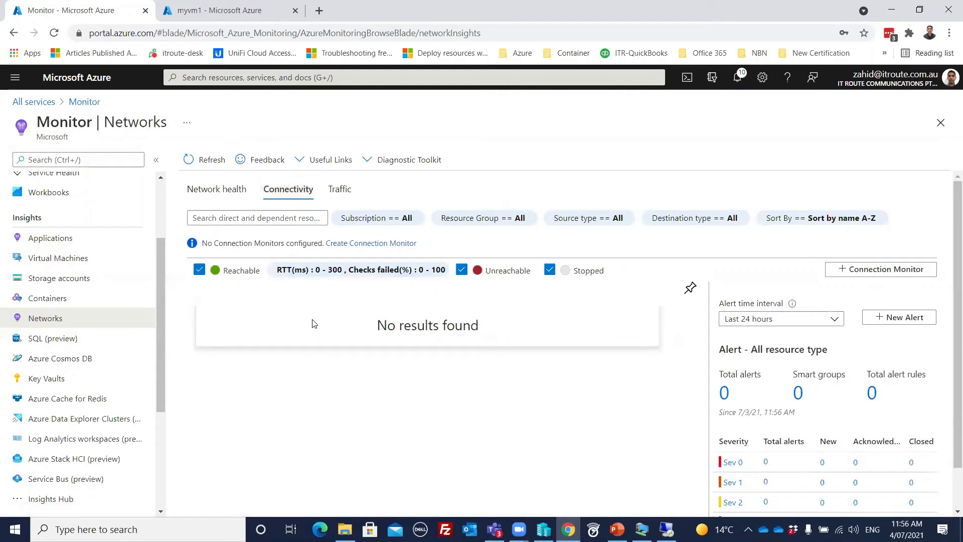
click(339, 189)
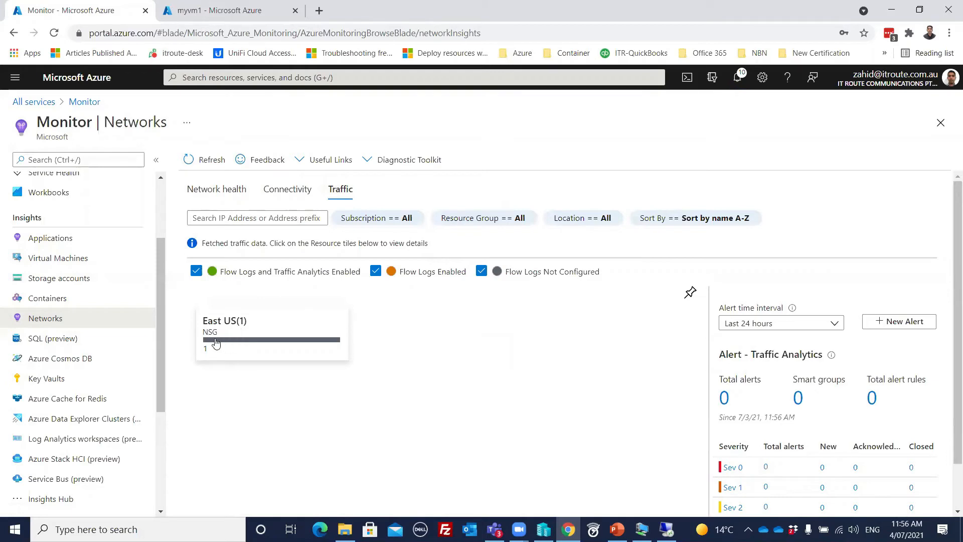
click(244, 341)
scroll(286, 348, down, 4)
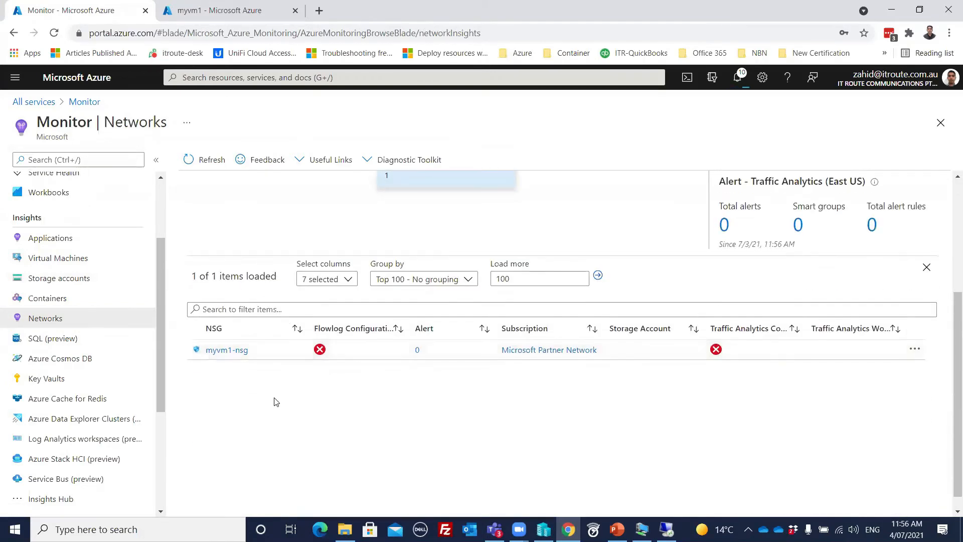
click(227, 351)
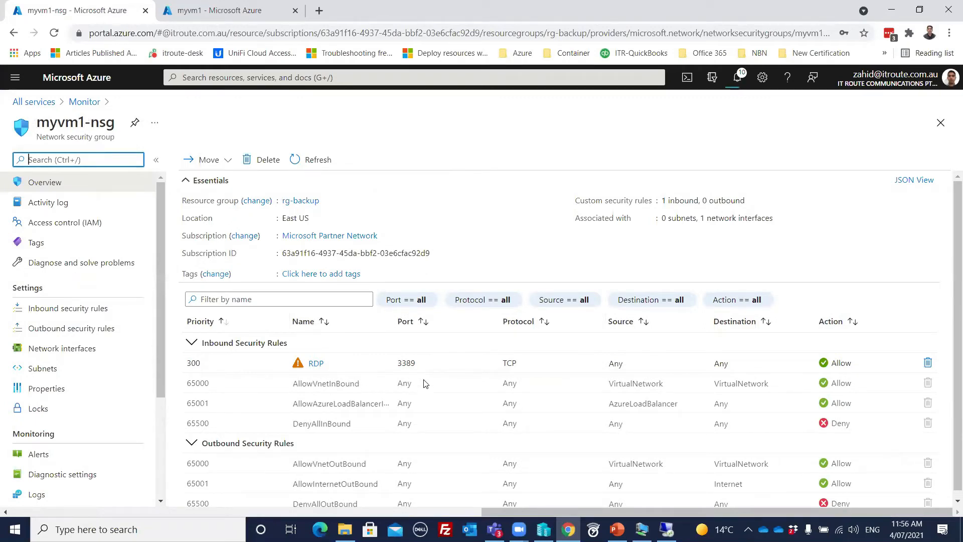
- Review myvm1-nsg's rules, including inbound RDP on TCP 3389, and return to Monitor Networks
scroll(429, 394, down, 1)
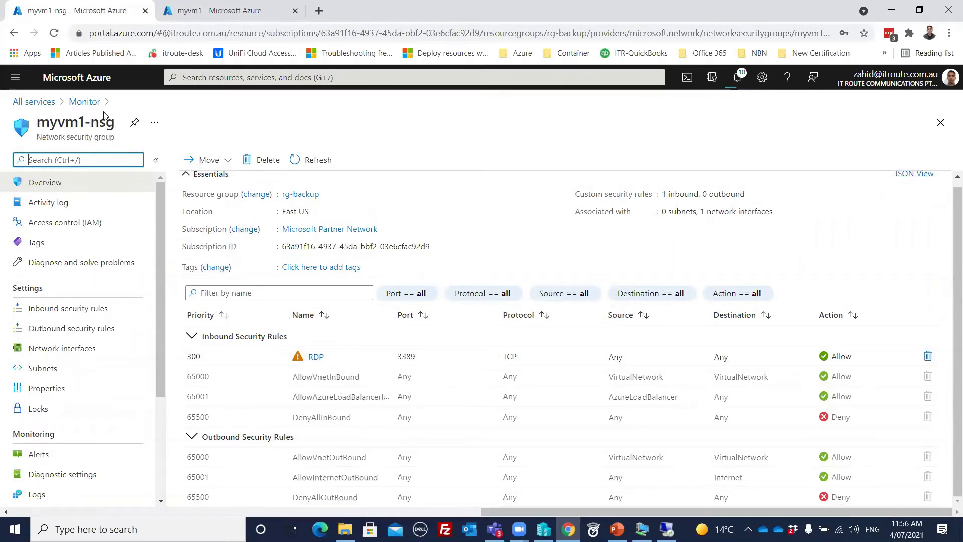
click(83, 102)
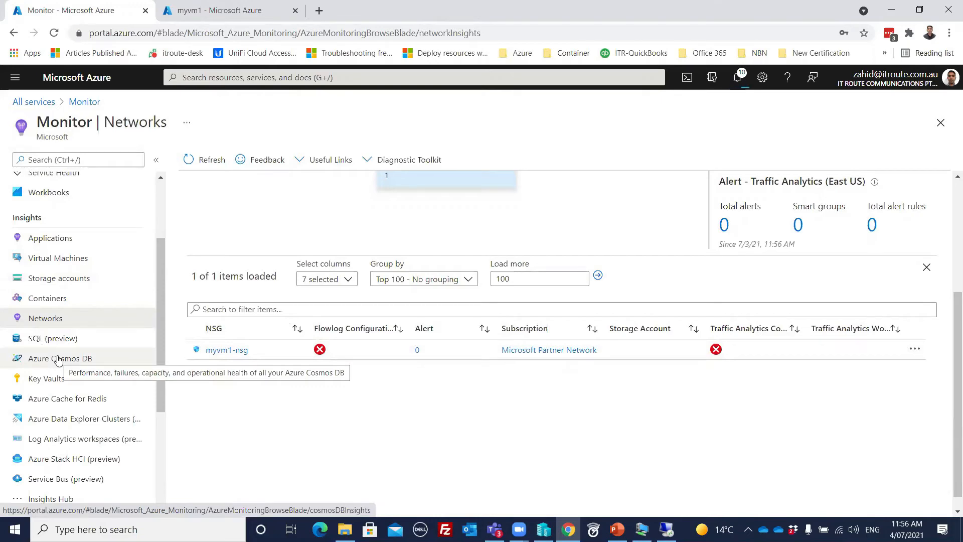
- On the myvm1 tab, view the VM's Workbooks, Insights and Alerts pages
click(156, 5)
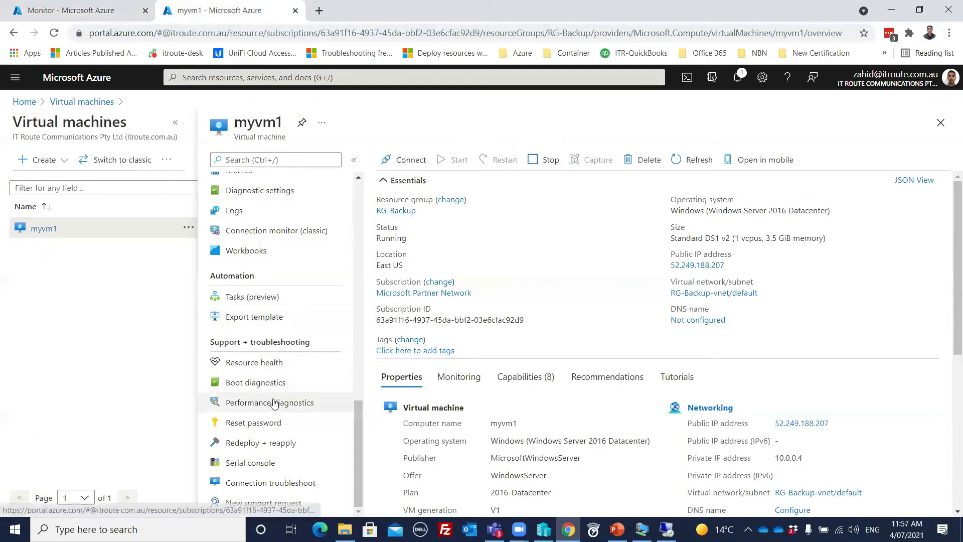
scroll(286, 388, up, 4)
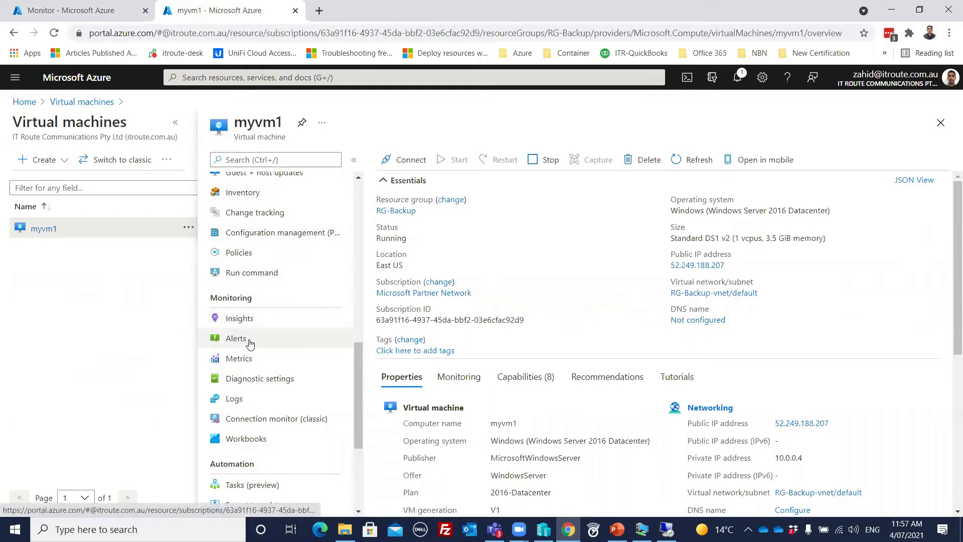
click(243, 444)
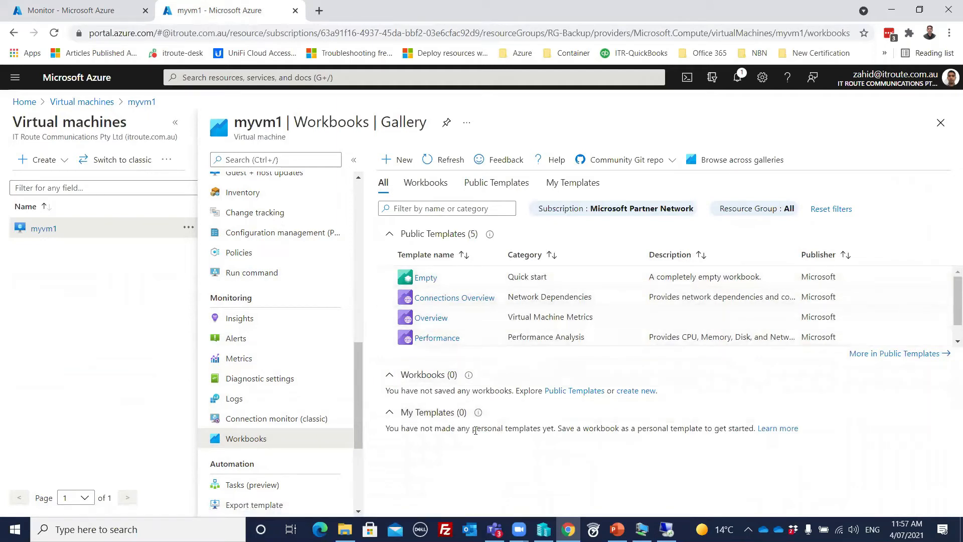
click(241, 317)
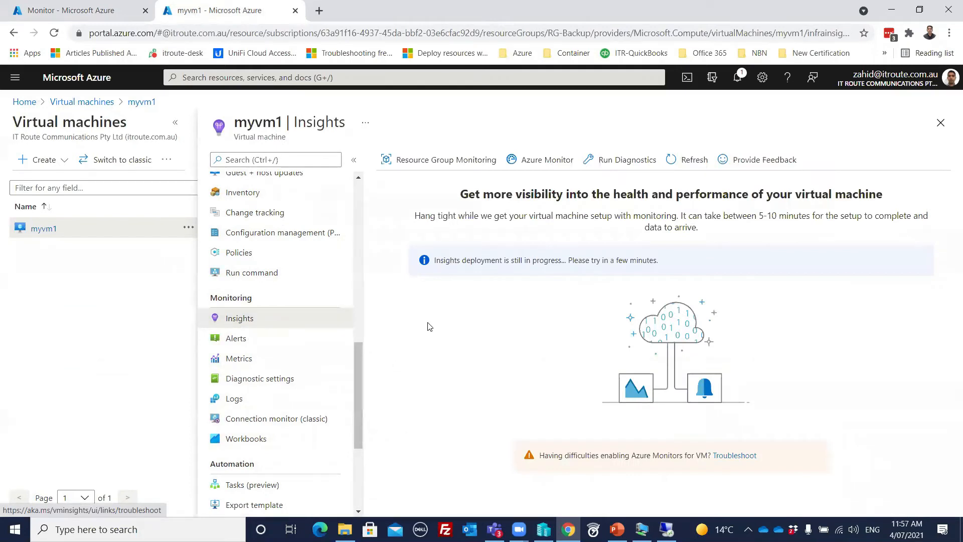
click(240, 339)
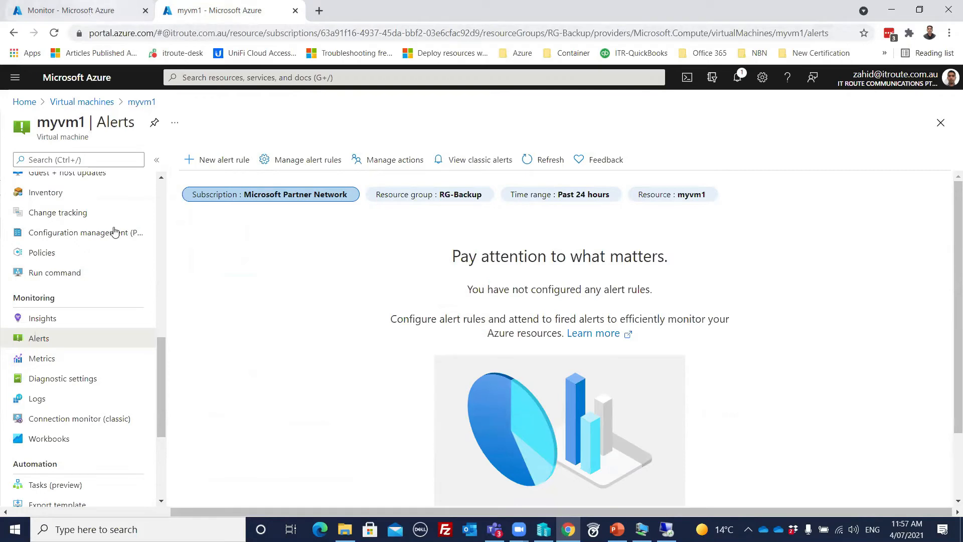
- Return to myvm1's overview, then switch back to Monitor's Networks insights tab
click(140, 101)
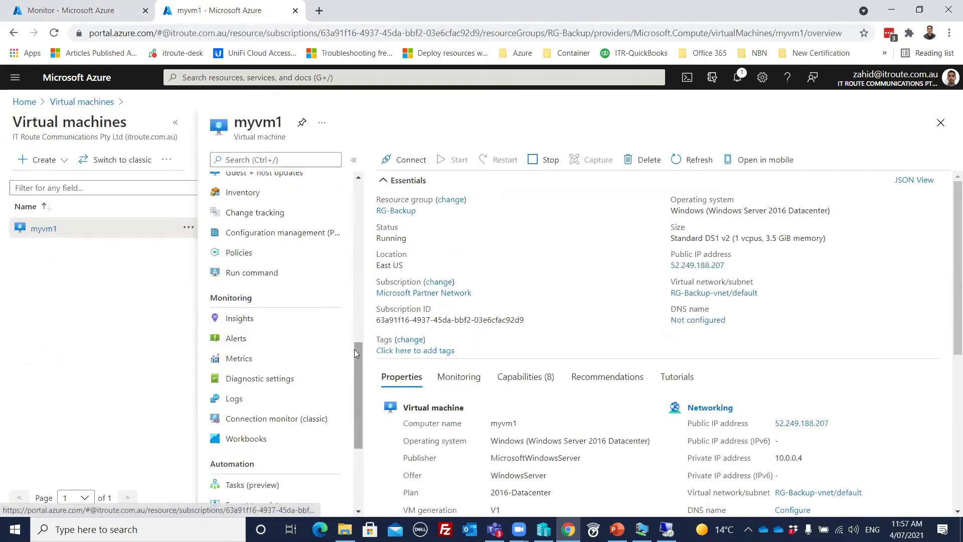
drag(355, 359, 353, 361)
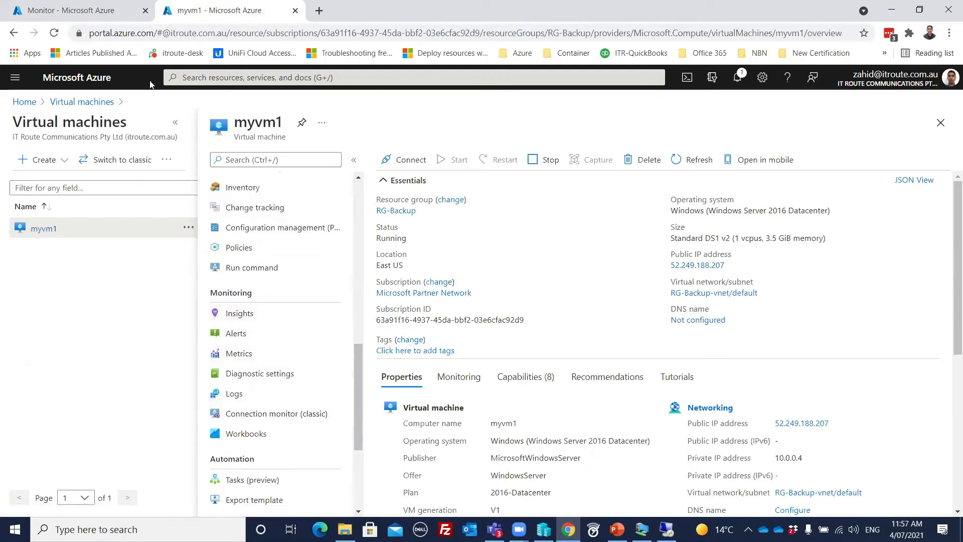
click(63, 9)
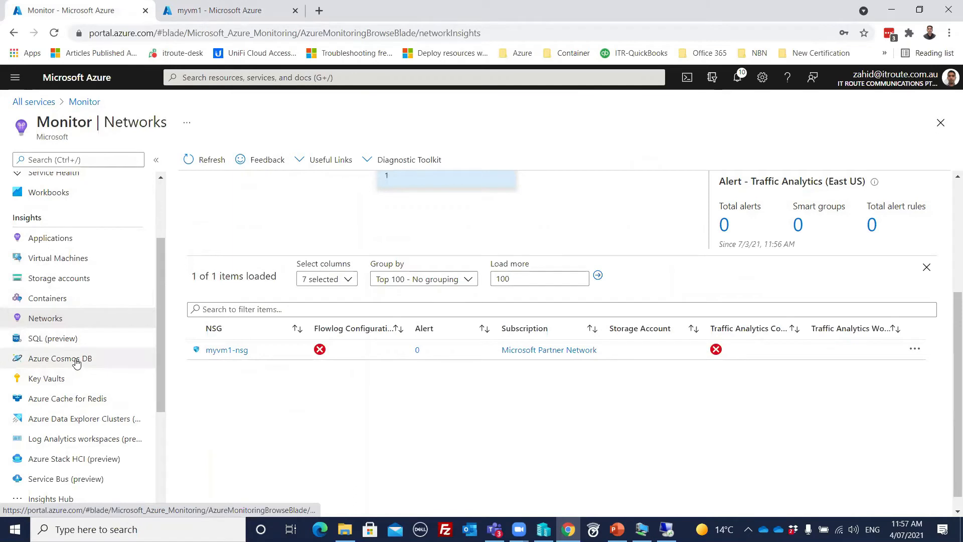
- Open Log Analytics workspaces insights showing one East US default workspace with 30-day retention
scroll(76, 341, down, 1)
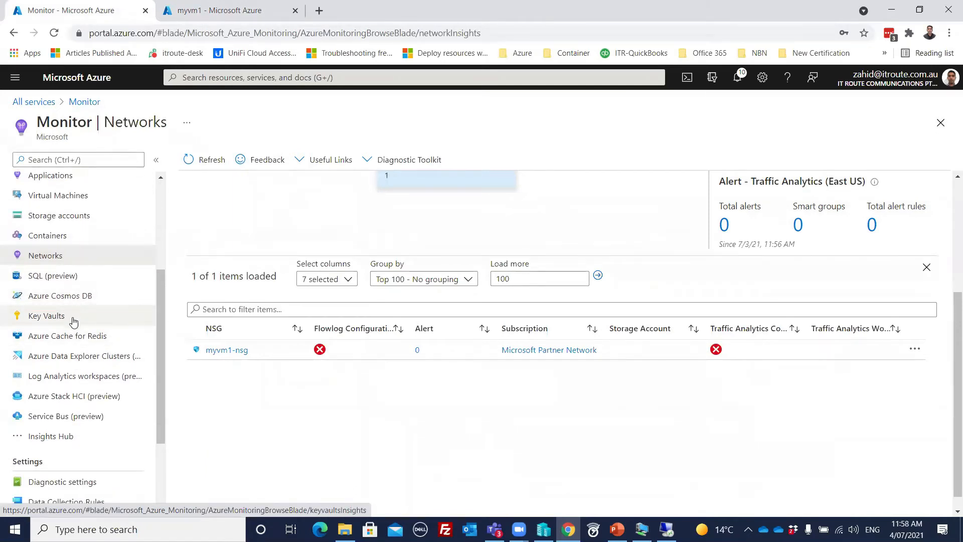
scroll(70, 326, up, 2)
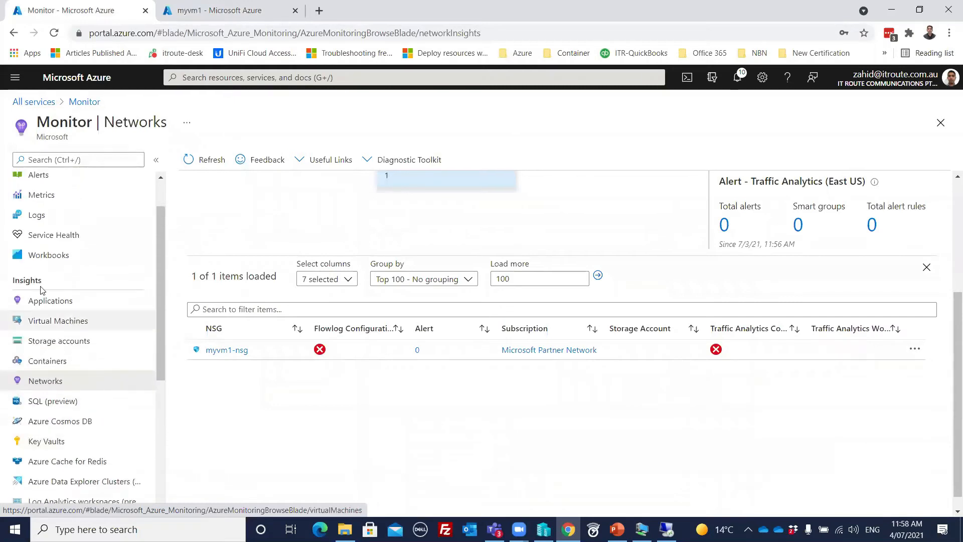
scroll(46, 289, down, 2)
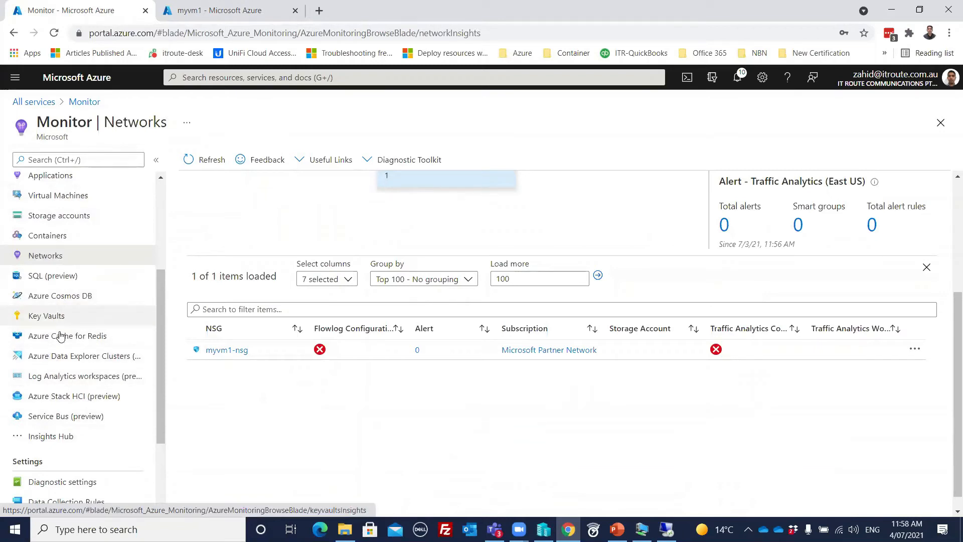
click(66, 376)
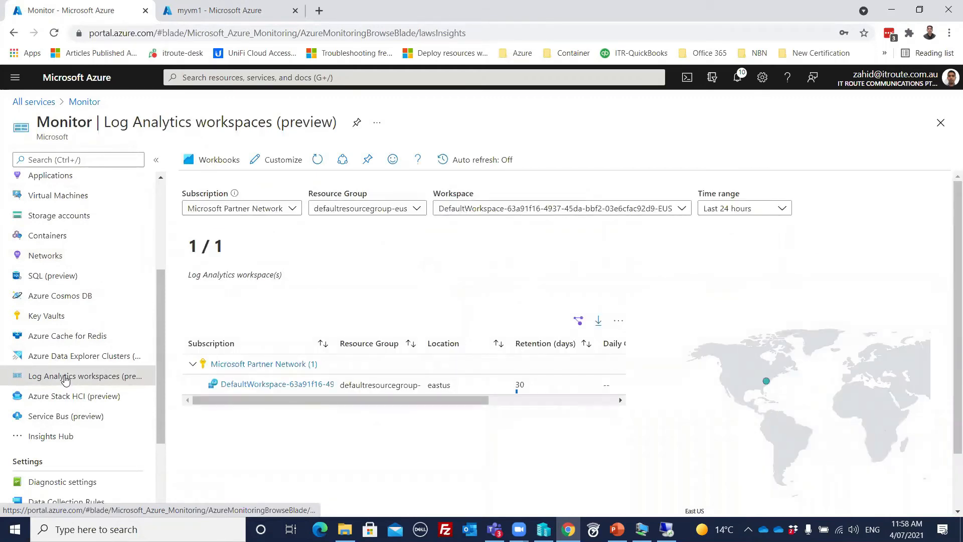
scroll(66, 375, down, 1)
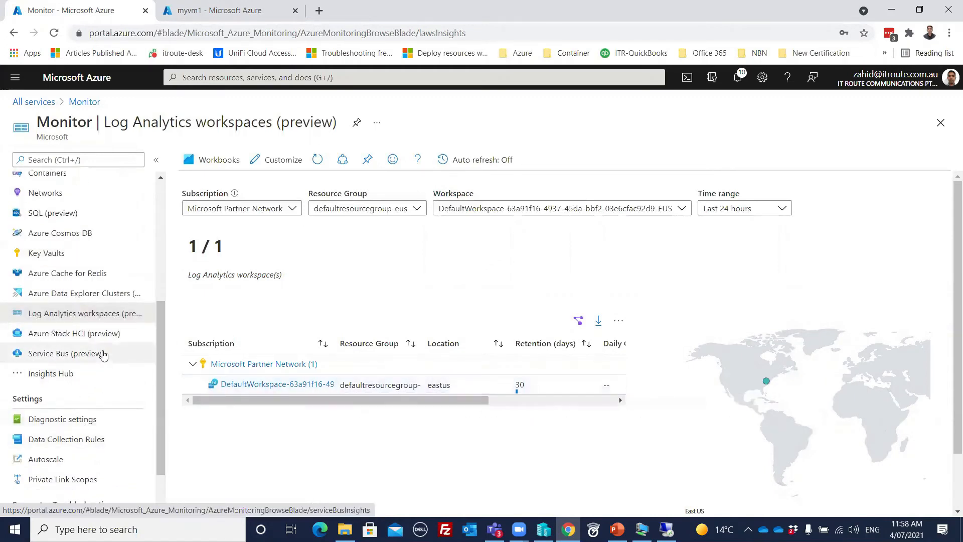
scroll(103, 354, down, 1)
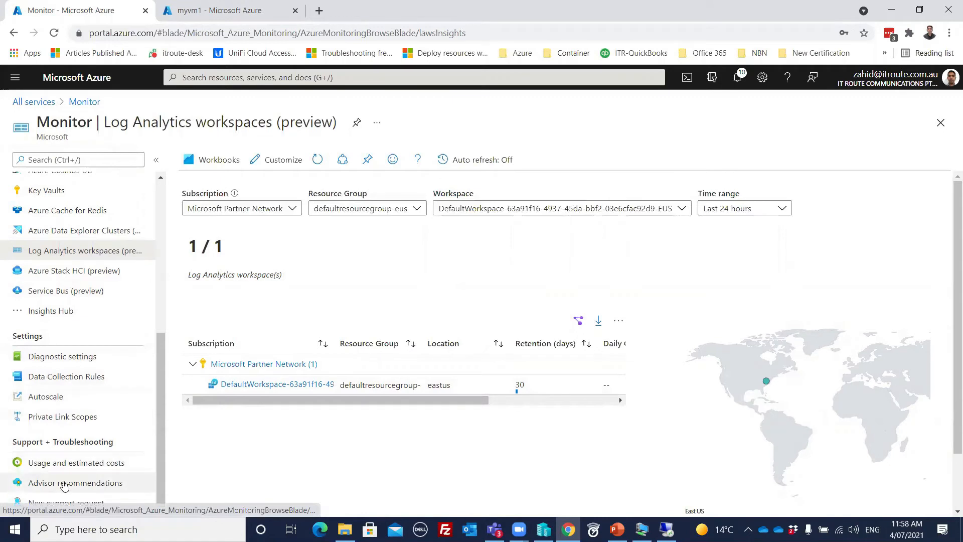
drag(160, 449, 157, 304)
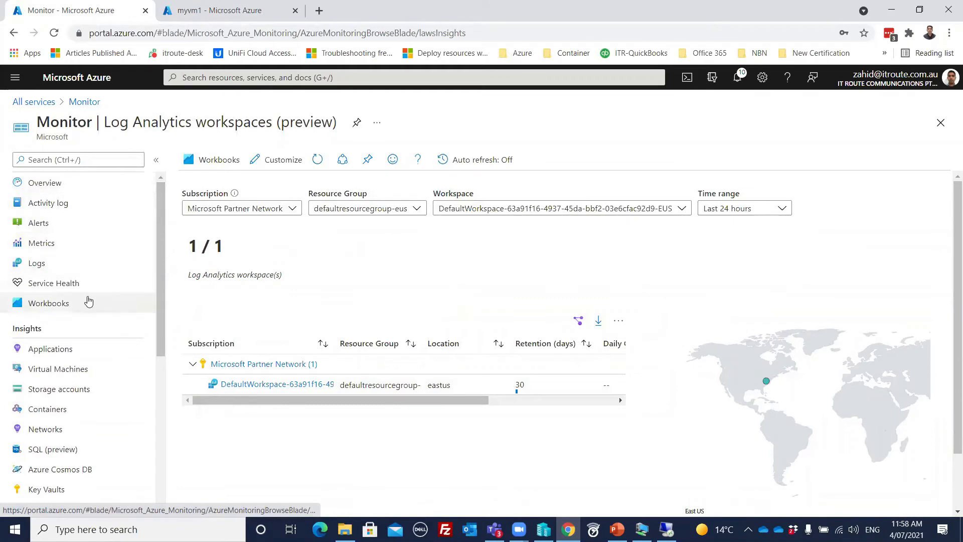
scroll(47, 281, down, 3)
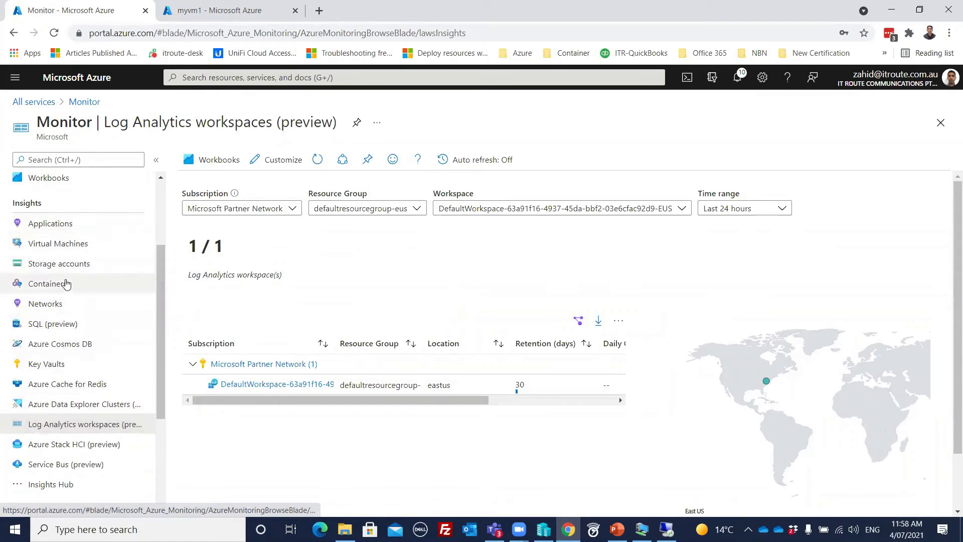
- Open zstorage01 from Storage accounts insights, review it, and return to the 2-account list
click(60, 265)
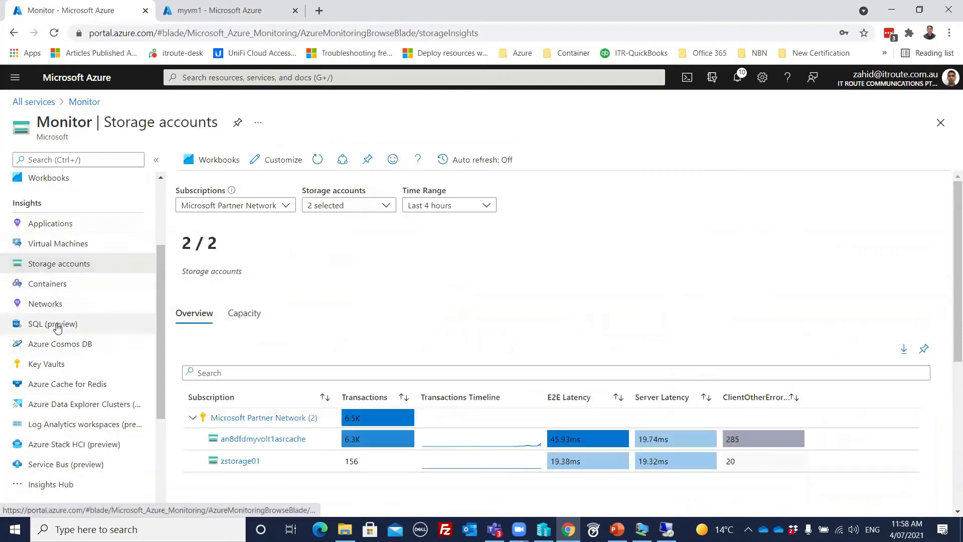
click(241, 460)
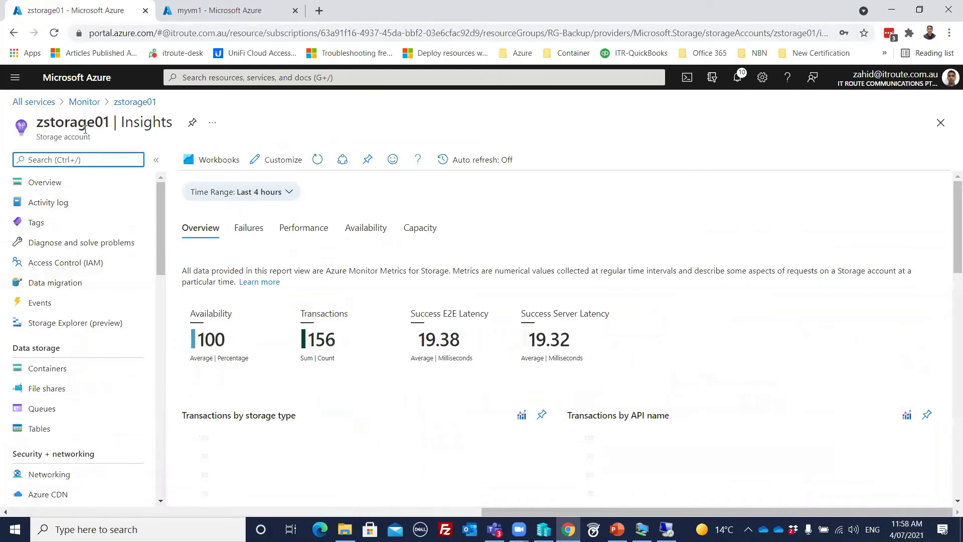
scroll(89, 281, down, 10)
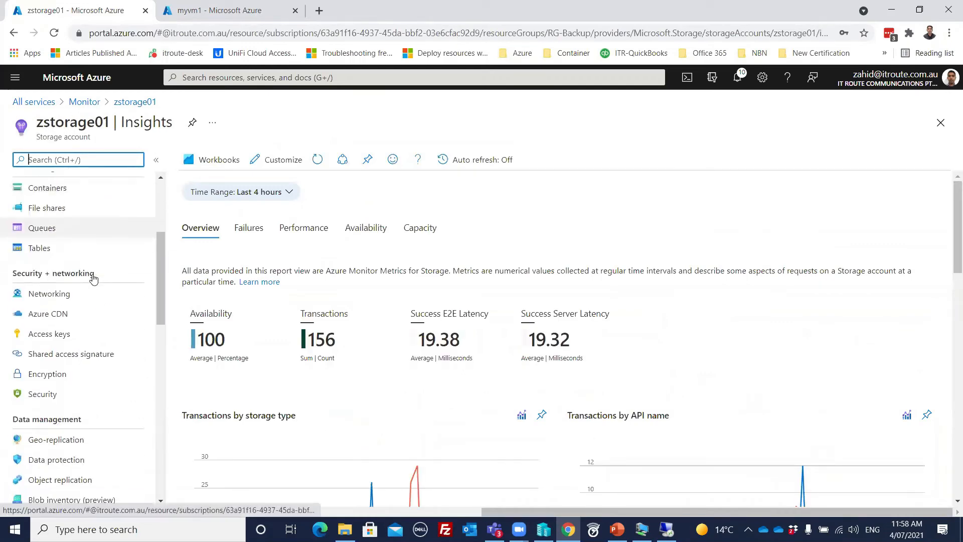
scroll(89, 285, down, 3)
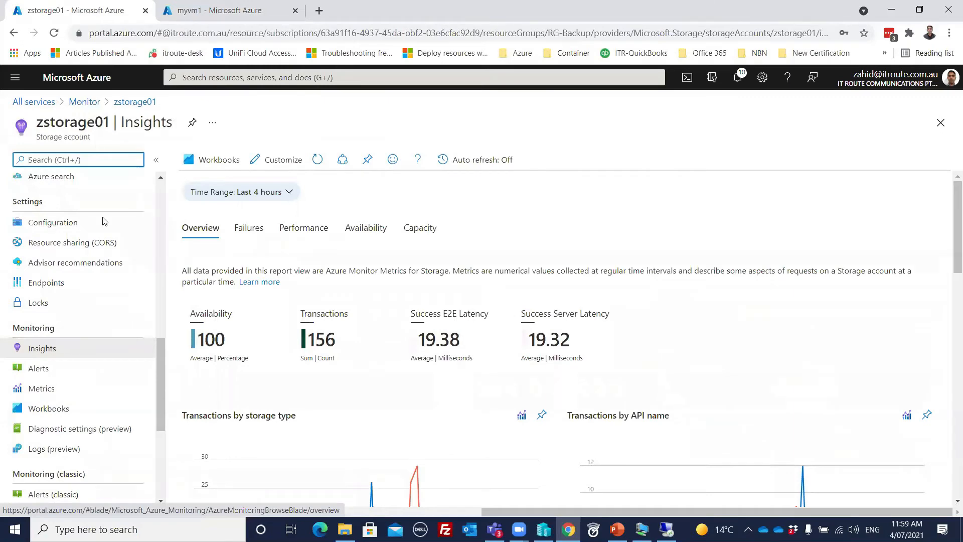
click(80, 102)
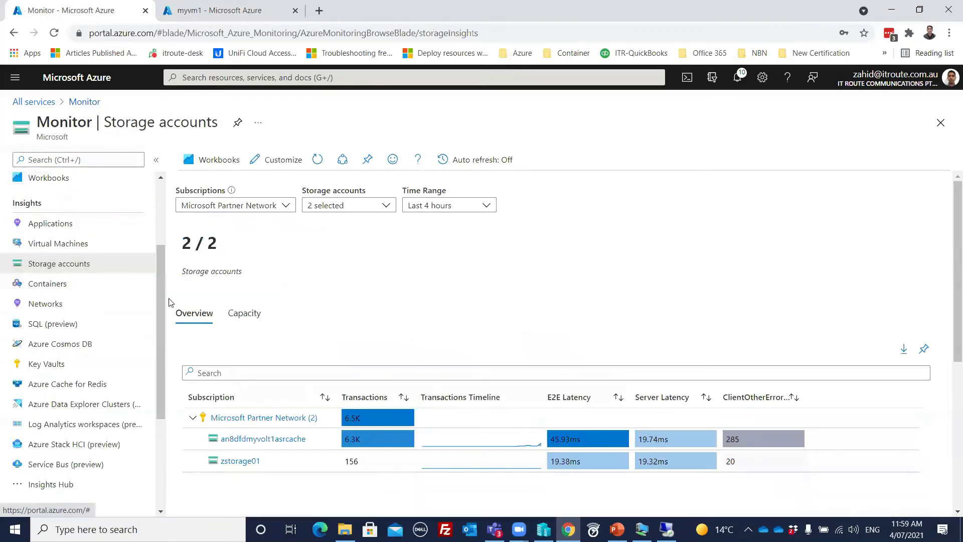
drag(161, 294, 161, 208)
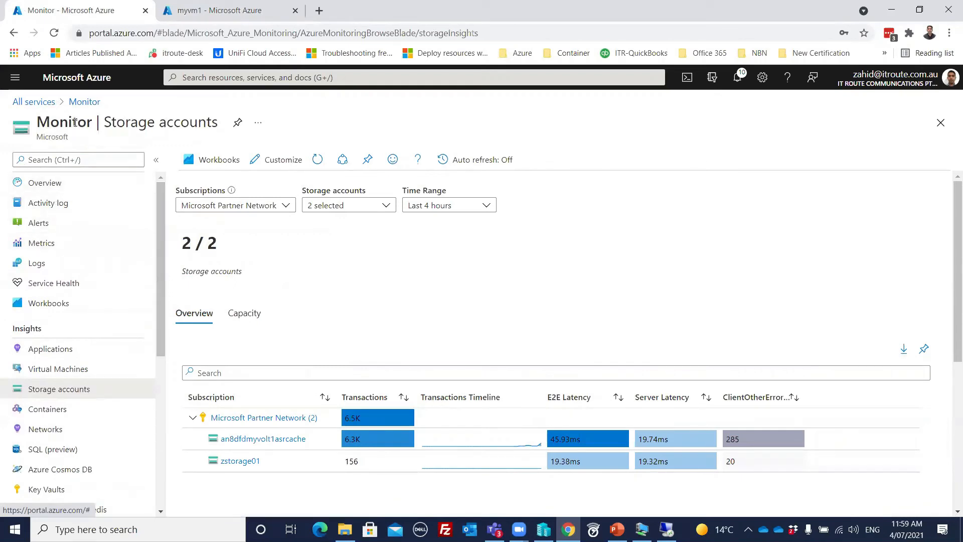
- Search 'log any', open Log Analytics workspaces and start creating a new workspace
click(255, 78)
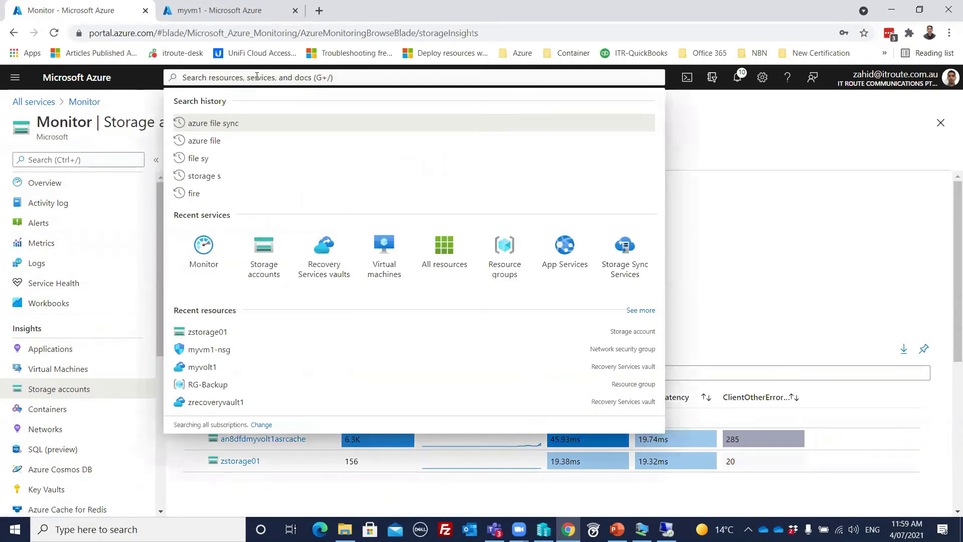
text(log any)
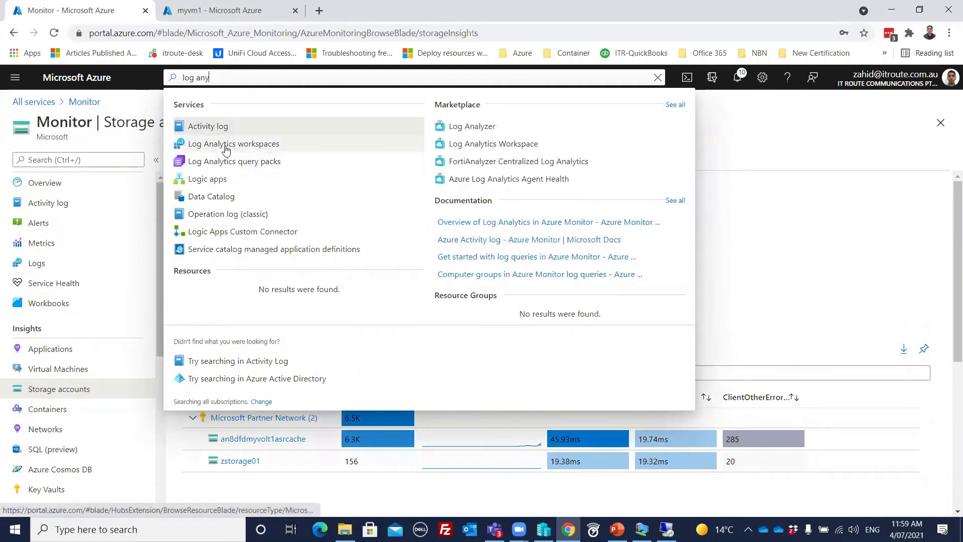
click(227, 146)
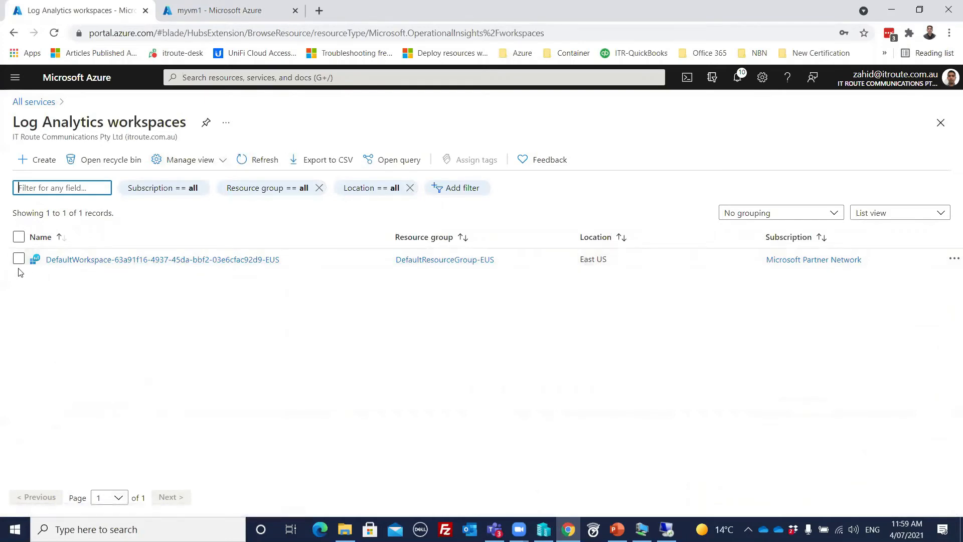
click(29, 160)
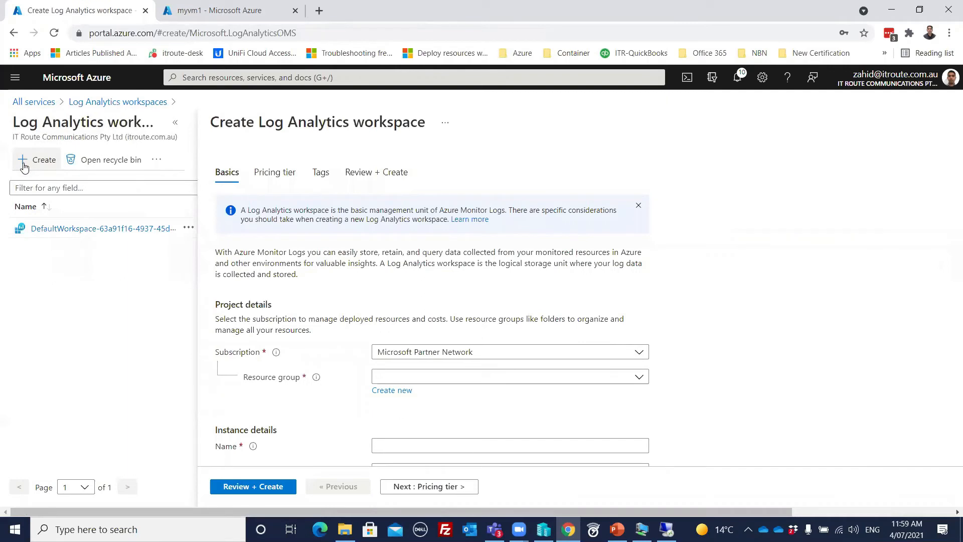
- Set resource group RG-Backup, name myloganalytics1 and region East US for the workspace
scroll(331, 328, down, 1)
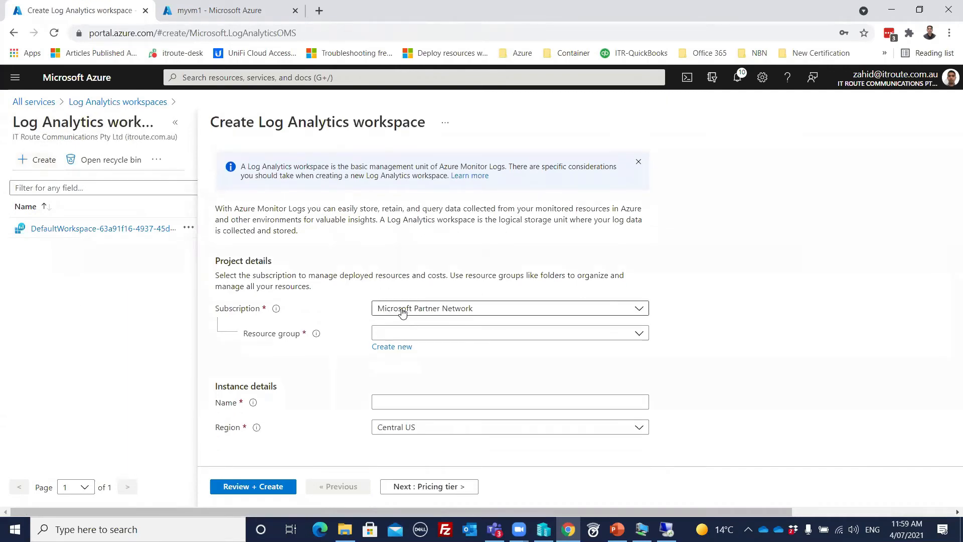
click(392, 335)
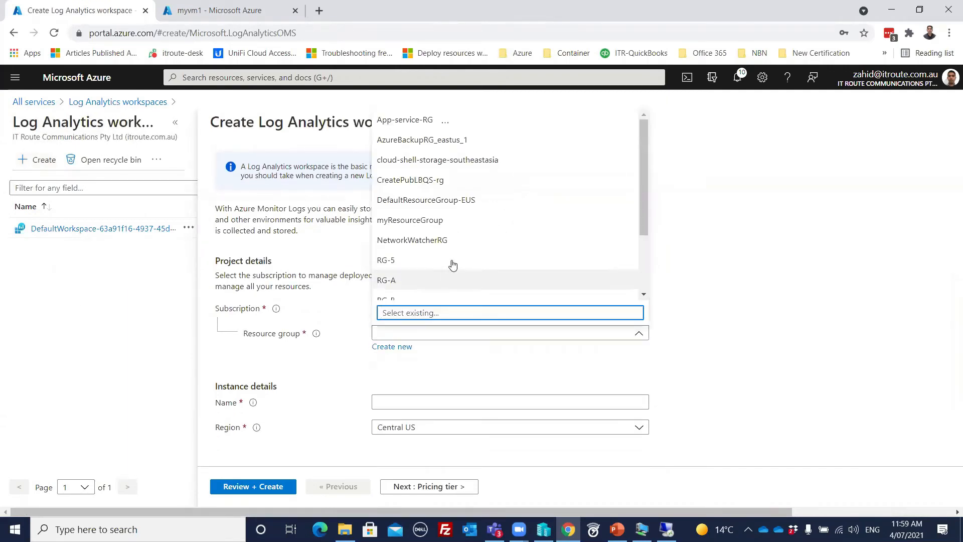
scroll(479, 261, down, 2)
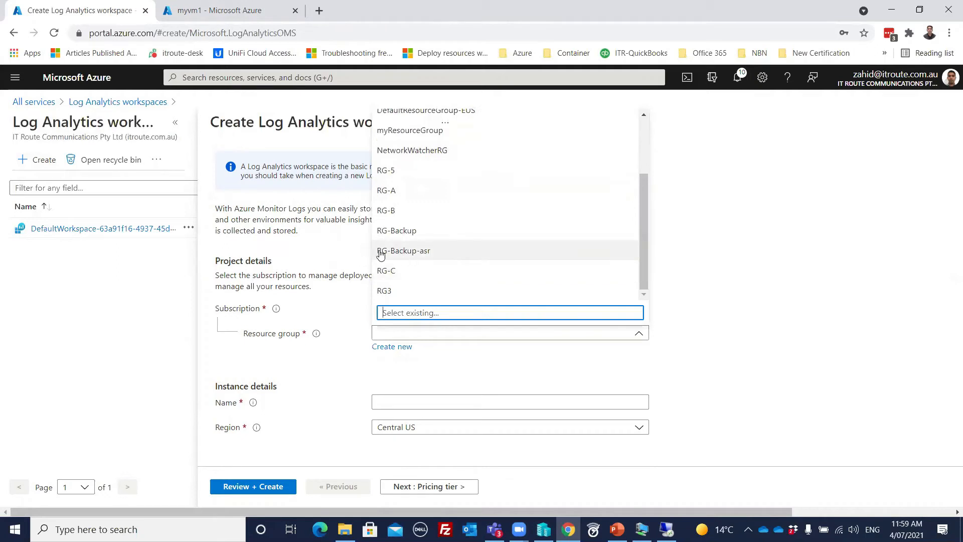
click(383, 232)
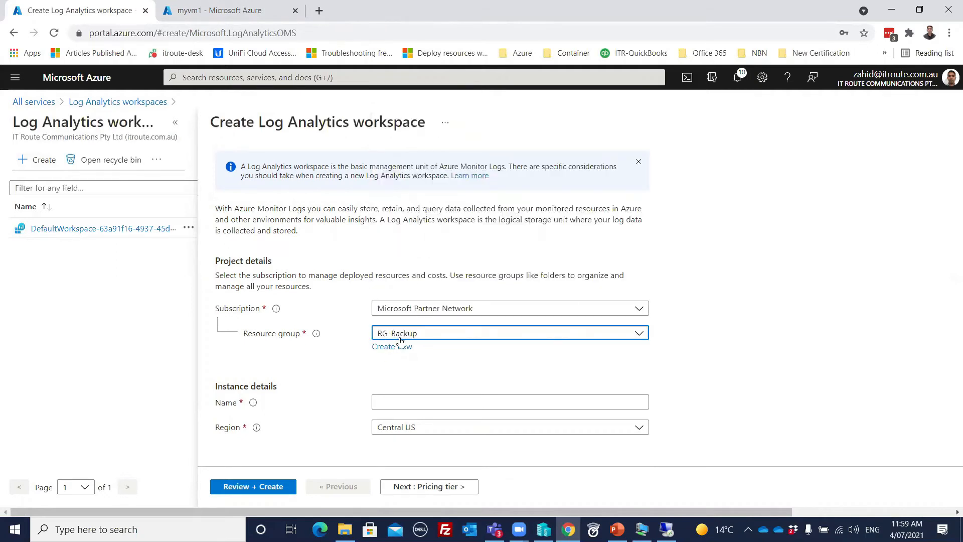
click(392, 397)
text(myloganalytics1)
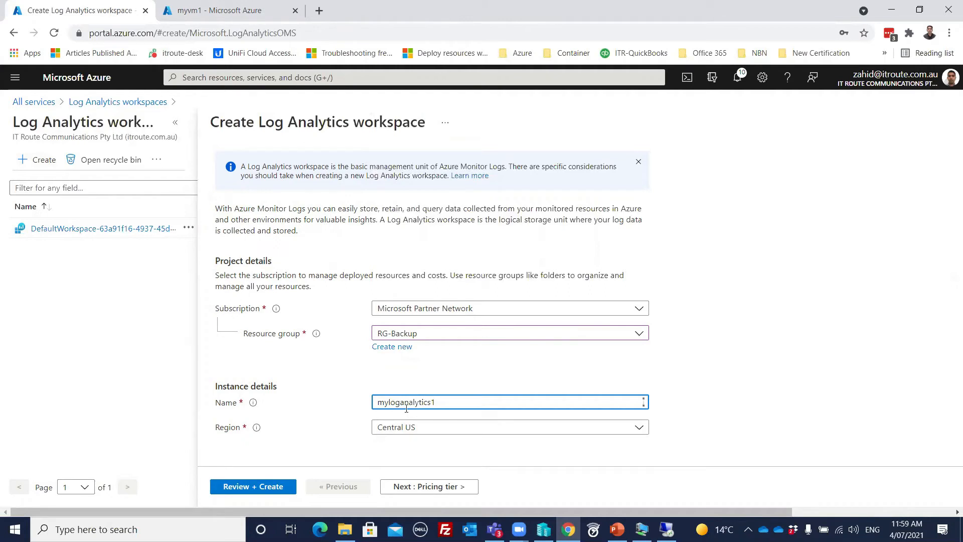
click(435, 428)
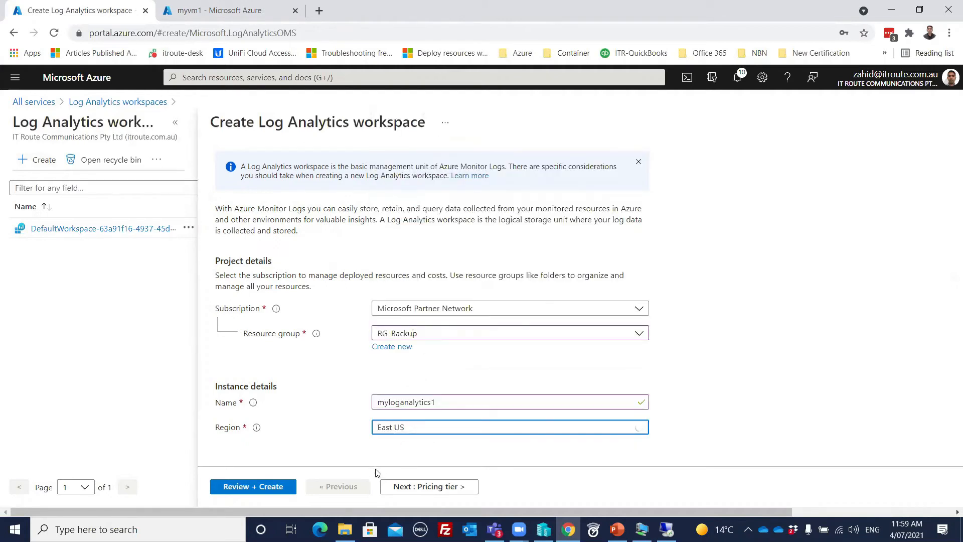
- Move past the Pricing tier and Tags pages, then review and create the workspace
click(426, 490)
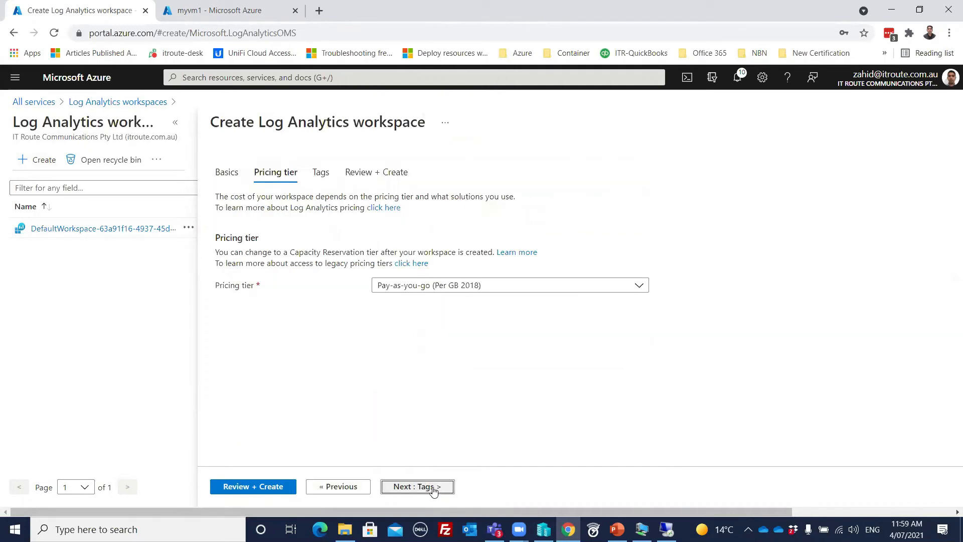
click(434, 490)
click(432, 490)
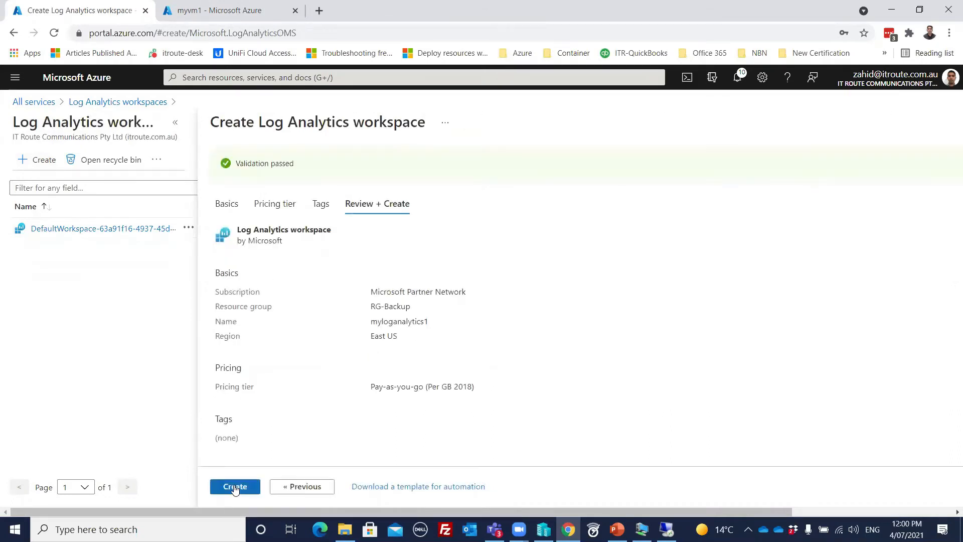
click(234, 488)
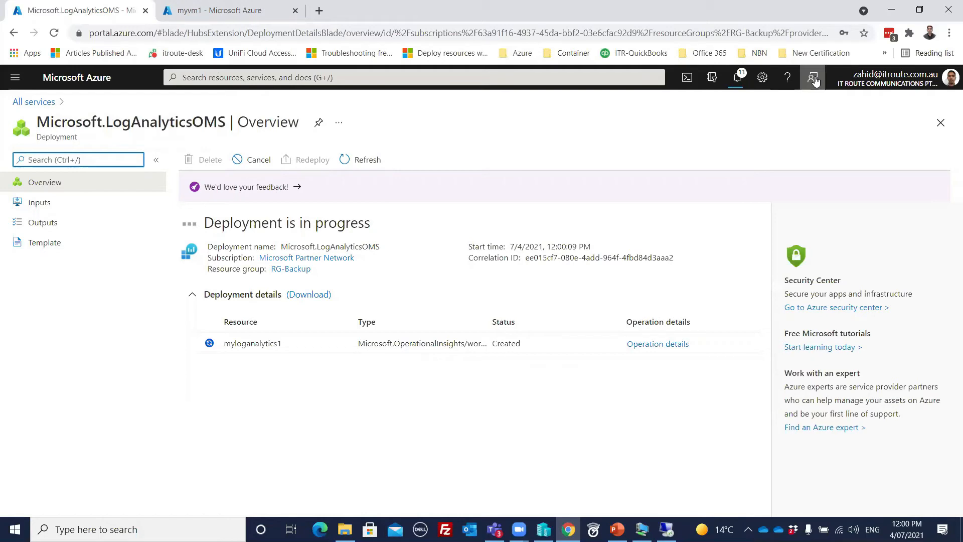
- Open the new myloganalytics1 workspace and scroll its menu to the Workspace Data Sources section
click(253, 345)
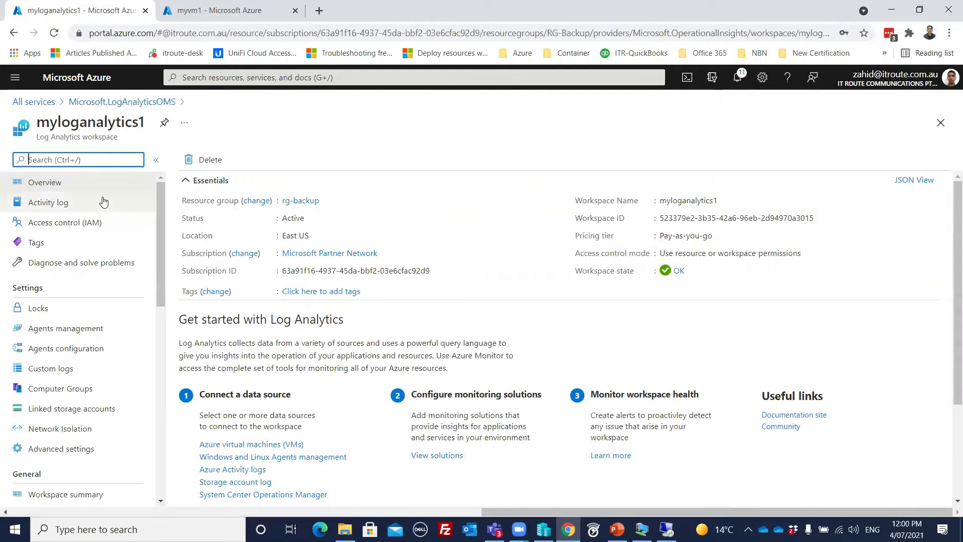
drag(157, 214, 160, 237)
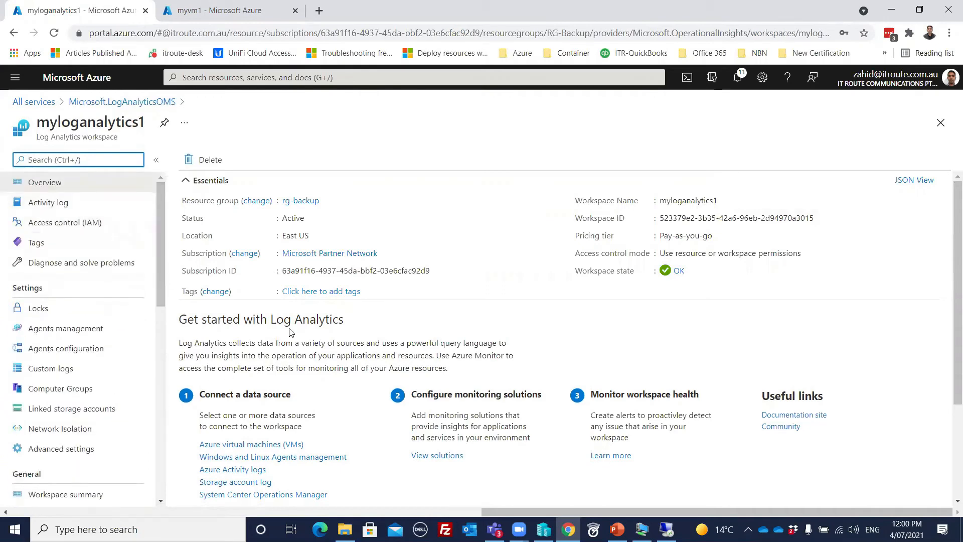
scroll(235, 347, down, 1)
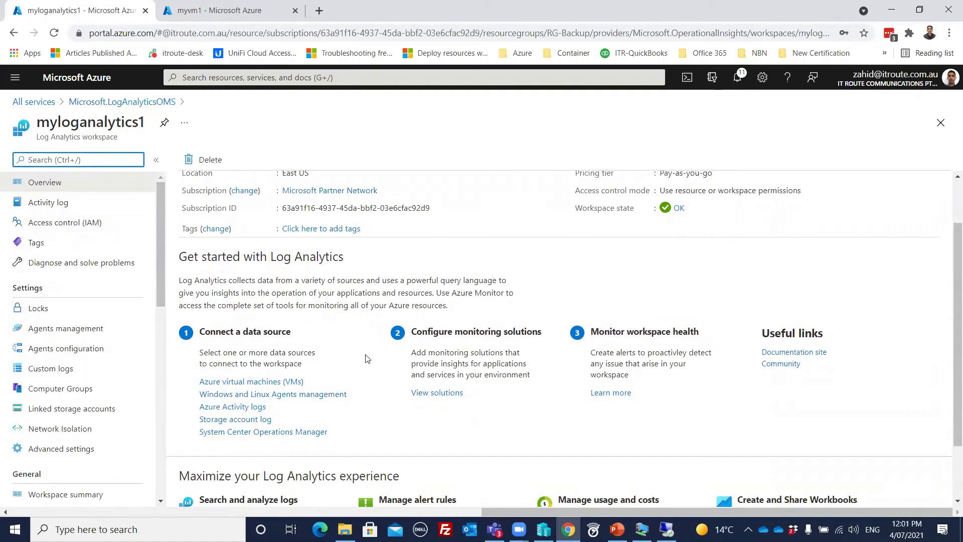
scroll(329, 341, down, 1)
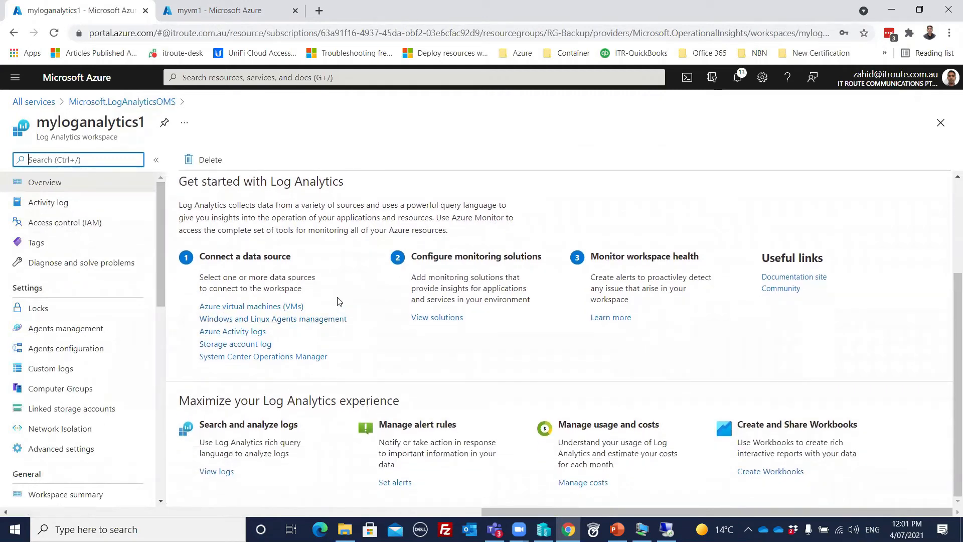
scroll(337, 301, up, 2)
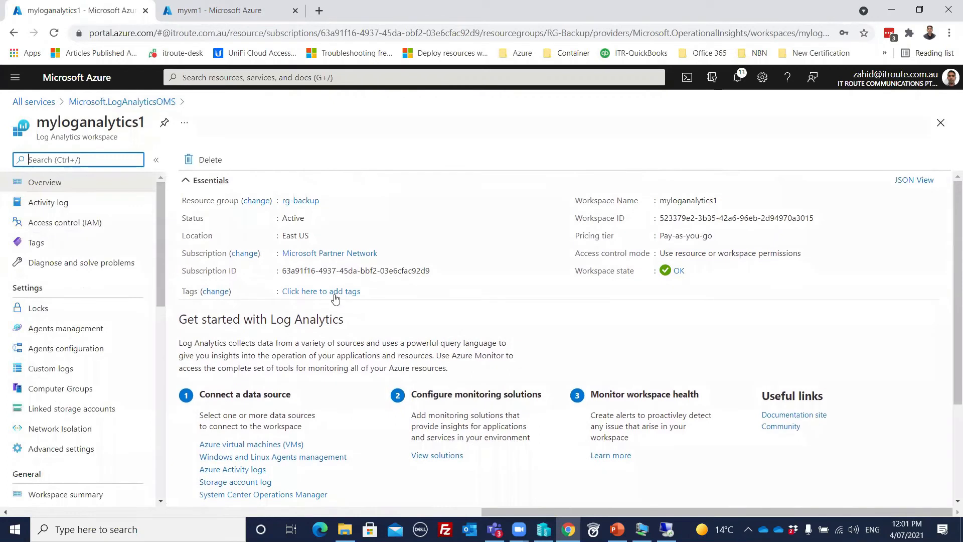
scroll(112, 282, down, 1)
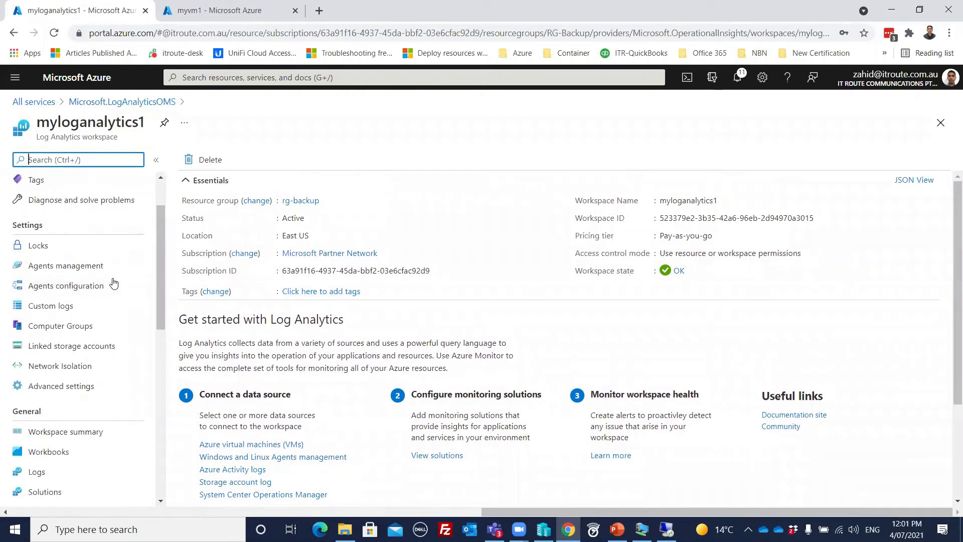
scroll(113, 283, down, 2)
scroll(114, 283, down, 3)
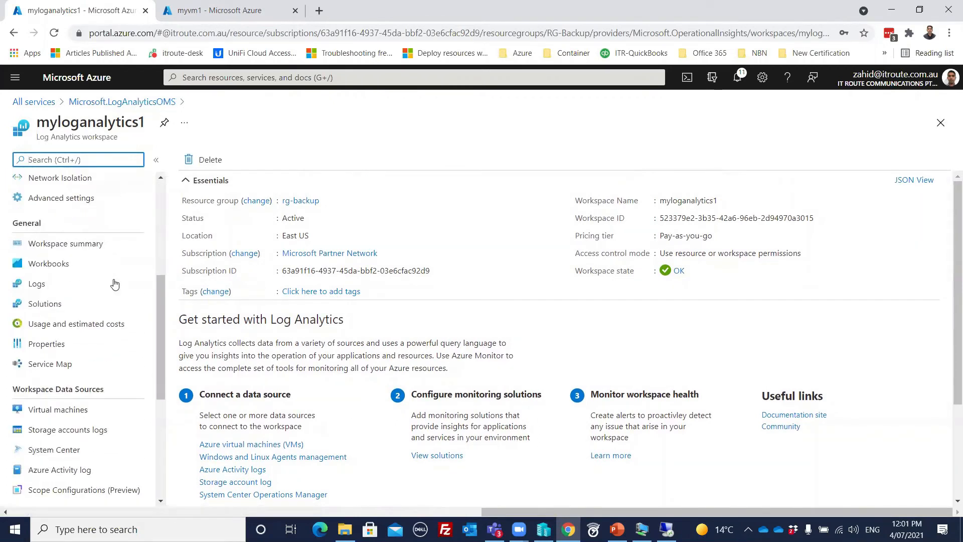
- Add zstorage01 as a Storage accounts log source with data type Events and save it
click(70, 285)
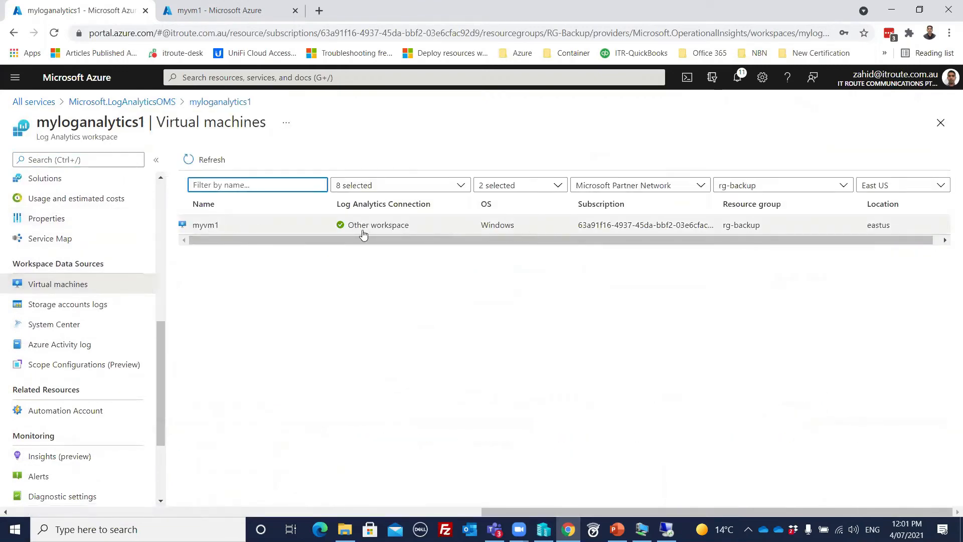
click(63, 309)
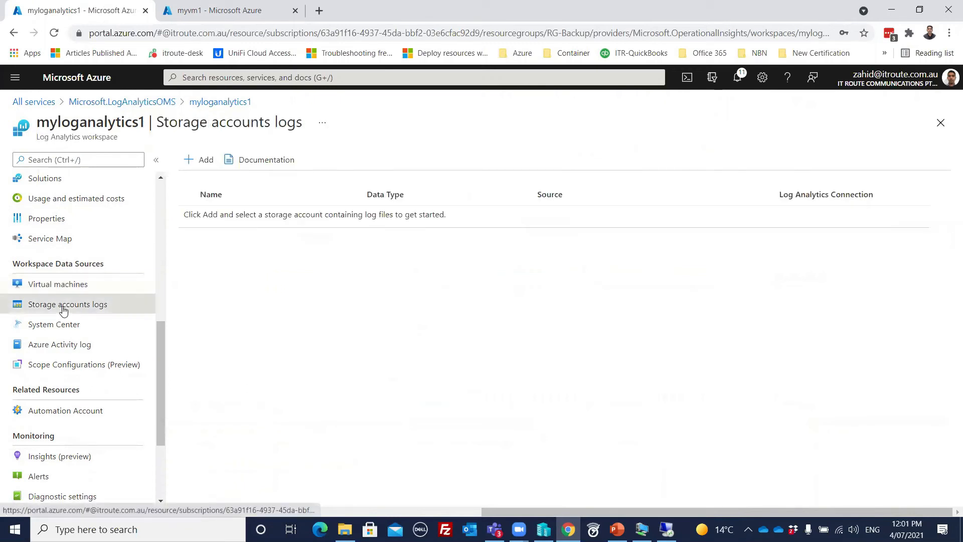
click(201, 159)
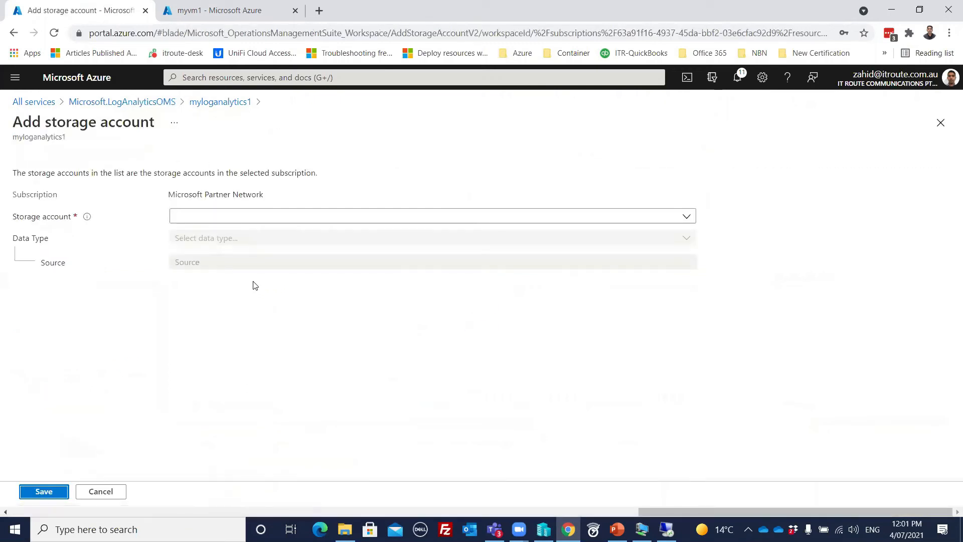
click(295, 220)
click(205, 281)
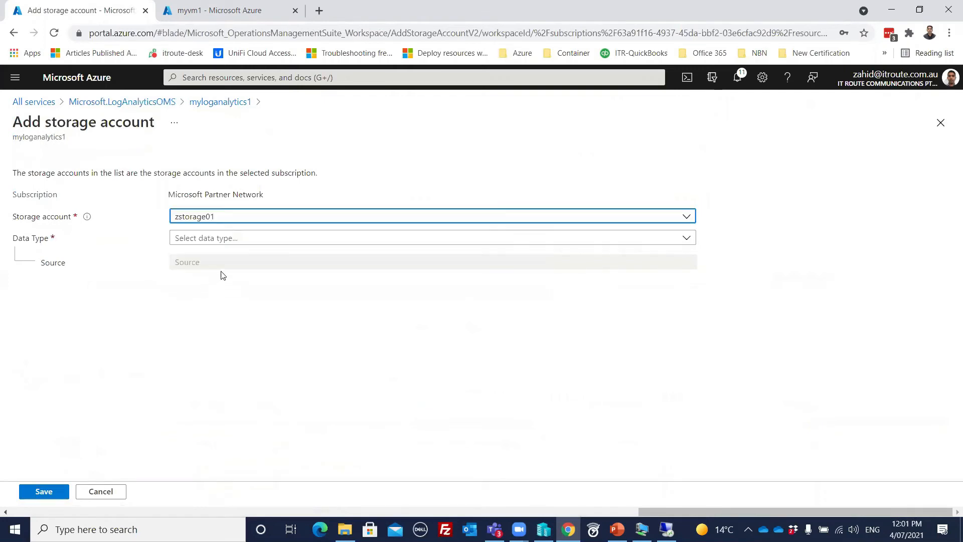
click(243, 239)
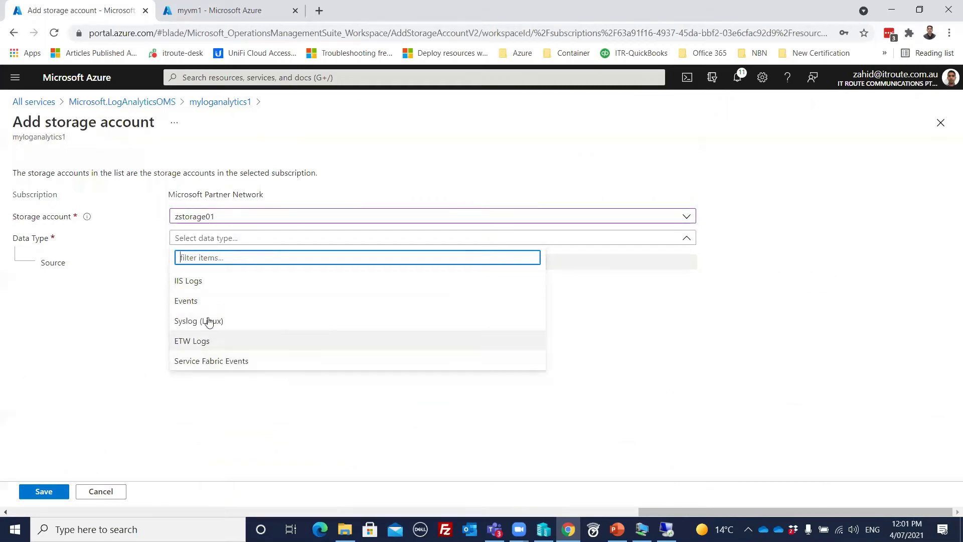
click(200, 301)
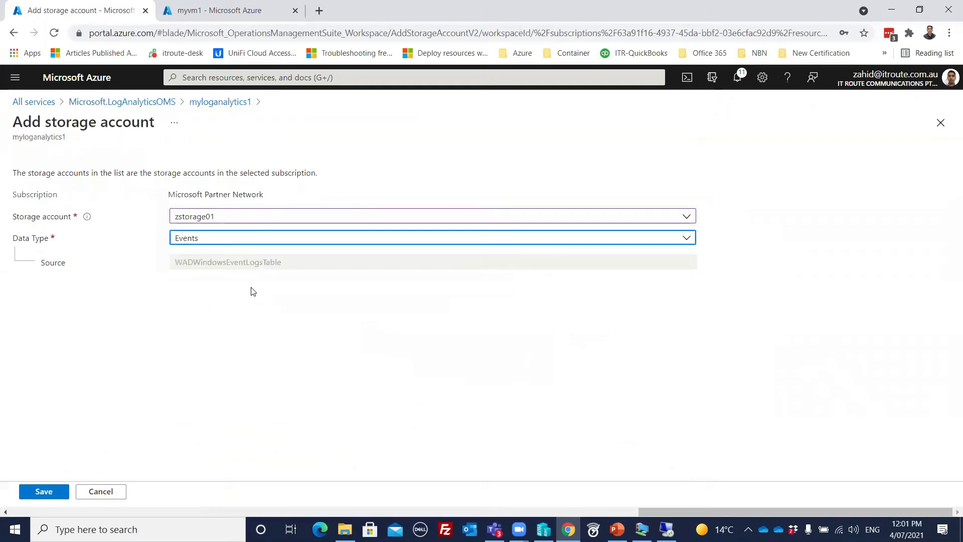
click(33, 495)
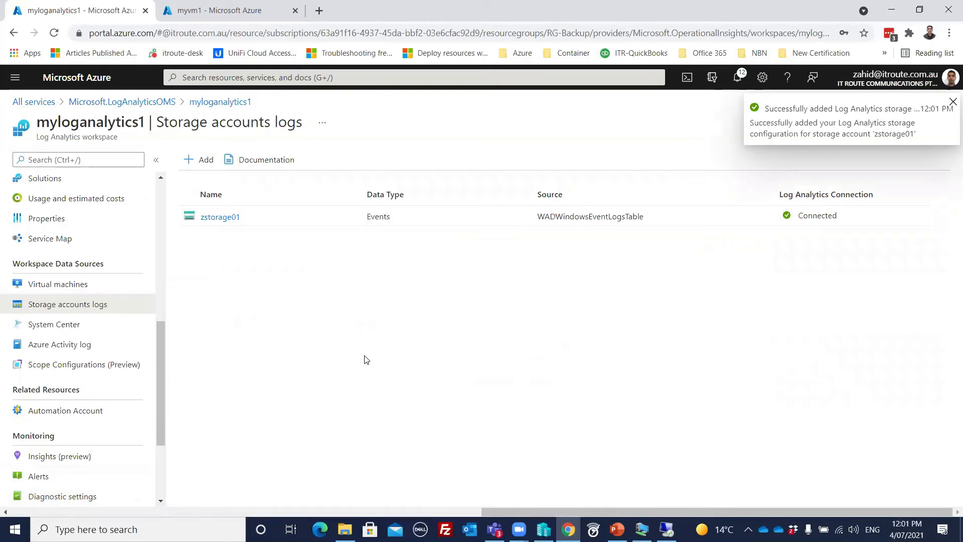
- Check myvm1's monitoring agent status, then return to the myloganalytics1 workspace Overview
click(66, 289)
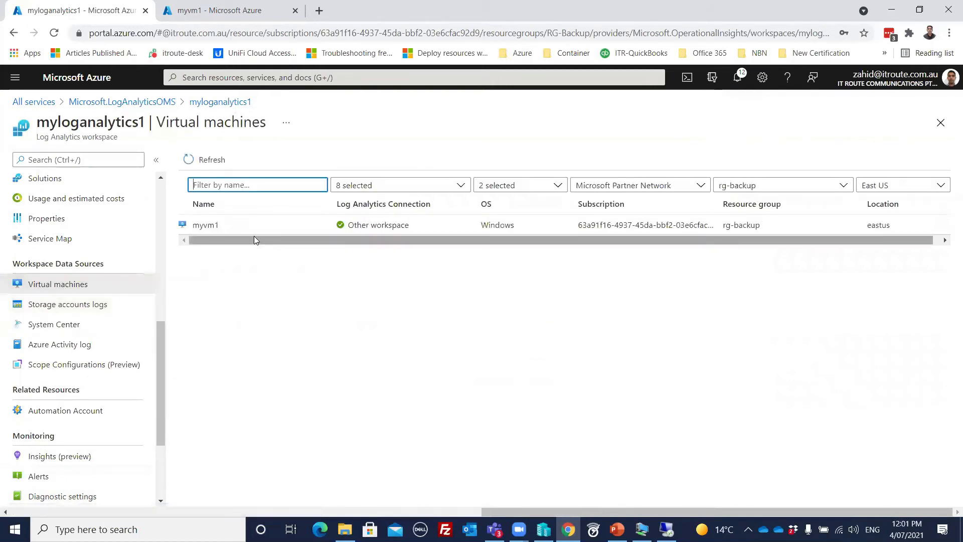
click(202, 225)
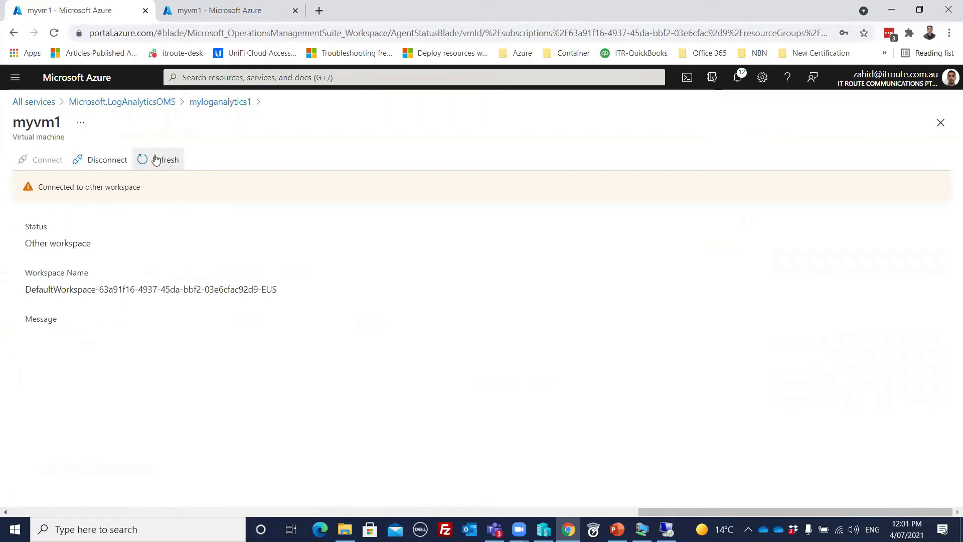
click(204, 107)
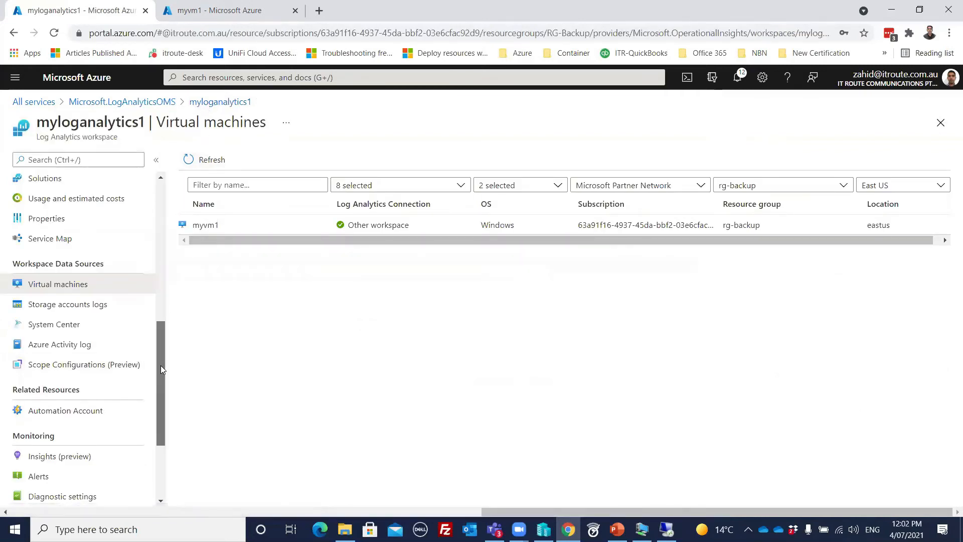
drag(161, 366, 161, 305)
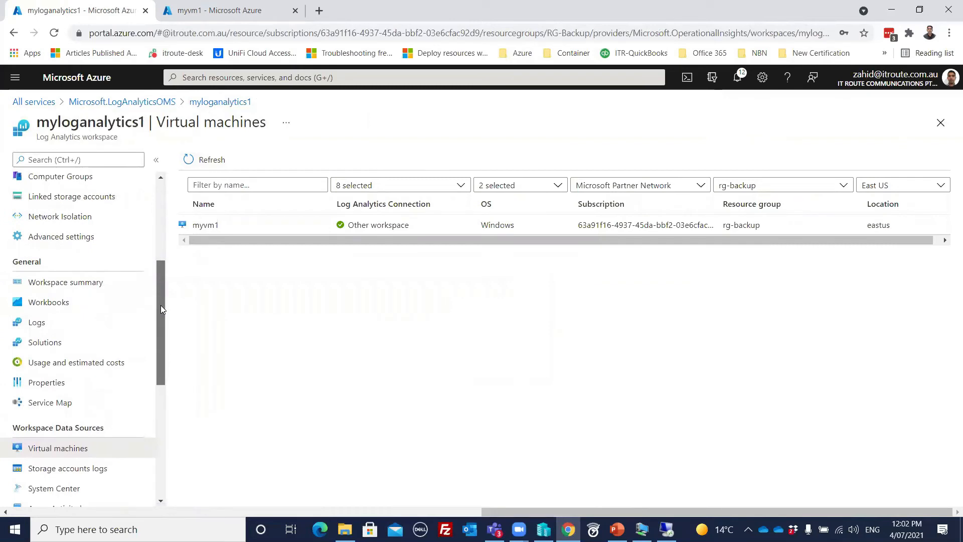
drag(161, 304, 171, 225)
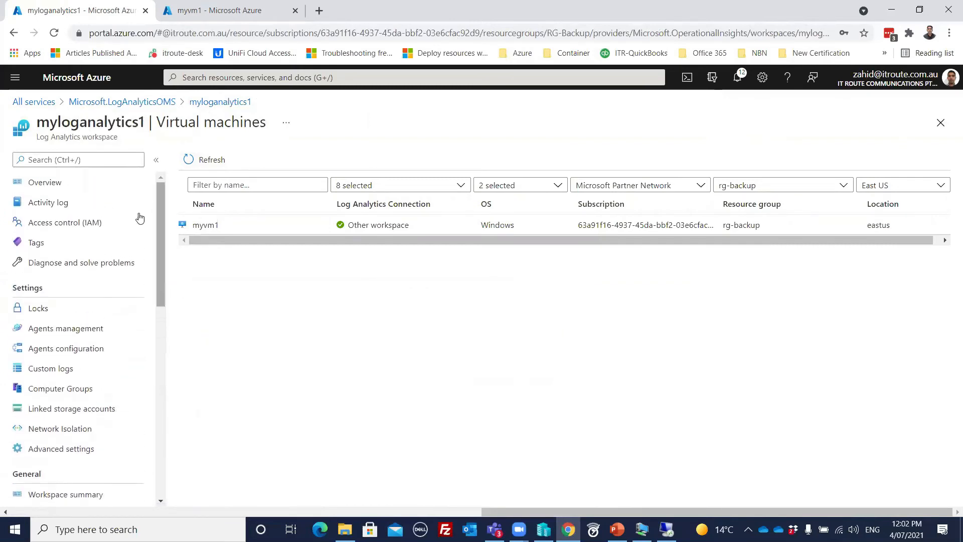
click(93, 183)
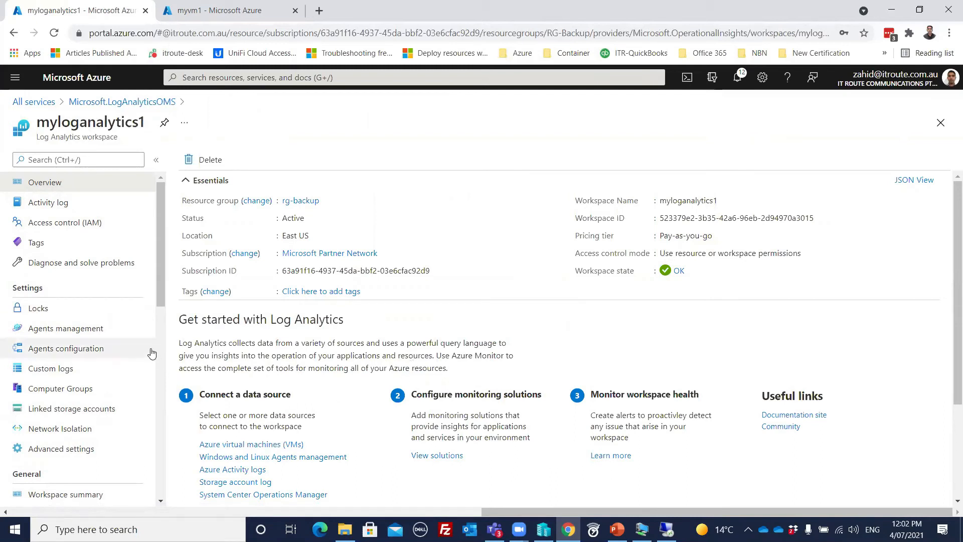
- Open the myloganalytics1 workspace's Insights (preview) dashboard
scroll(99, 346, down, 1)
scroll(99, 346, down, 5)
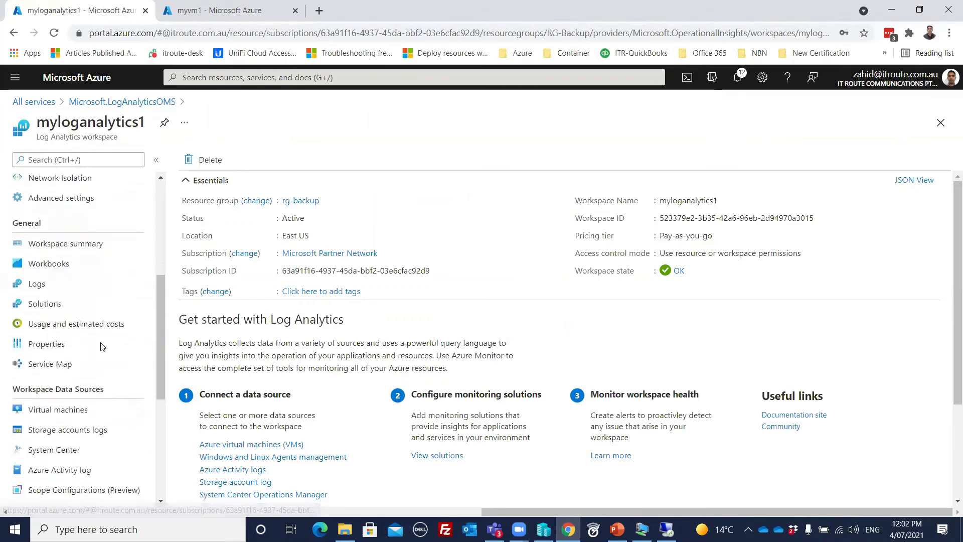
scroll(99, 346, down, 1)
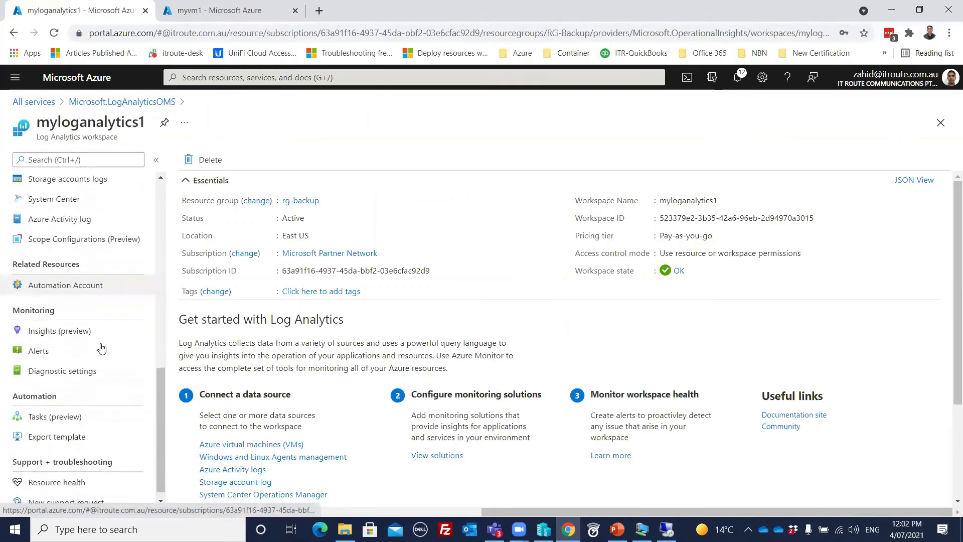
click(67, 334)
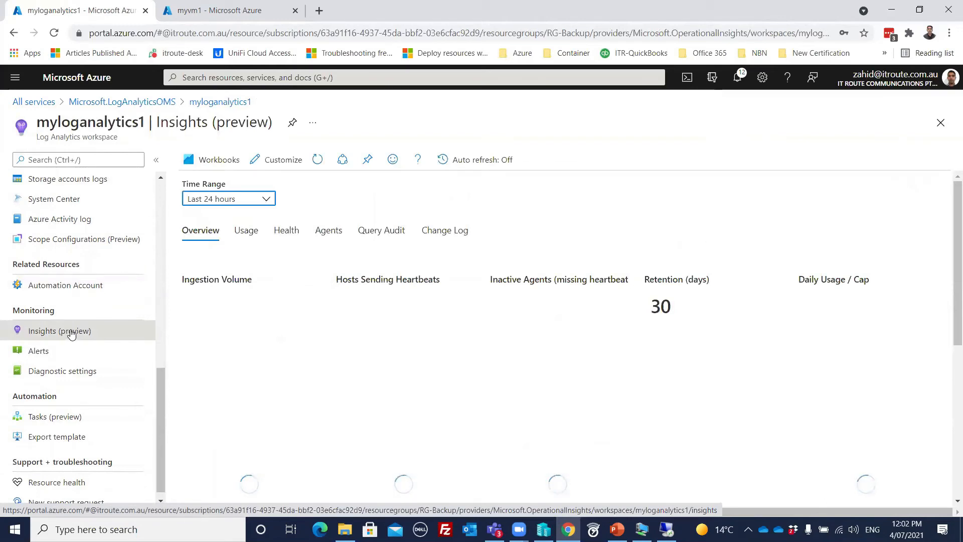
scroll(393, 321, down, 5)
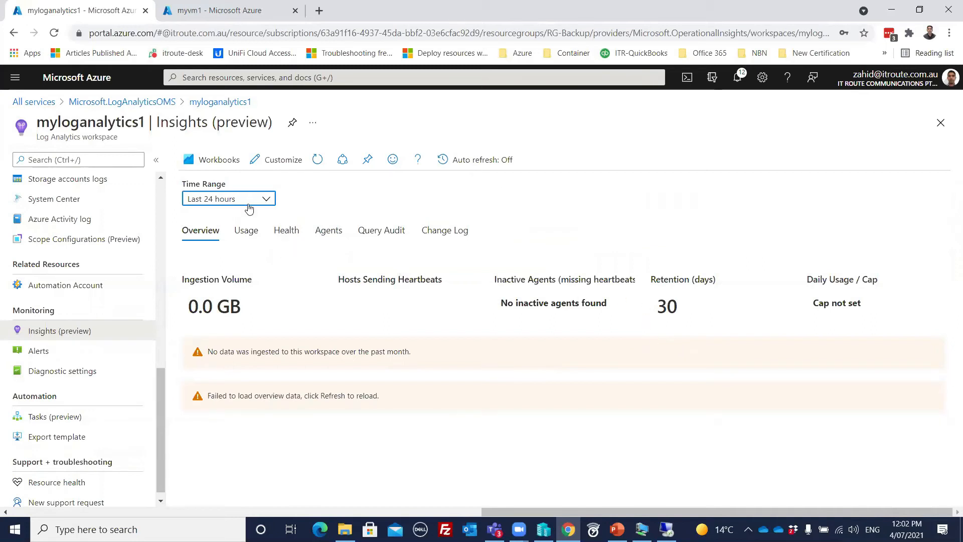
- Browse the Usage, Health, Agents, Query Audit and Change Log tabs, then refresh Overview
click(247, 234)
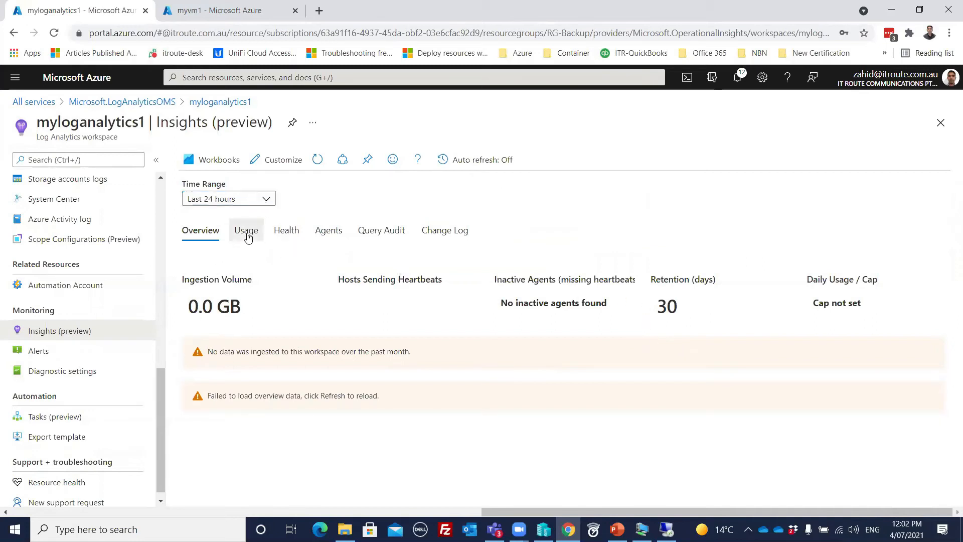
click(290, 233)
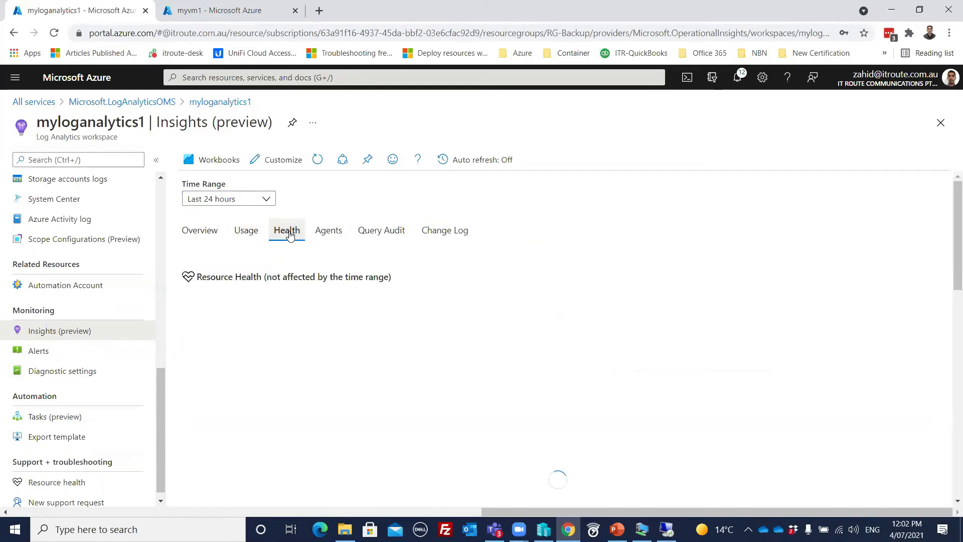
click(324, 236)
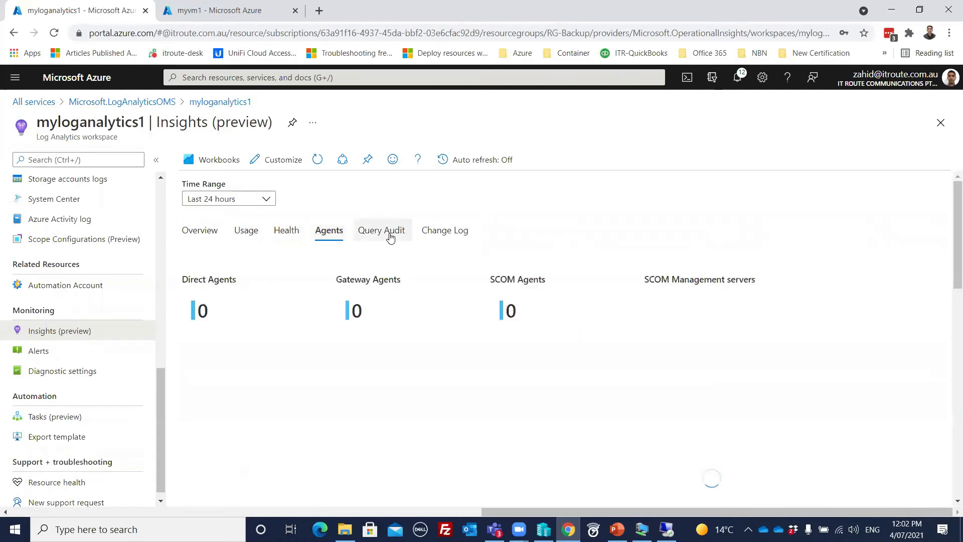
click(391, 235)
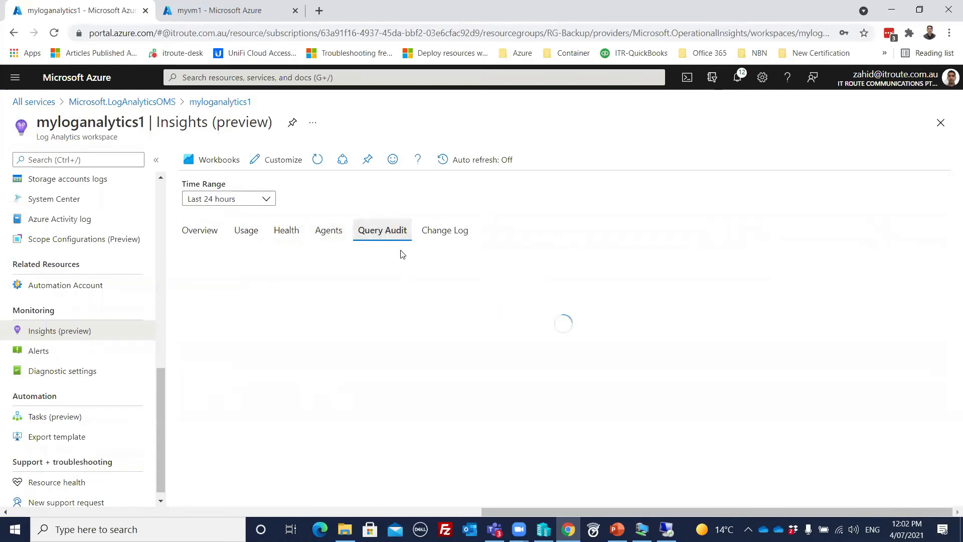
click(448, 234)
click(200, 234)
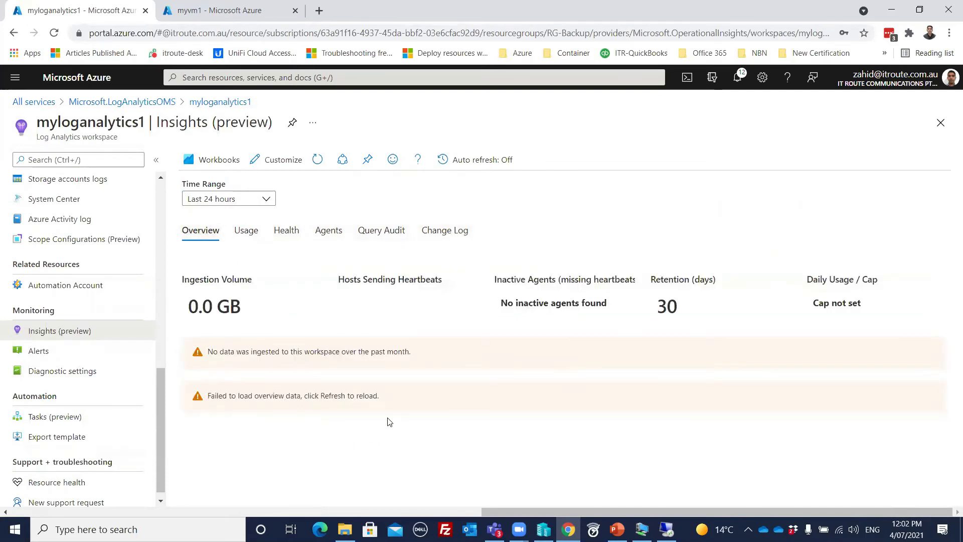
click(318, 160)
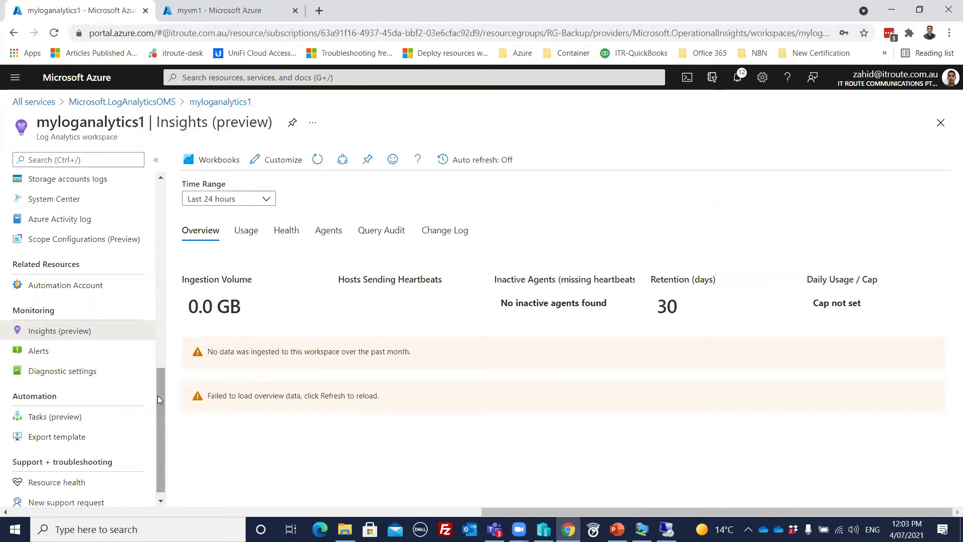
click(86, 375)
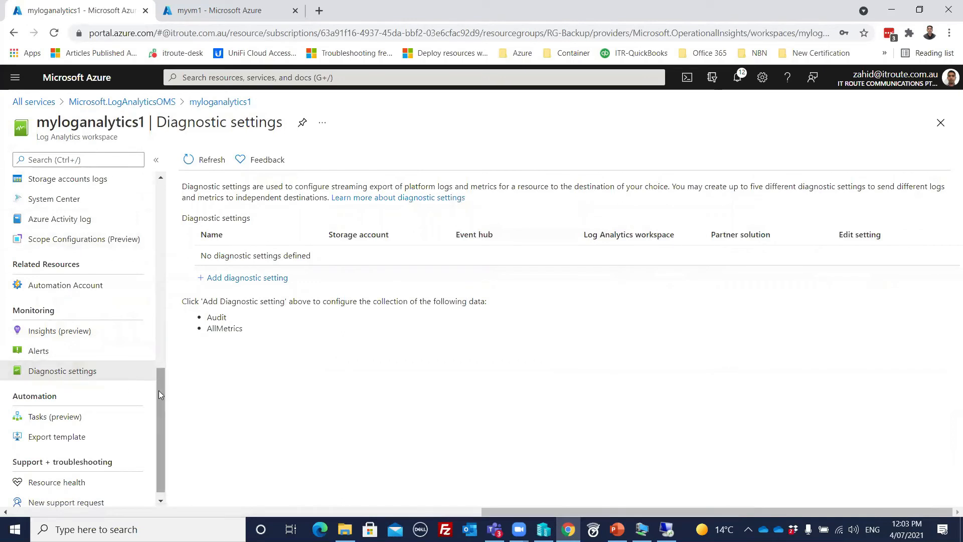
drag(159, 399, 166, 356)
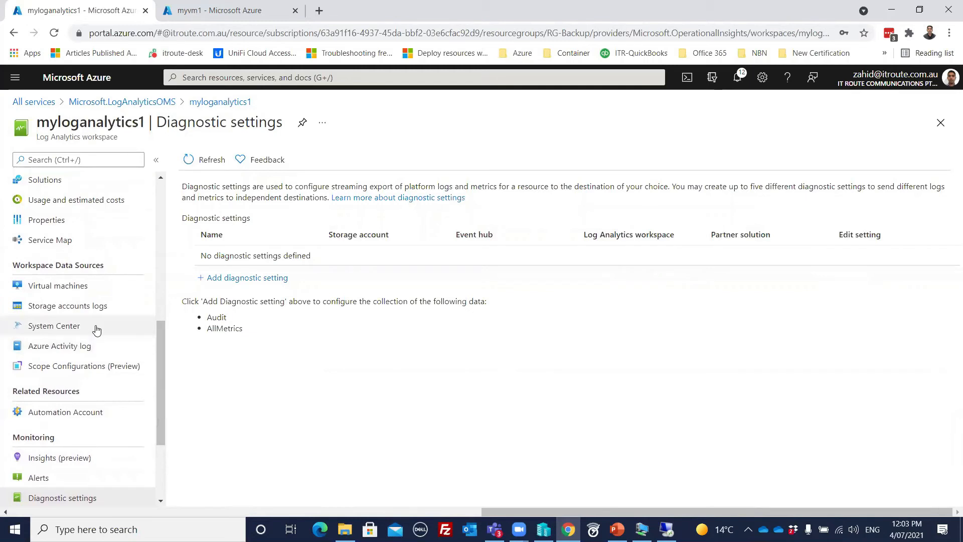
click(72, 307)
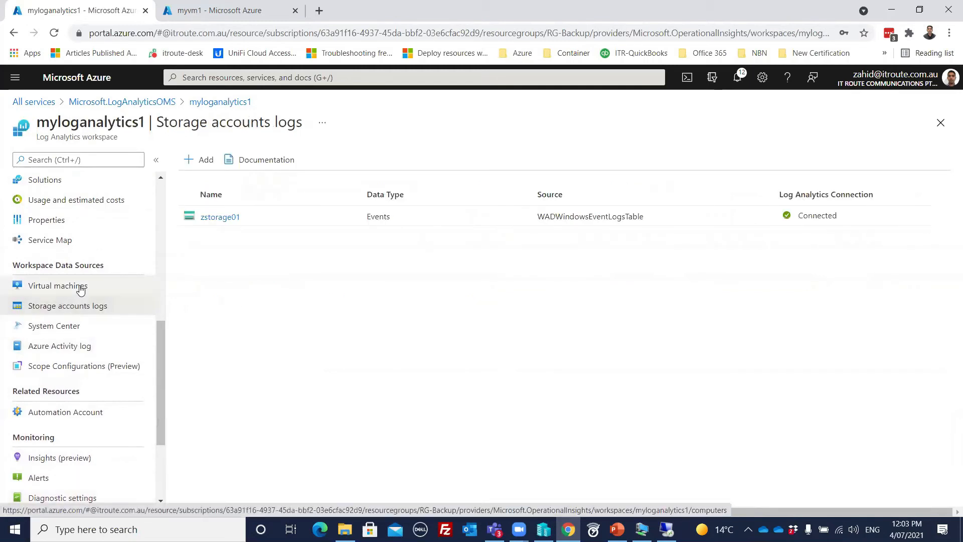
click(76, 286)
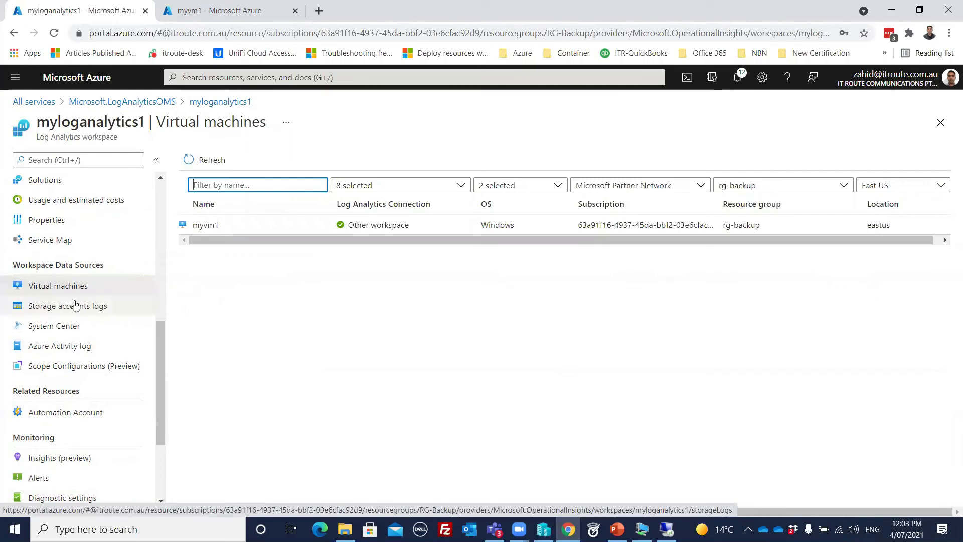
click(77, 305)
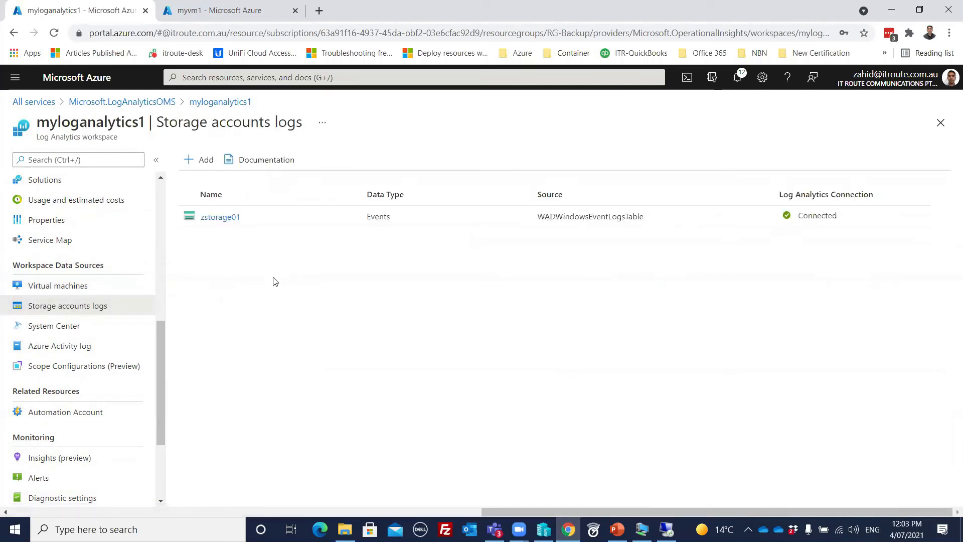
click(233, 218)
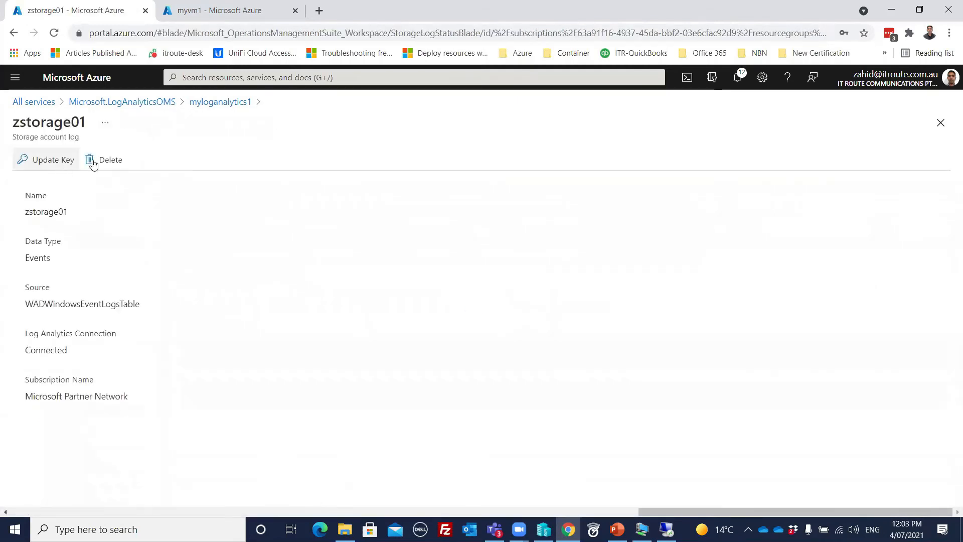
click(217, 101)
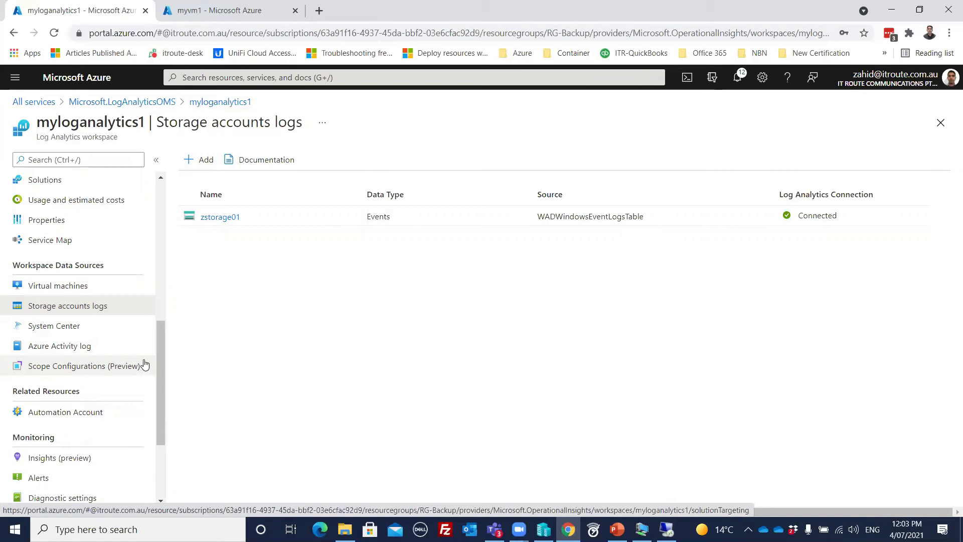
- Return to myloganalytics1 via the breadcrumb and open Insights (preview) under Monitoring
click(215, 102)
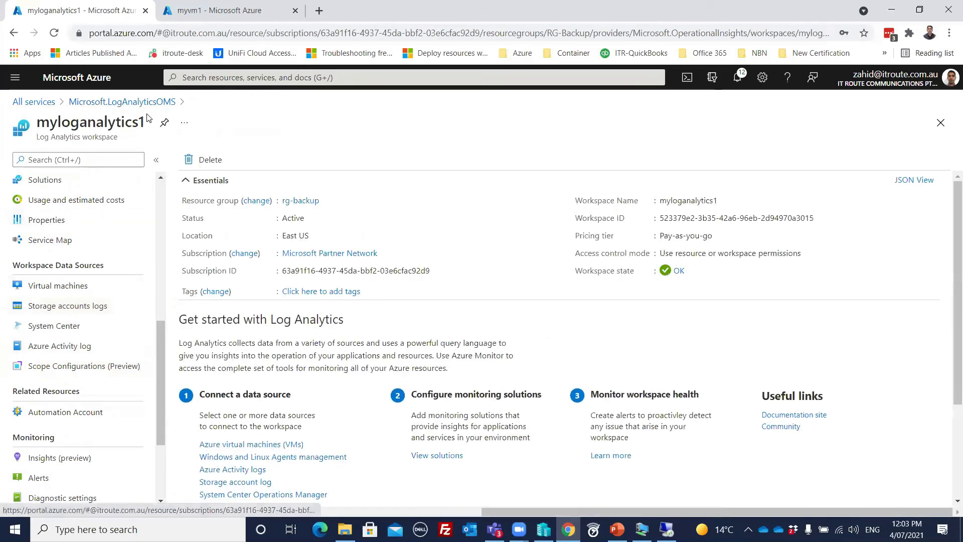
scroll(159, 314, up, 8)
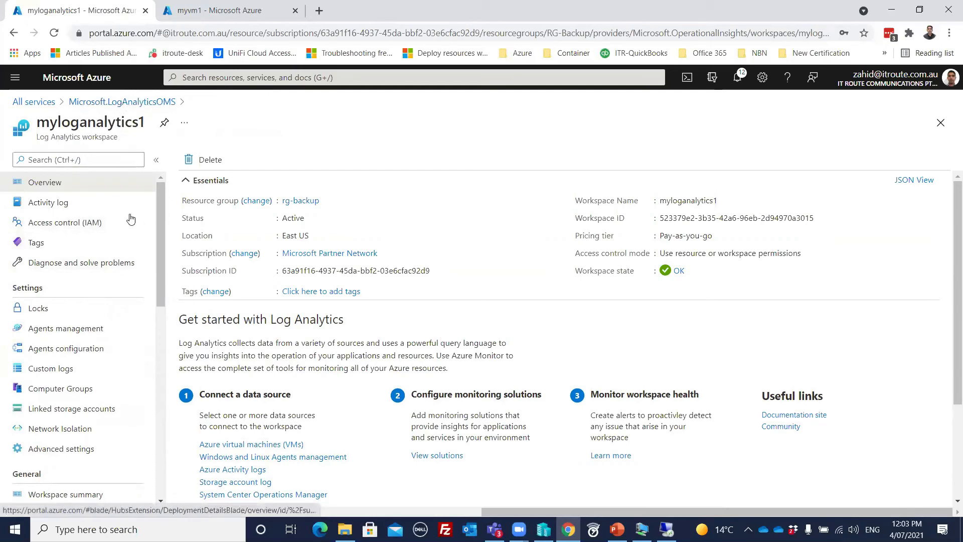
drag(160, 264, 160, 352)
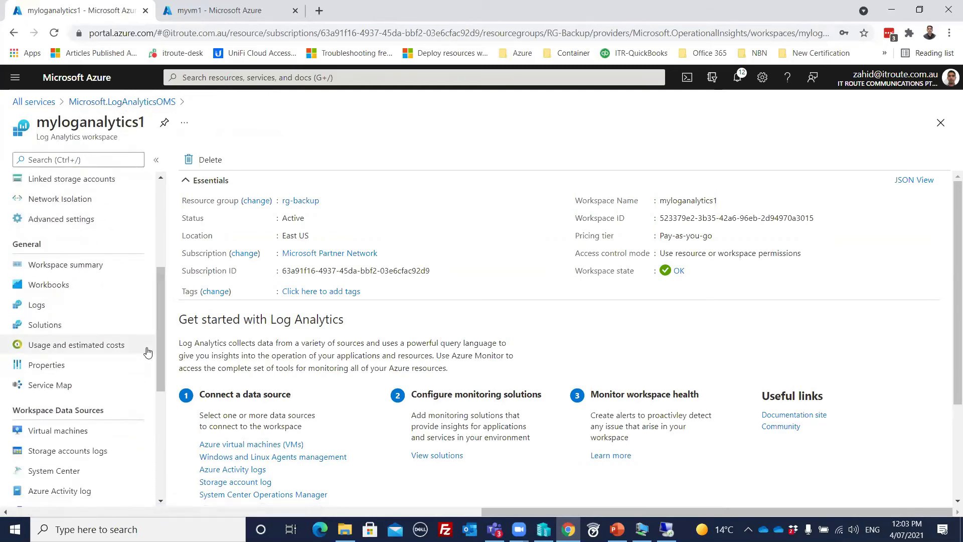
scroll(97, 366, down, 5)
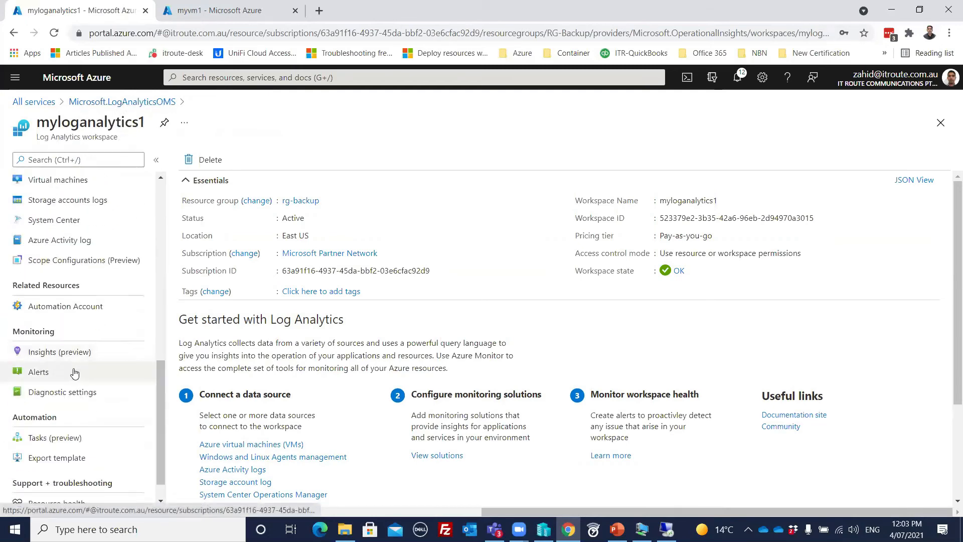
click(53, 361)
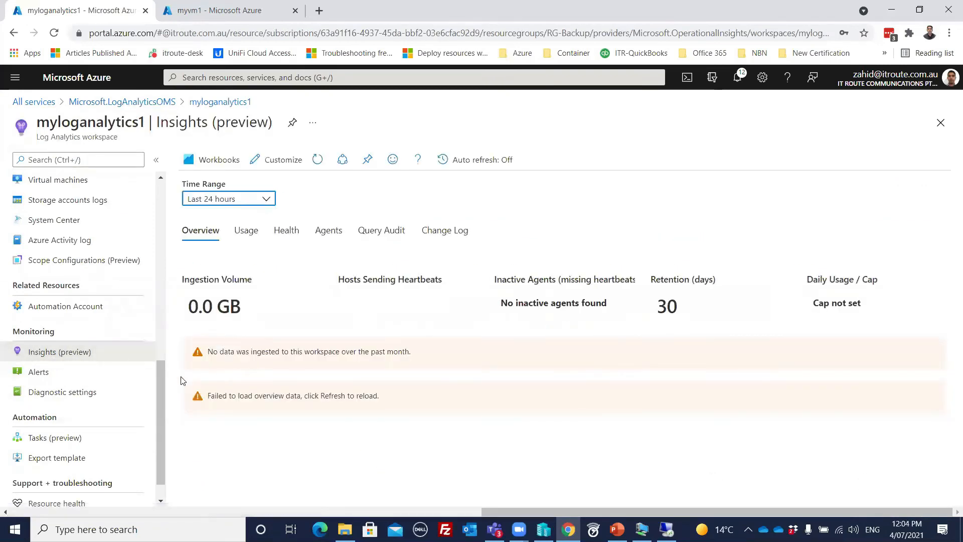
drag(159, 400, 168, 211)
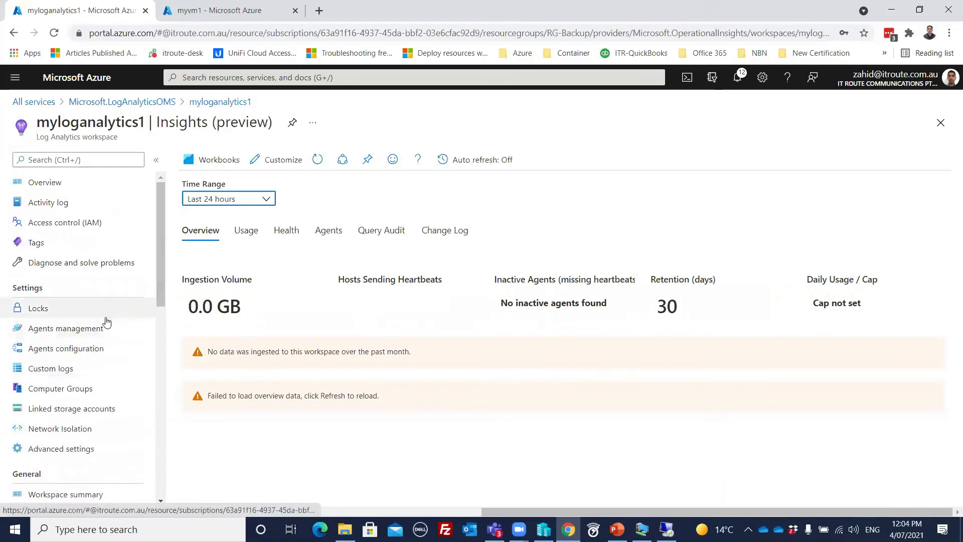
- View the myloganalytics1 workspace's Custom logs page
scroll(106, 322, down, 1)
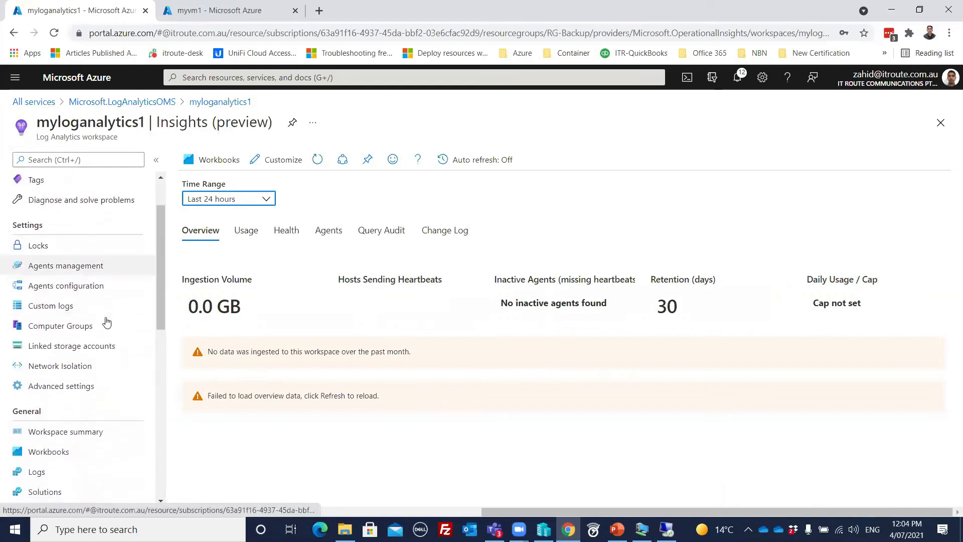
click(58, 308)
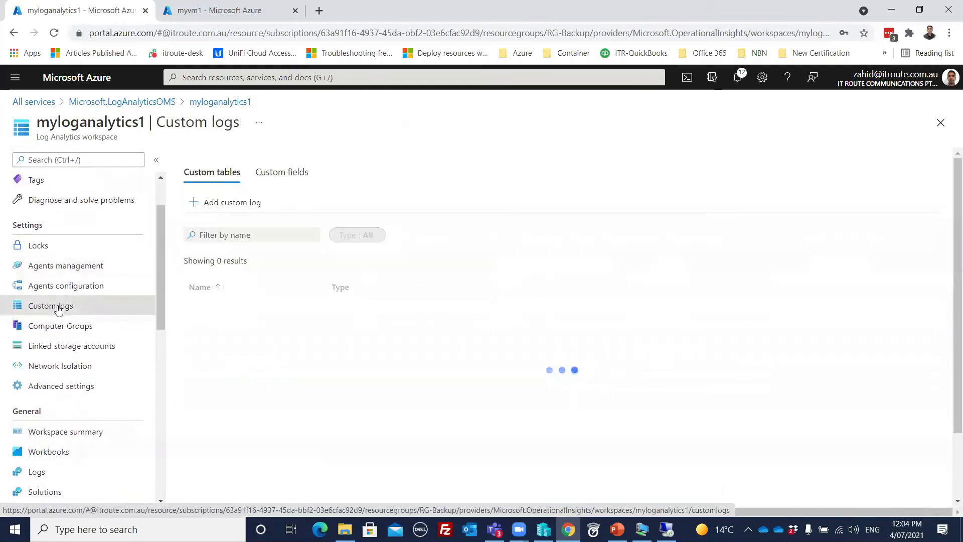
scroll(58, 308, down, 3)
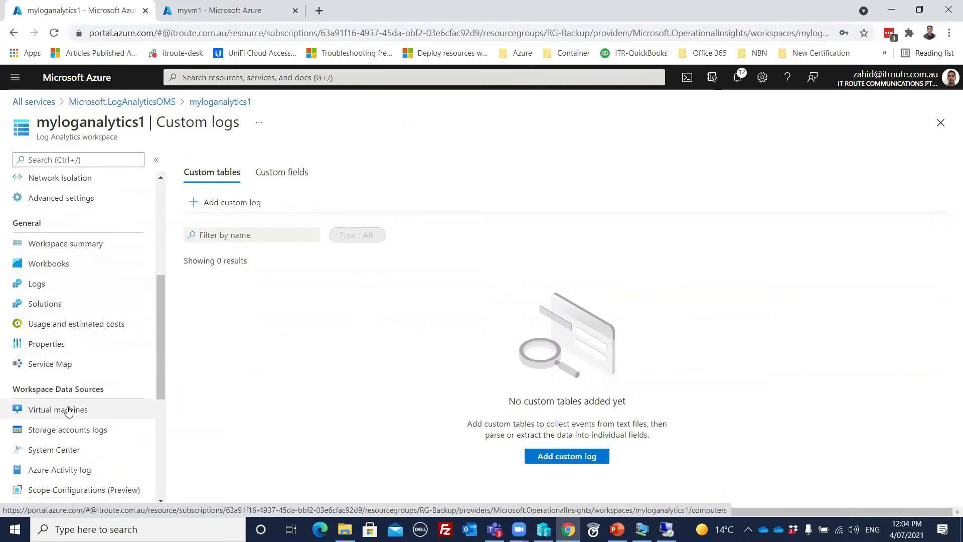
scroll(67, 410, down, 2)
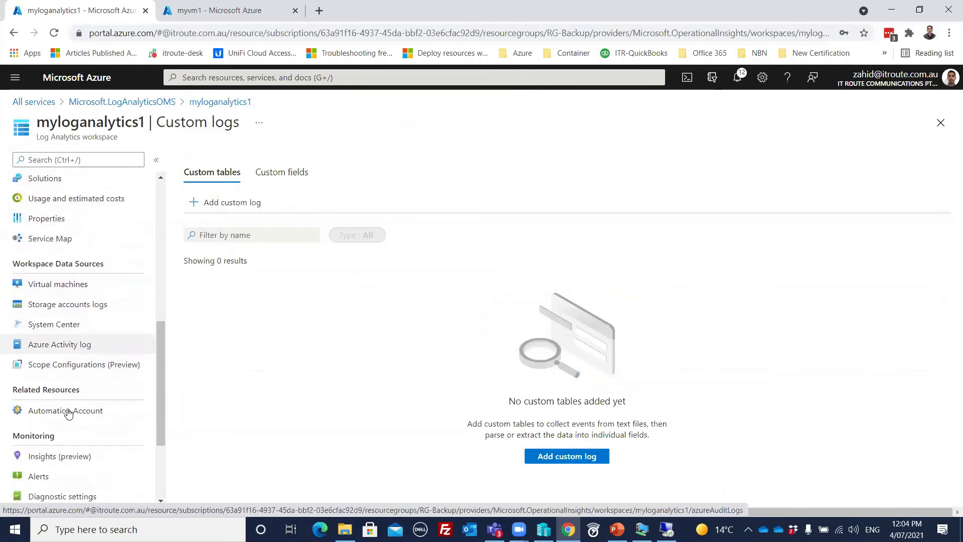
- List the workspace's virtual machines, showing myvm1 in eastus, then start a portal search
click(73, 285)
scroll(74, 308, down, 2)
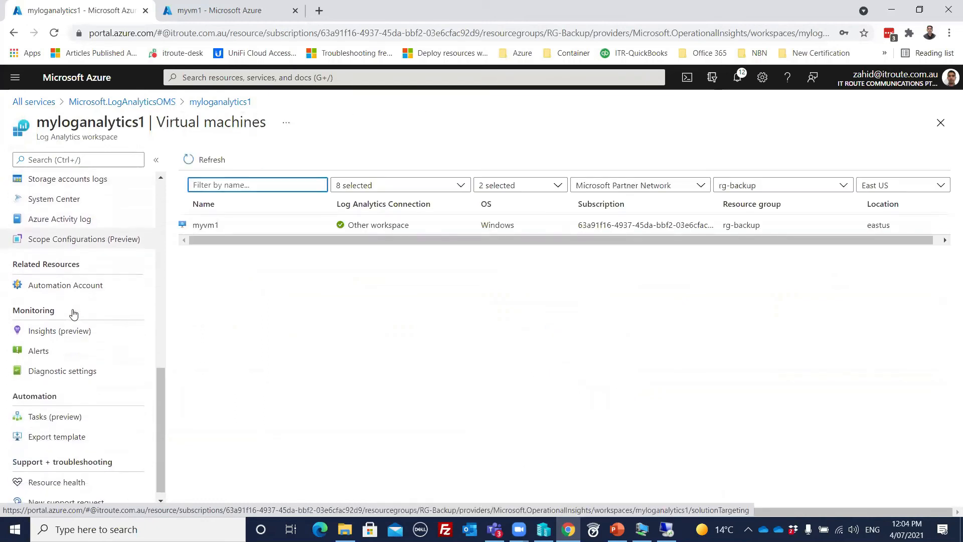
scroll(88, 308, down, 1)
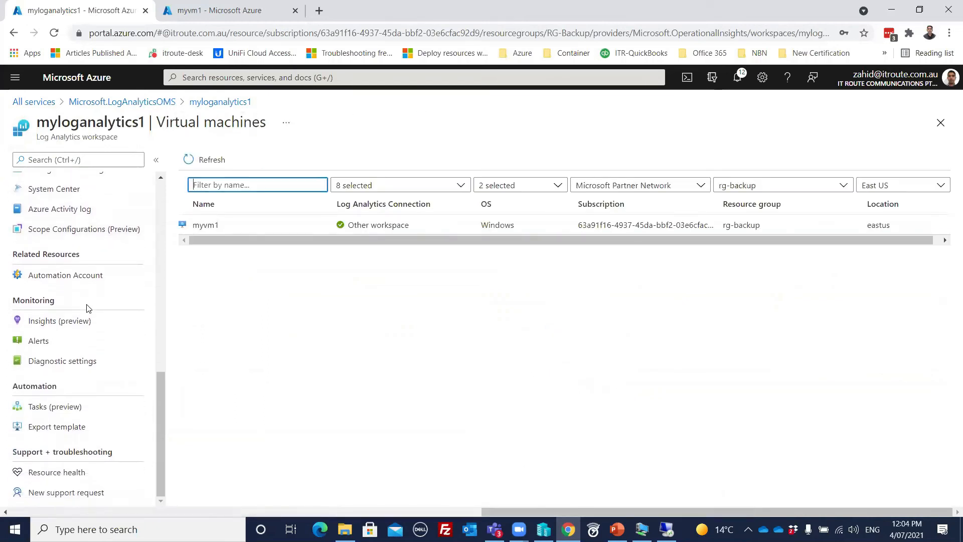
drag(159, 400, 174, 204)
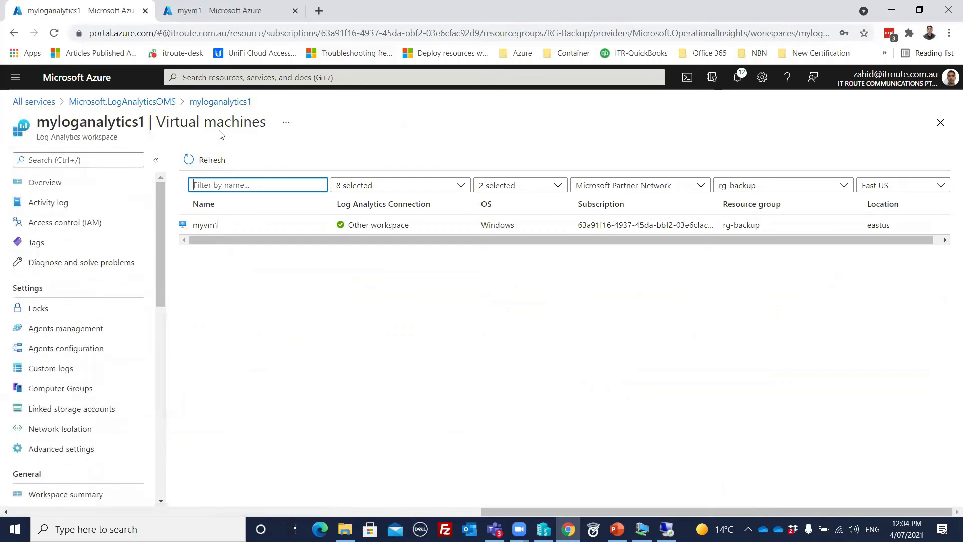
click(238, 78)
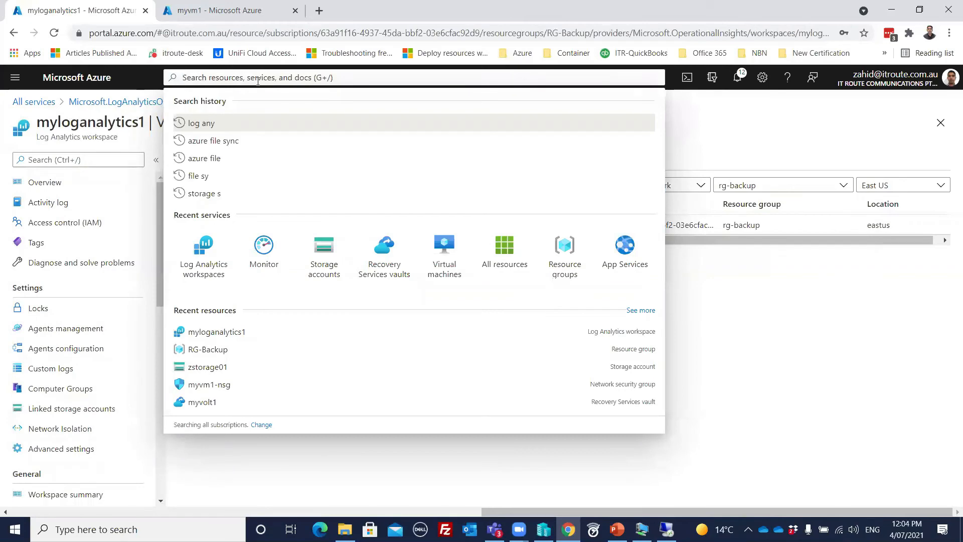
- Search 'netw' to open Network Watcher and show its Topology page
text(netw)
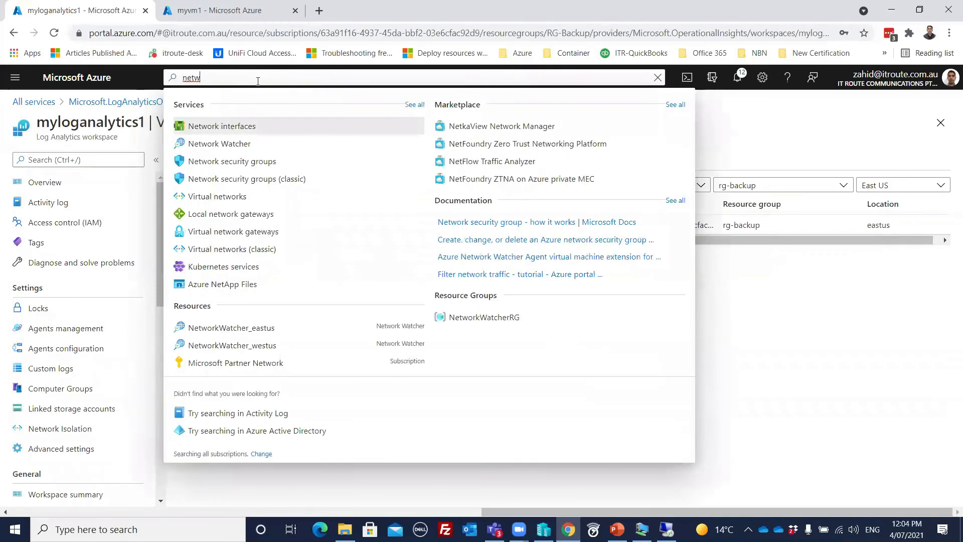
click(230, 144)
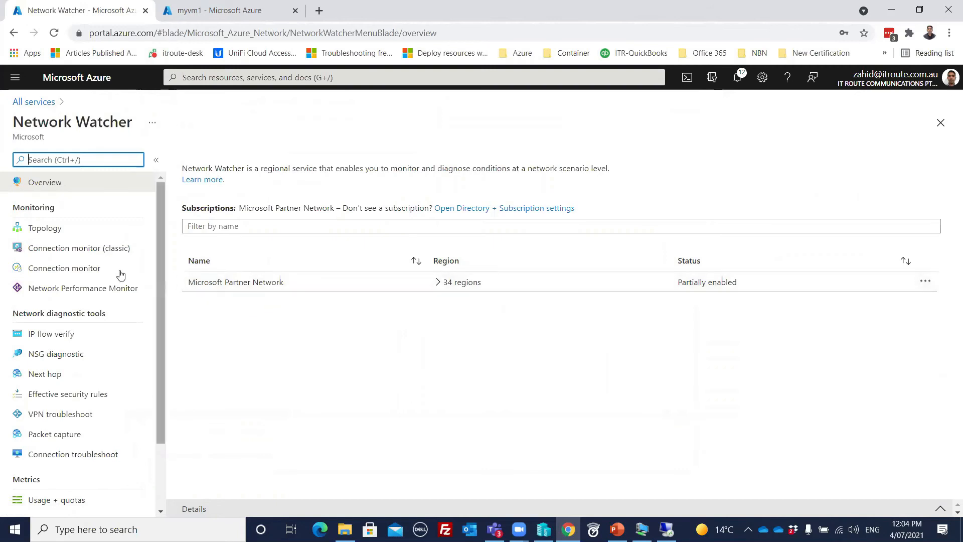
click(54, 229)
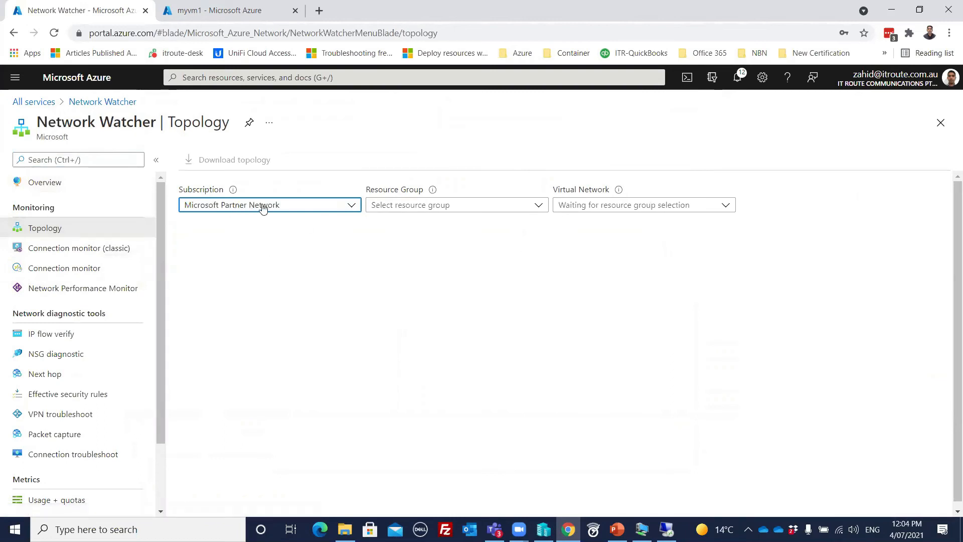
- Show the RG-Backup-vnet topology from RG-Backup, then view the empty Connection monitor (classic) list
click(442, 204)
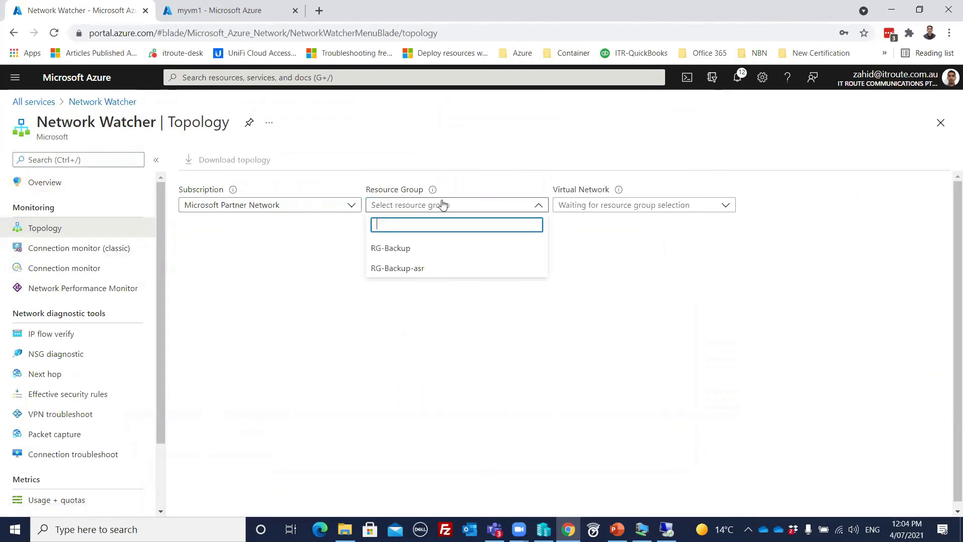
click(394, 251)
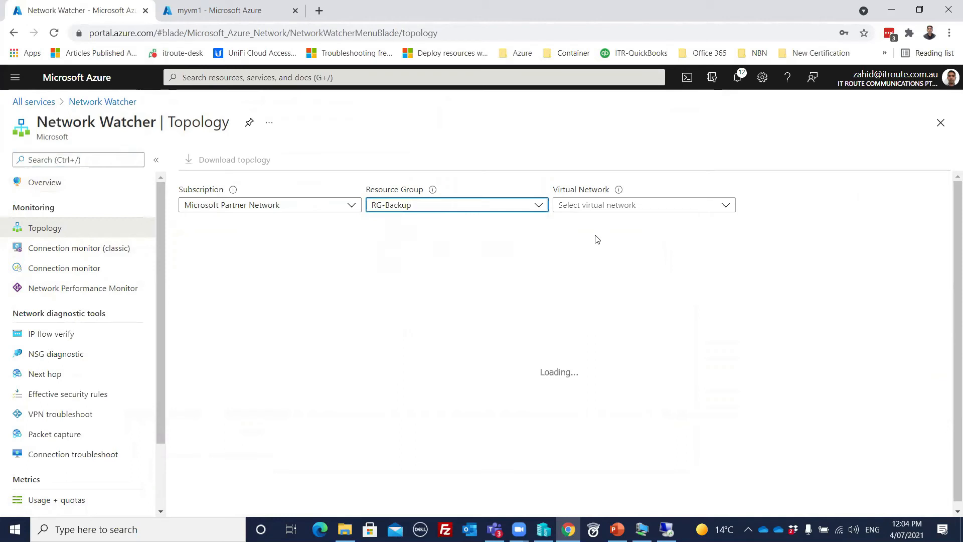
click(591, 210)
click(586, 249)
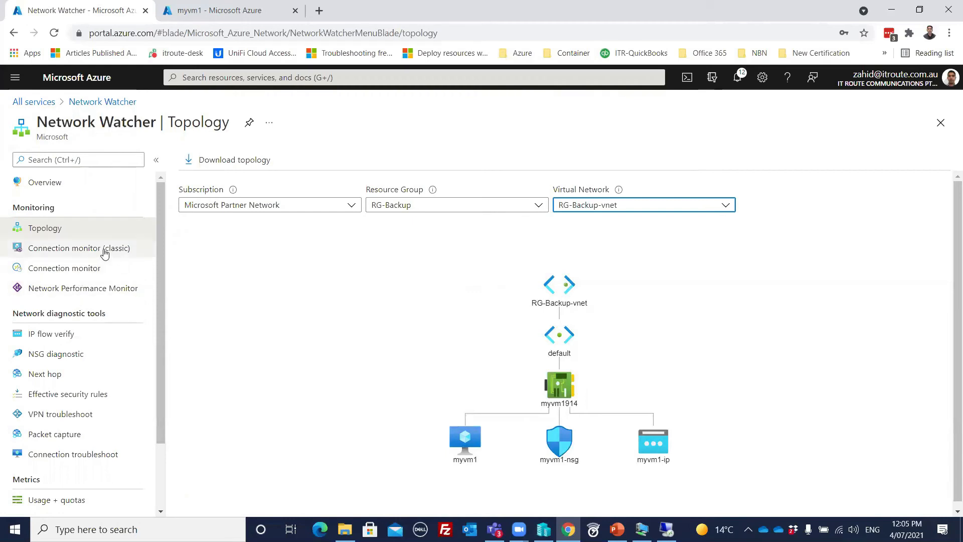
click(62, 255)
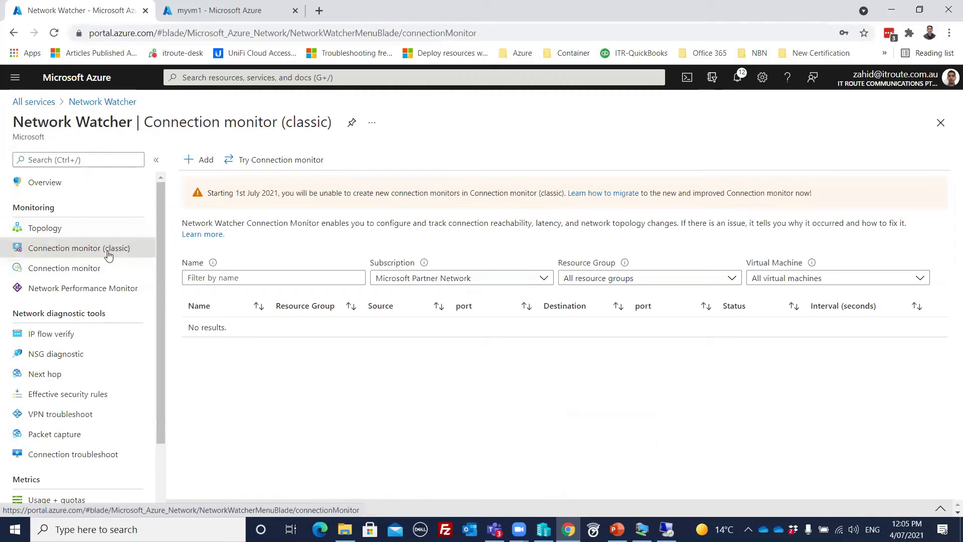
- Step through Topology, Connection monitor and Network Performance Monitor to IP flow verify, prefilled for myvm1 (myvm1914)
click(52, 230)
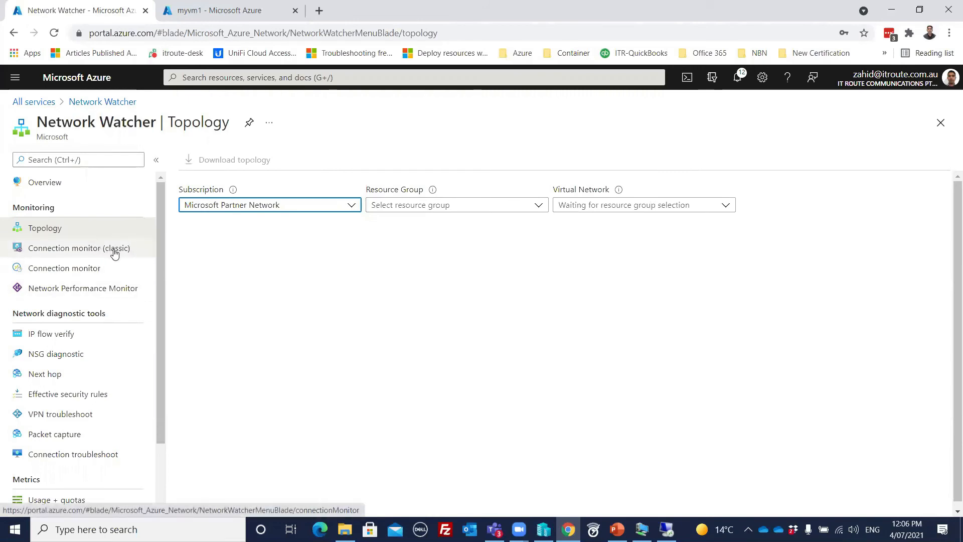
click(77, 273)
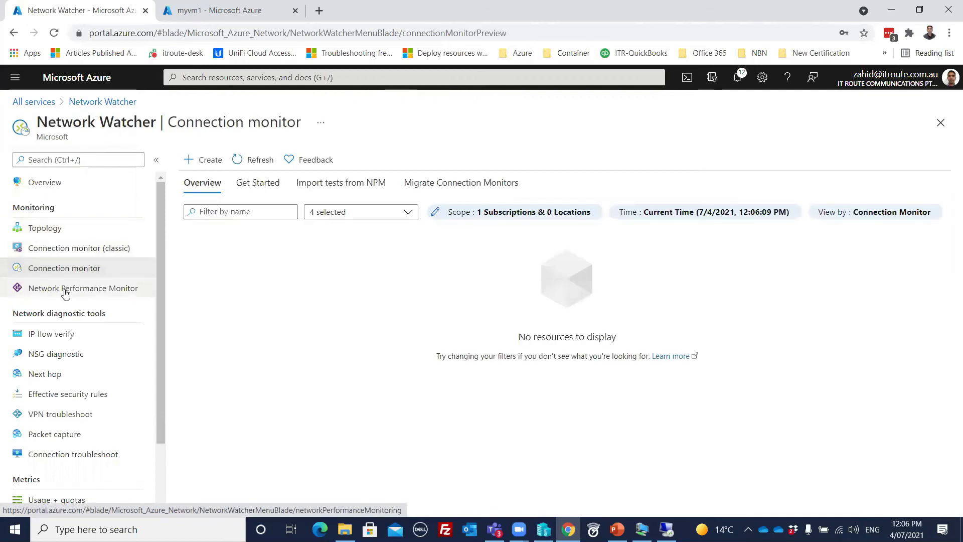
click(88, 290)
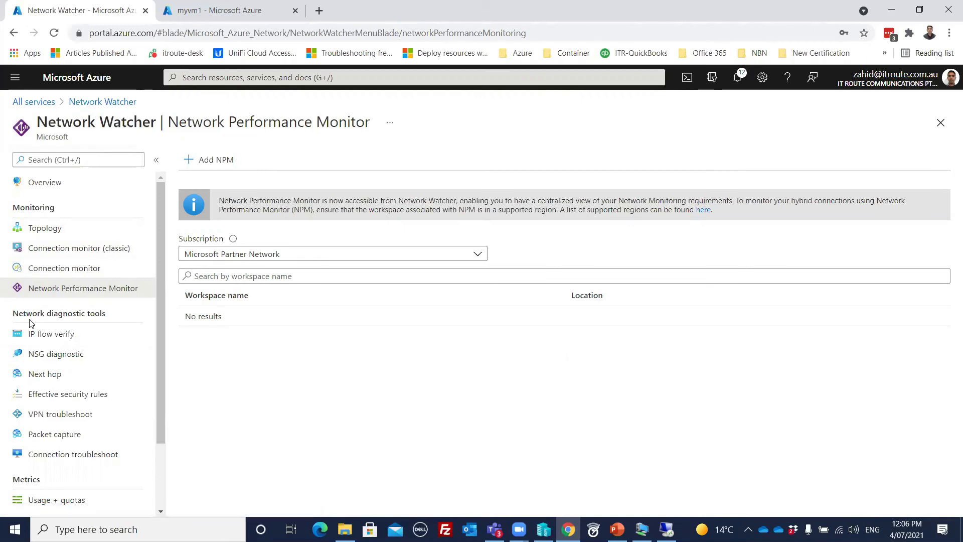
click(65, 340)
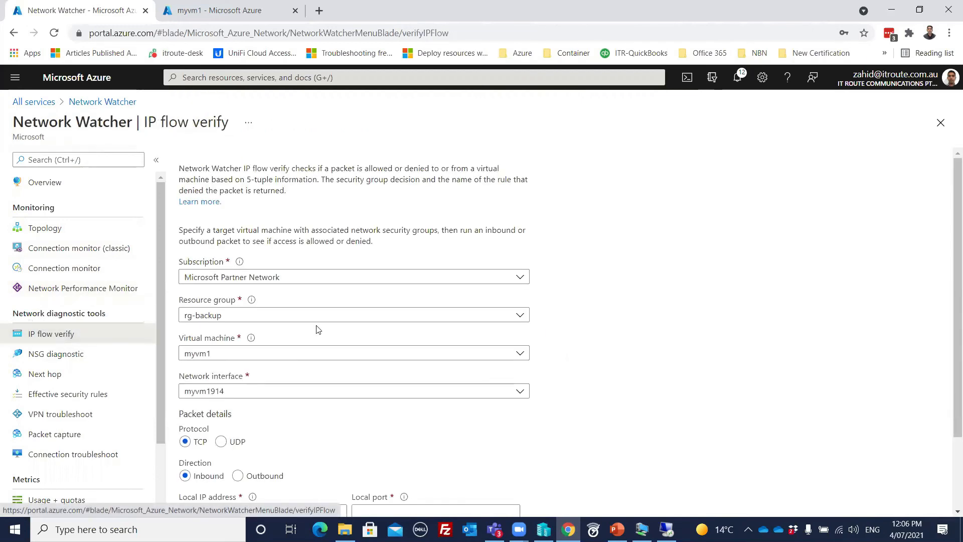
- Enter local port 3389 in the IP flow verify form
scroll(610, 257, down, 3)
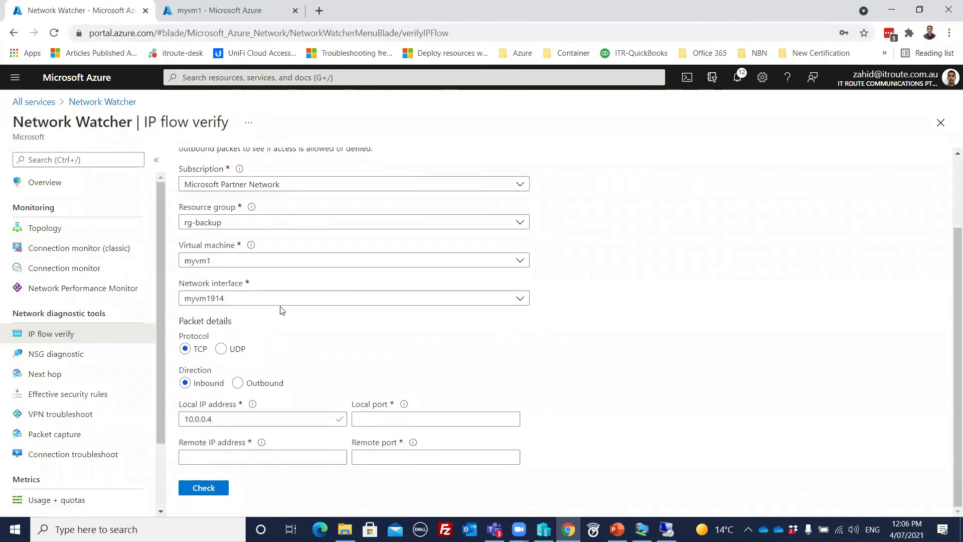
scroll(302, 278, up, 3)
scroll(295, 276, down, 2)
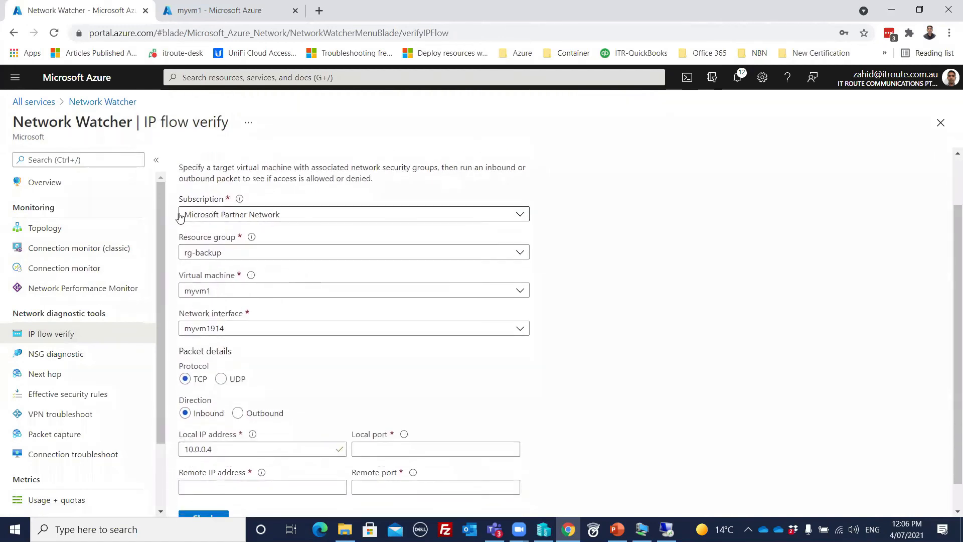
scroll(275, 266, down, 1)
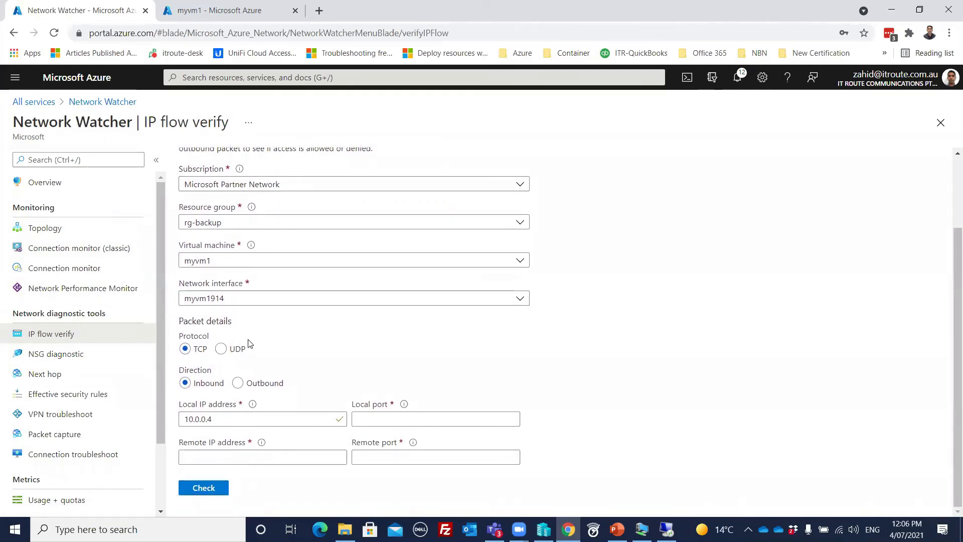
click(421, 419)
text(3389)
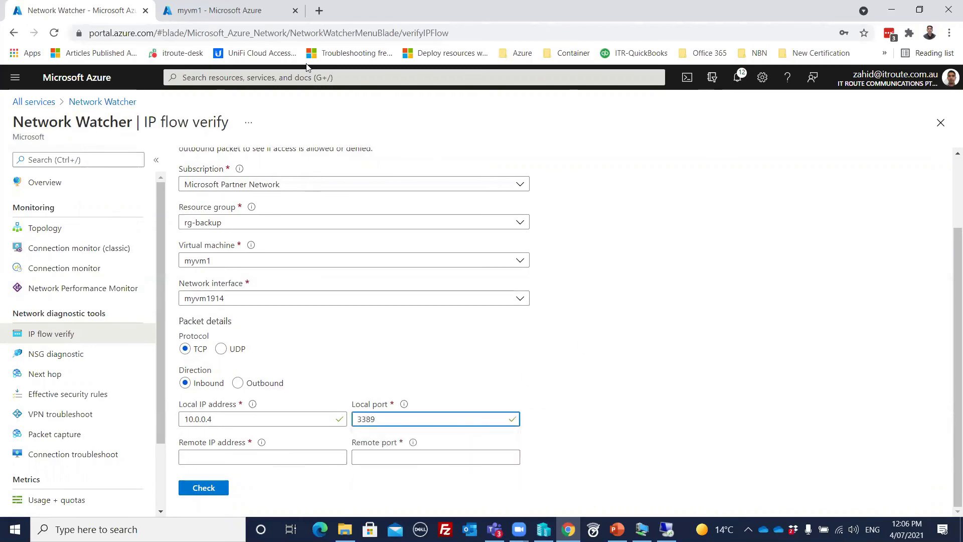
- Copy myvm1's public IP 52.249.188.207 in as the remote IP, with remote port 3389
click(275, 11)
drag(359, 383, 366, 182)
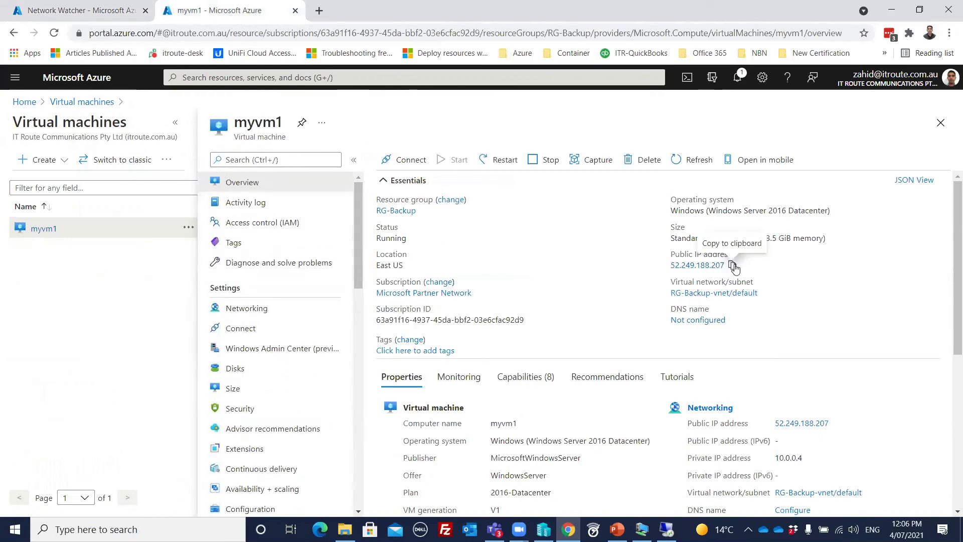
click(111, 11)
click(275, 457)
text(52.249.188.207)
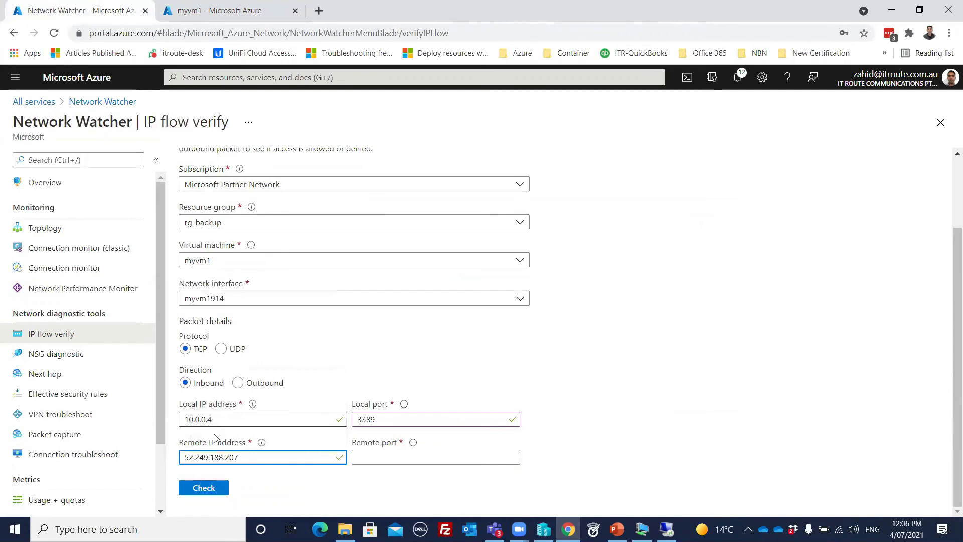
click(373, 461)
text(3389)
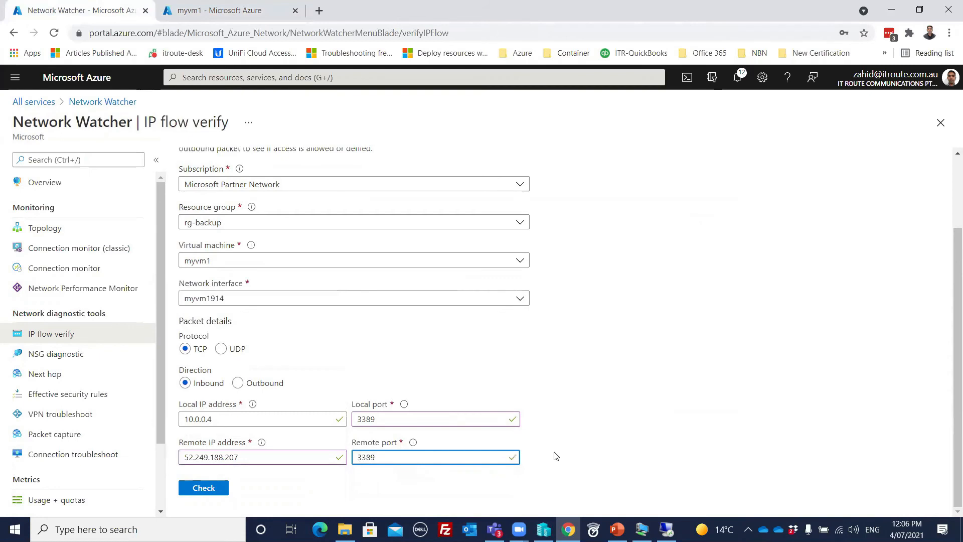
click(572, 430)
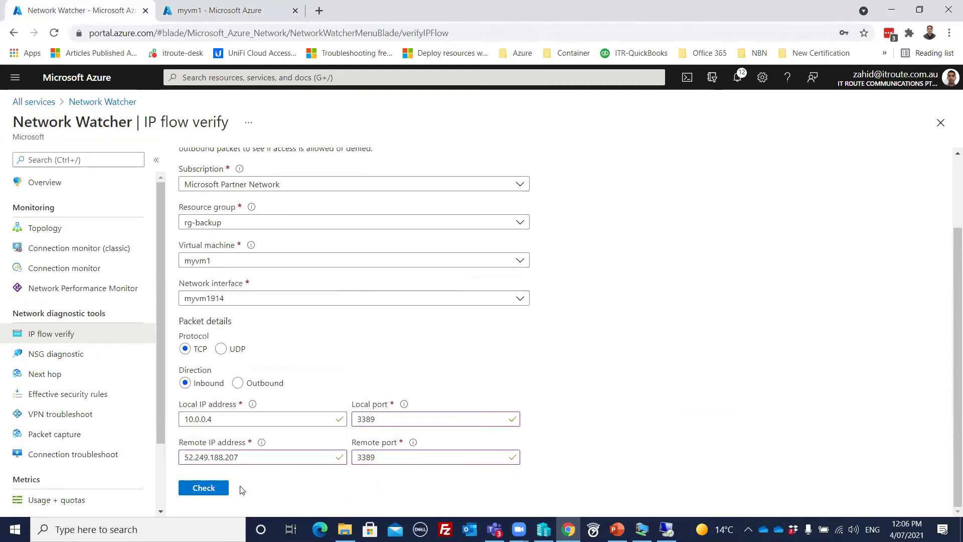
- Run the IP flow check (Access allowed via rule RDP), then recheck with remote IP 52.249.188.206
click(205, 490)
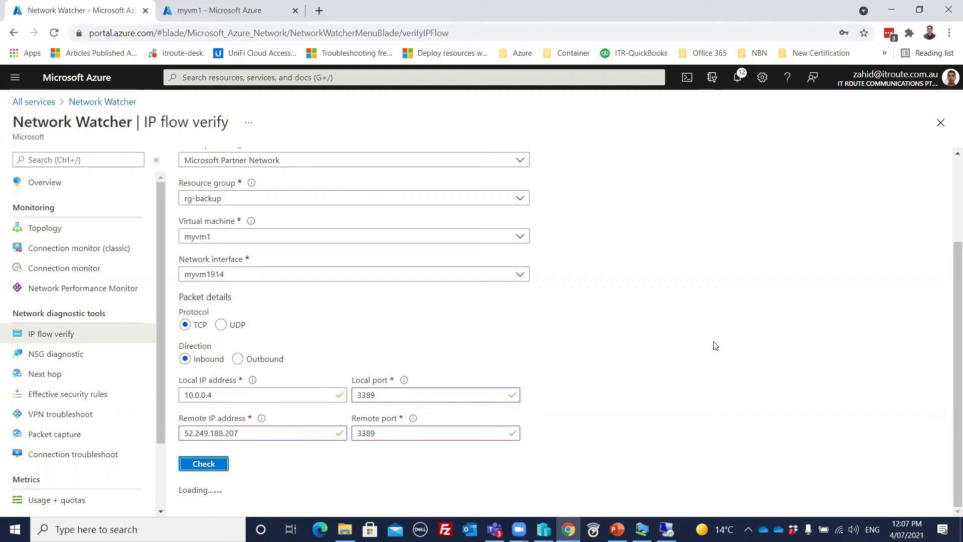
scroll(715, 346, down, 2)
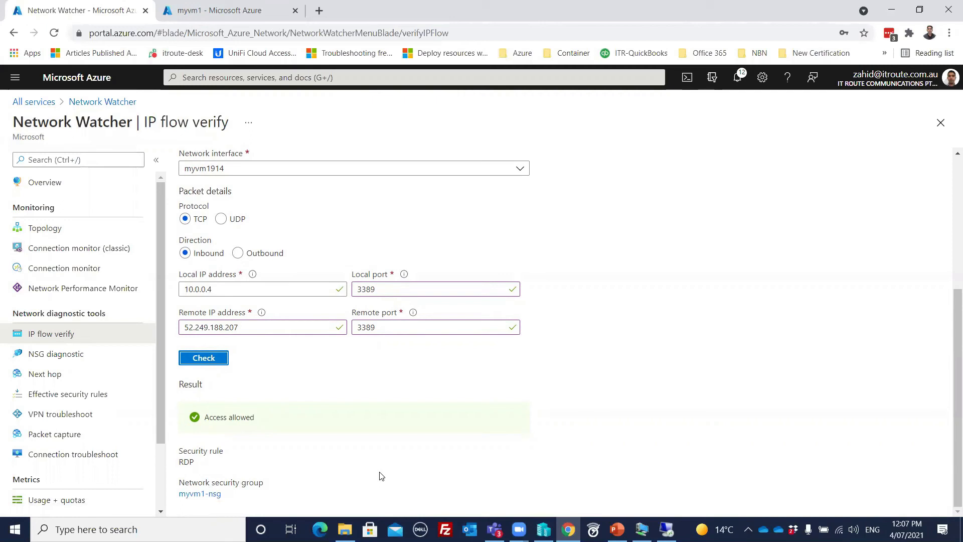
click(262, 329)
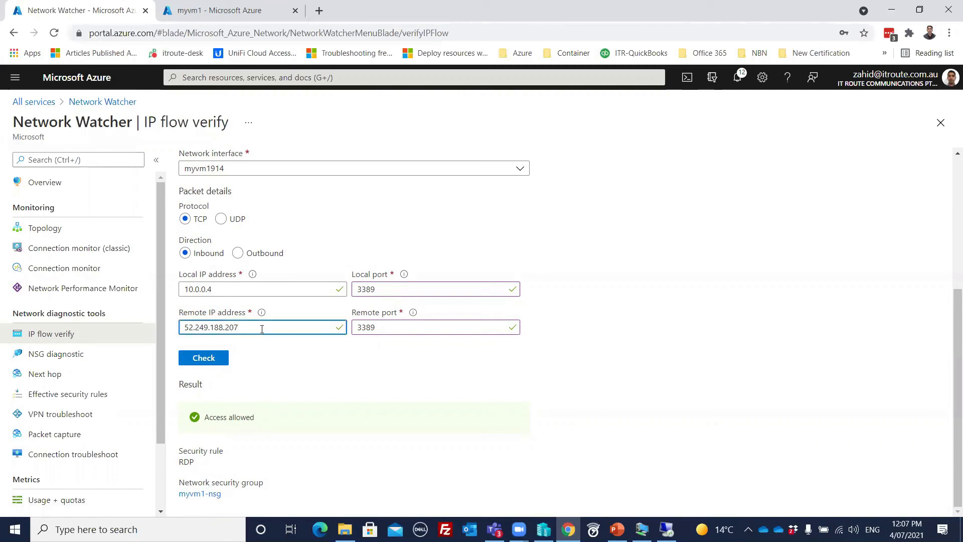
click(201, 359)
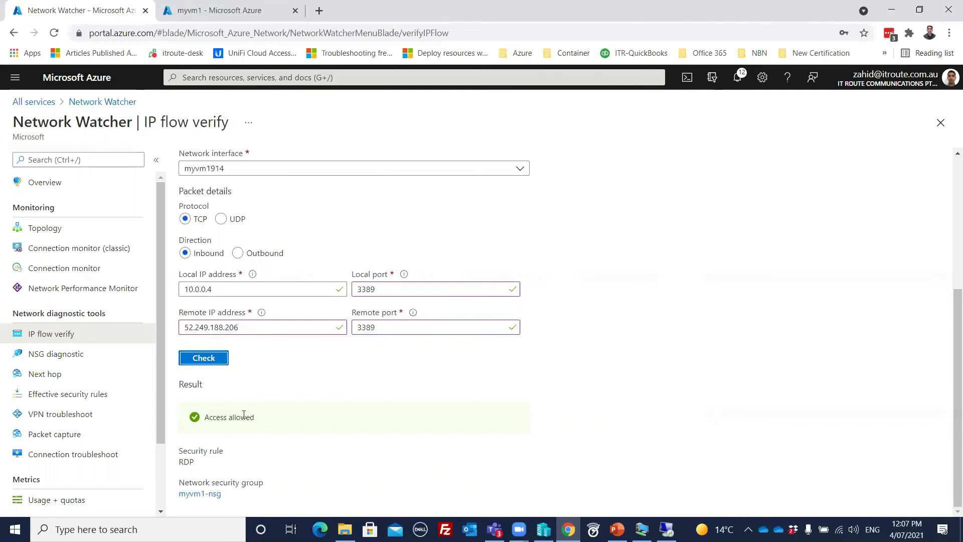
scroll(284, 340, up, 5)
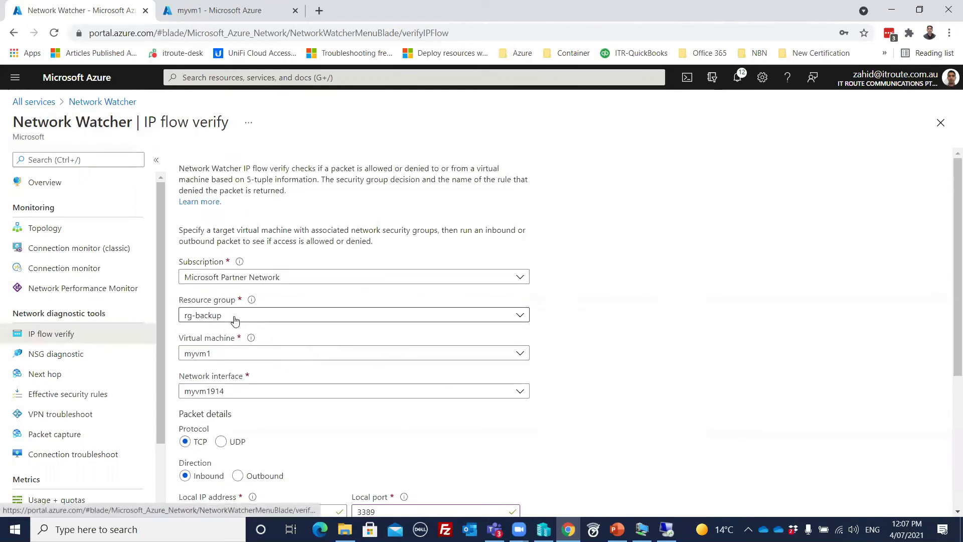
scroll(275, 360, down, 4)
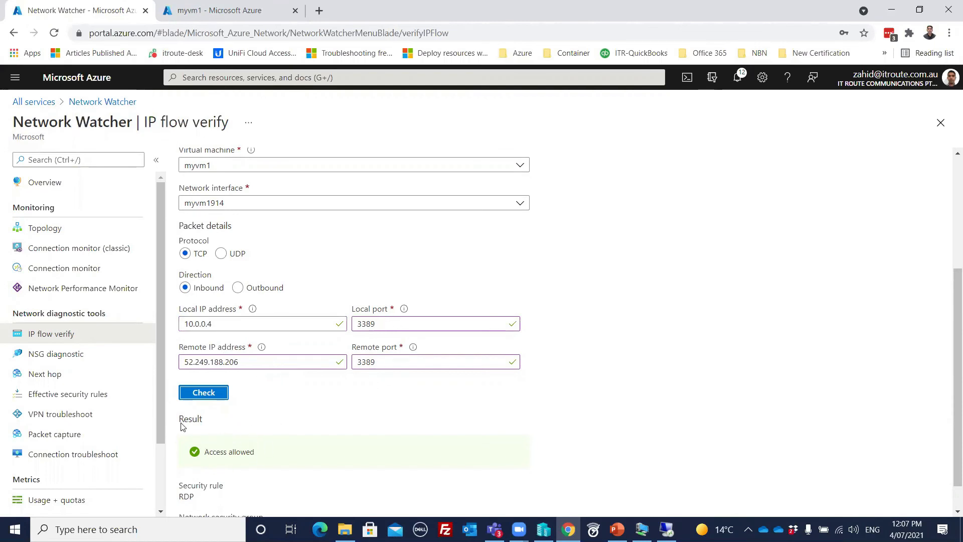
click(59, 359)
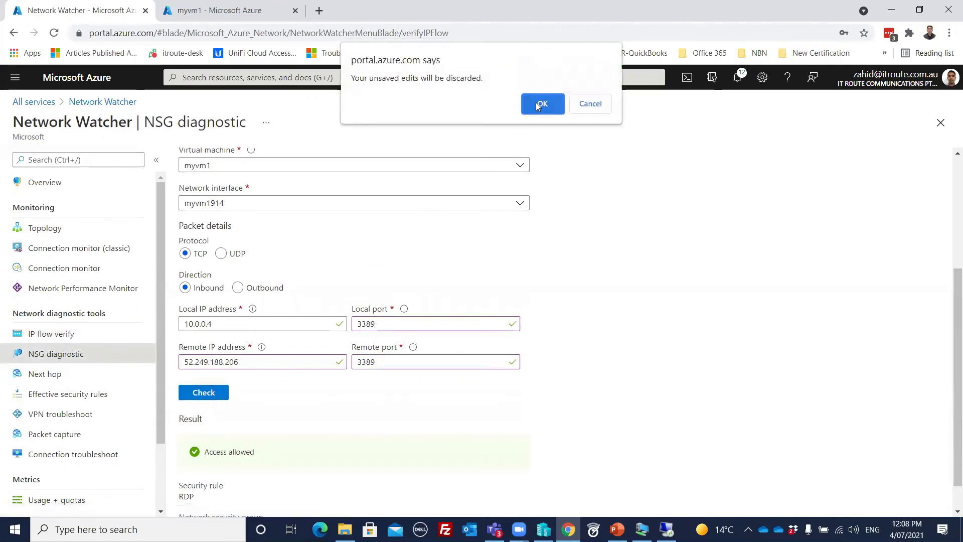
- Discard the unsaved IP flow verify edits and review the empty NSG diagnostic form
click(587, 106)
scroll(567, 326, down, 1)
scroll(547, 358, up, 5)
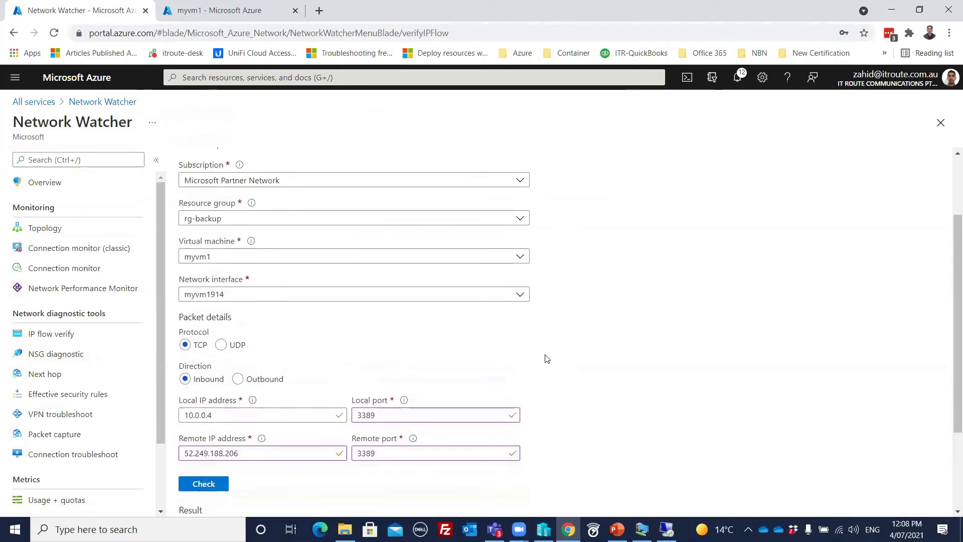
click(58, 354)
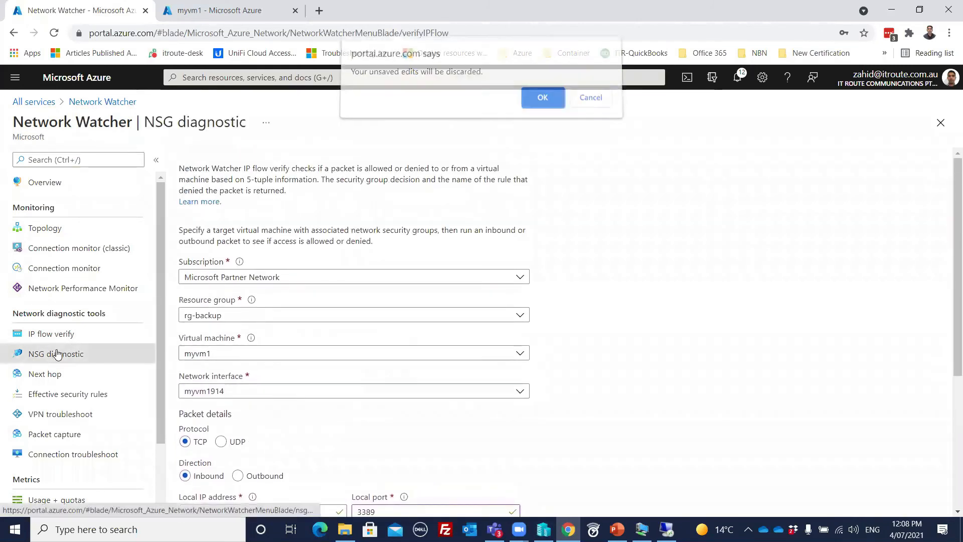
click(544, 100)
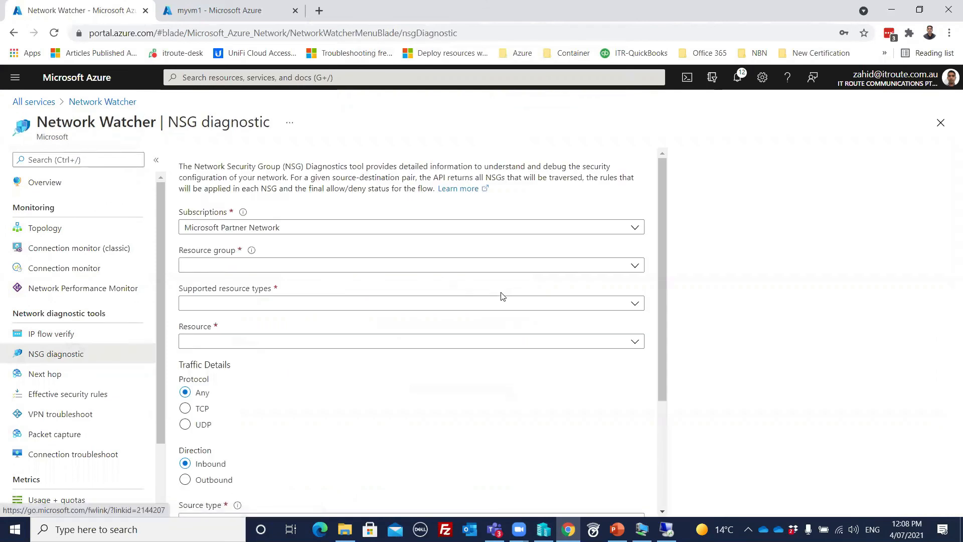
scroll(484, 296, down, 3)
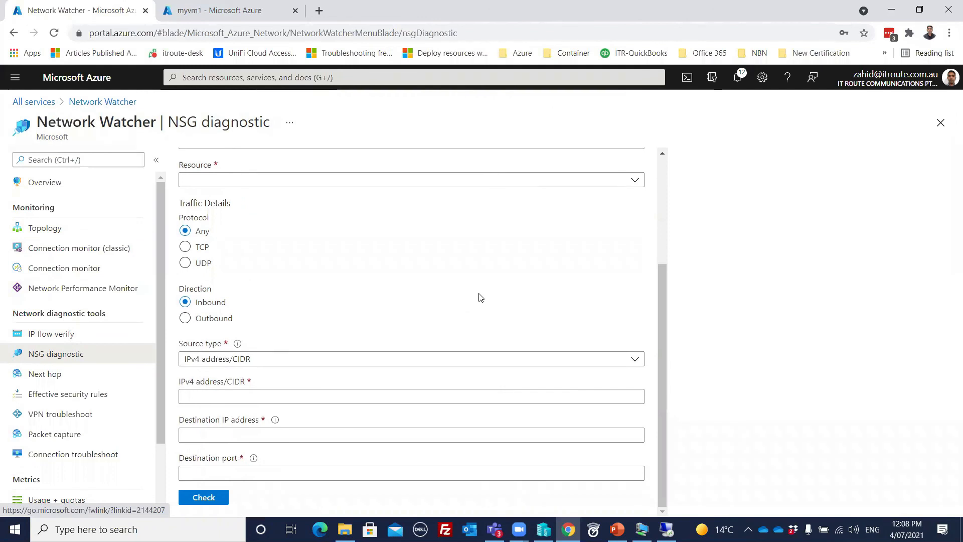
scroll(480, 297, up, 3)
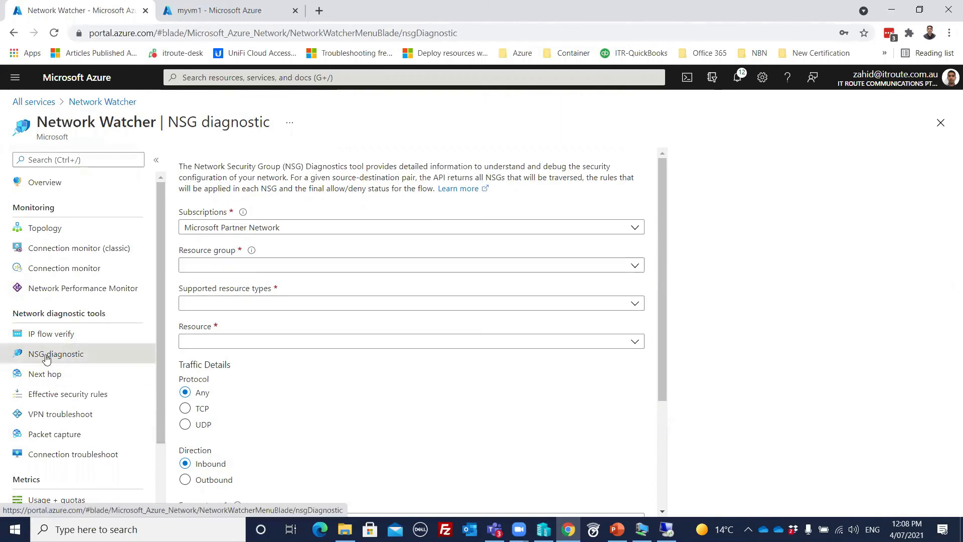
click(44, 373)
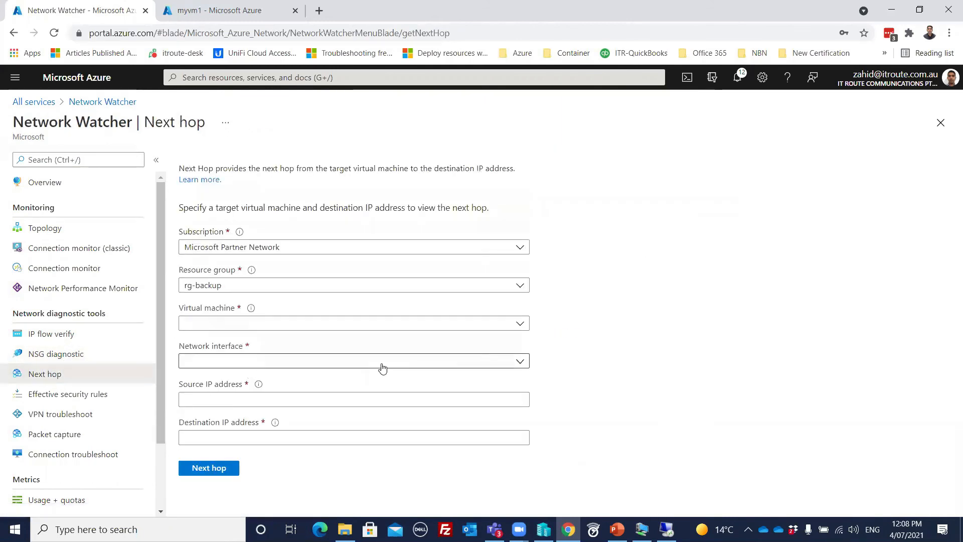
- Look up the next hop from 10.0.0.4 to 8.8.8.8, returning Internet via System Route
click(310, 437)
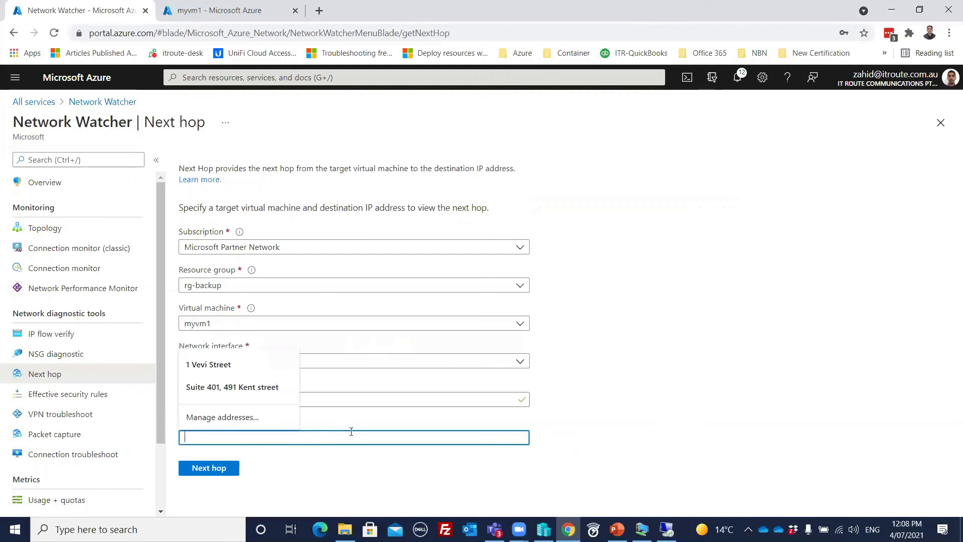
text(8.8.8.8)
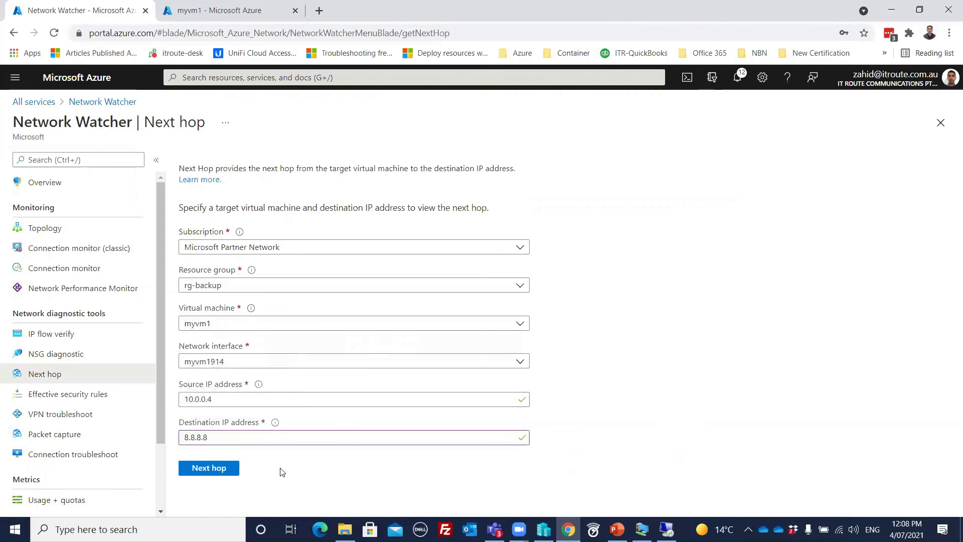
click(214, 469)
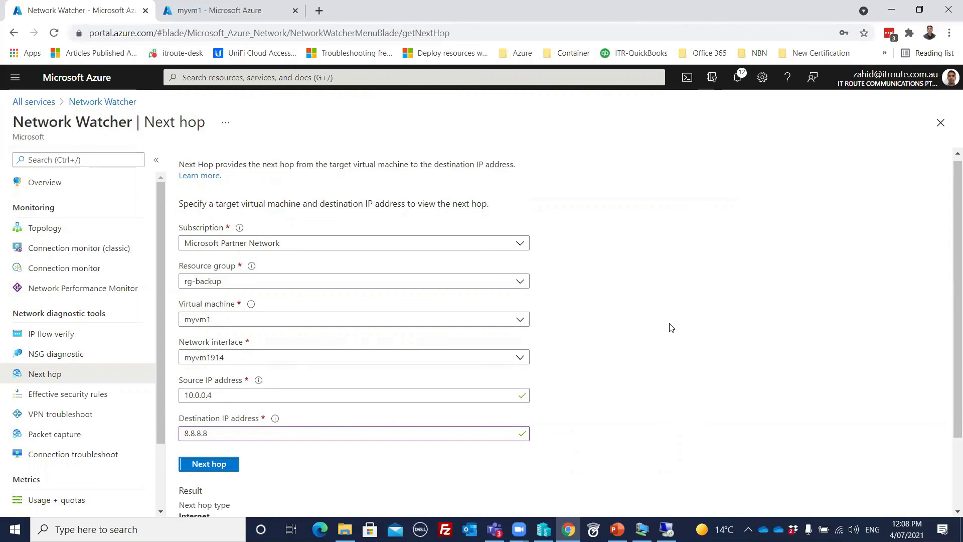
scroll(671, 327, down, 2)
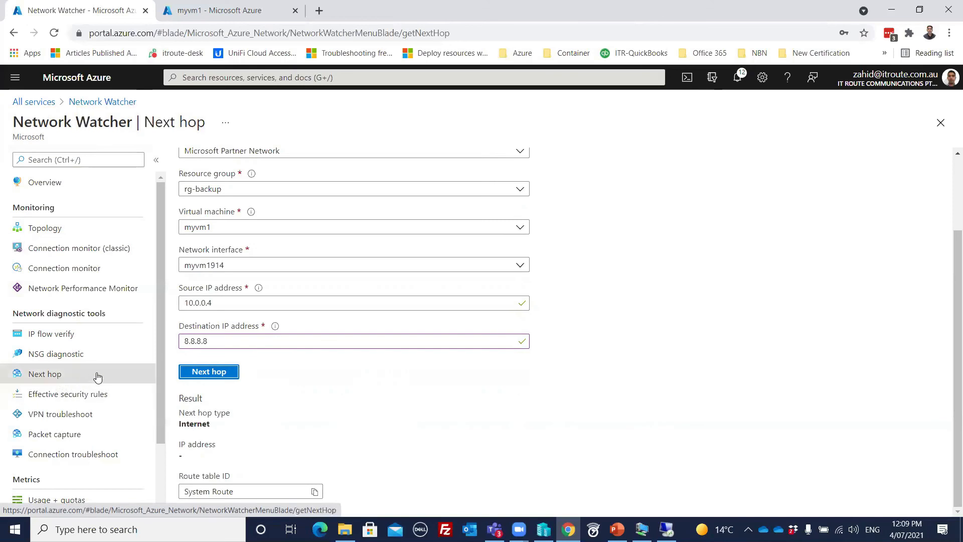
click(51, 396)
- Discard the Next hop form and move to the VPN troubleshoot page, which lists no gateways
click(543, 105)
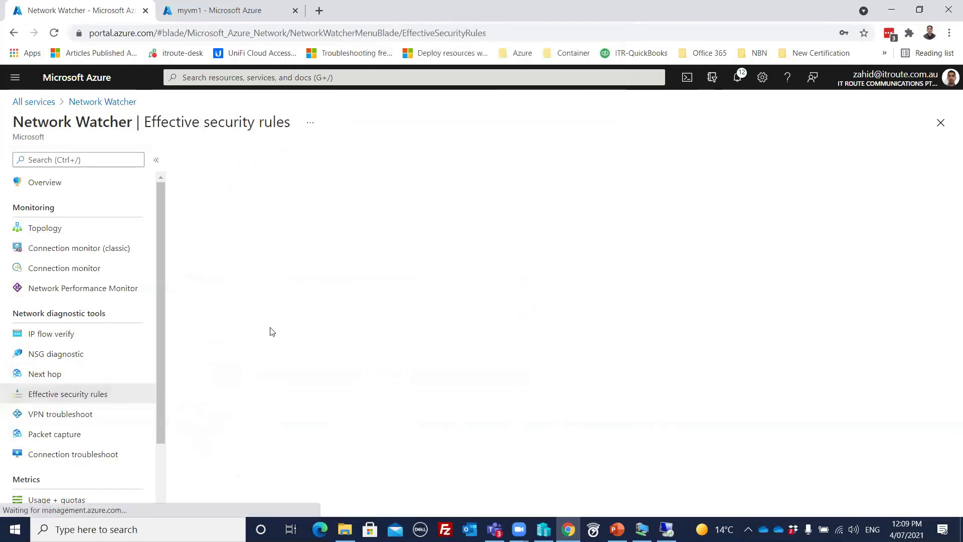
scroll(506, 346, down, 1)
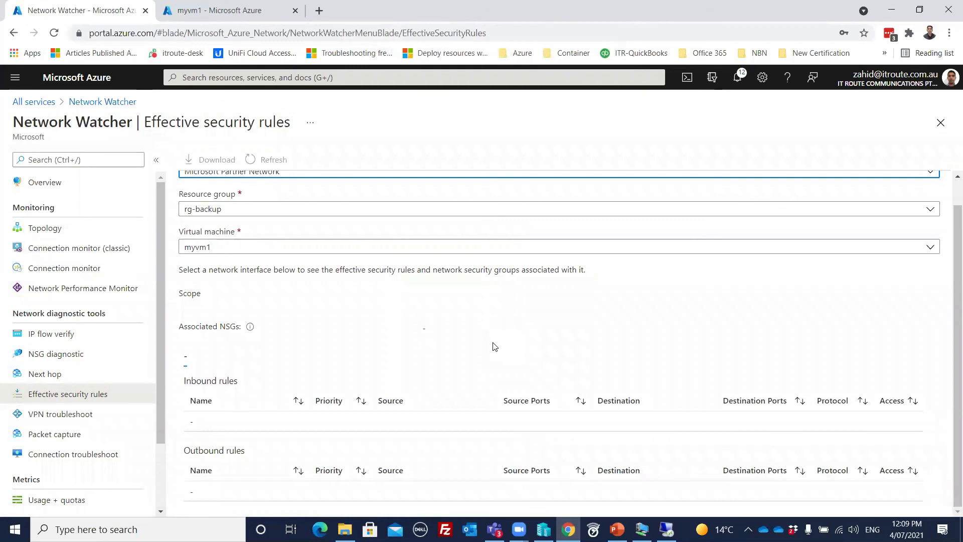
scroll(494, 345, up, 1)
scroll(492, 344, down, 1)
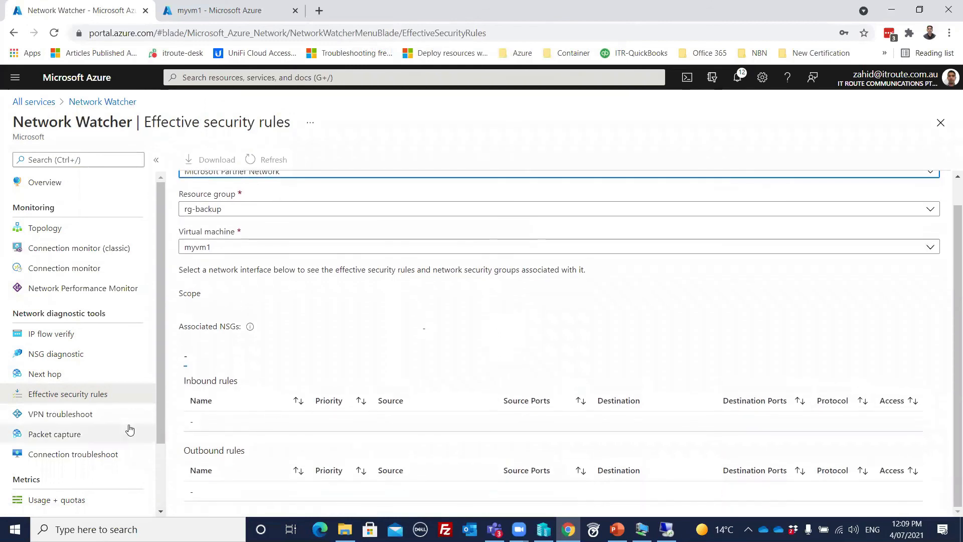
click(59, 423)
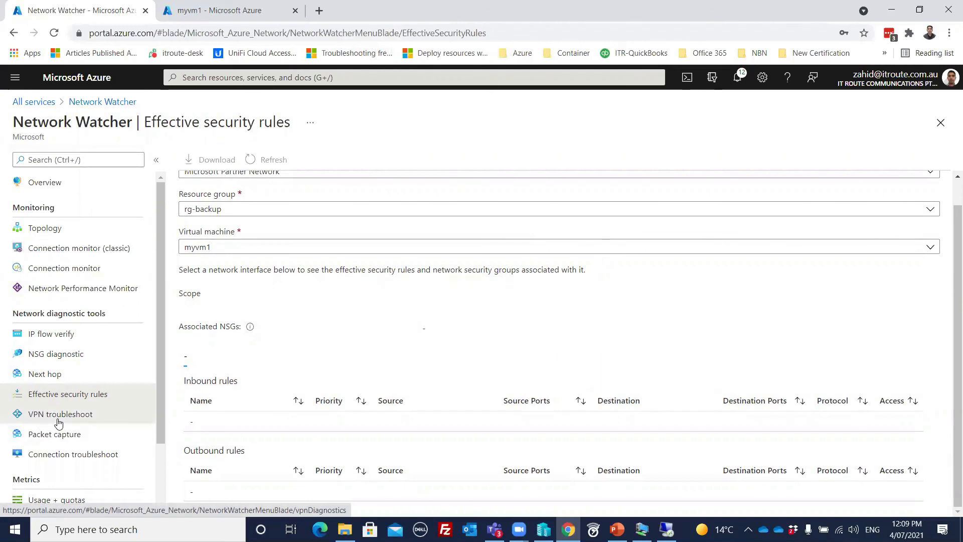
scroll(419, 346, up, 1)
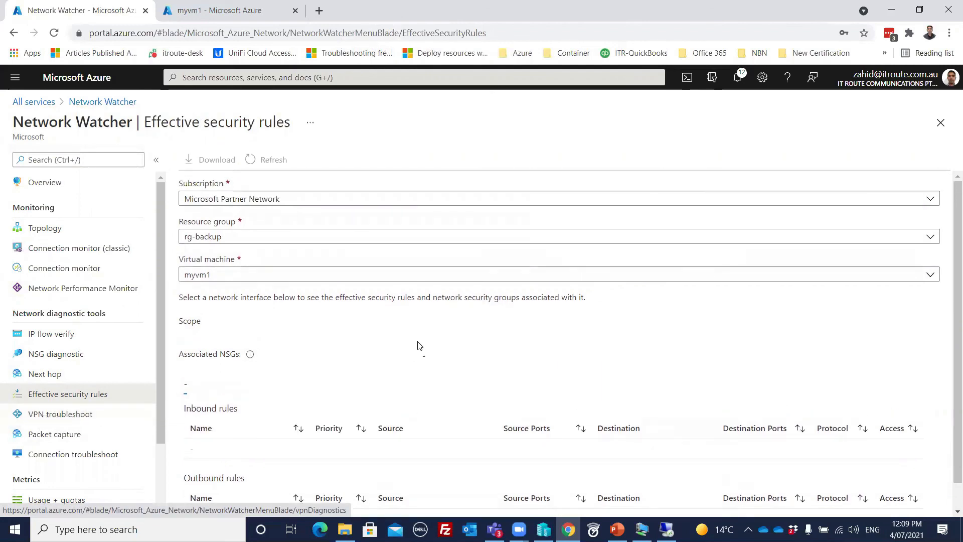
scroll(420, 346, down, 1)
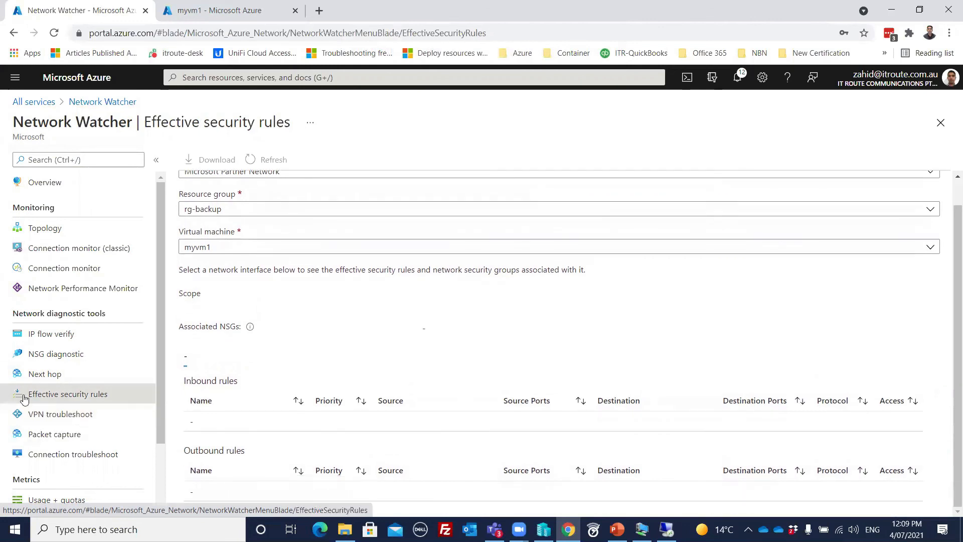
click(61, 413)
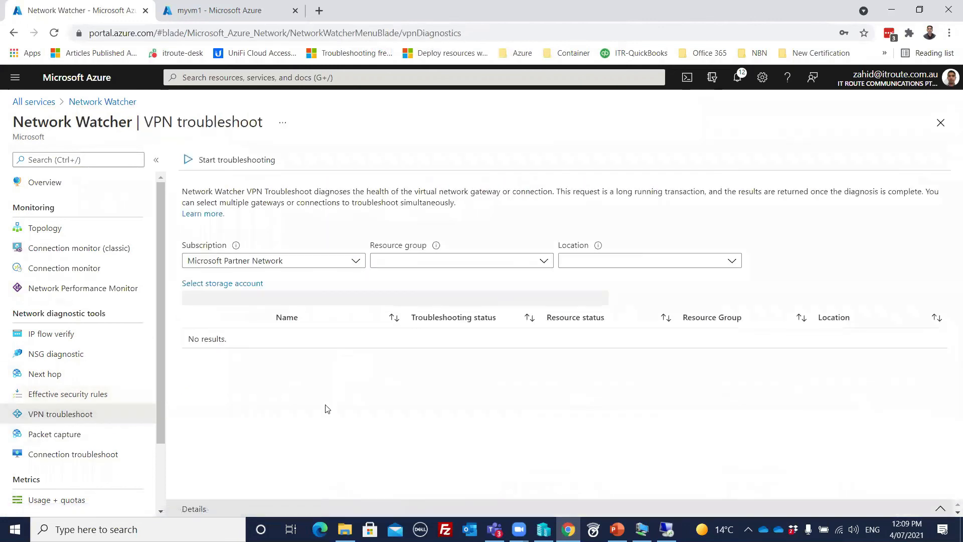
- Find the VPN troubleshoot resource group list empty, then view Packet capture with no captures
click(516, 261)
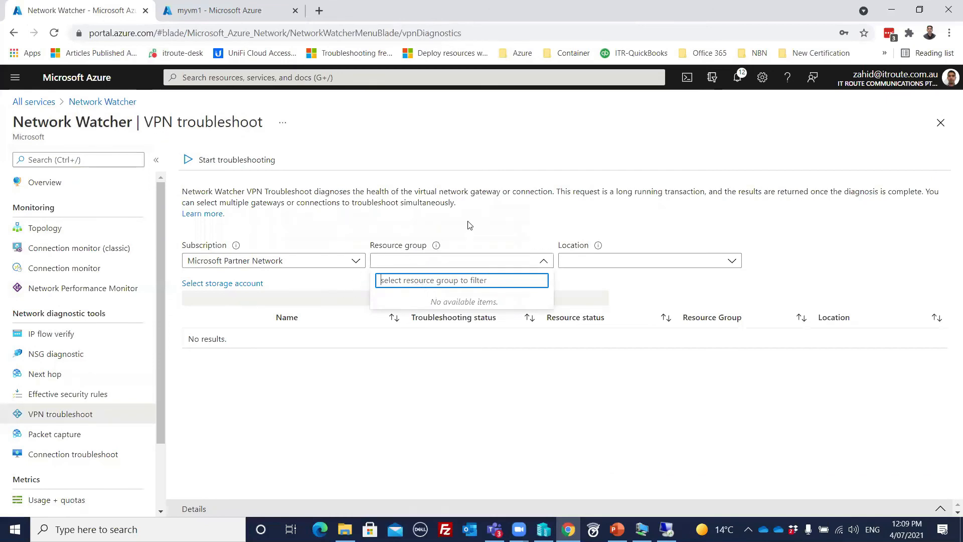
click(485, 222)
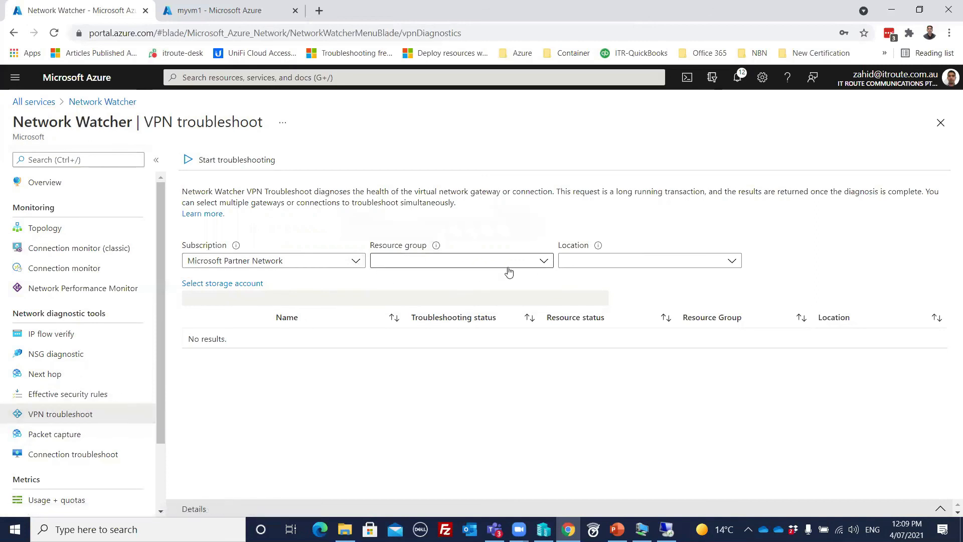
click(79, 440)
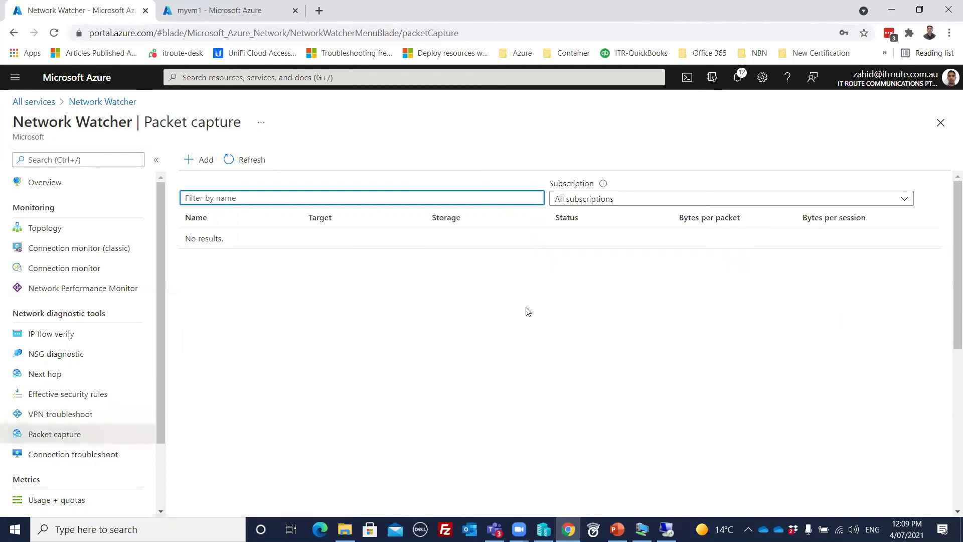
scroll(123, 403, down, 2)
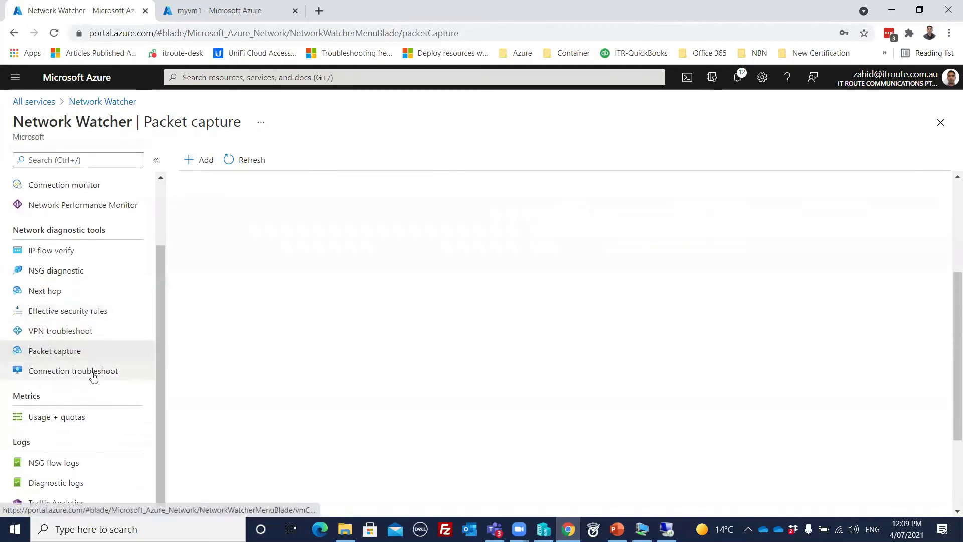
- Review the Connection troubleshoot form, keeping myvm1 as the destination virtual machine
click(64, 372)
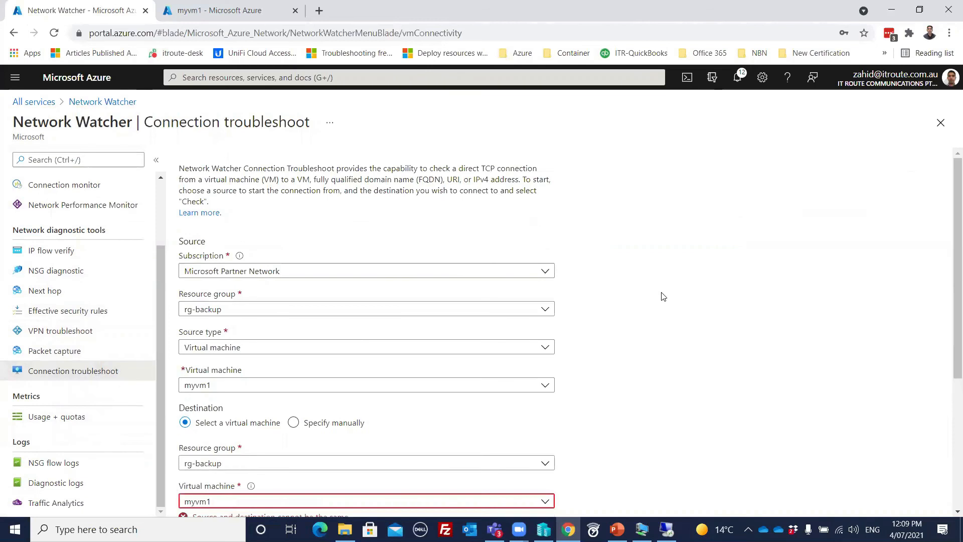
scroll(661, 297, down, 3)
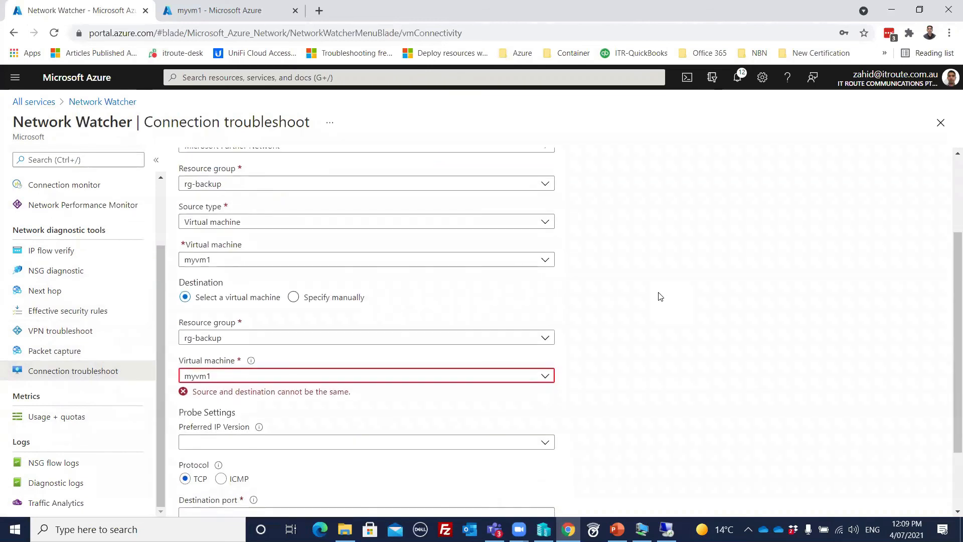
scroll(661, 297, down, 2)
scroll(661, 297, up, 2)
click(545, 376)
click(200, 418)
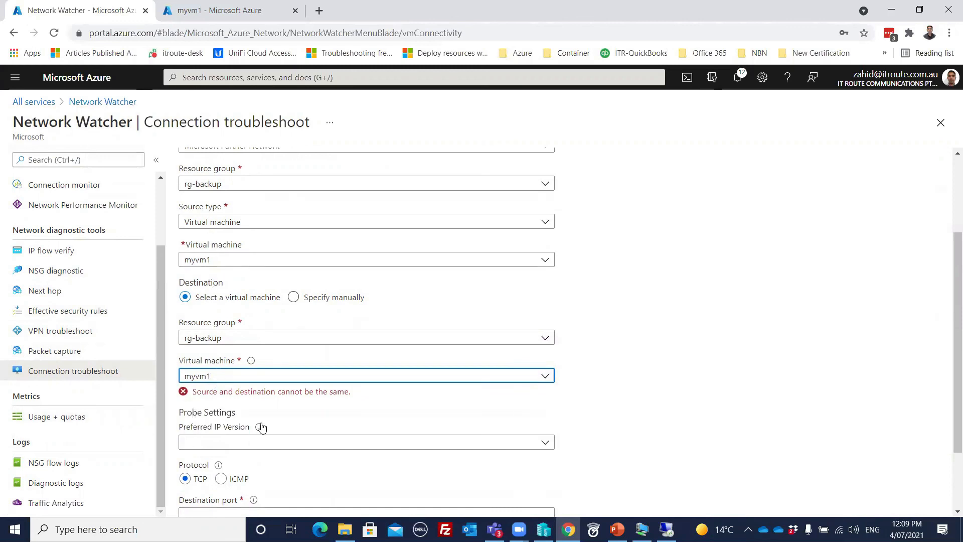
scroll(344, 410, down, 2)
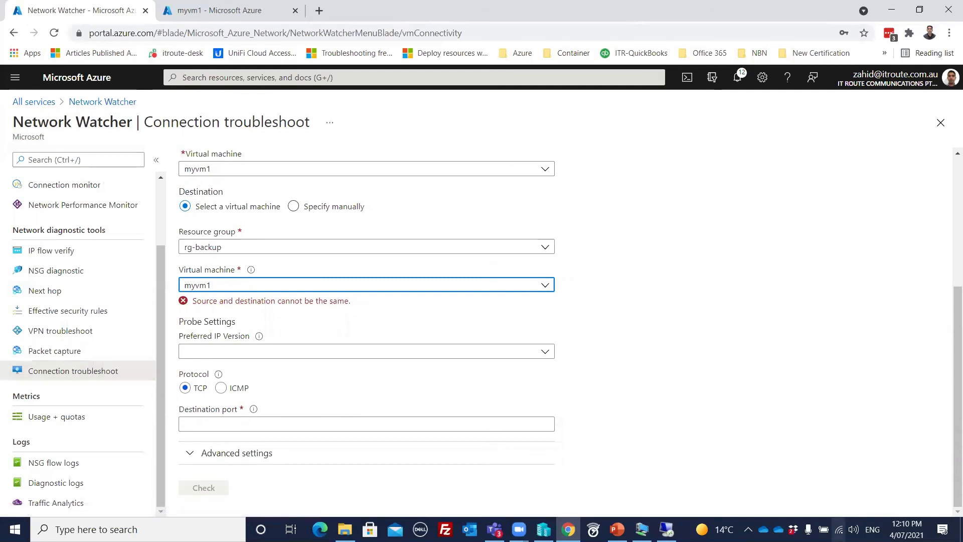
- Dismiss the Windows network menu and view NSG flow logs showing myvm1-nsg Disabled
right_click(839, 529)
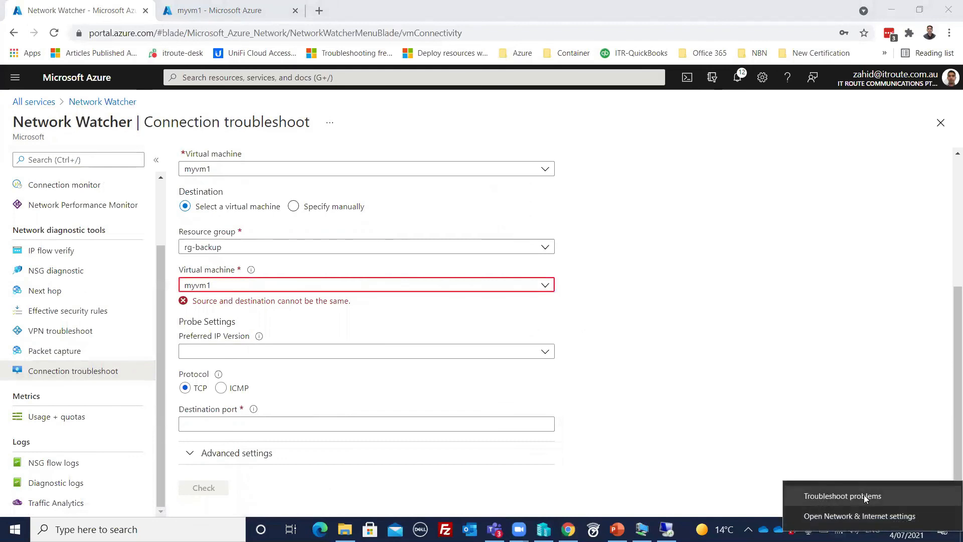
click(626, 404)
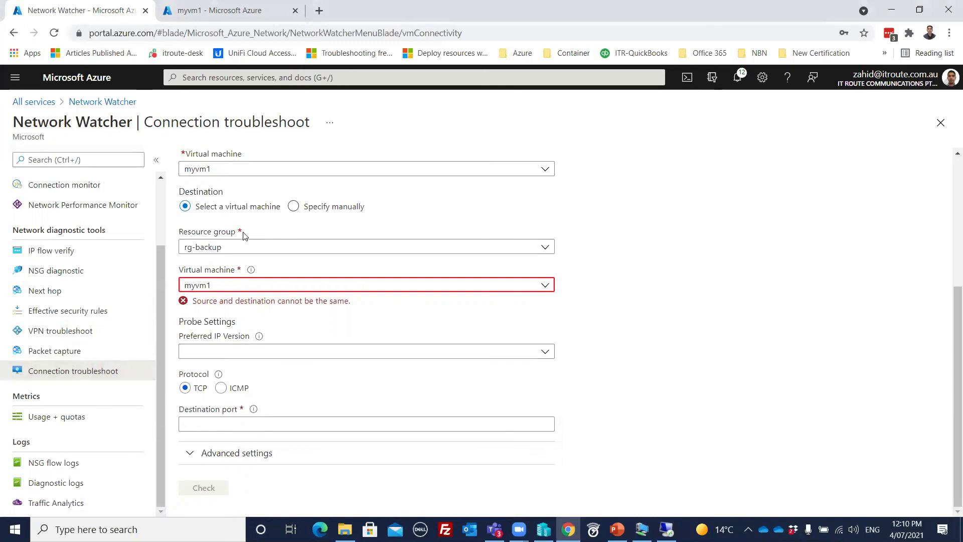
mouse_move(216, 376)
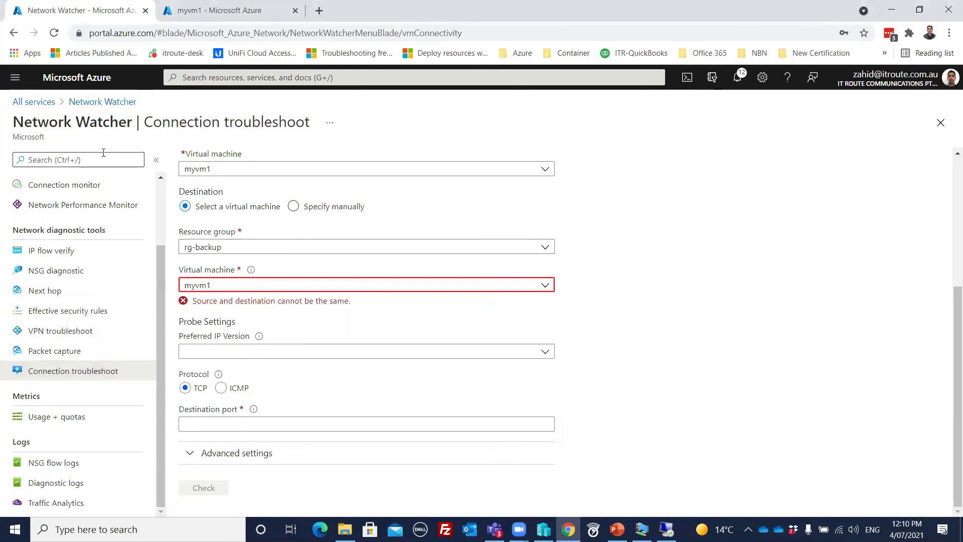
click(63, 464)
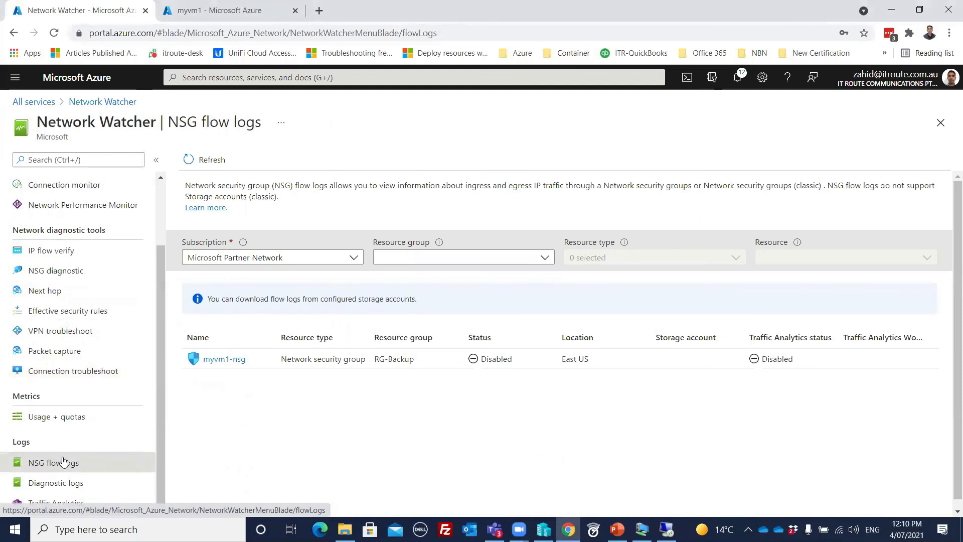
click(225, 359)
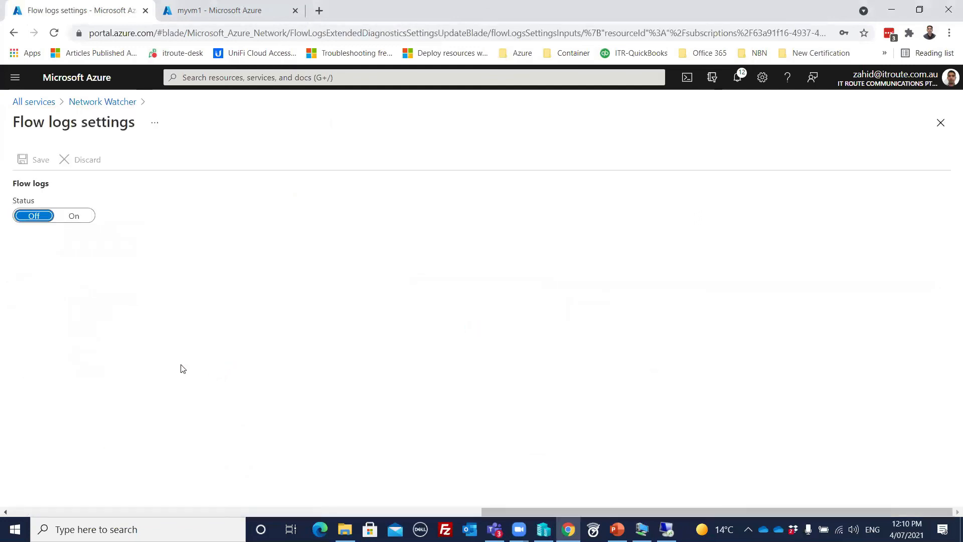
click(97, 103)
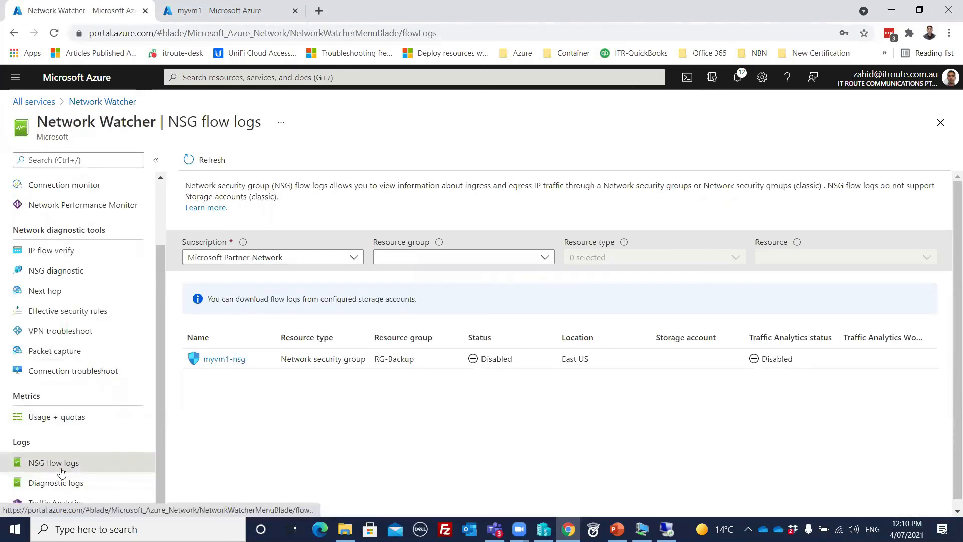
click(233, 360)
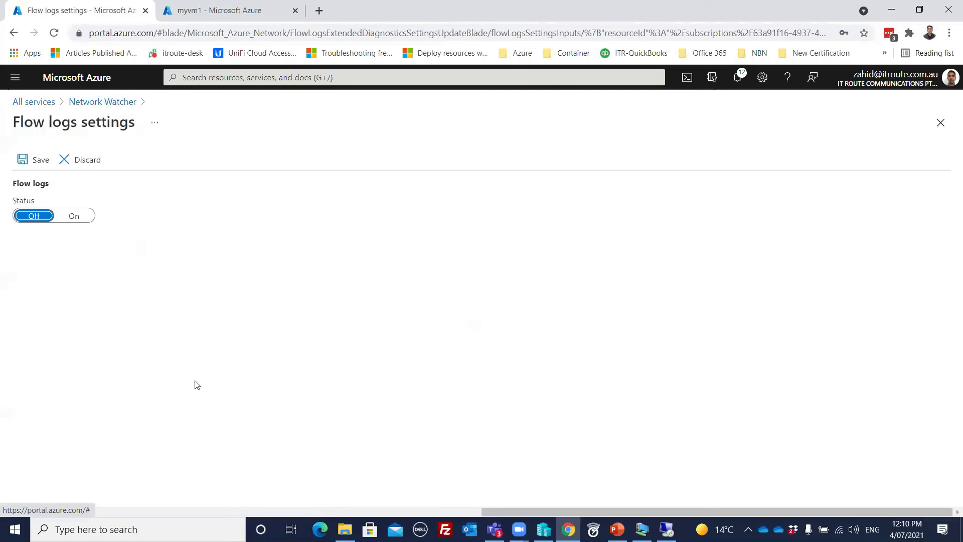
click(75, 216)
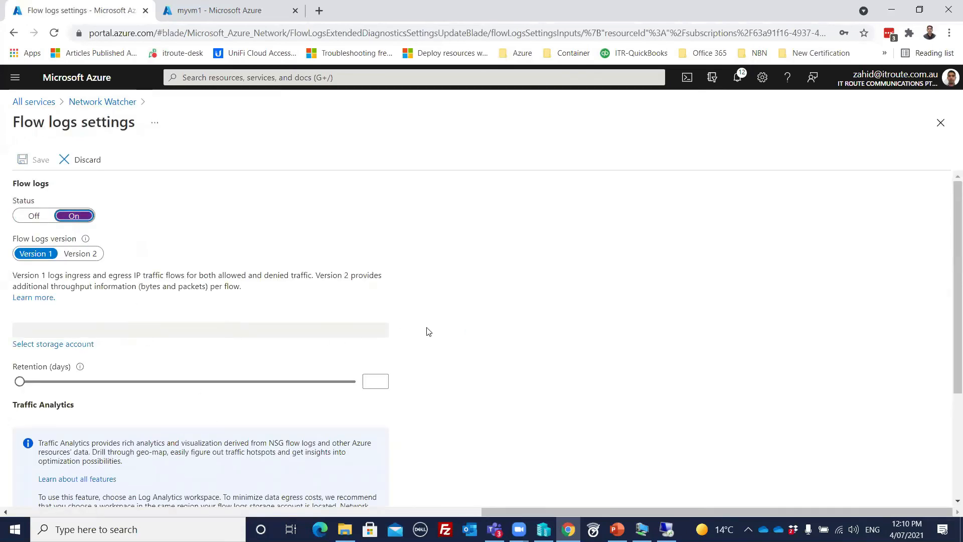
scroll(429, 332, down, 3)
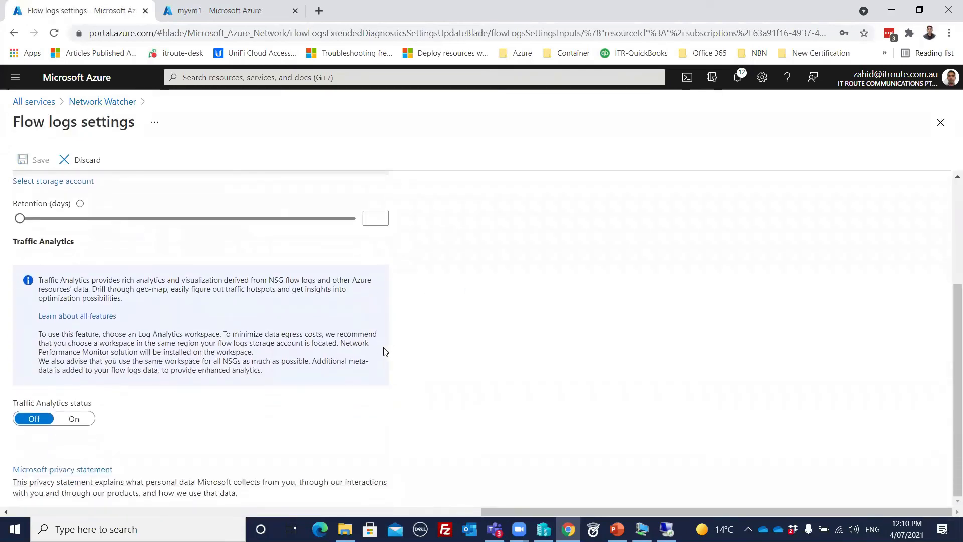
scroll(385, 351, up, 3)
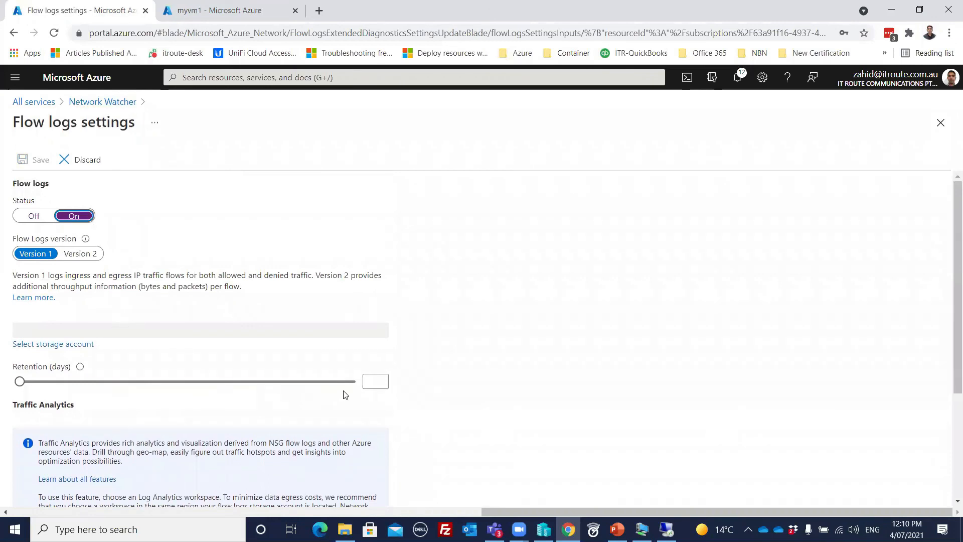
click(374, 383)
click(486, 379)
scroll(486, 379, down, 3)
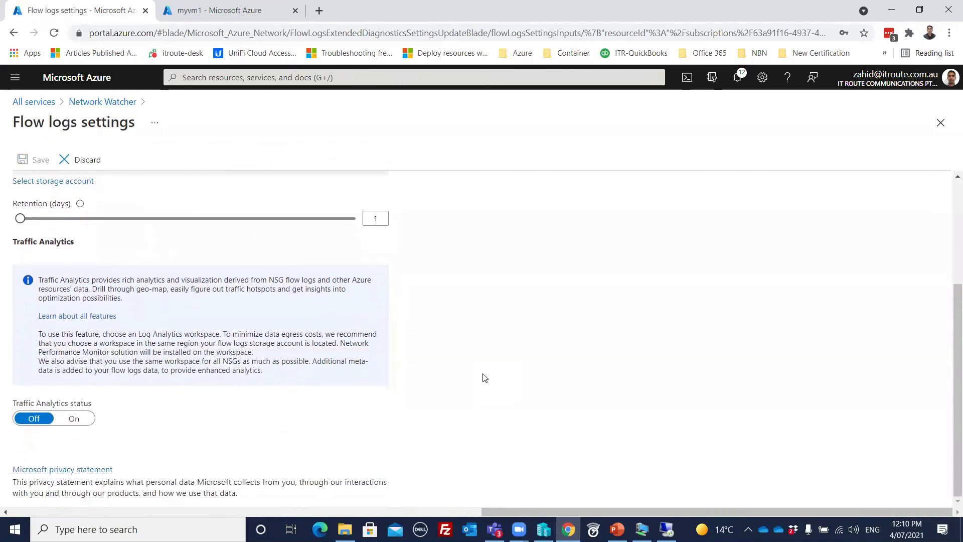
scroll(167, 411, up, 3)
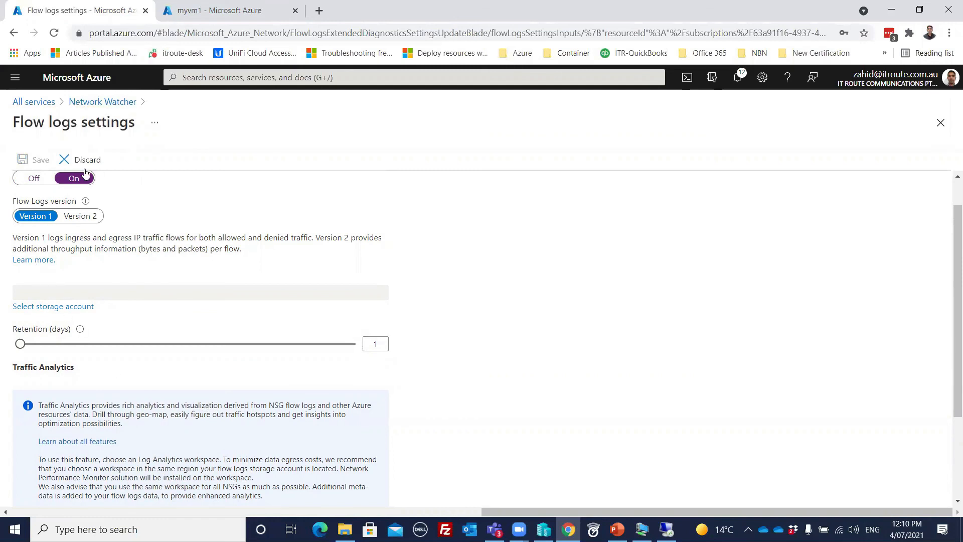
click(80, 160)
click(55, 229)
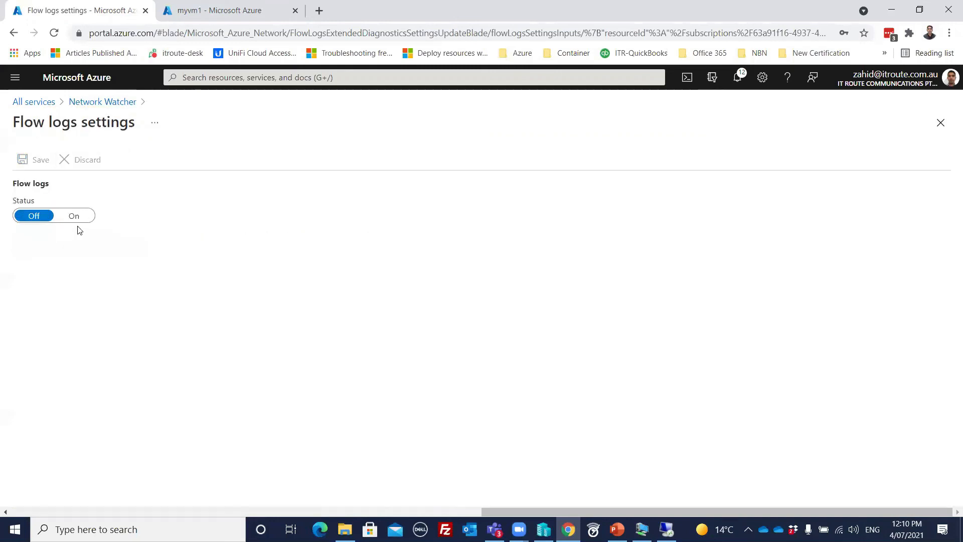
click(107, 102)
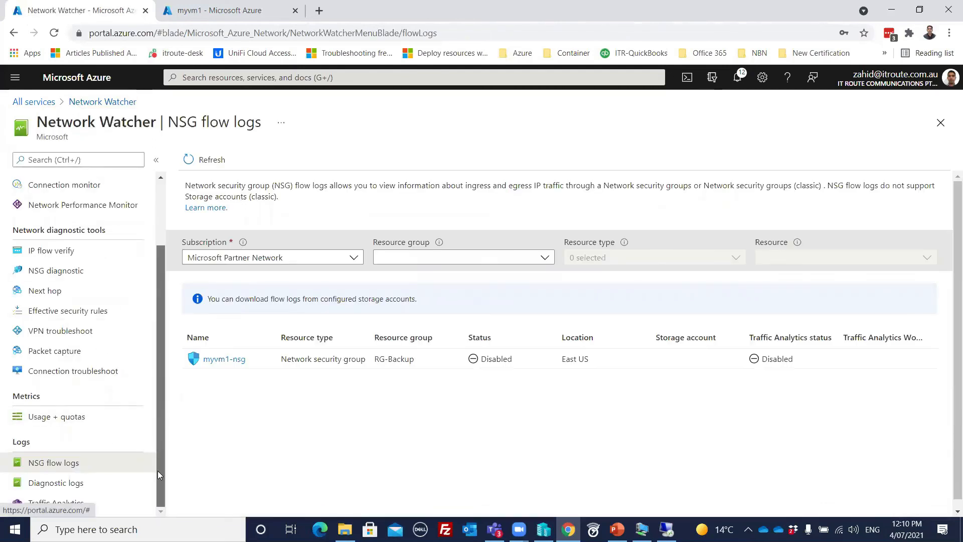
- Scroll the left menu to the top and open the portal search with recent services and resources
drag(159, 470, 162, 252)
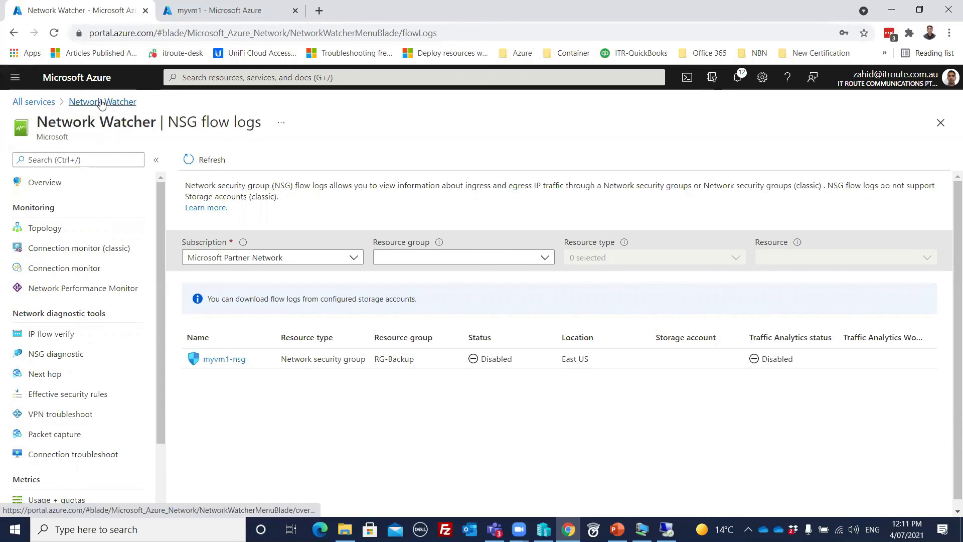
click(219, 77)
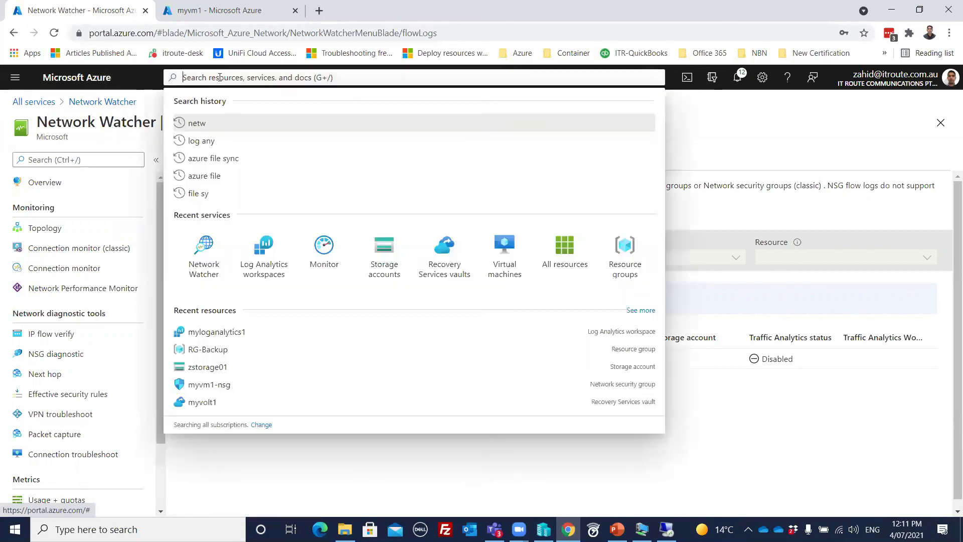